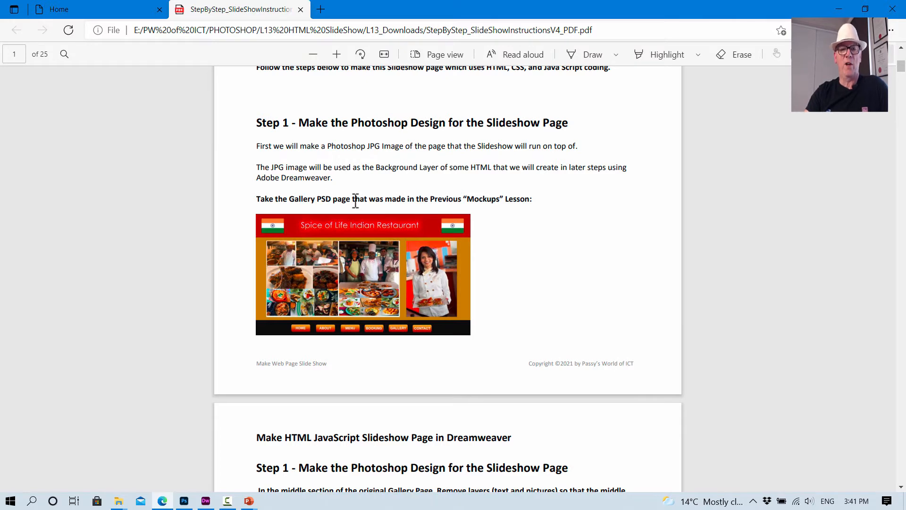
- Switch to Photoshop and delete the food collage and the chef photo from the gallery page's middle section
scroll(378, 214, "down", 6)
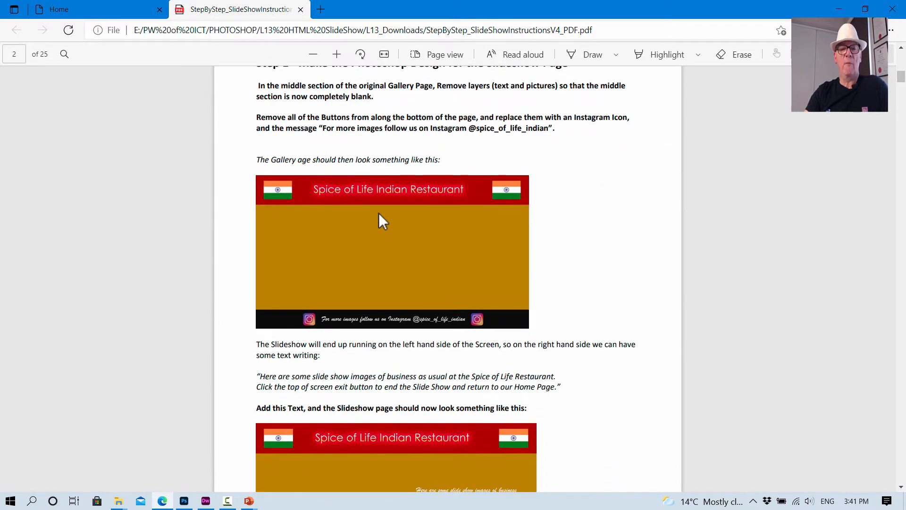
scroll(383, 214, "up", 3)
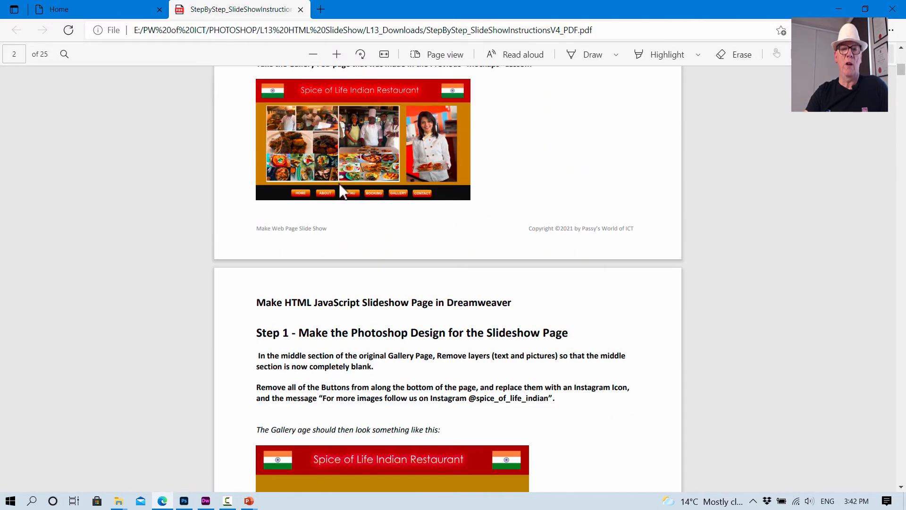
scroll(499, 186, "down", 6)
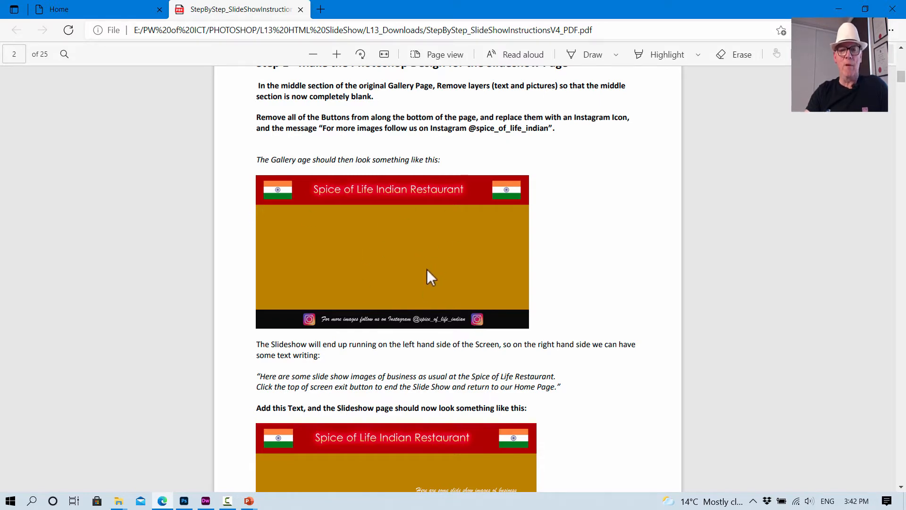
scroll(408, 268, "down", 4)
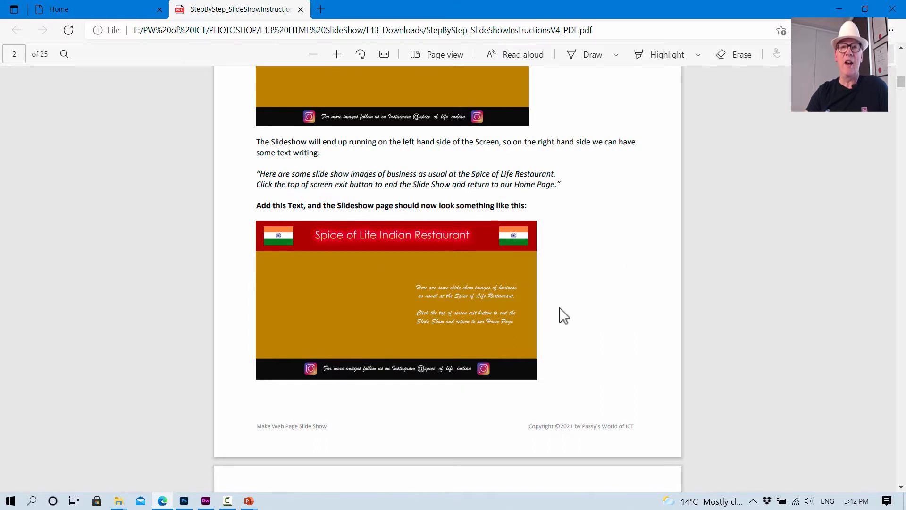
left_click(184, 501)
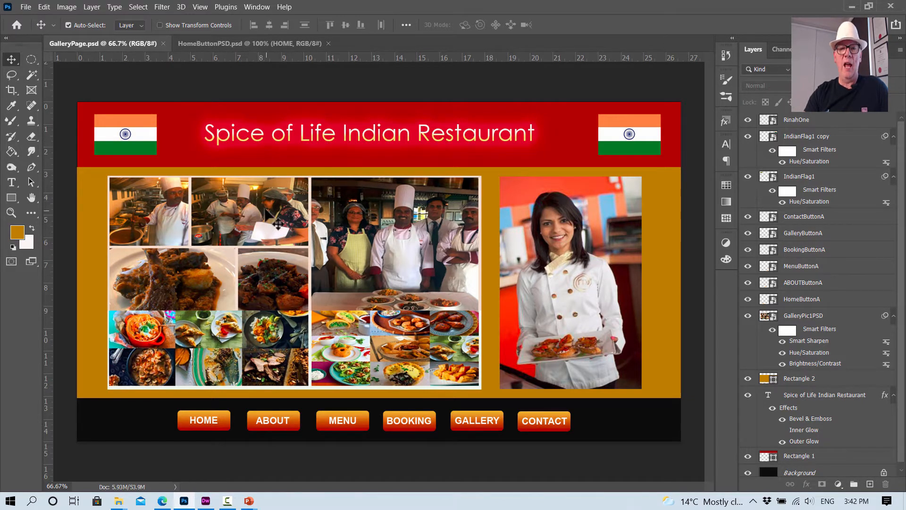
left_click(256, 206)
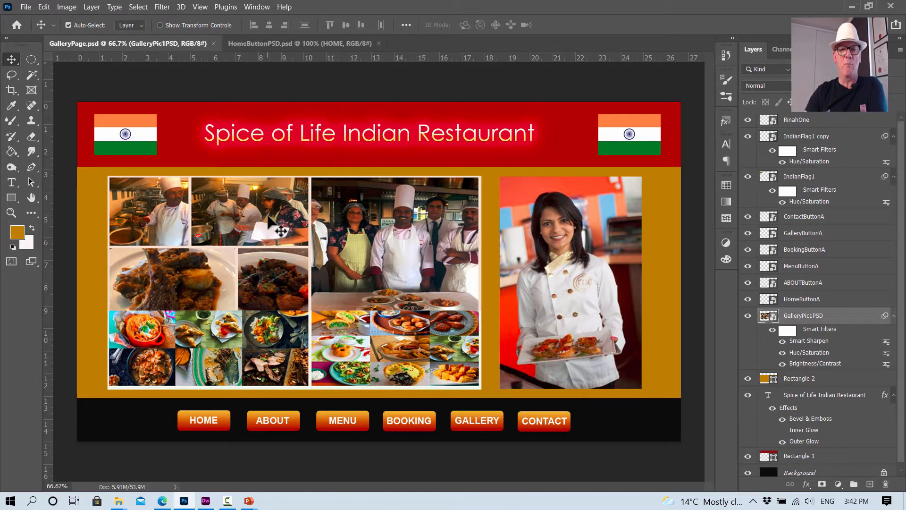
key("Delete")
left_click(559, 239)
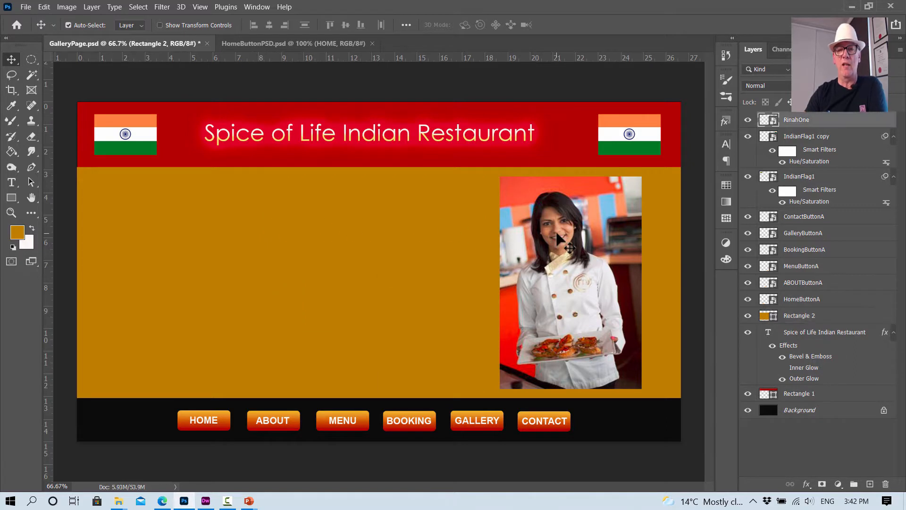
key("Delete")
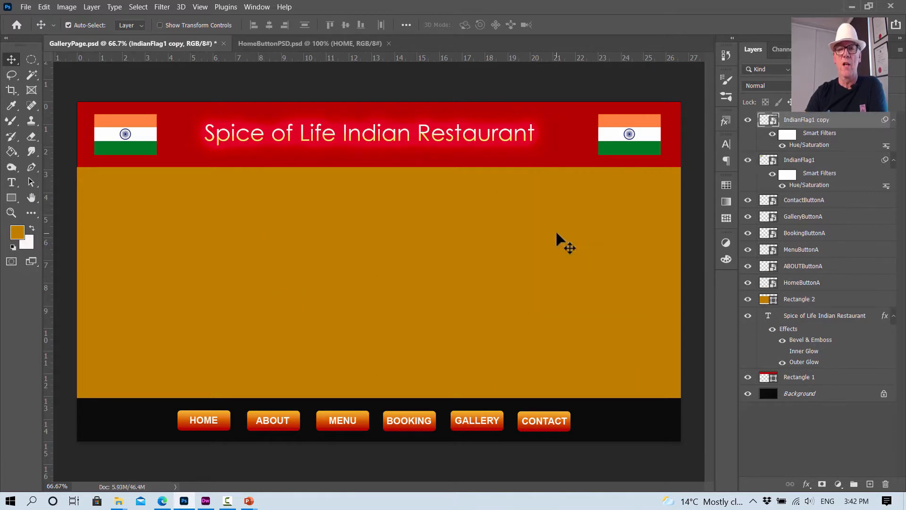
- Delete the HOME, ABOUT, MENU, BOOKING, GALLERY and CONTACT buttons from the black bar of the gallery page
left_click(207, 419)
key("Delete")
left_click(272, 420)
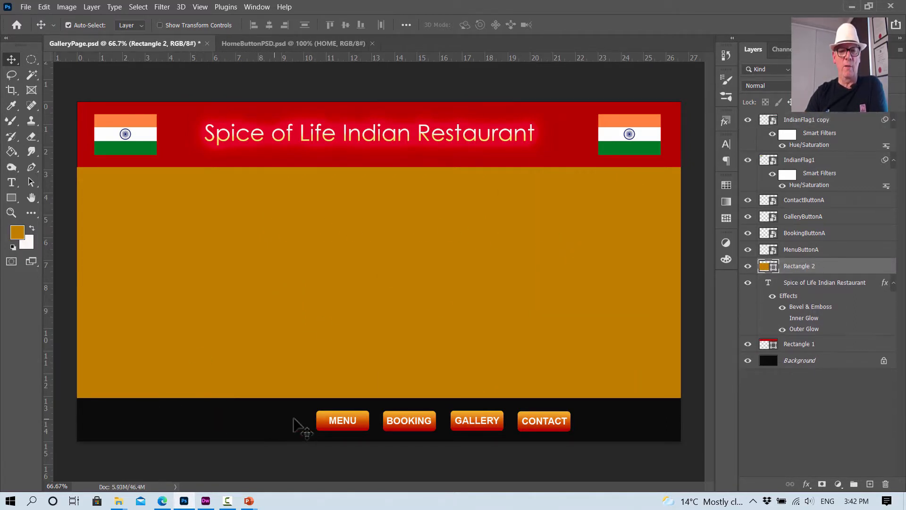
key("Delete")
left_click(330, 427)
key("Delete")
left_click(425, 427)
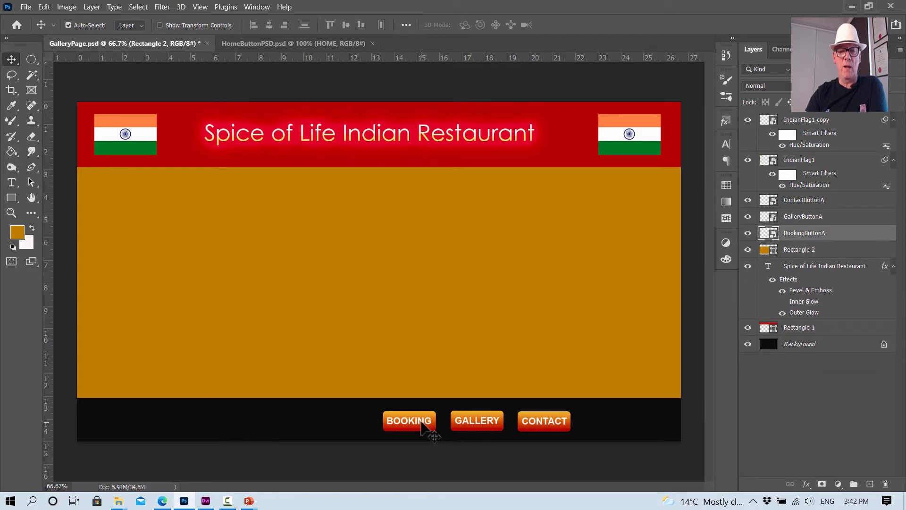
key("Delete")
left_click(478, 421)
key("Delete")
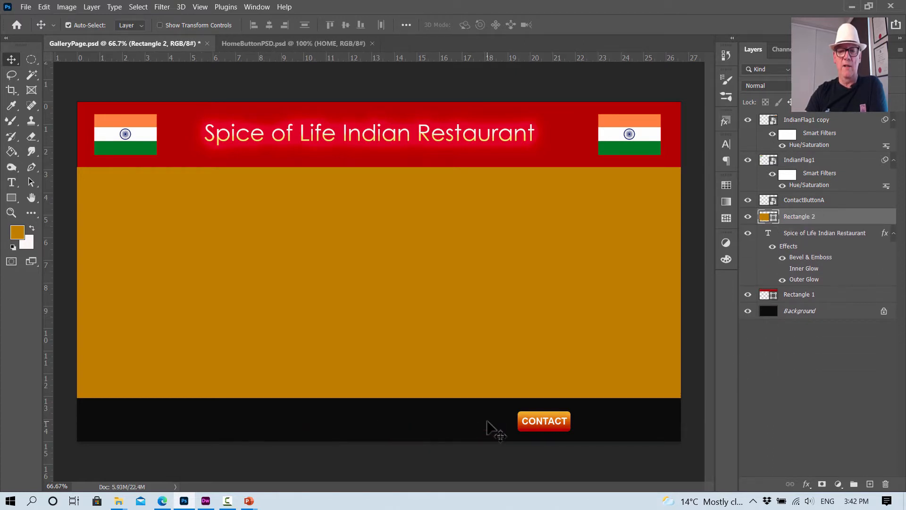
left_click(544, 424)
key("Delete")
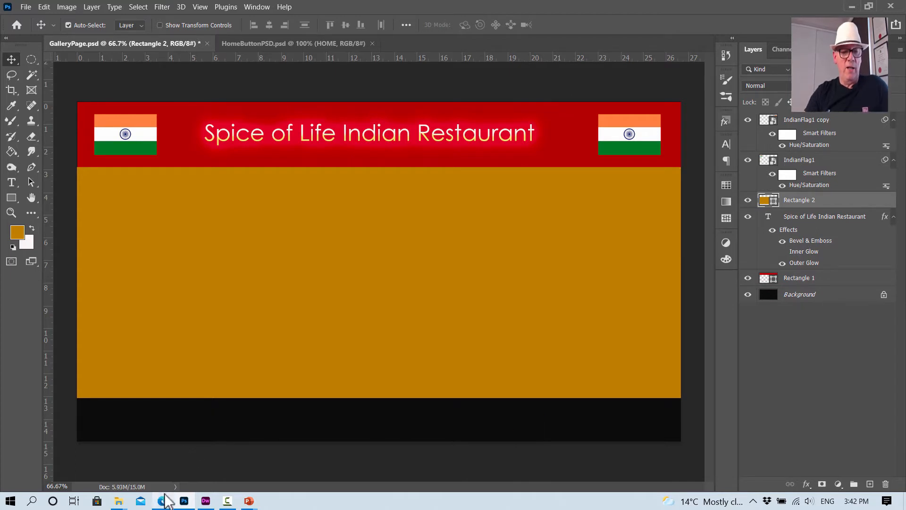
left_click(163, 501)
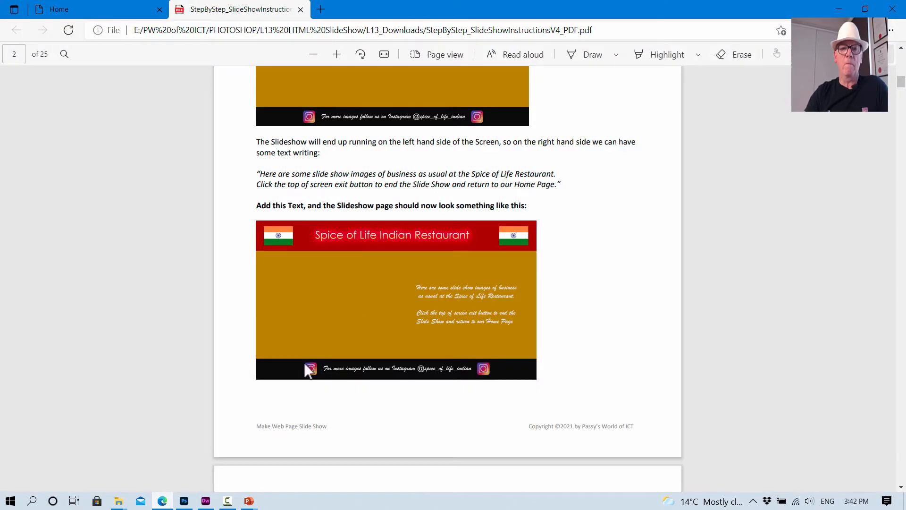
scroll(353, 167, "up", 5)
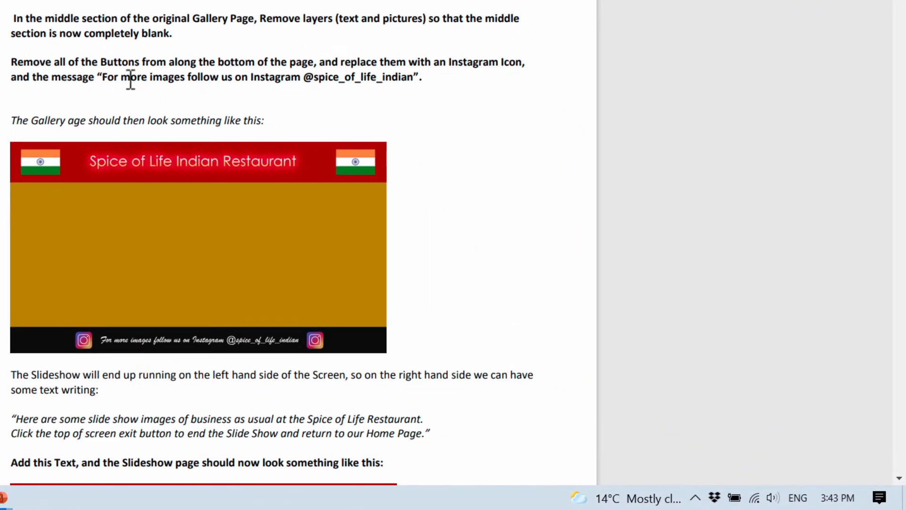
left_click_drag(324, 199, 501, 203)
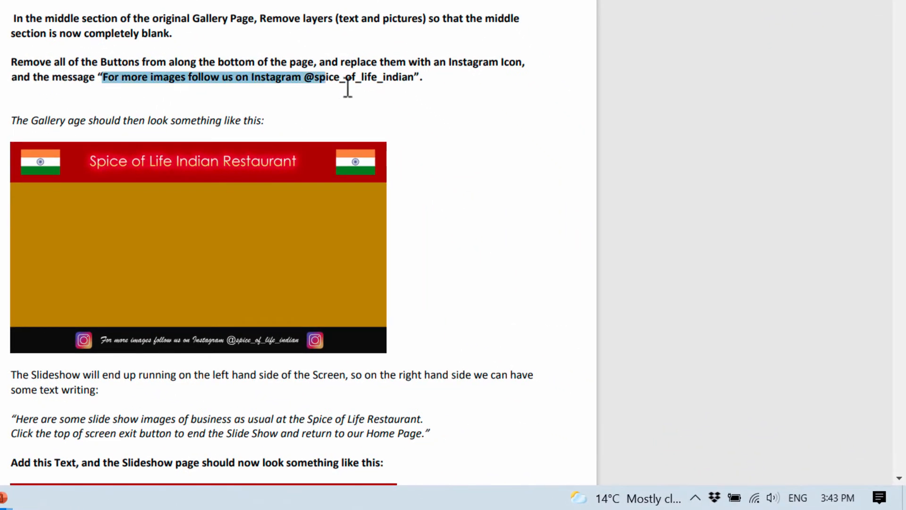
left_click_drag(348, 87, 415, 85)
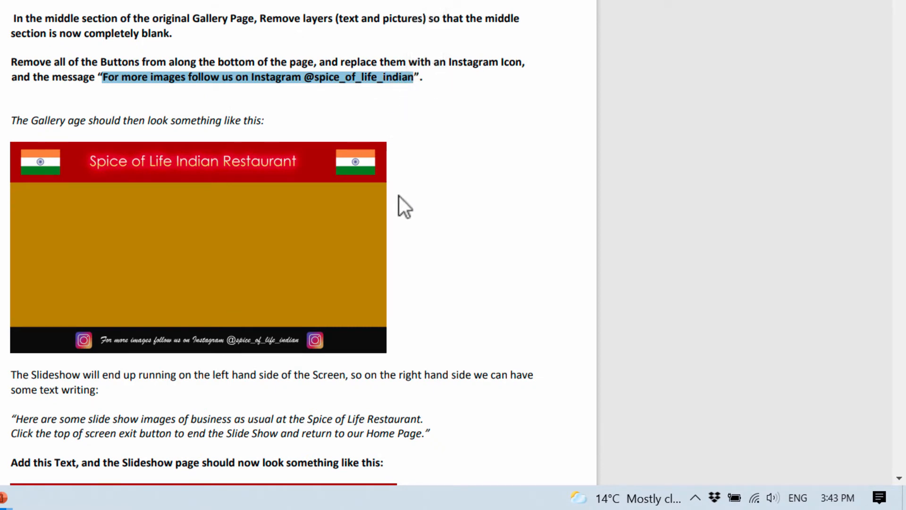
left_click_drag(304, 88, 264, 122)
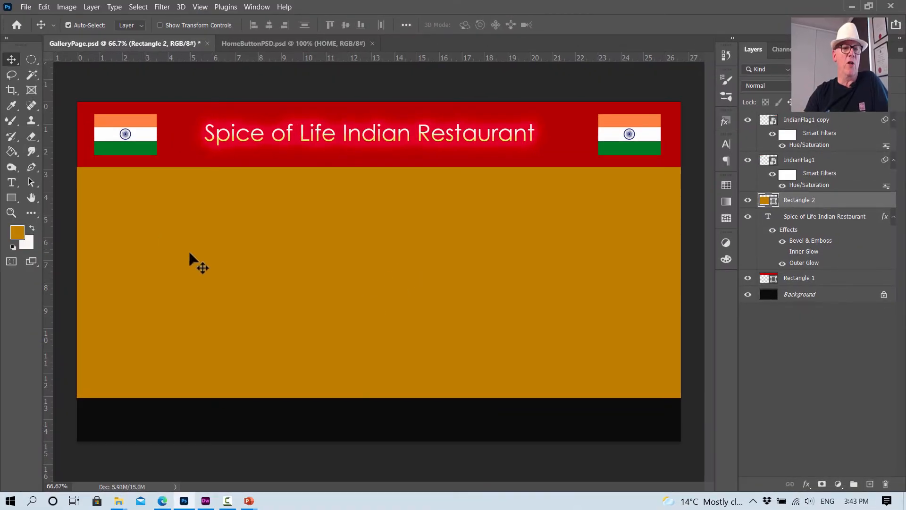
- Set up the Horizontal Type tool with a near-white text colour and a 48 pt font size
left_click(10, 182)
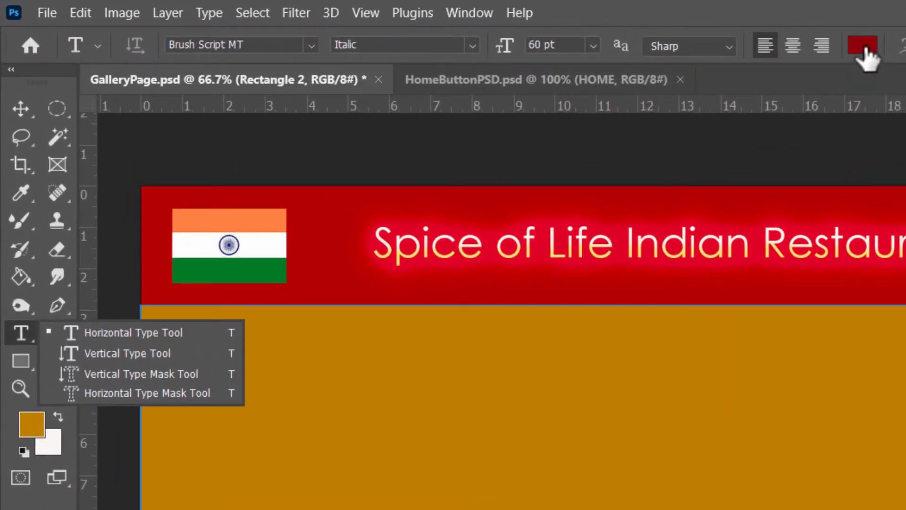
left_click(864, 47)
left_click_drag(715, 498, 625, 486)
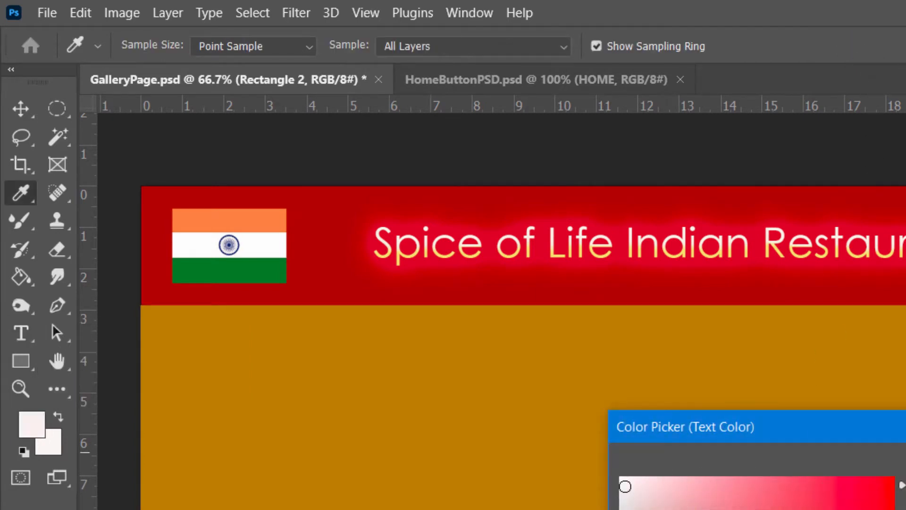
key("Return")
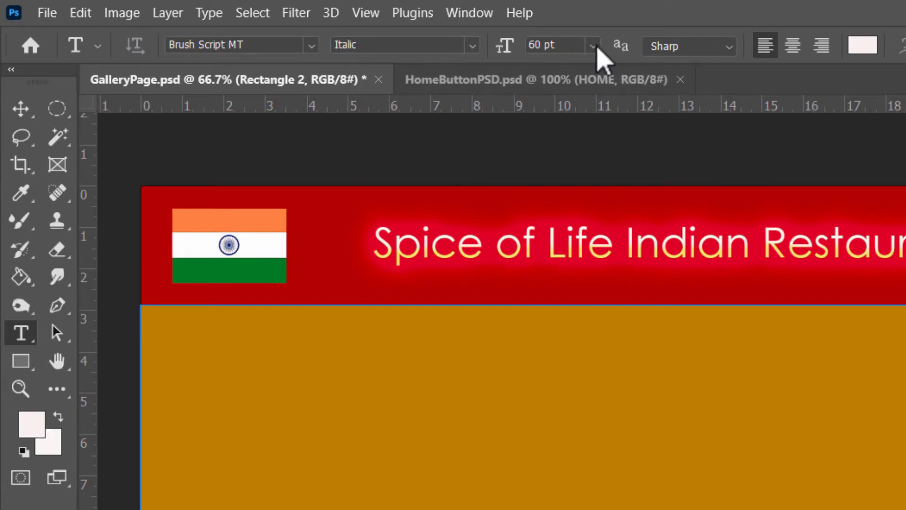
left_click(594, 46)
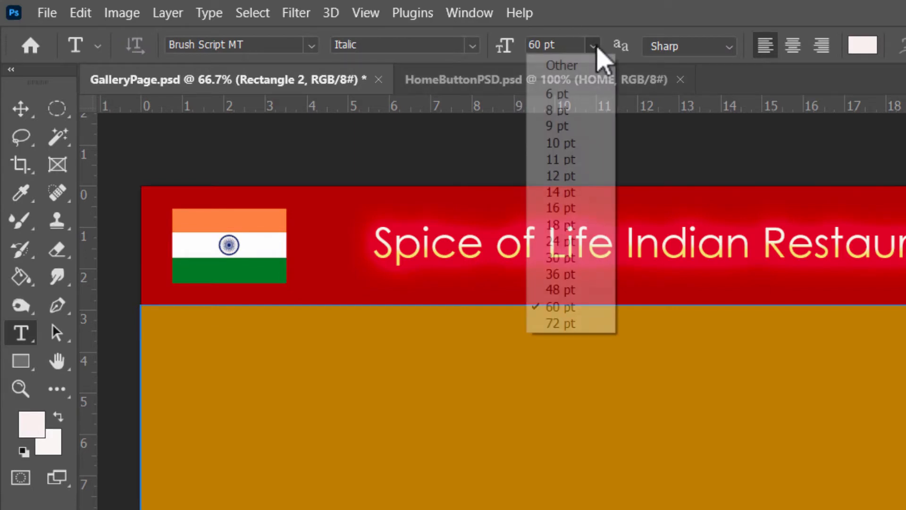
left_click(551, 290)
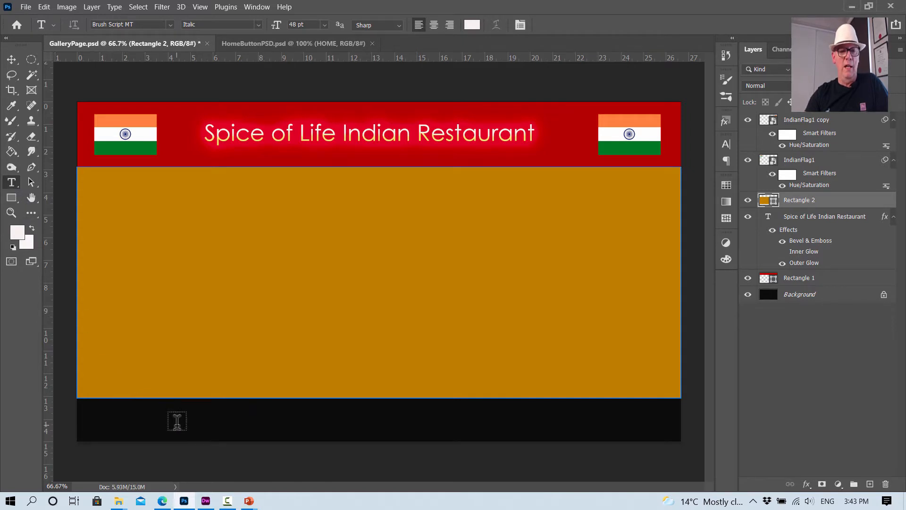
left_click(201, 422)
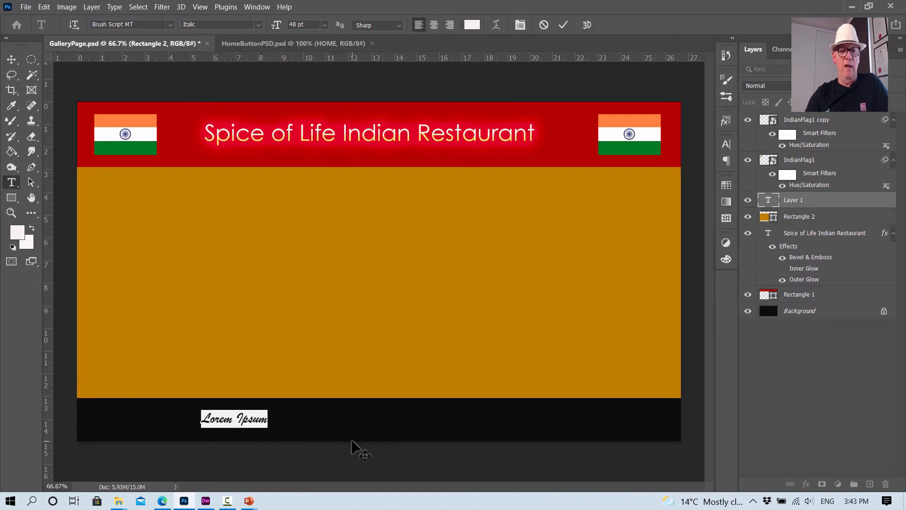
left_click(263, 418)
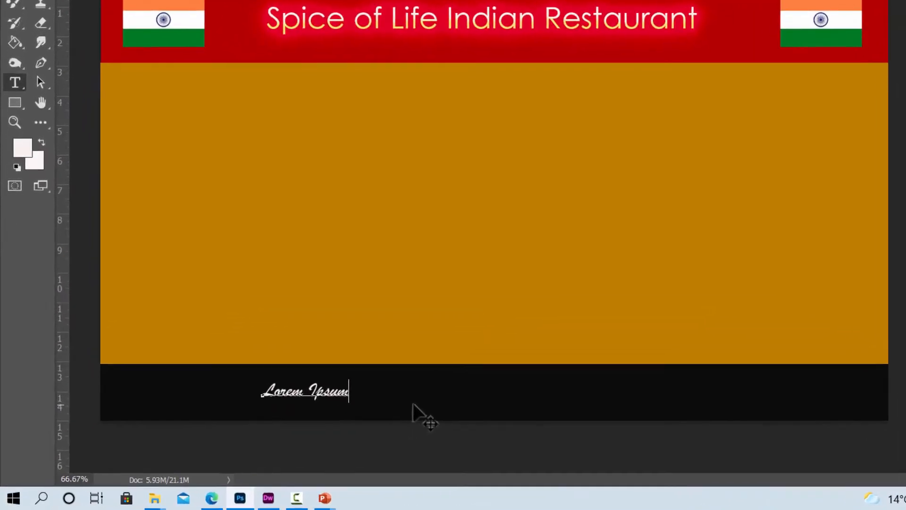
key("BackSpace")
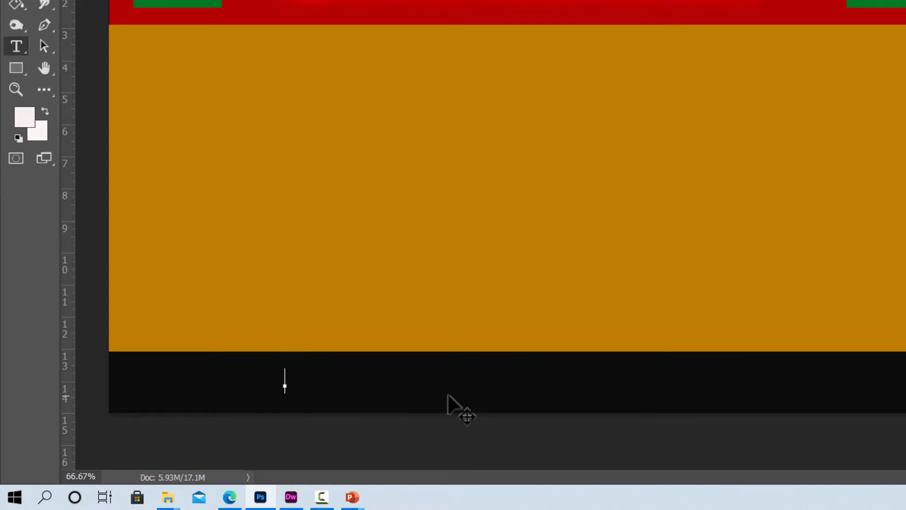
type("O")
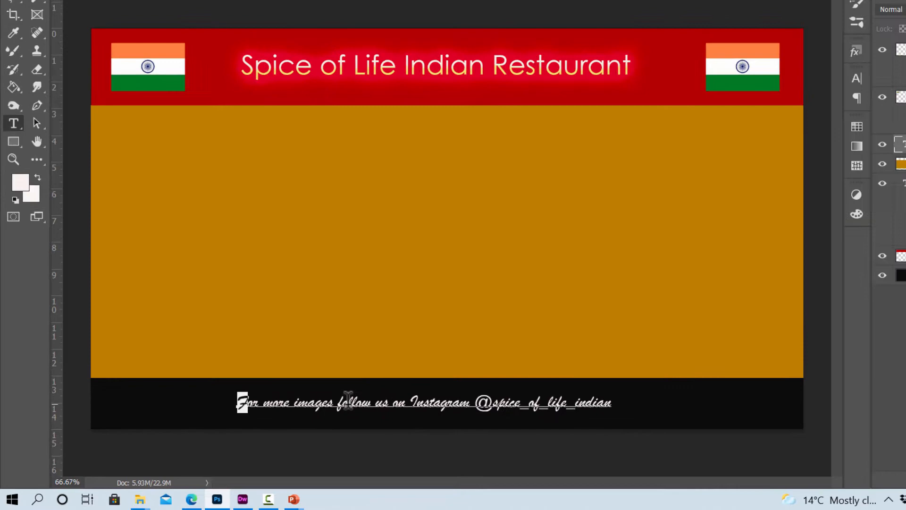
- Set the Instagram message's font size to 50 pt and shift the text slightly right within the black bar
left_click_drag(279, 382, 799, 374)
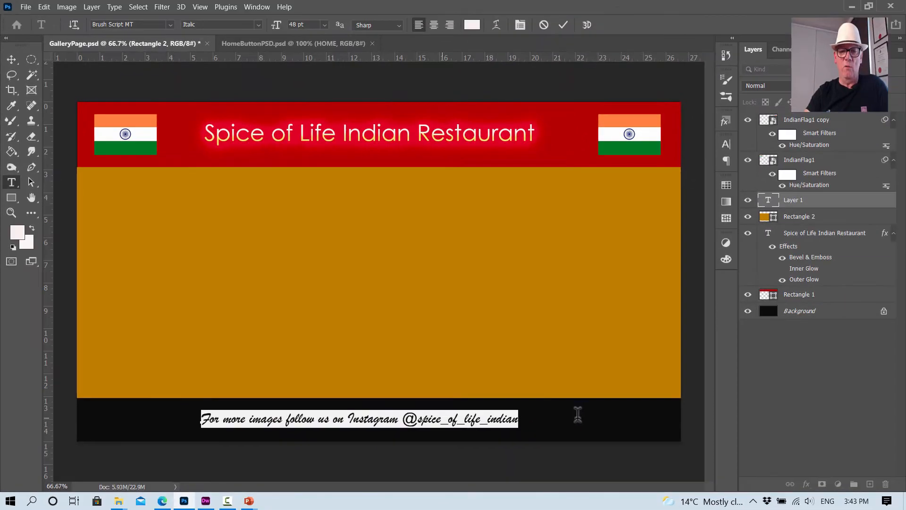
left_click(326, 26)
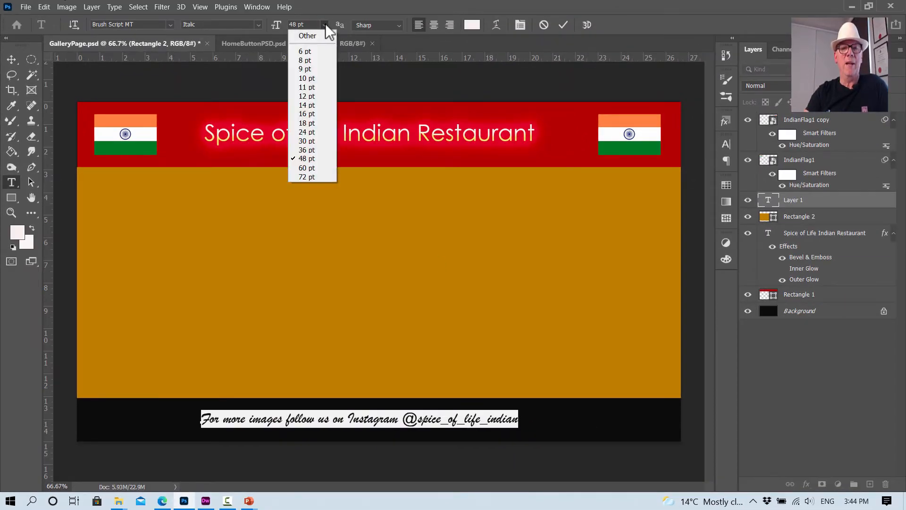
left_click(311, 168)
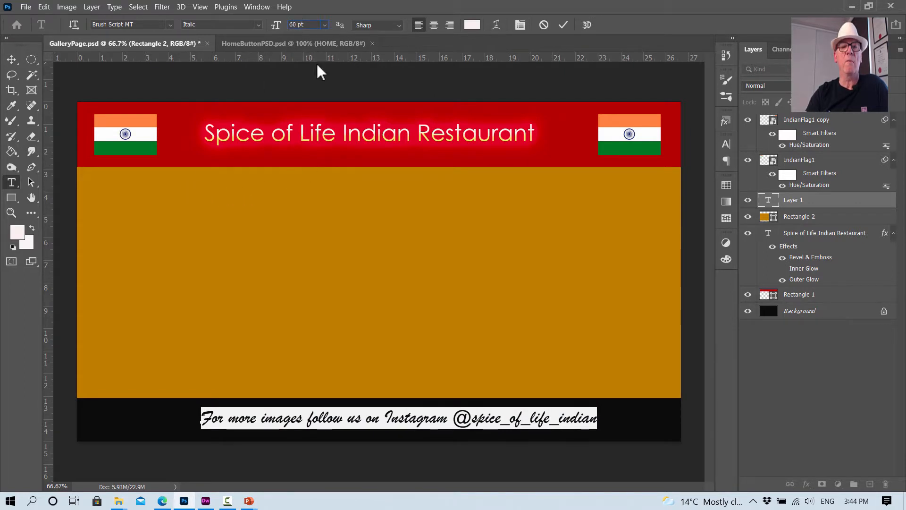
key("BackSpace")
key("BackSpace")
key("BackSpace")
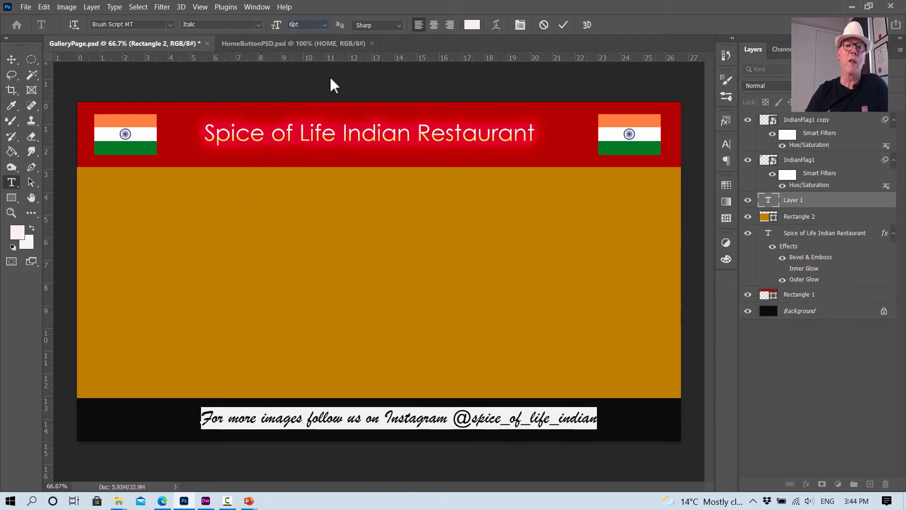
type("50")
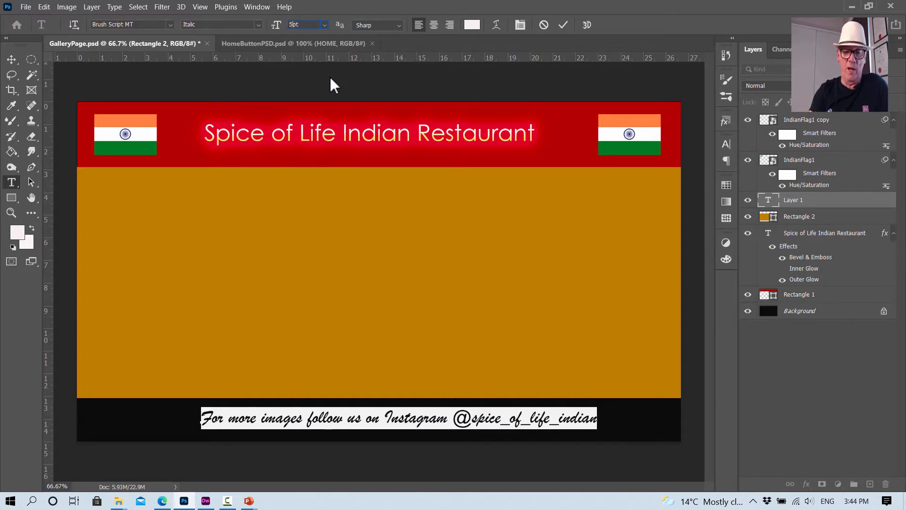
key("Return")
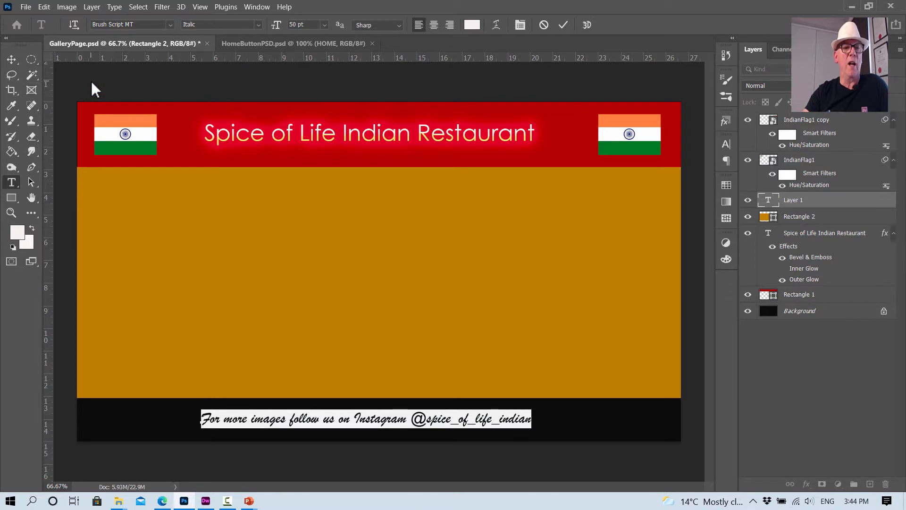
key("ctrl+Return")
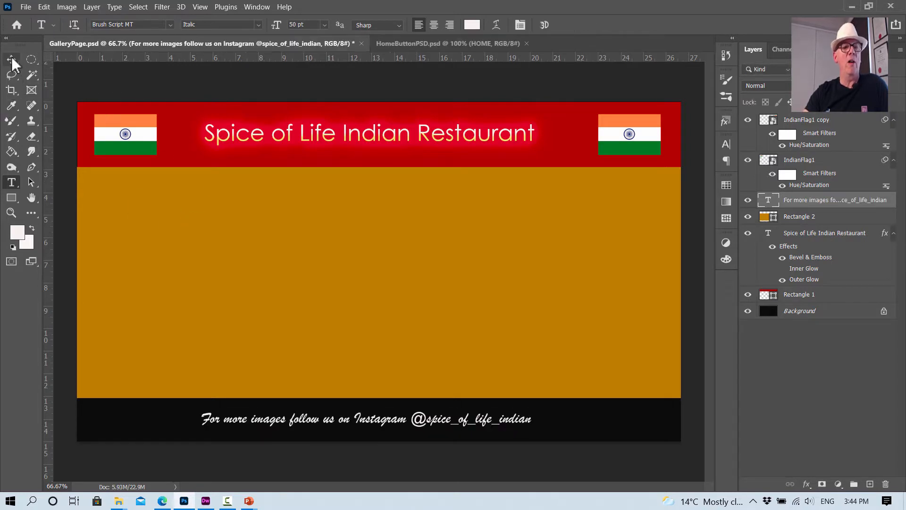
left_click(12, 60)
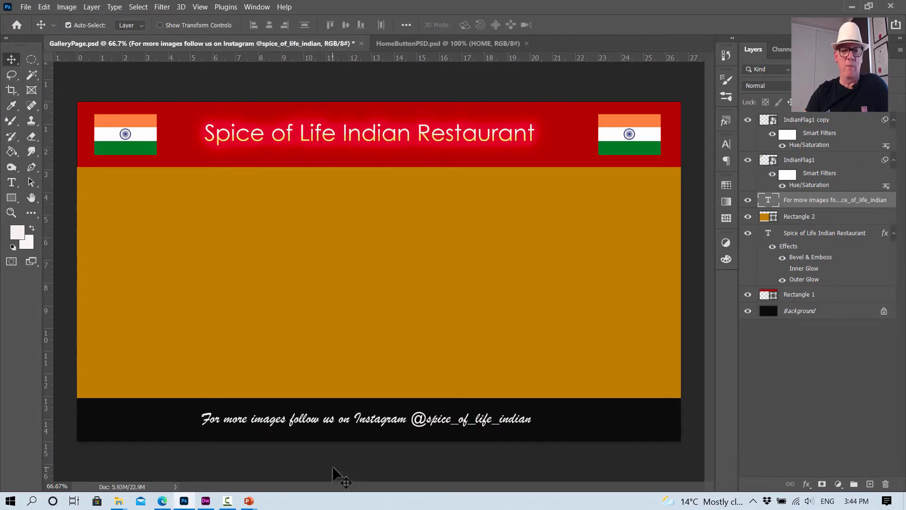
left_click_drag(353, 423, 372, 423)
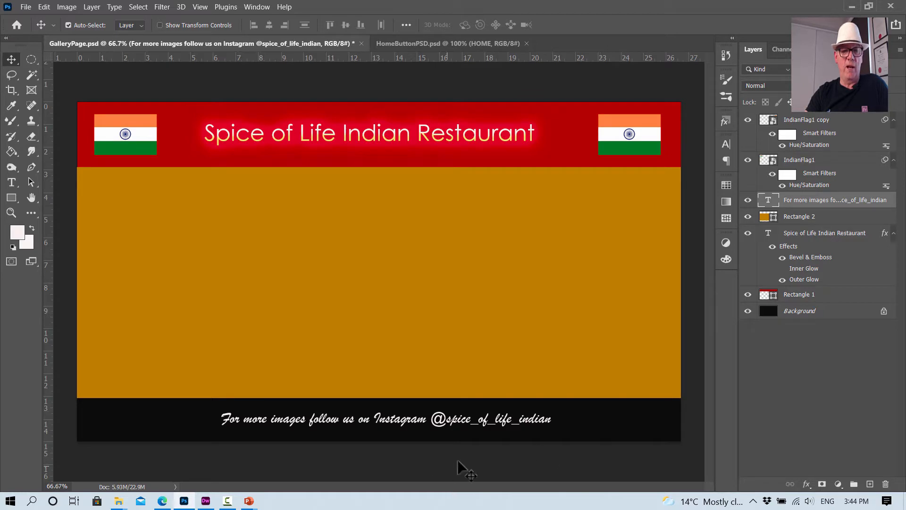
- Switch to Edge, search the web for "google images" in a new tab, and open the Google Images site
left_click(162, 501)
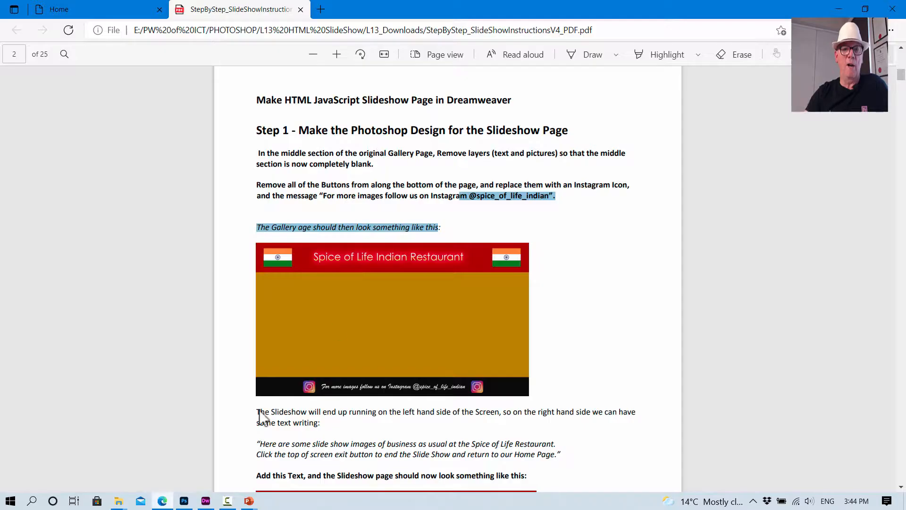
left_click(321, 9)
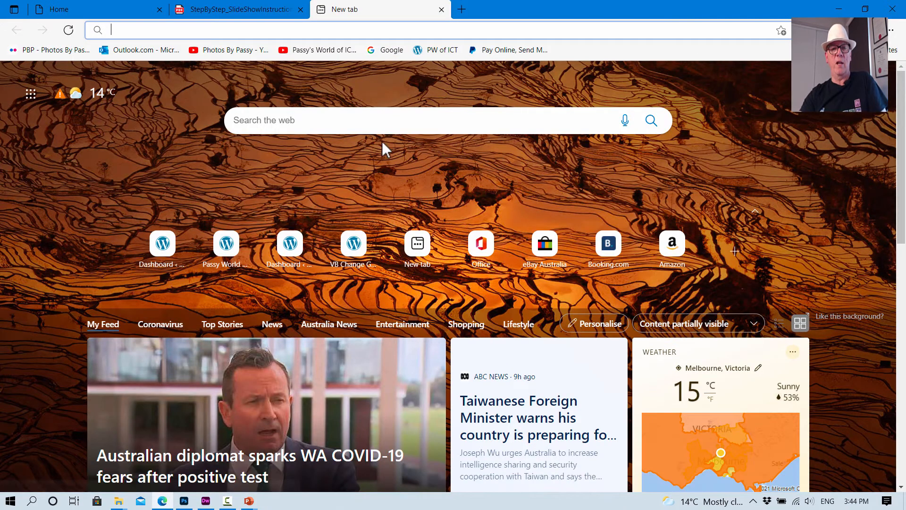
left_click(365, 116)
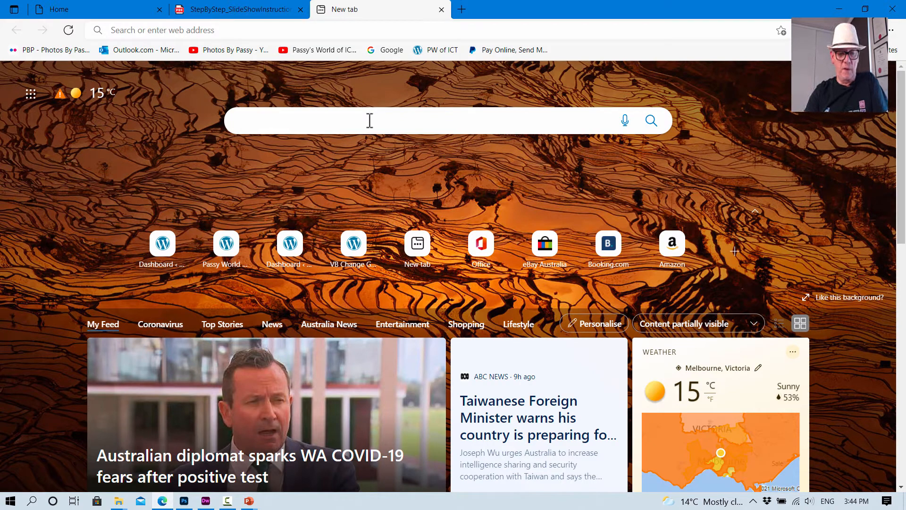
type("google ")
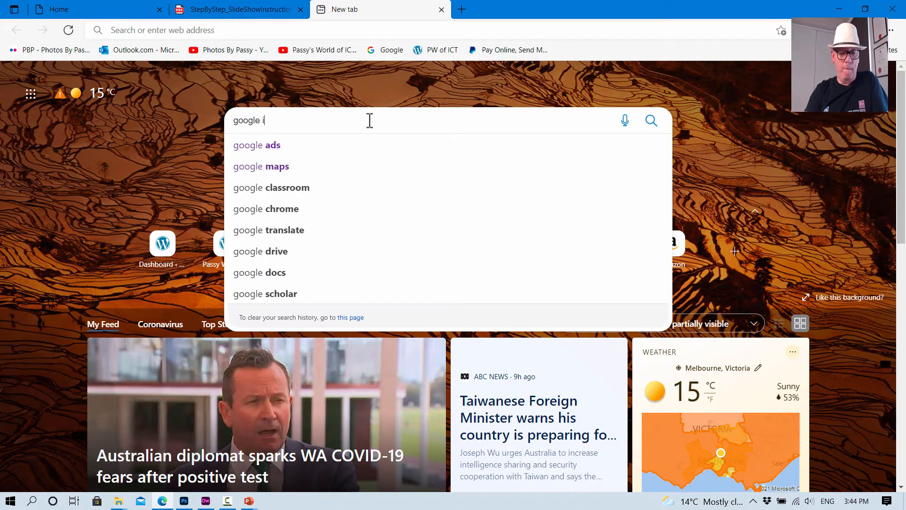
type("images")
key("Return")
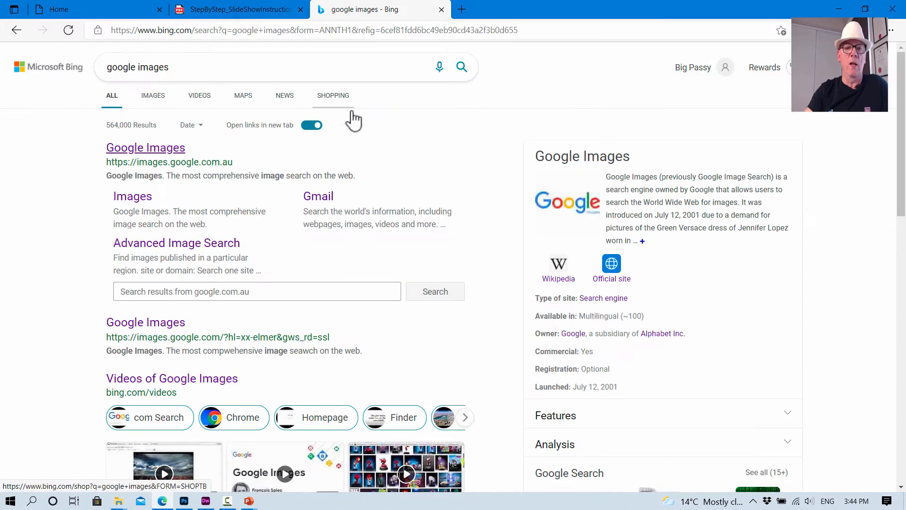
left_click(178, 150)
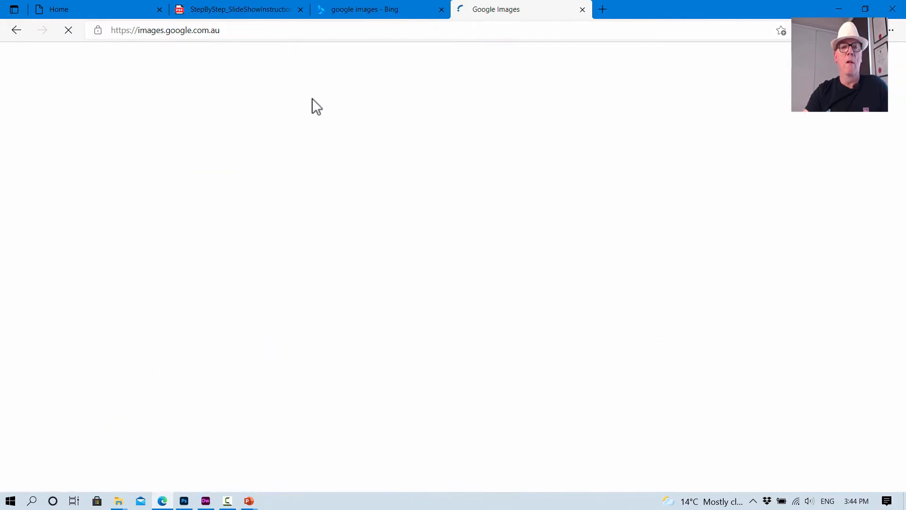
- Search Google Images for "instagtram logo" using the suggested query
type("inst")
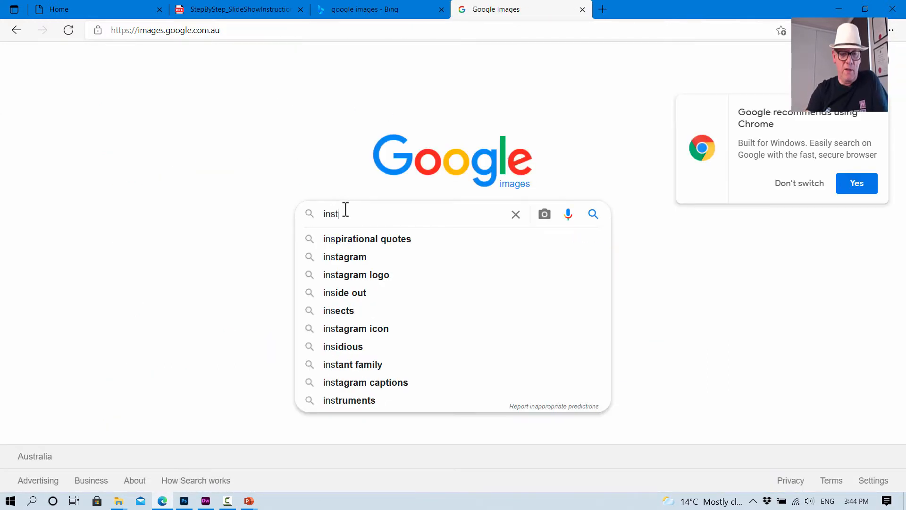
type("agtram")
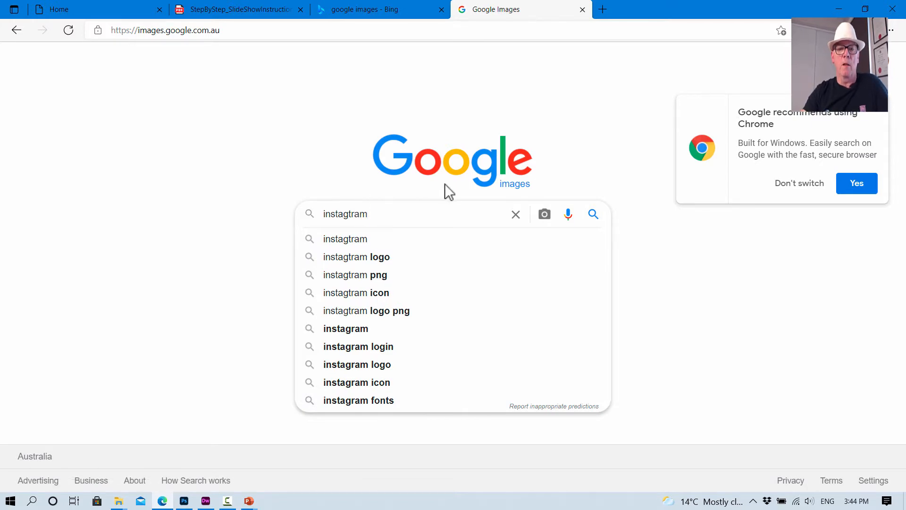
left_click(367, 262)
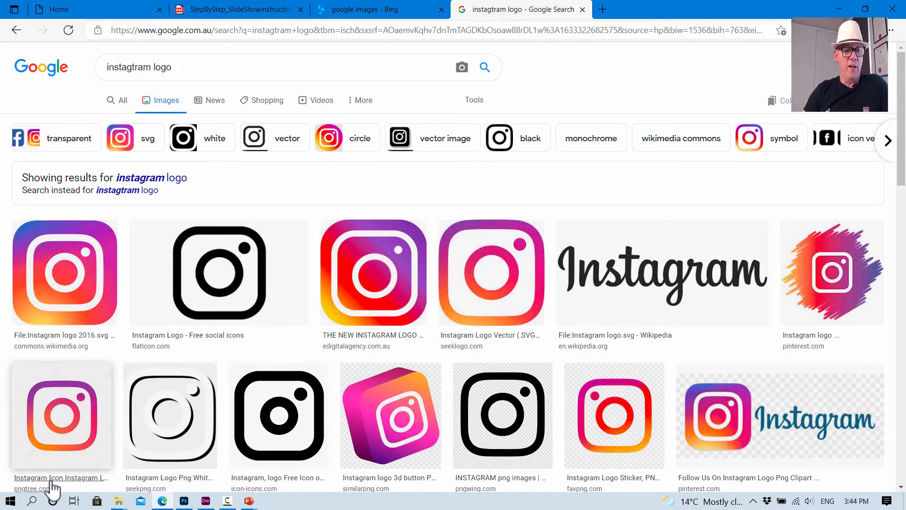
- Open Snipping Tool, capture the rounded-square edigitalagency.com.au Instagram logo in the search results, and copy the snip
key("super")
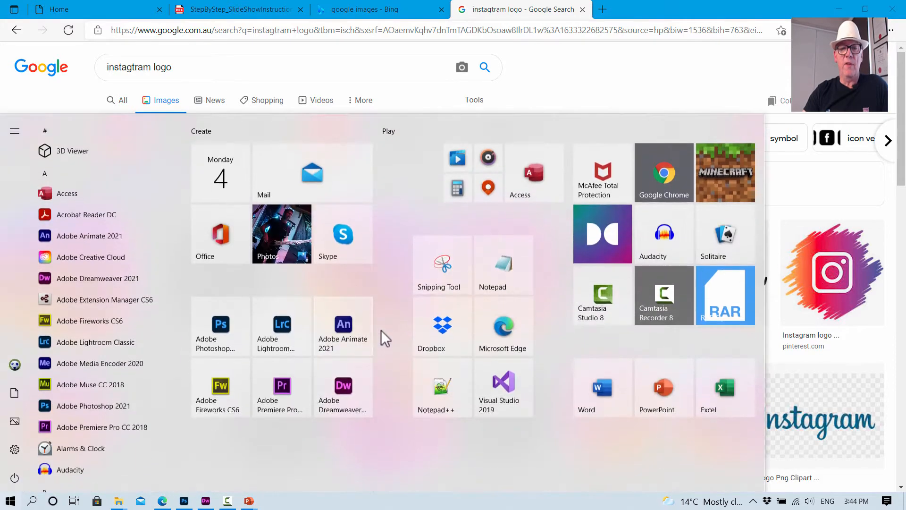
left_click(440, 272)
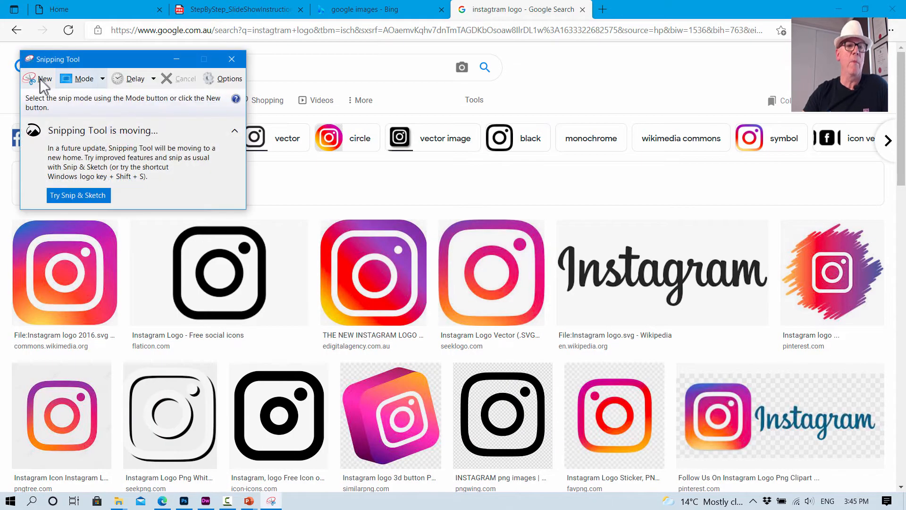
left_click(40, 79)
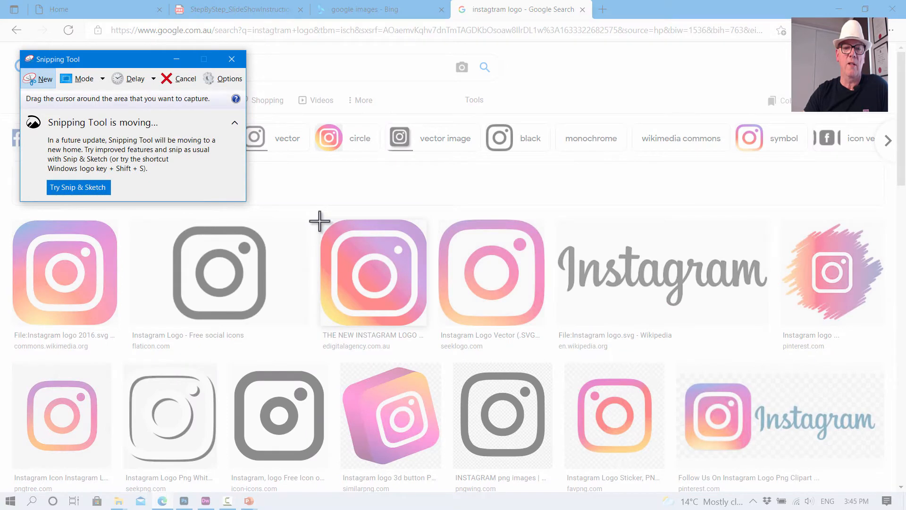
left_click_drag(320, 221, 428, 325)
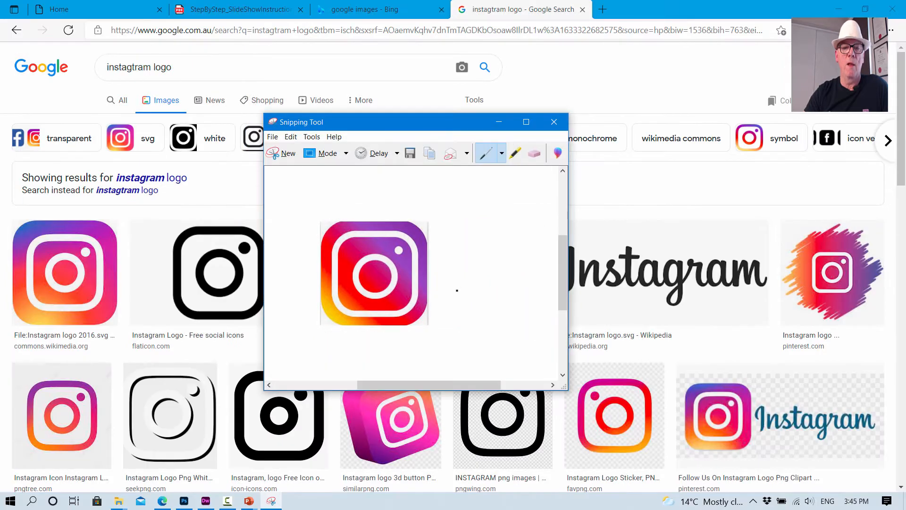
left_click(290, 137)
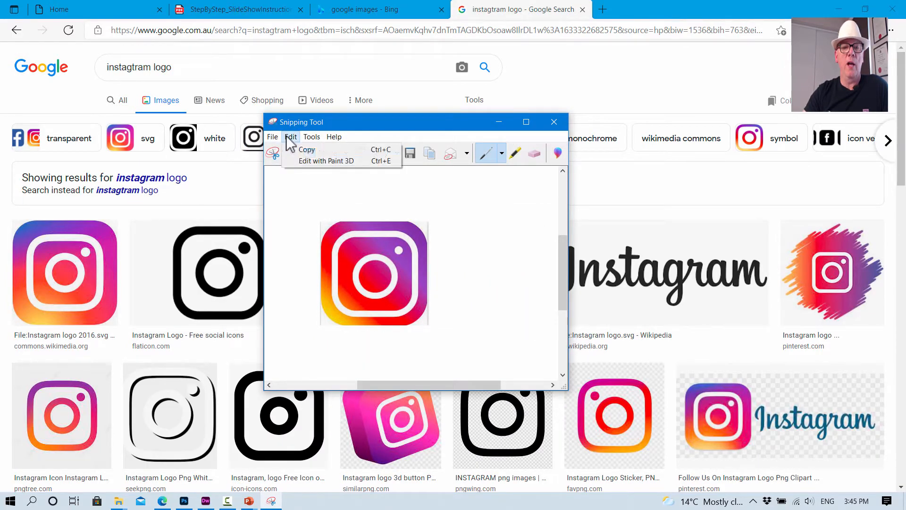
left_click(302, 146)
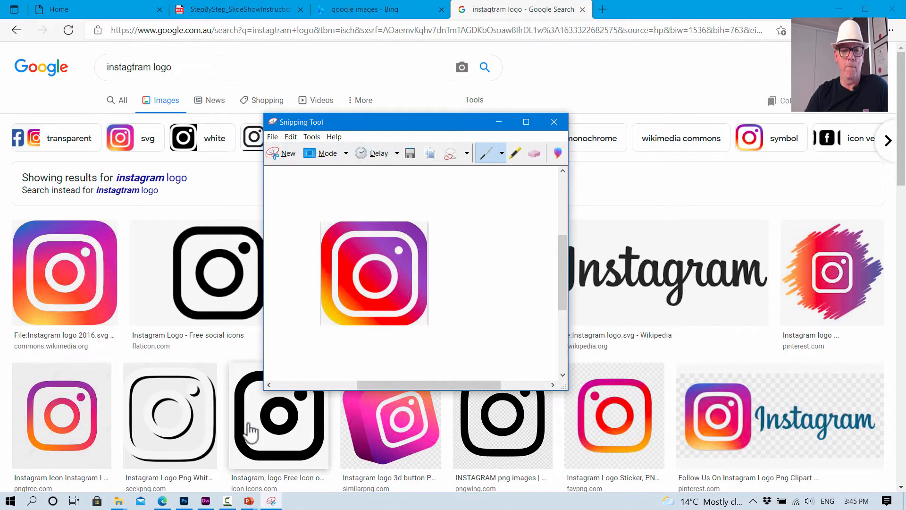
- Return to Photoshop, create a 231 x 220 px document with a transparent background, and paste the copied Instagram logo into it
left_click(184, 500)
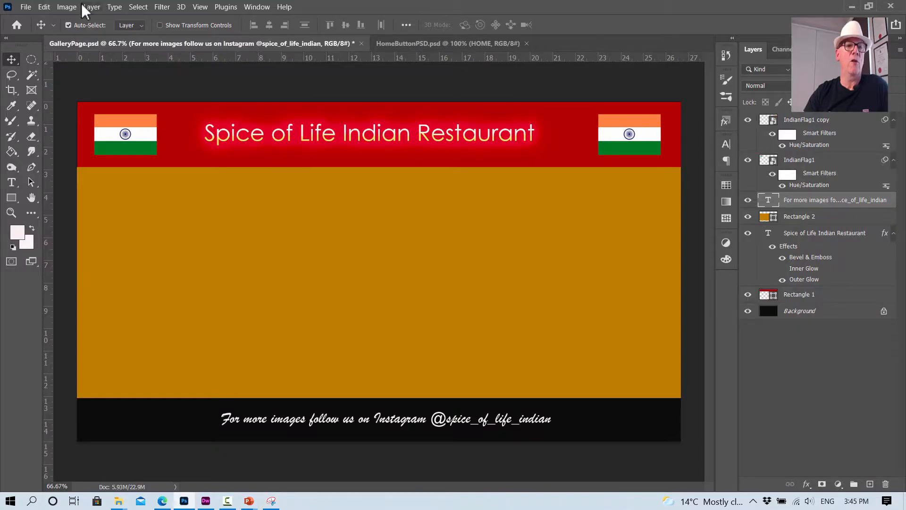
left_click(24, 8)
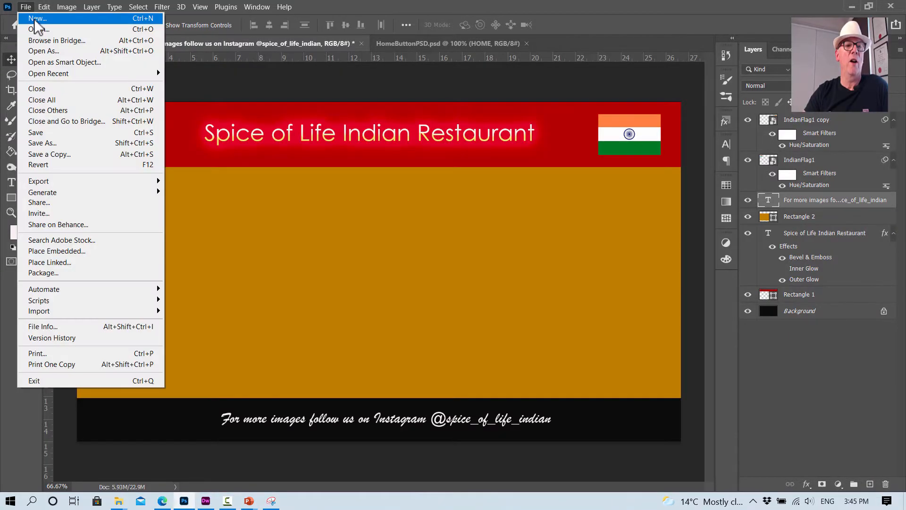
left_click(34, 19)
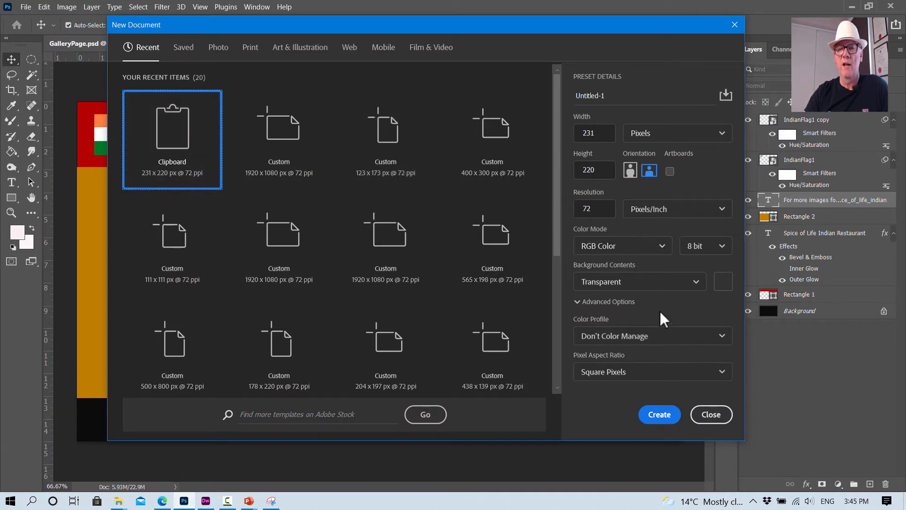
left_click(696, 285)
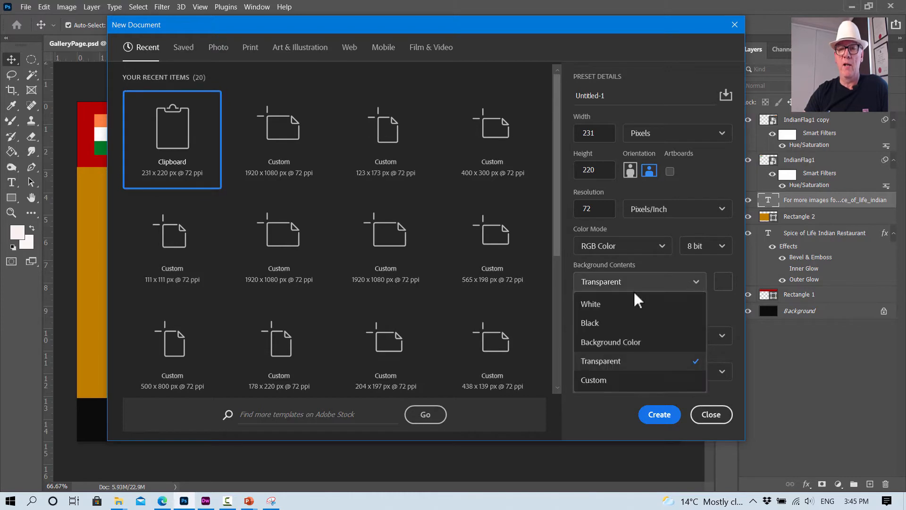
left_click(682, 361)
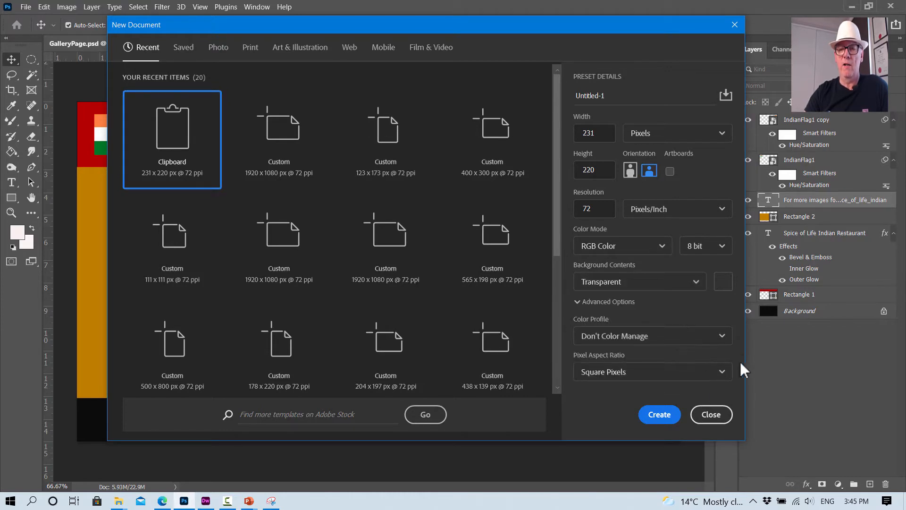
left_click(660, 415)
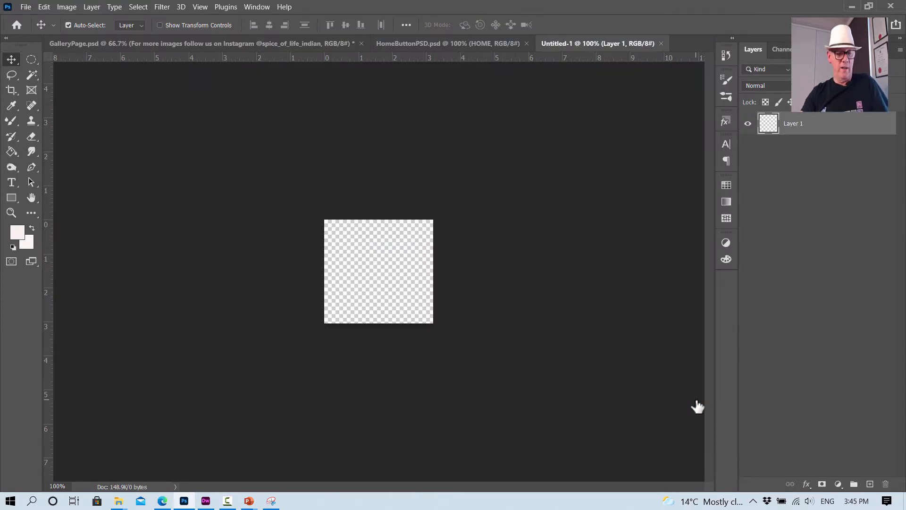
left_click(46, 4)
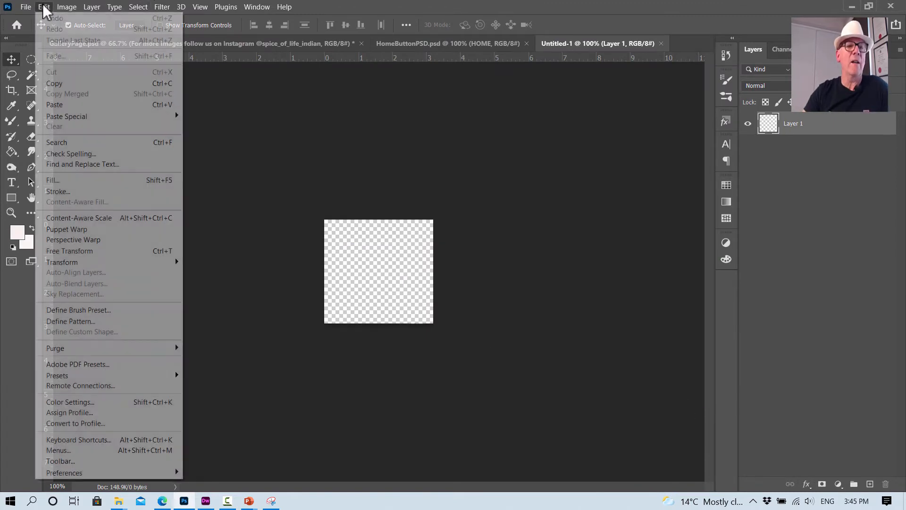
left_click(61, 108)
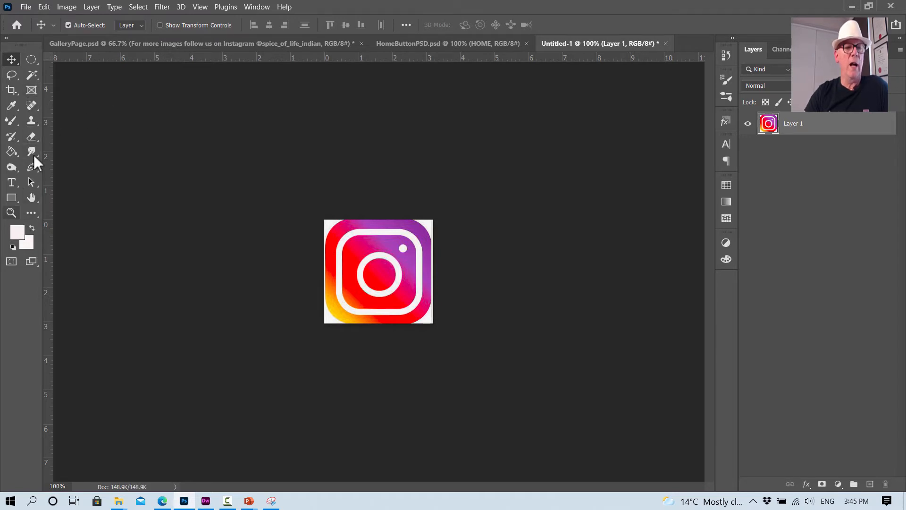
- Delete the white corners and edges around the Instagram logo on both sides with the Magic Wand tool, and clear the selection
left_click(40, 88)
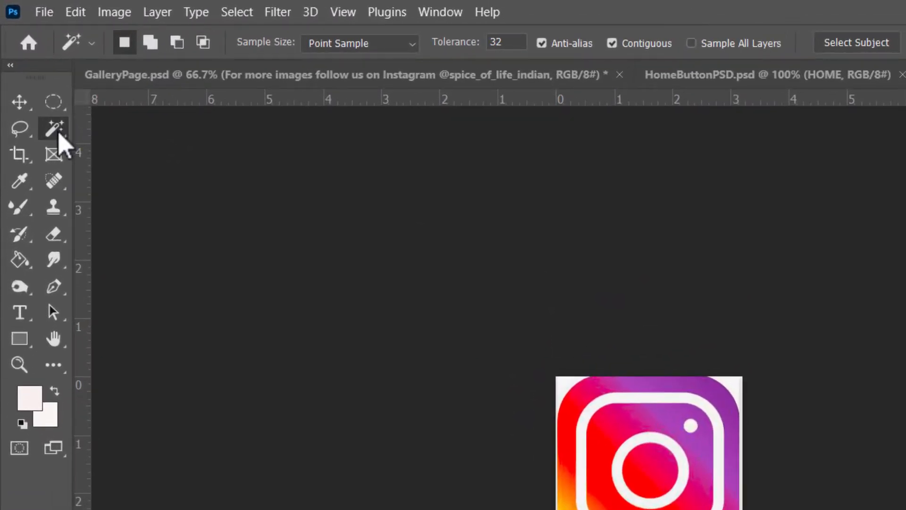
right_click(58, 132)
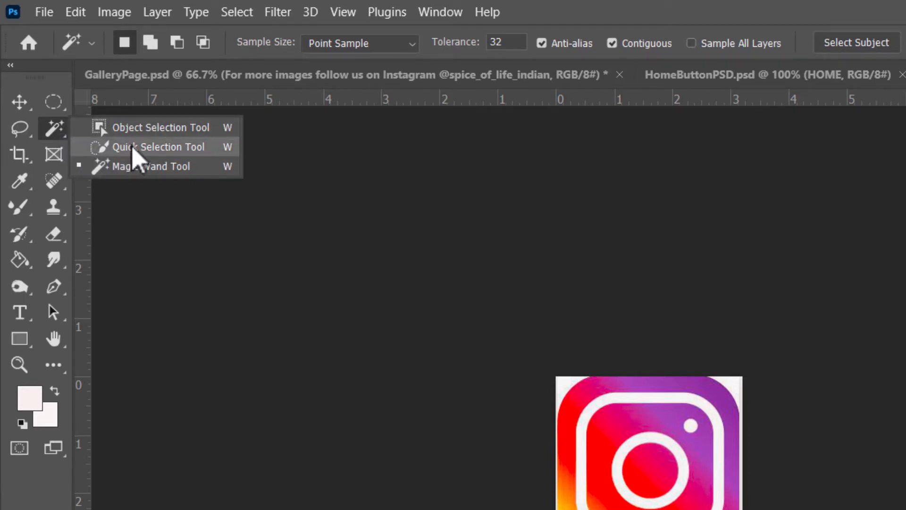
left_click(137, 128)
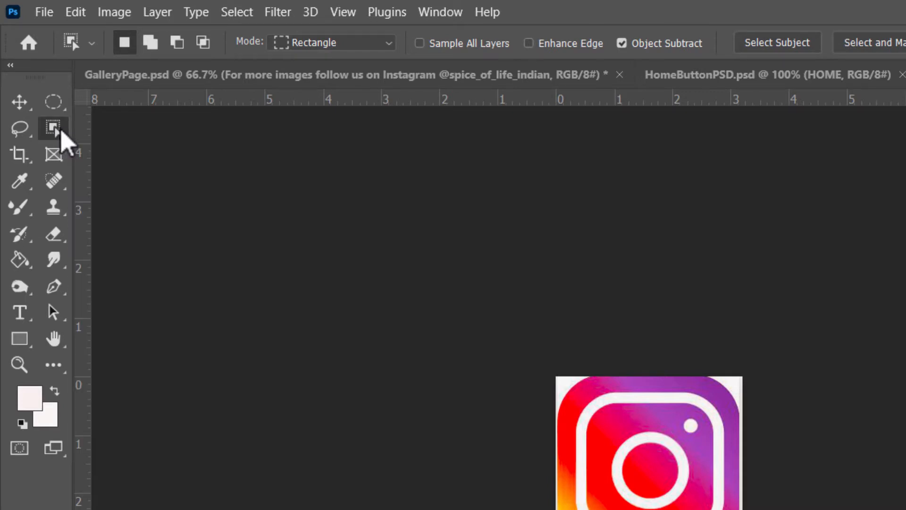
right_click(62, 134)
left_click(146, 169)
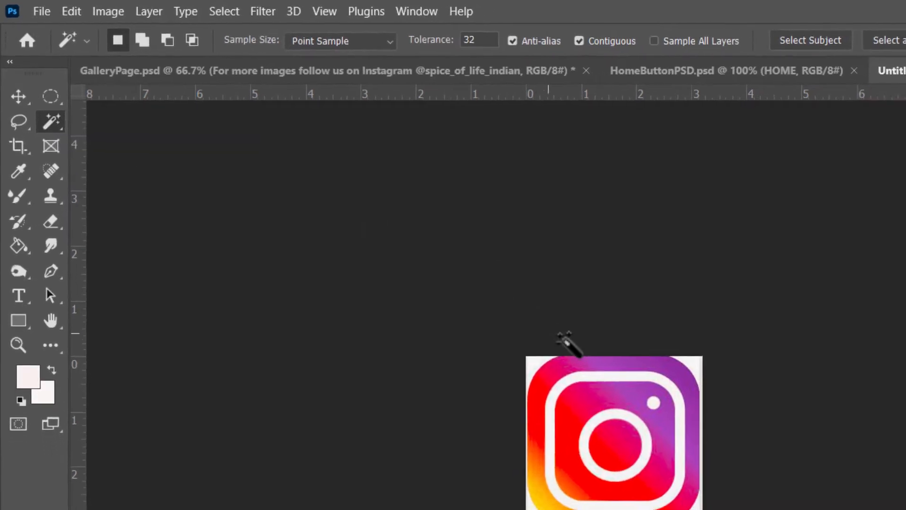
left_click(536, 361)
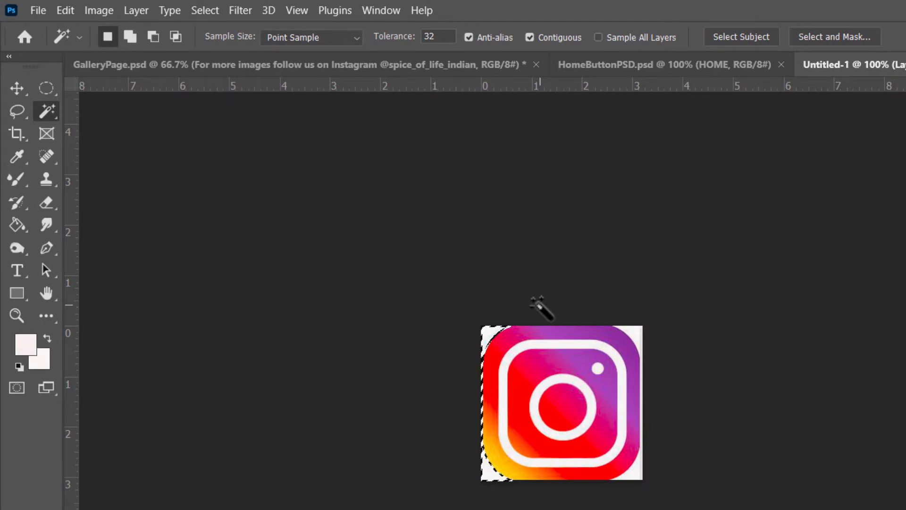
key("Delete")
left_click(639, 334)
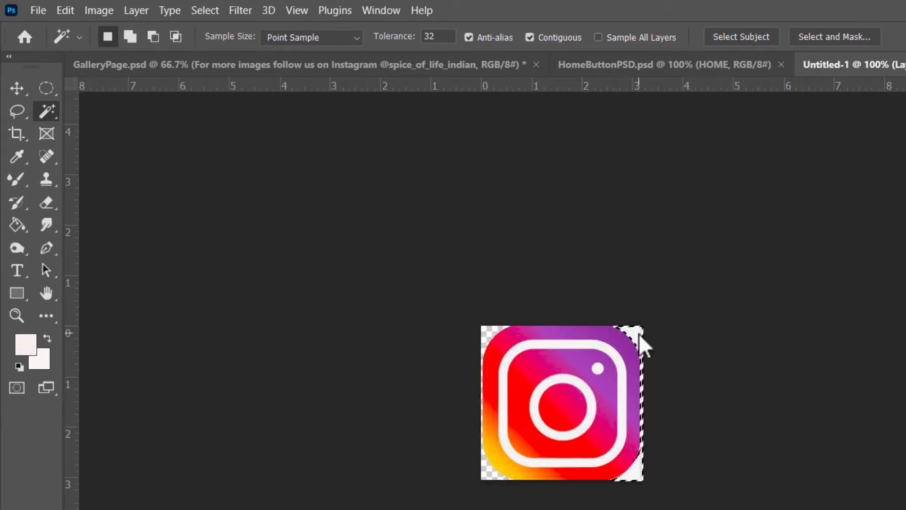
key("Delete")
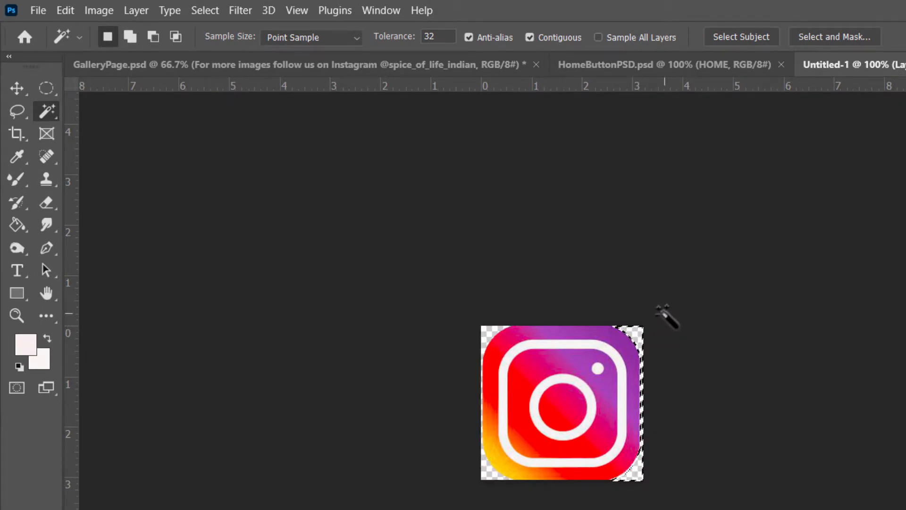
key("ctrl+d")
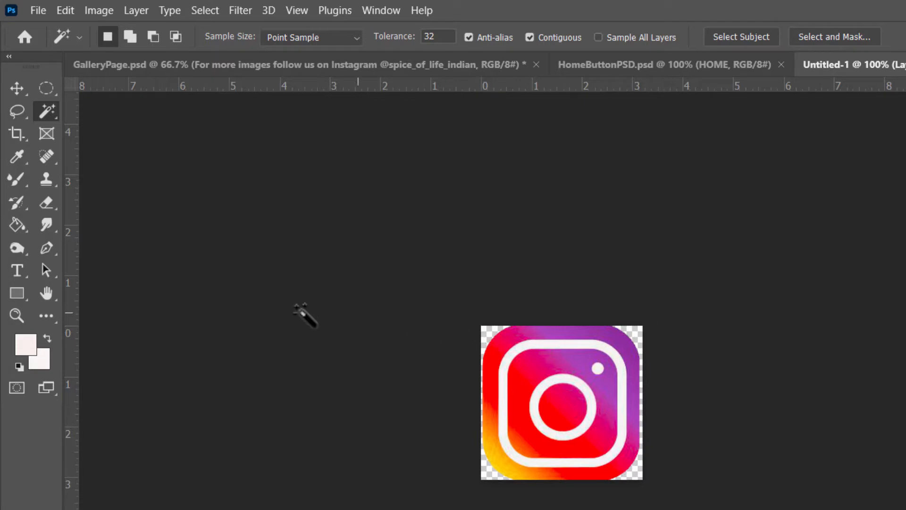
- Save the Instagram logo document on the computer as Insta.png in PNG format in the L13 HTML SlideShow folder
left_click(16, 315)
left_click(631, 366)
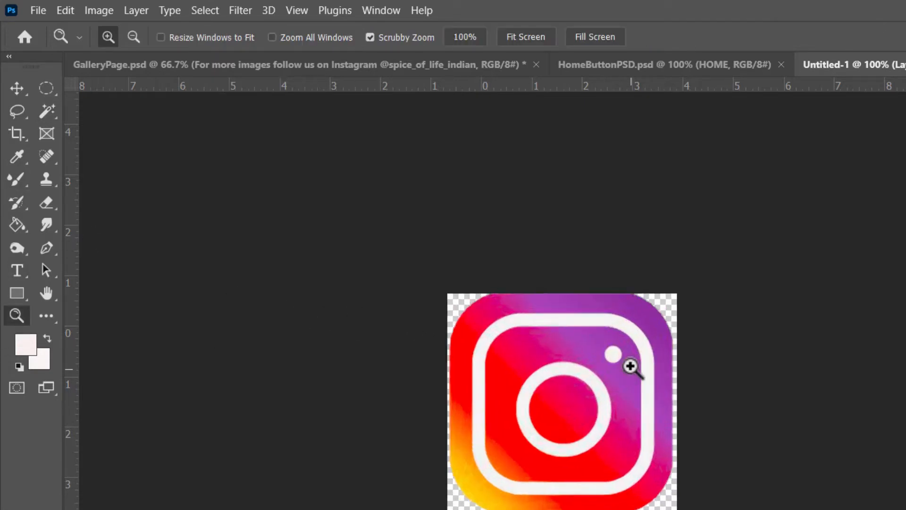
left_click(630, 366)
left_click(628, 361)
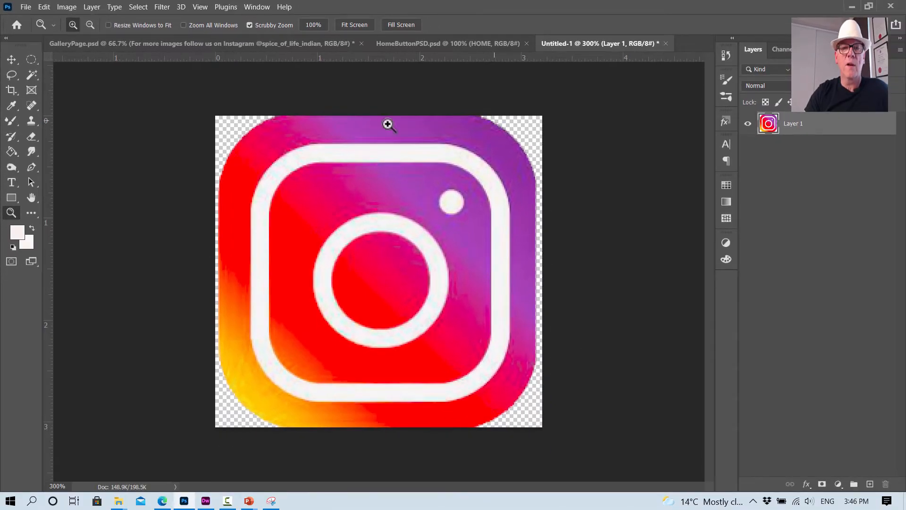
left_click(26, 7)
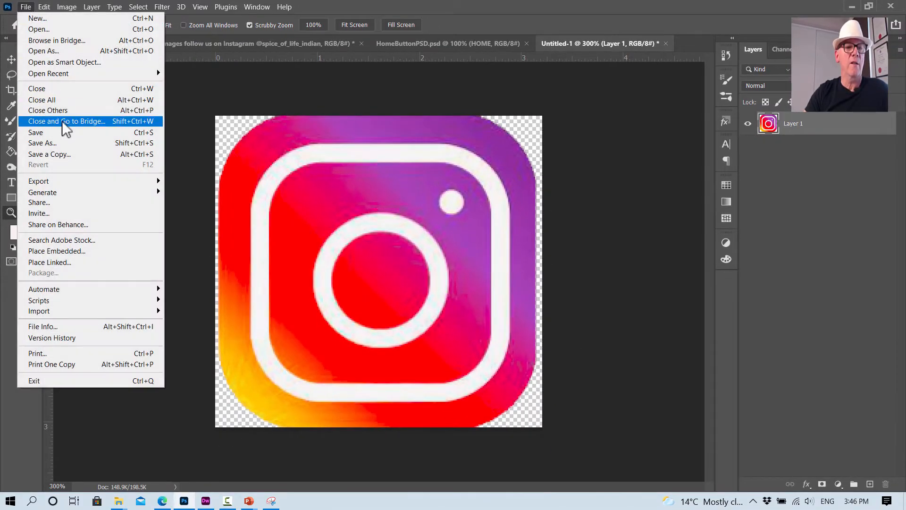
left_click(59, 140)
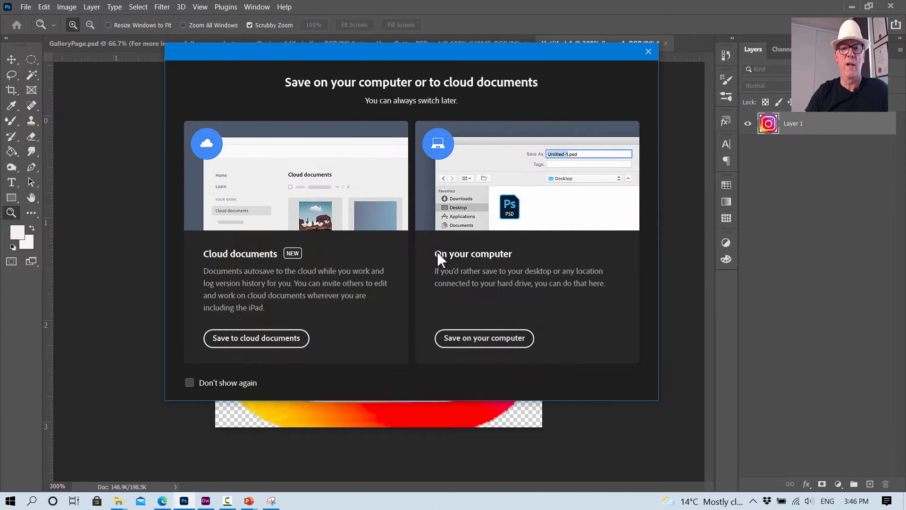
left_click(471, 337)
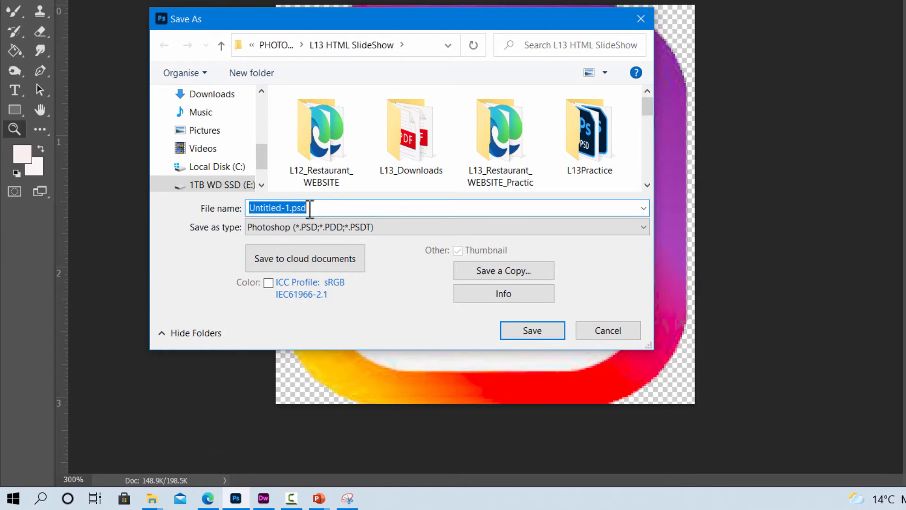
left_click(310, 208)
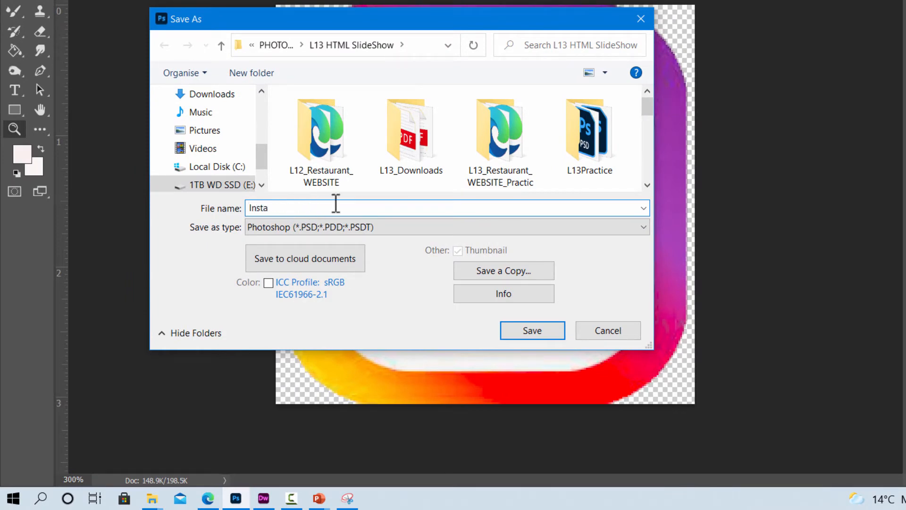
left_click(643, 228)
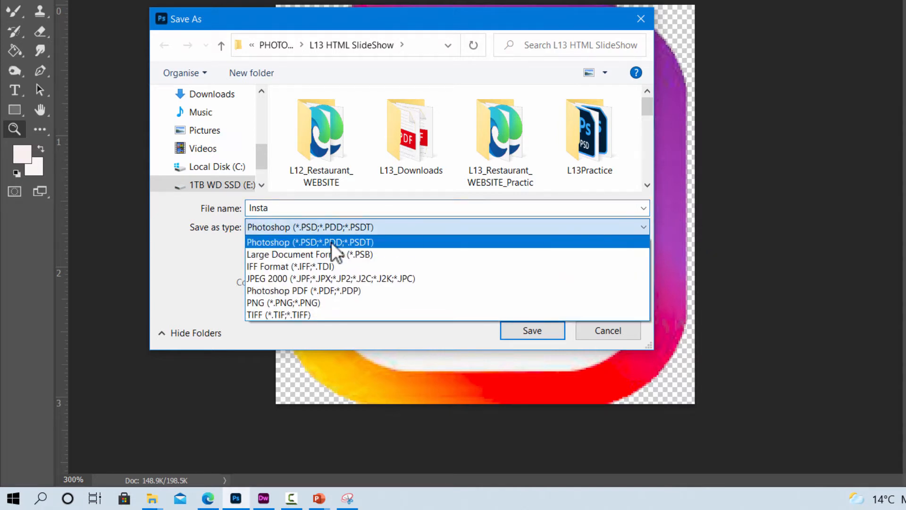
left_click(280, 302)
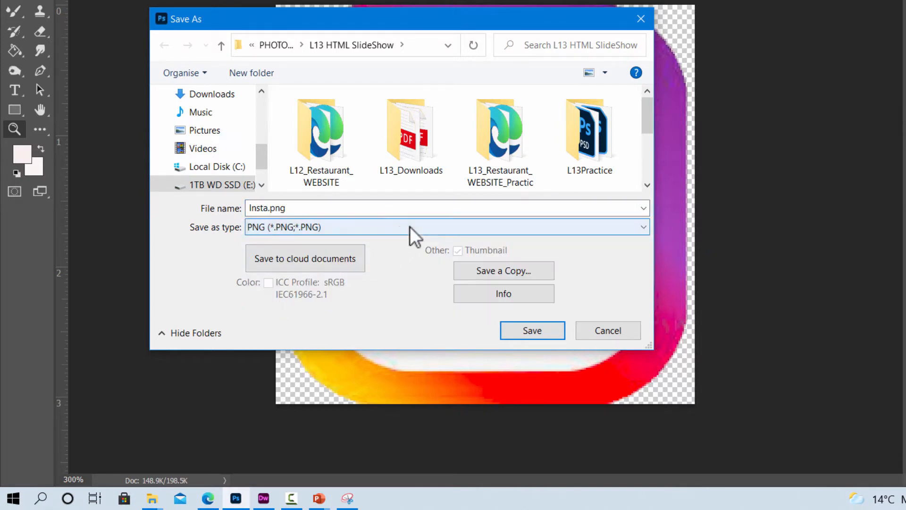
left_click(527, 327)
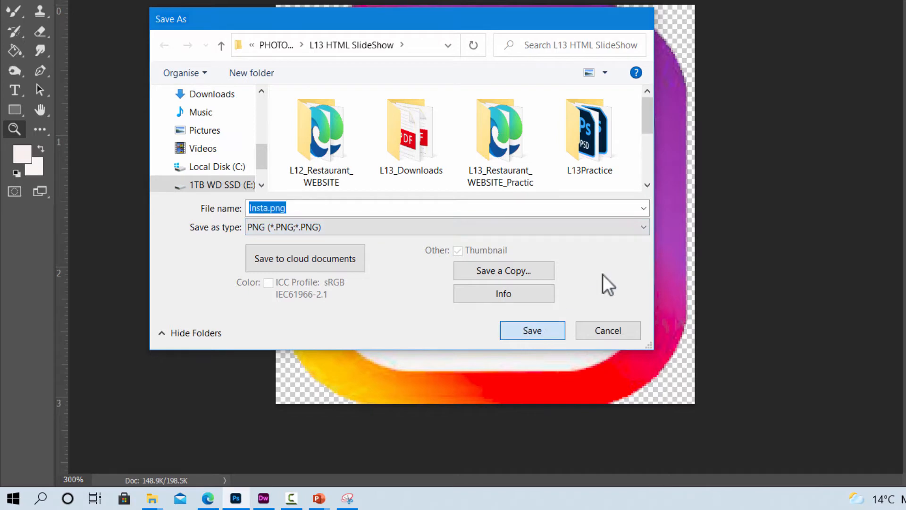
left_click(669, 48)
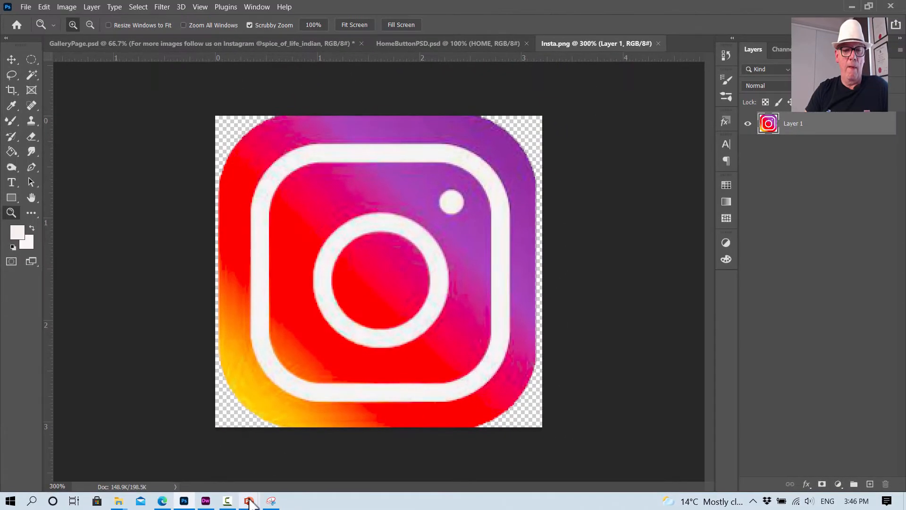
mouse_move(319, 498)
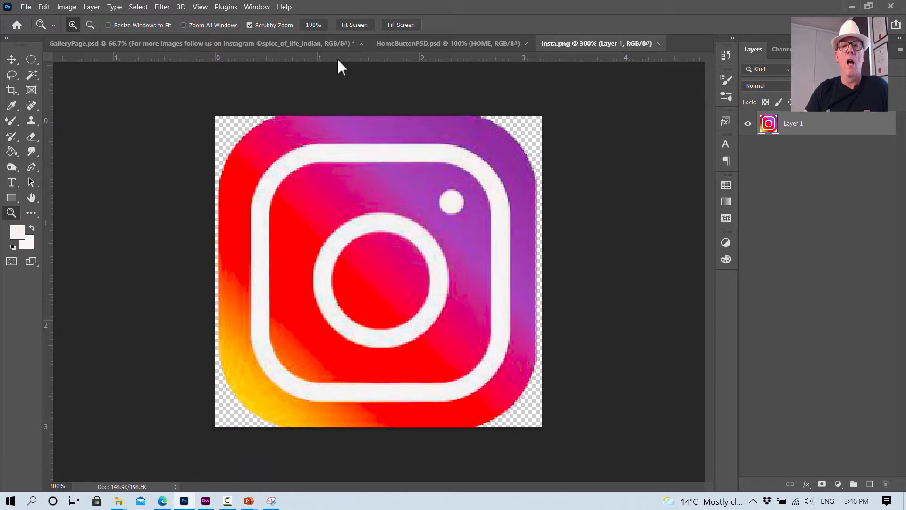
- Place Insta.png as an embedded image in GalleryPage.psd and scale it to about 50% width and 47% height
left_click(224, 44)
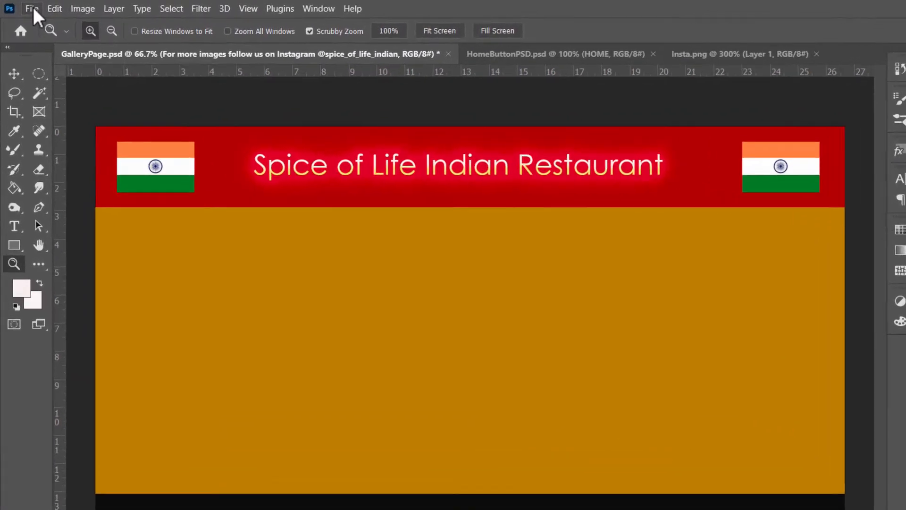
left_click(29, 7)
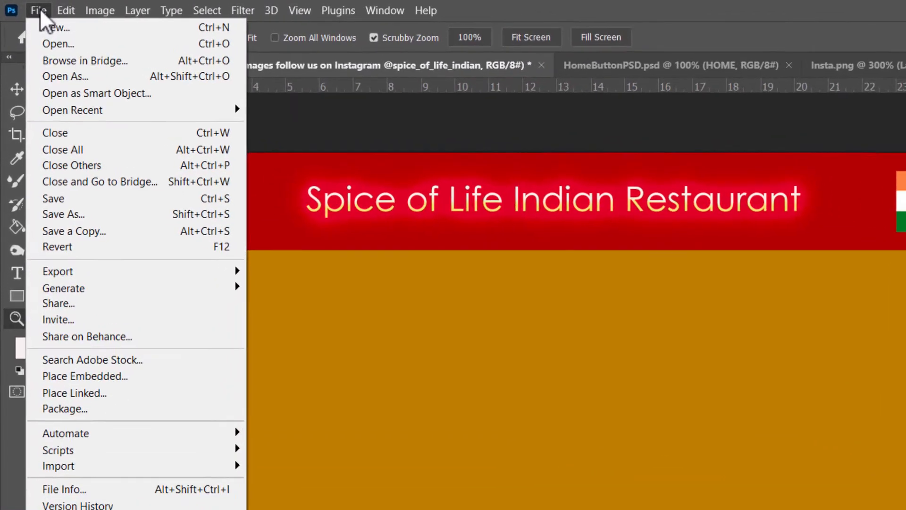
left_click(113, 382)
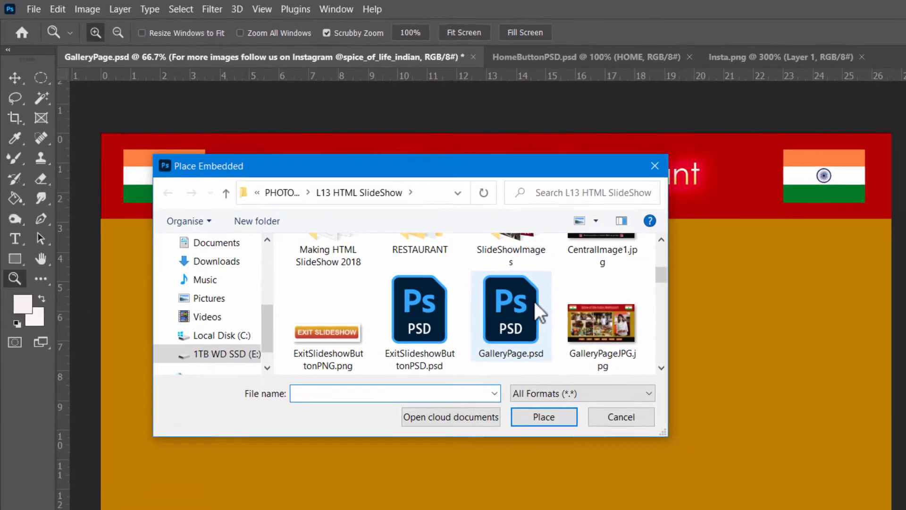
scroll(623, 354, "down", 3)
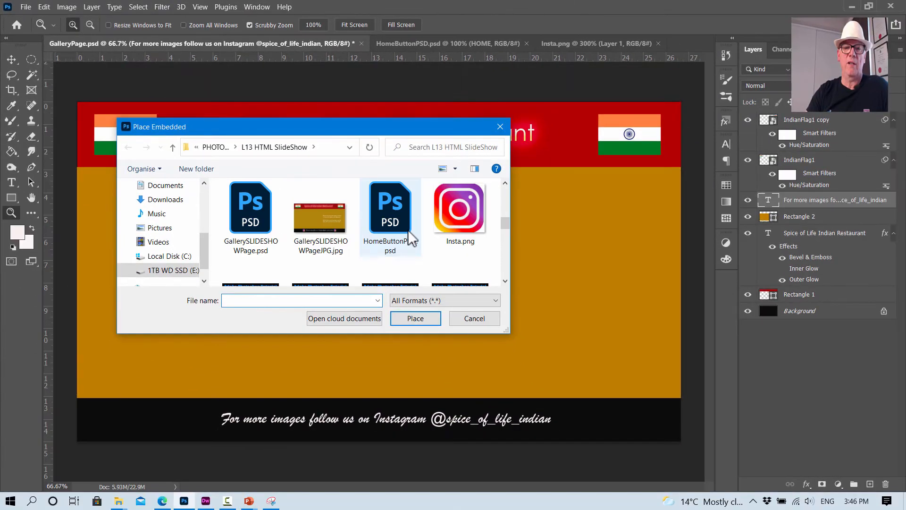
left_click(477, 220)
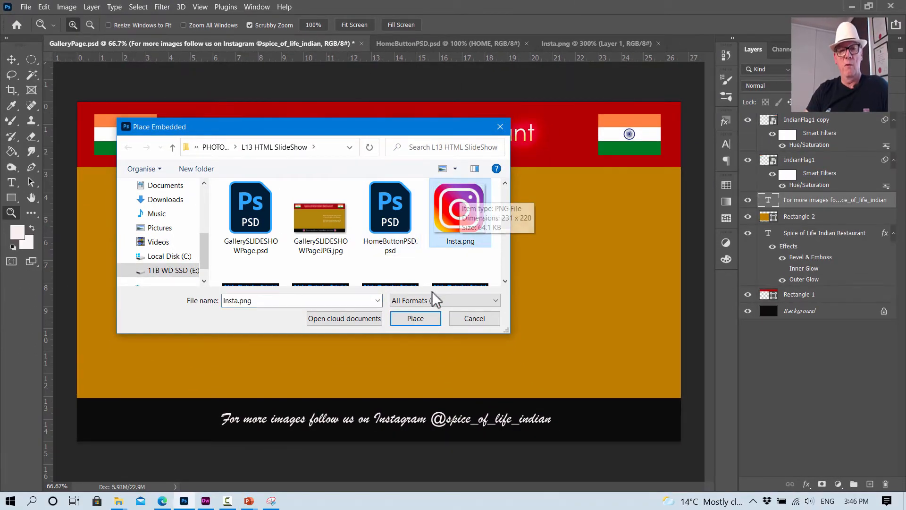
left_click(425, 317)
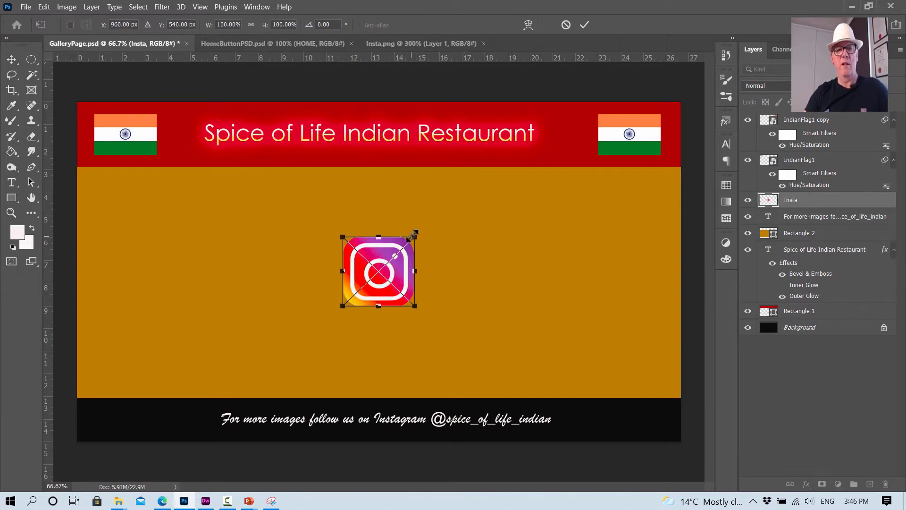
left_click_drag(417, 234, 379, 272)
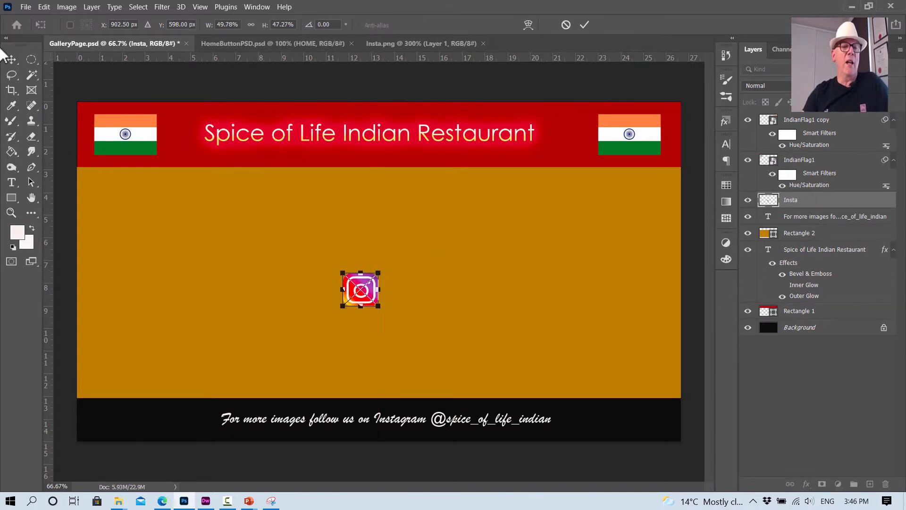
- Move the Instagram logo into the black bar just left of the message and place a duplicate just right of it
left_click(11, 60)
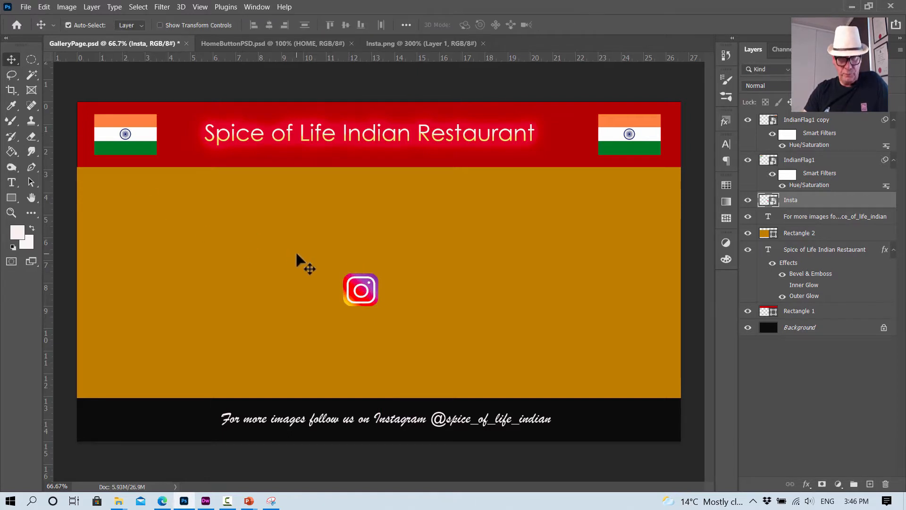
left_click_drag(357, 298, 202, 419)
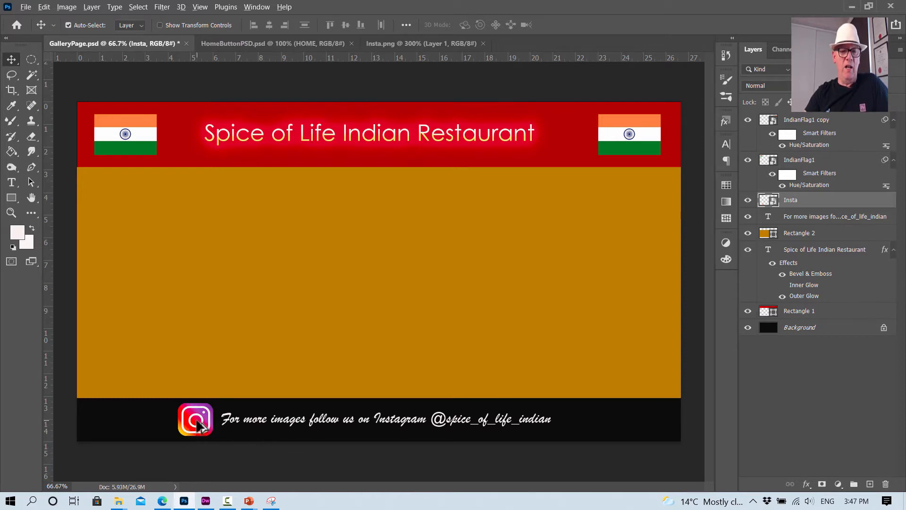
left_click_drag(198, 425, 584, 424)
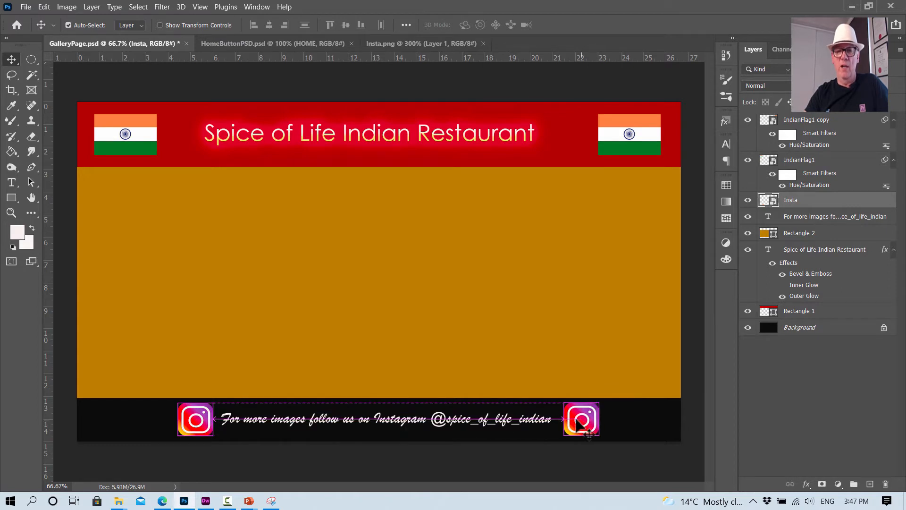
left_click(169, 92)
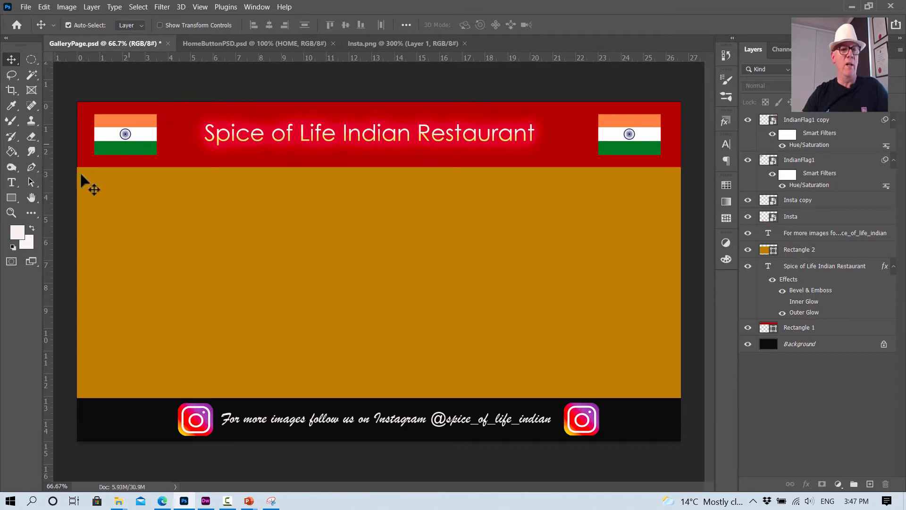
- Start a new horizontal text layer in the upper right part of the gold area
left_click(10, 182)
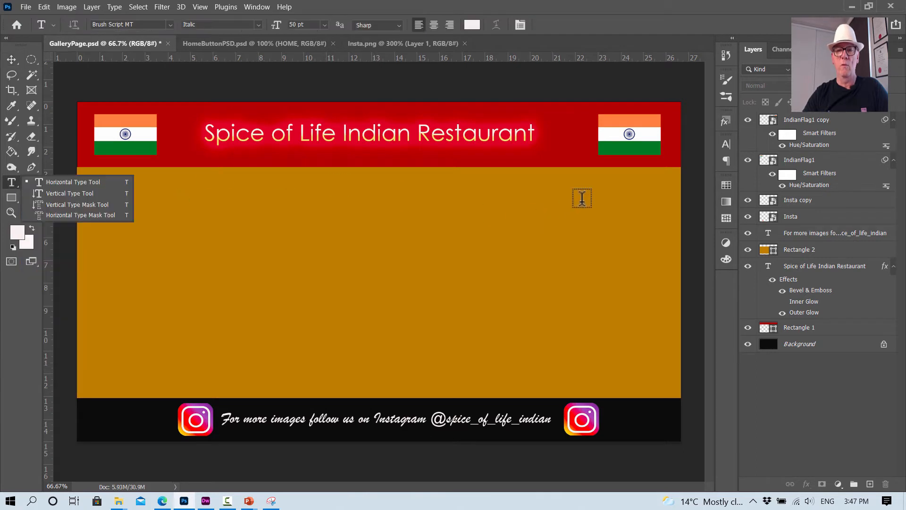
left_click(488, 230)
left_click(488, 229)
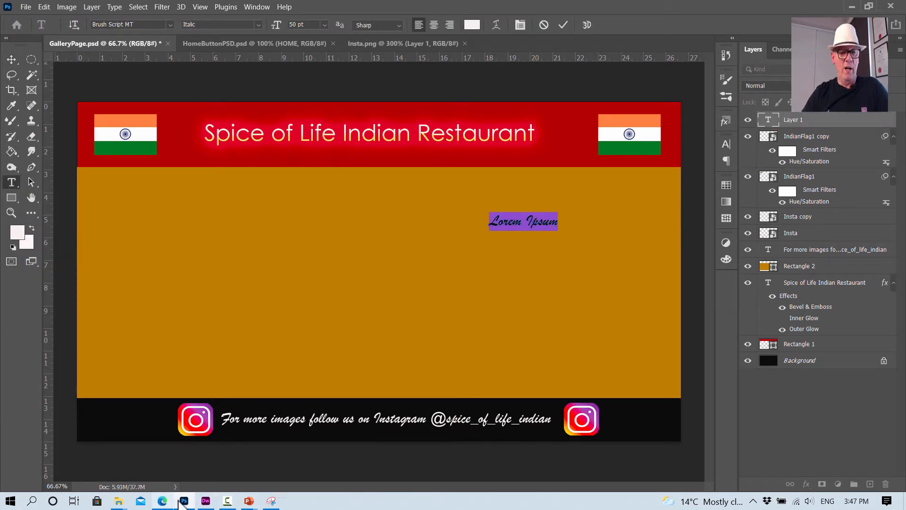
- Switch to the slideshow instructions PDF in Edge and copy the two sentences from "Here are some slide show images" to "our Home Page."
left_click(161, 501)
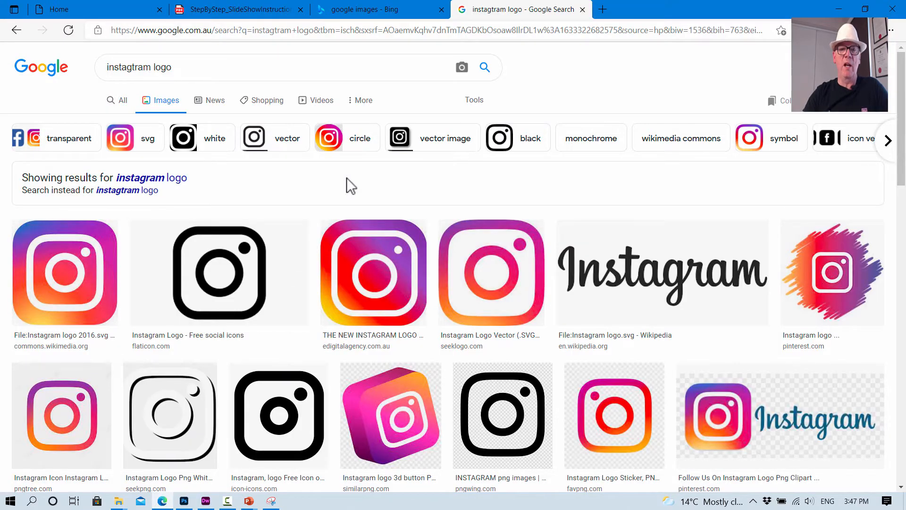
left_click(257, 19)
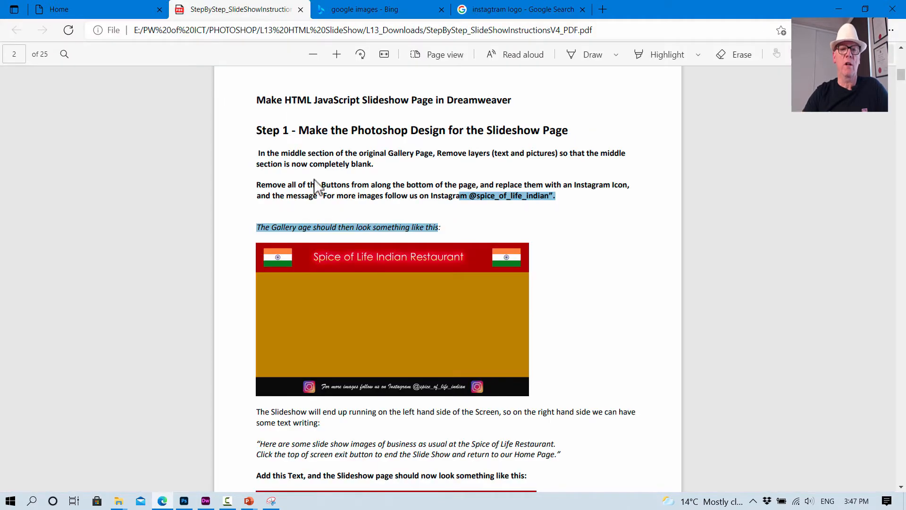
scroll(437, 289, "down", 3)
scroll(437, 291, "up", 4)
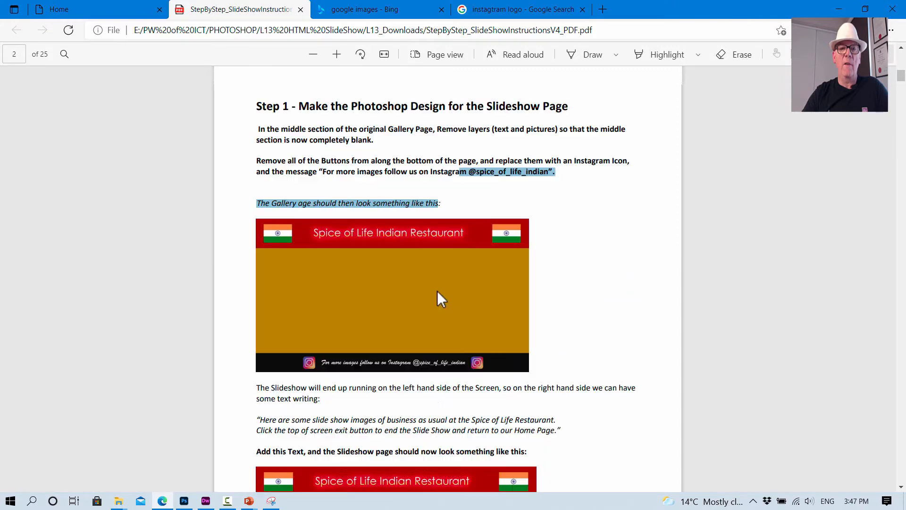
scroll(437, 291, "down", 6)
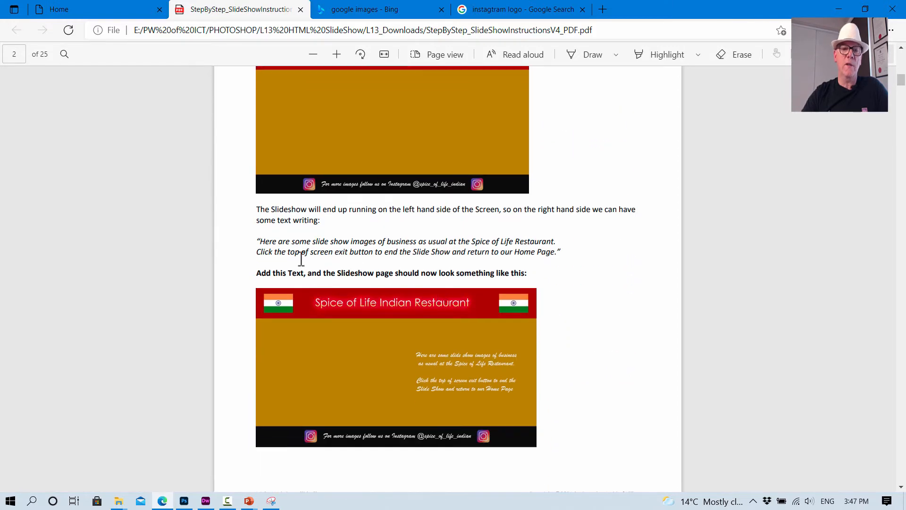
left_click_drag(258, 241, 557, 259)
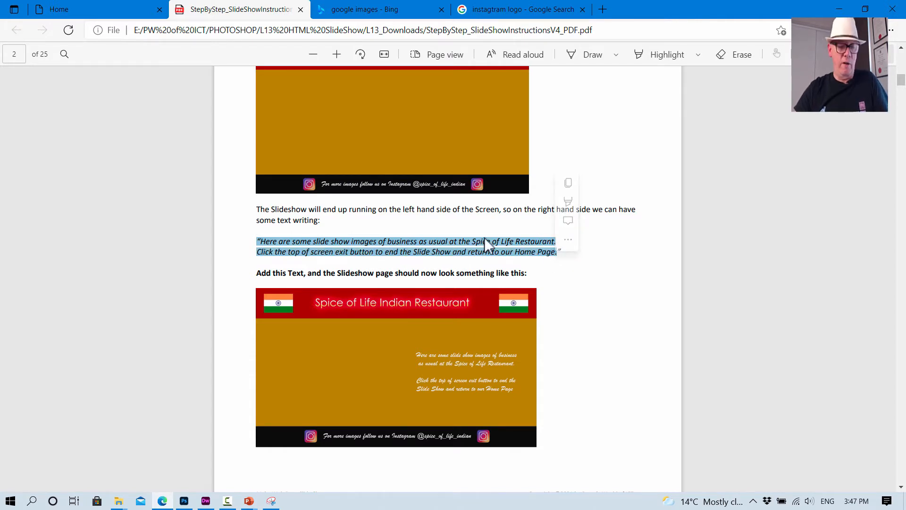
key("ctrl+c")
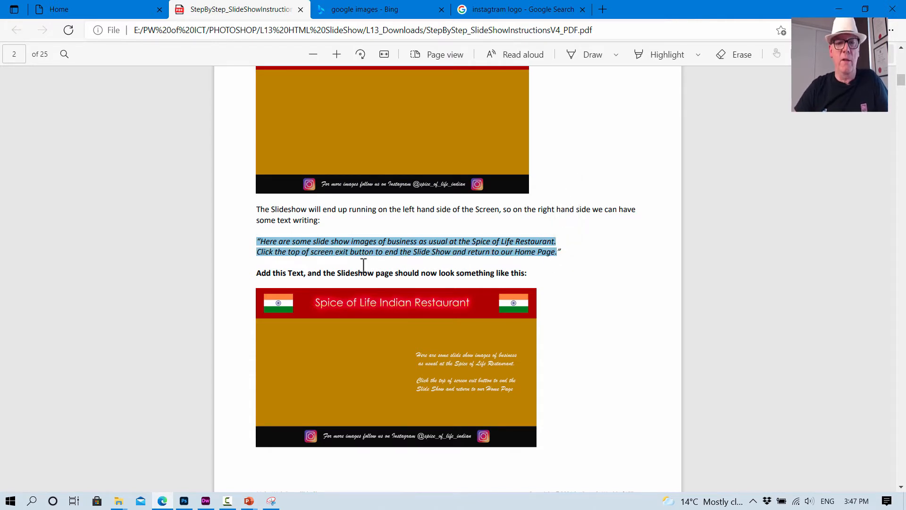
- Return to Photoshop, replace the placeholder text with the copied sentences, and move the text left and down in the gold area
left_click(184, 501)
left_click(558, 221)
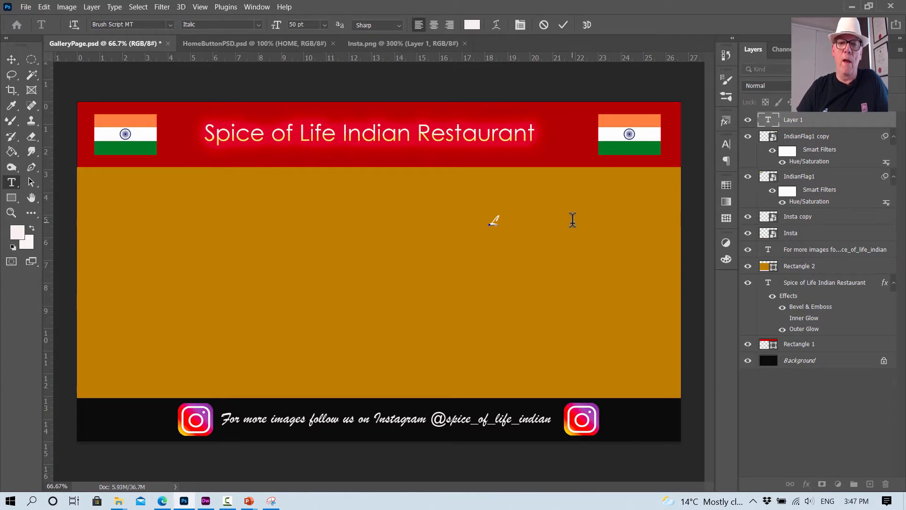
left_click(43, 7)
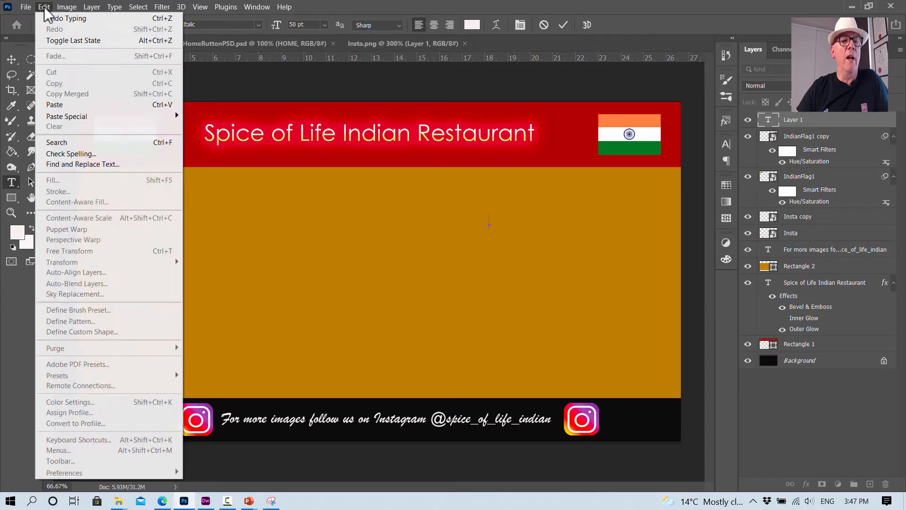
left_click(62, 105)
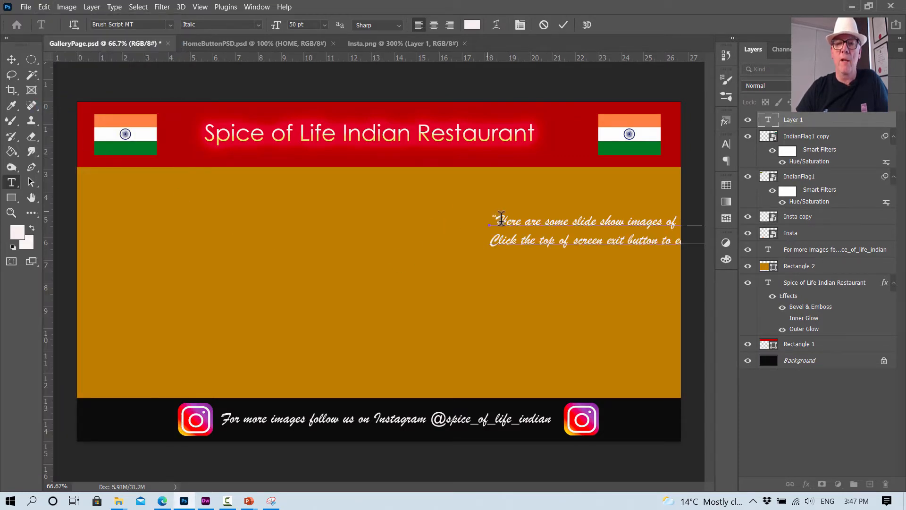
left_click(11, 59)
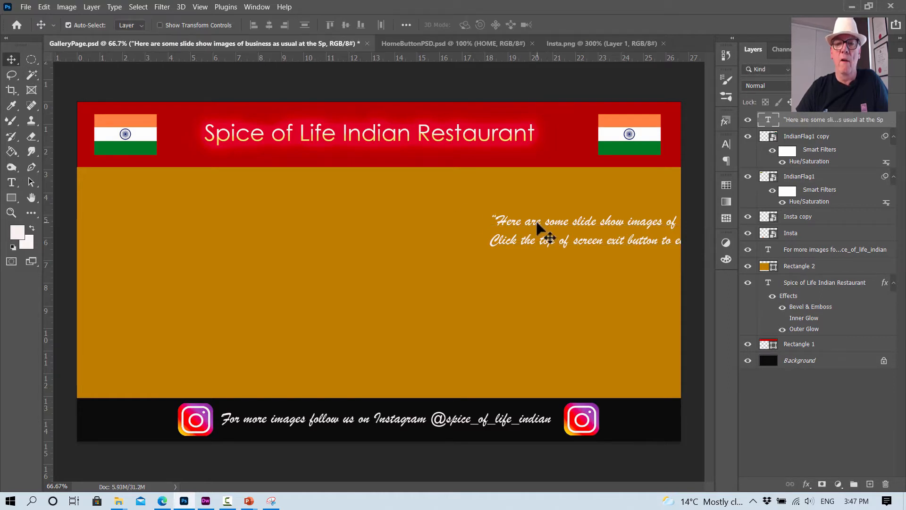
left_click_drag(541, 231, 447, 263)
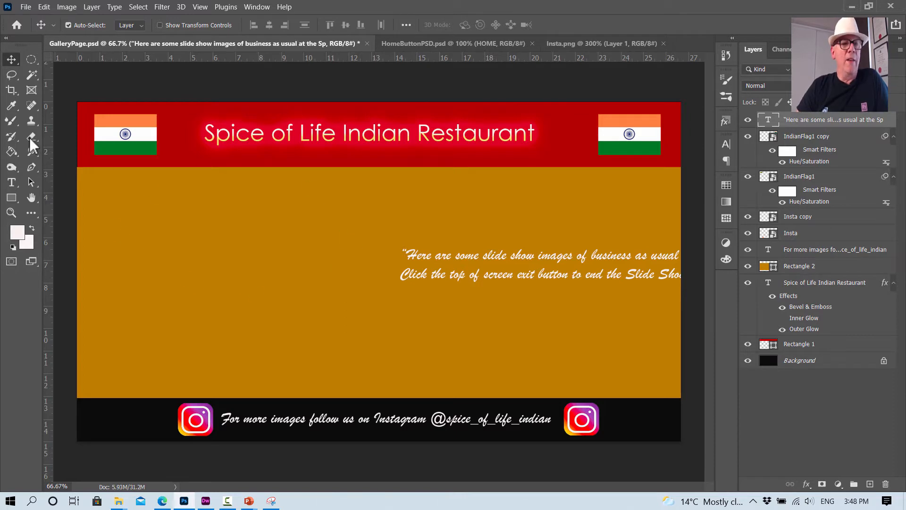
- Break the slideshow text's first sentence after "business" and insert a blank line between the two sentences
left_click(11, 183)
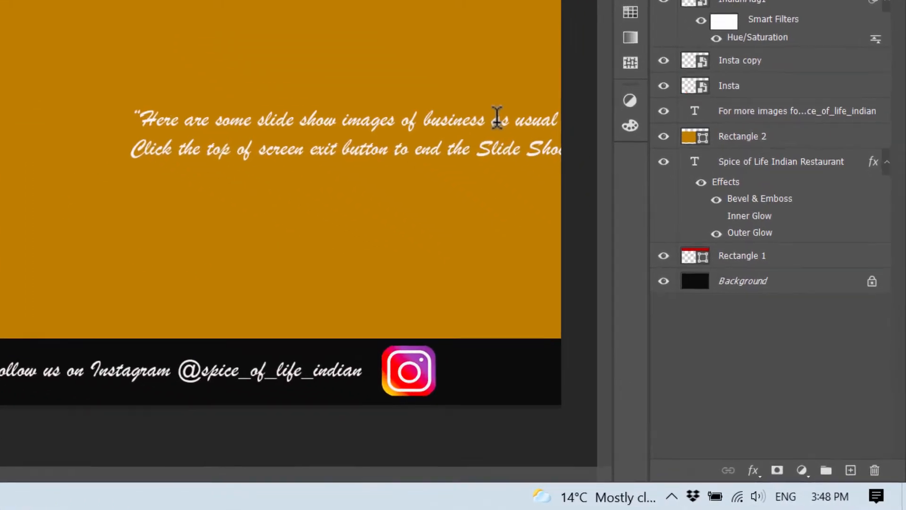
left_click(579, 205)
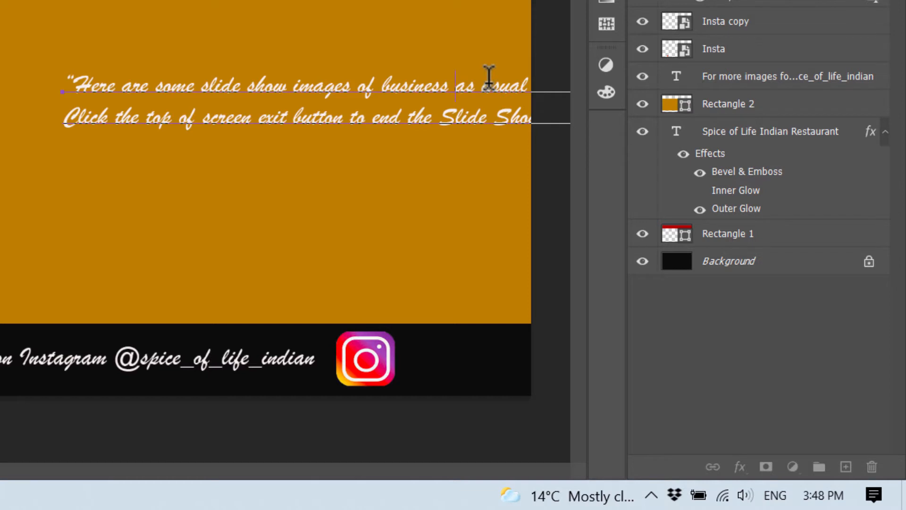
key("Return")
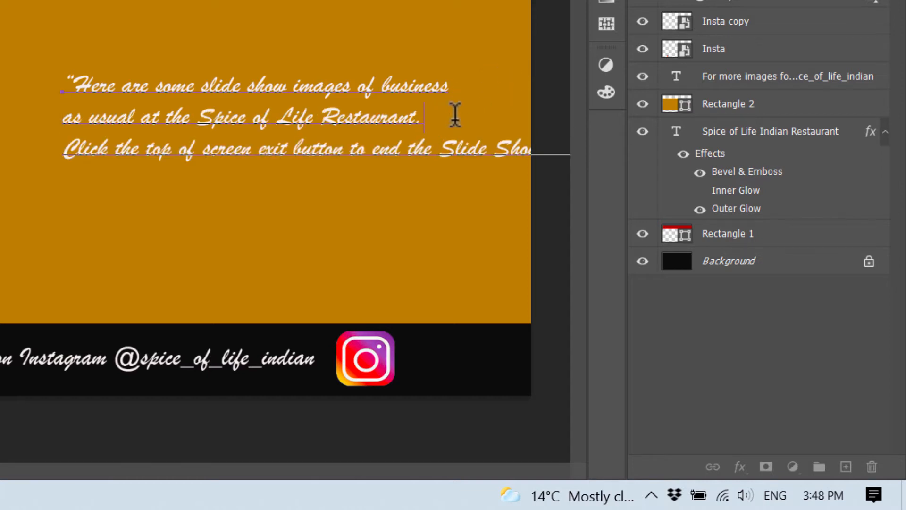
key("Return")
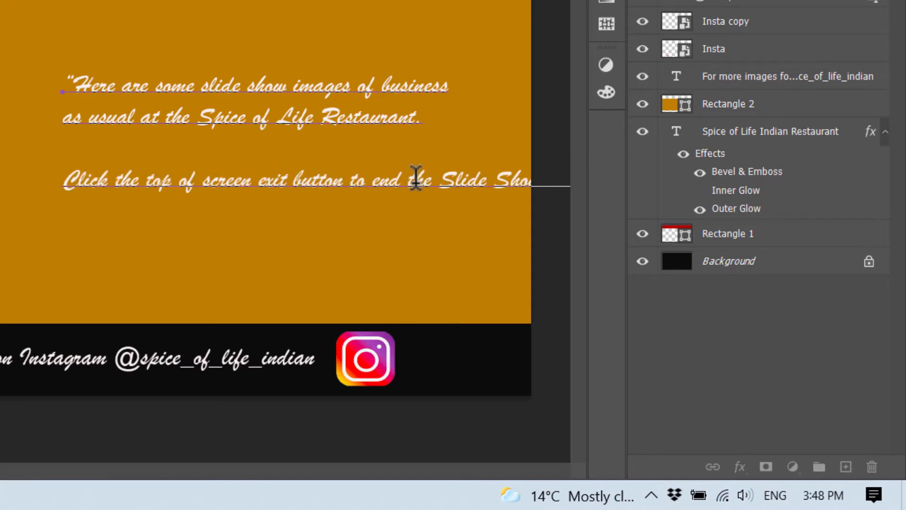
left_click(382, 177)
key("Delete")
type("E")
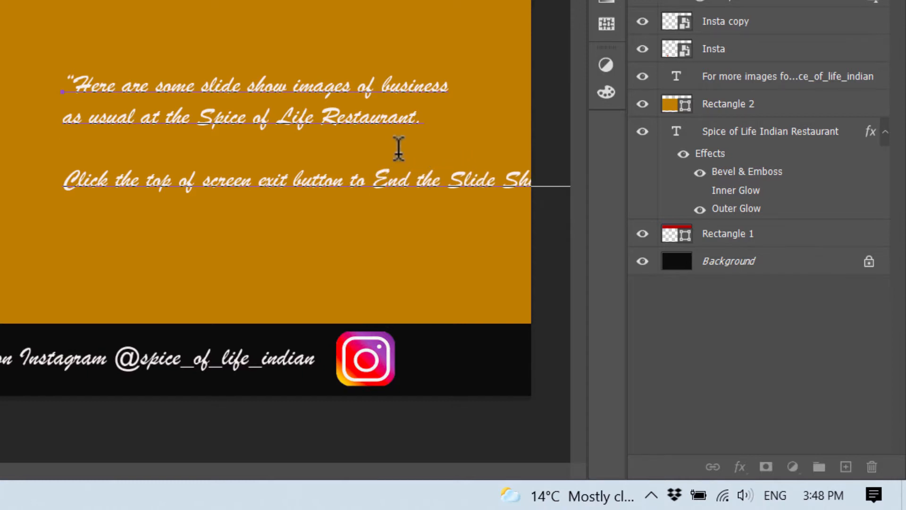
key("BackSpace")
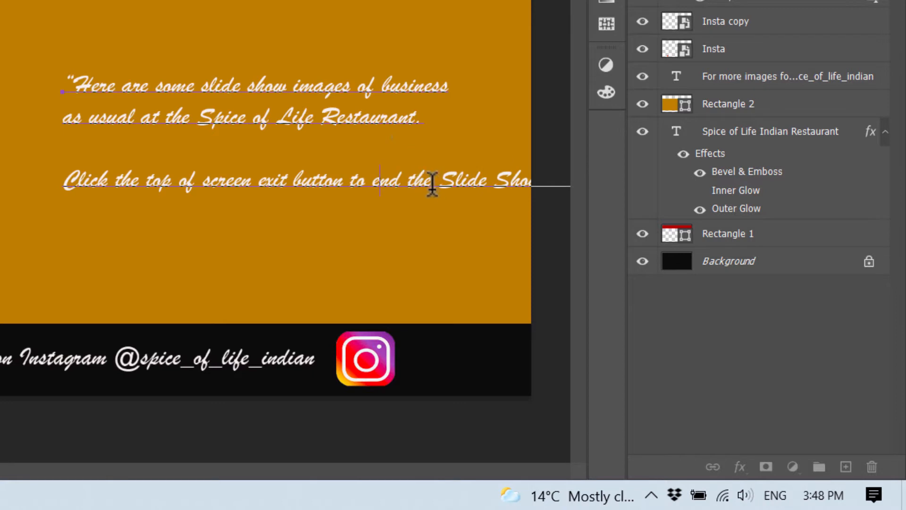
- Break the second sentence before "Slide Show", and shift the text block slightly up and right within the gold area
key("Return")
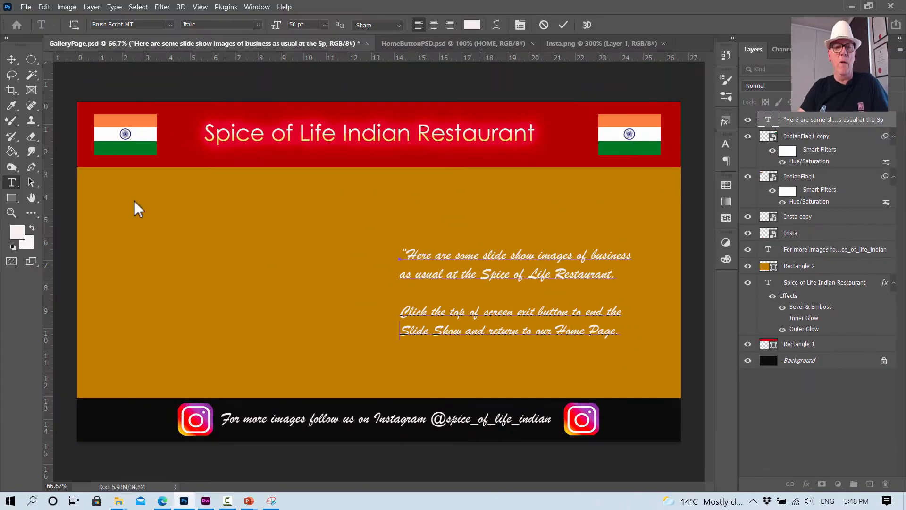
left_click(12, 60)
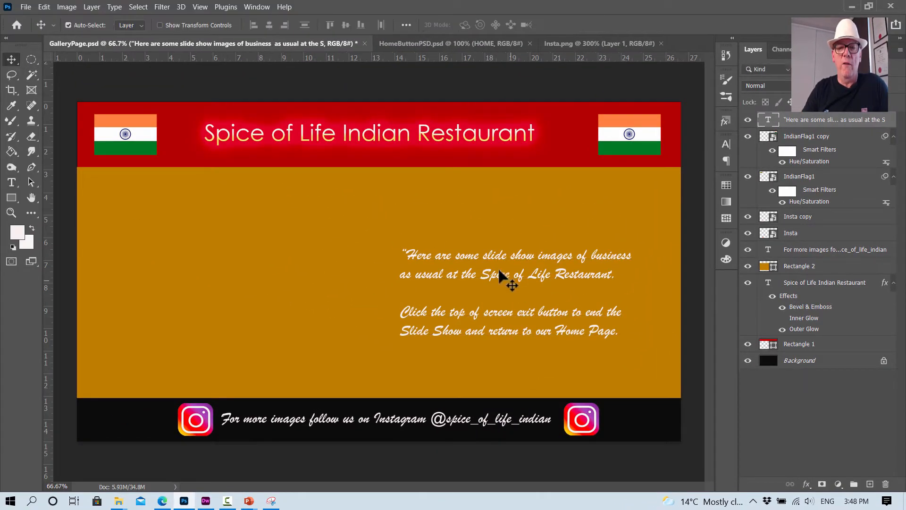
left_click_drag(496, 266, 504, 259)
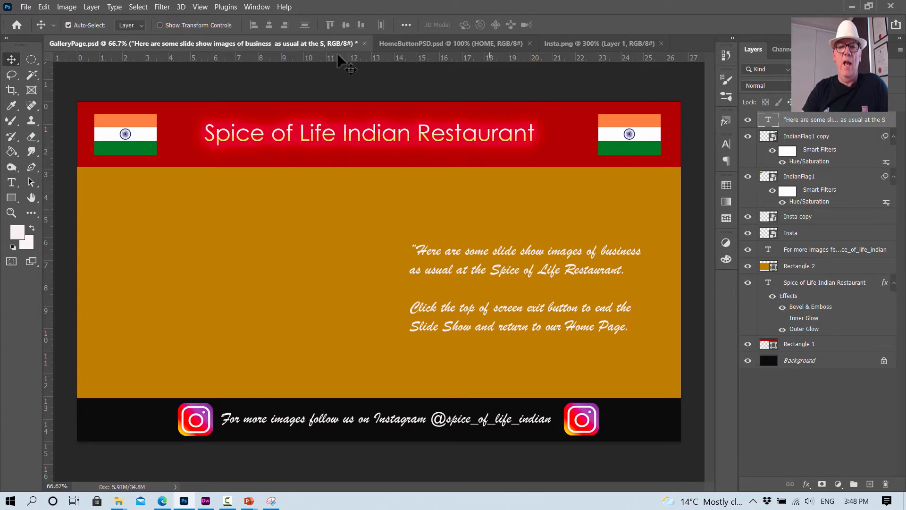
left_click(279, 77)
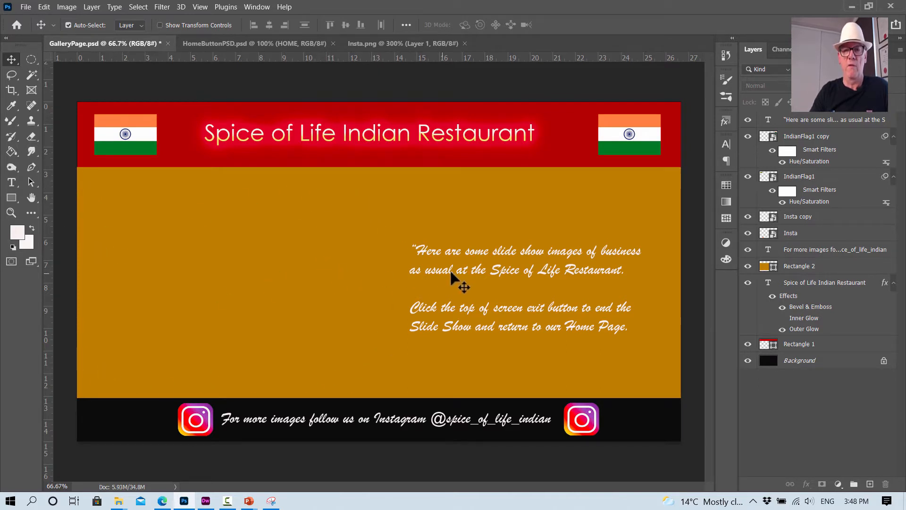
left_click(501, 255)
left_click_drag(502, 255, 511, 252)
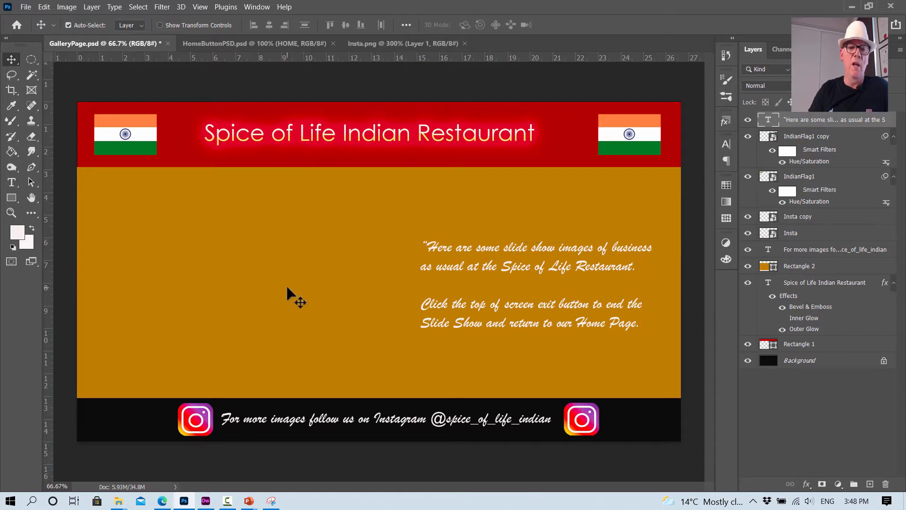
left_click(293, 297)
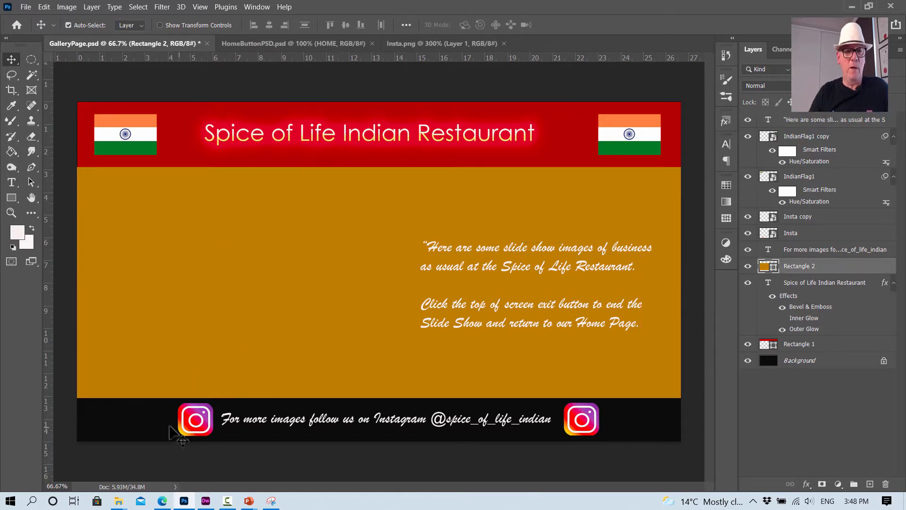
- Save the document on the computer as SlideshowPage.psd in the L13Practice folder
left_click(25, 6)
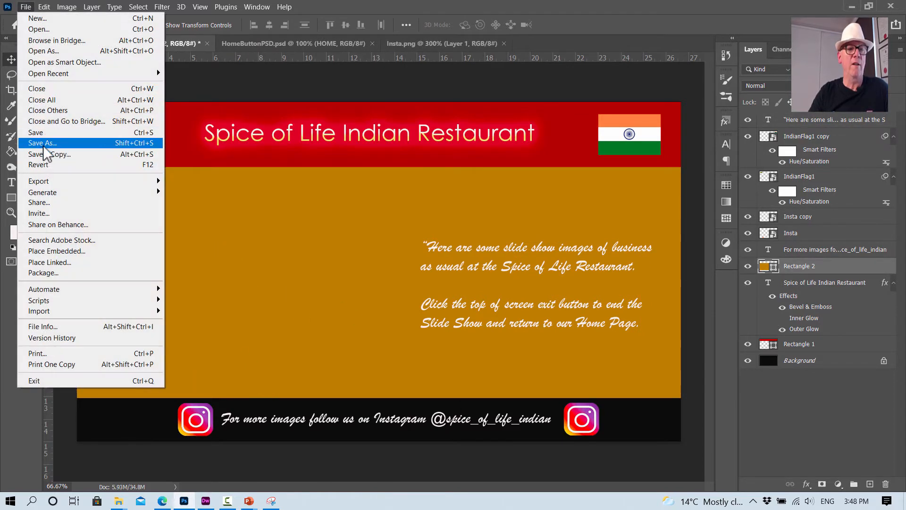
left_click(43, 144)
left_click(499, 353)
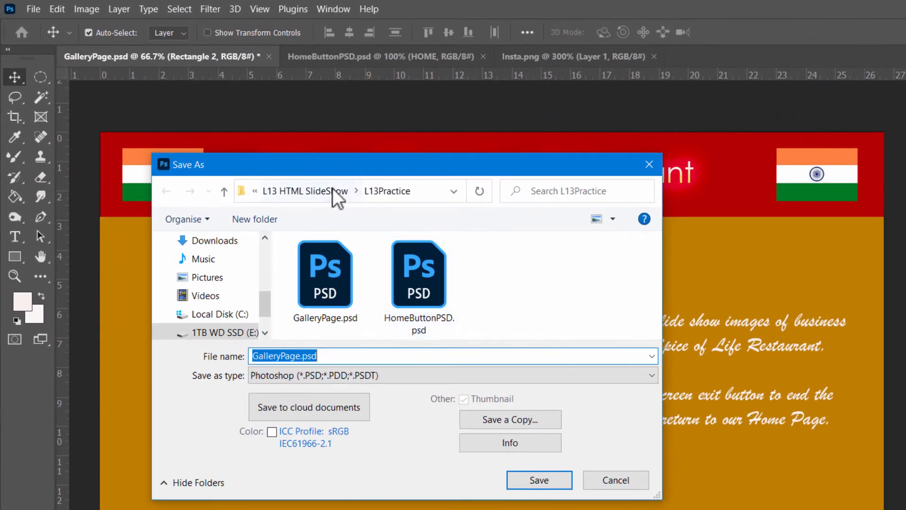
left_click(296, 356)
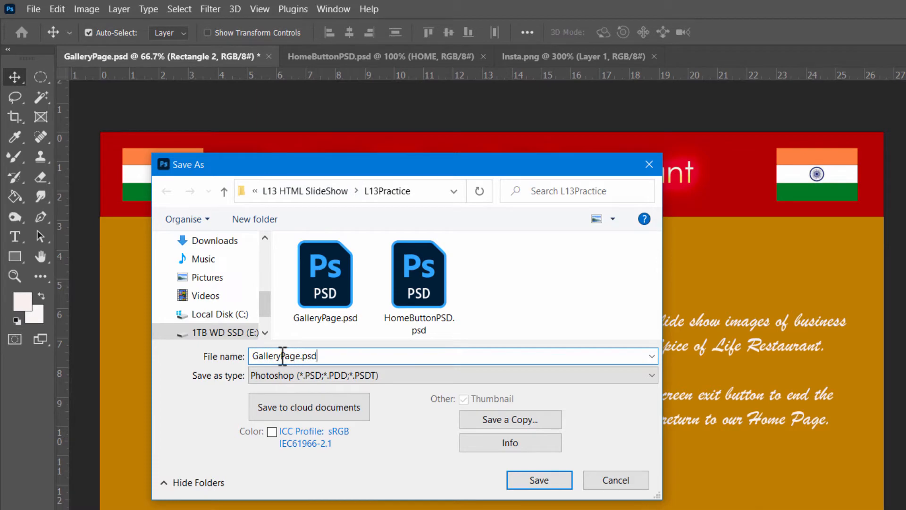
key("BackSpace")
key("BackSpace")
key("BackSpace")
key("BackSpace")
key("BackSpace")
key("BackSpace")
key("BackSpace")
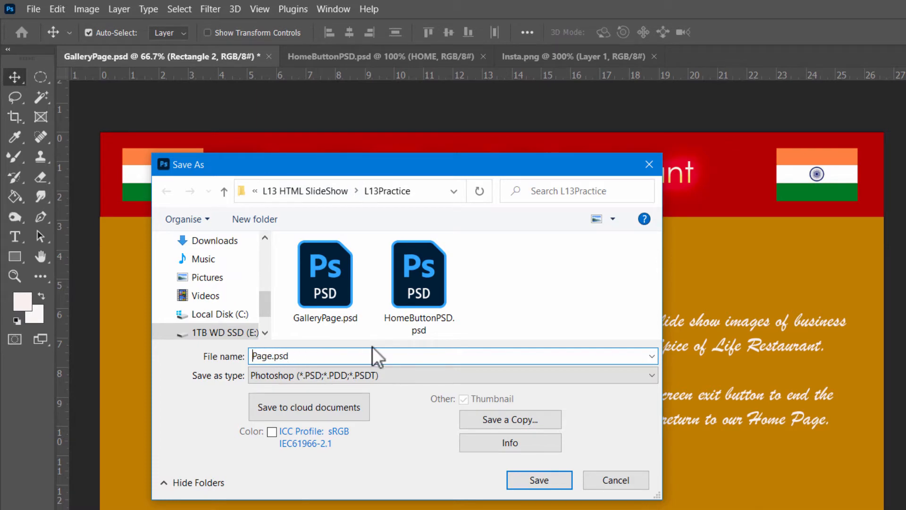
type("Slideshow")
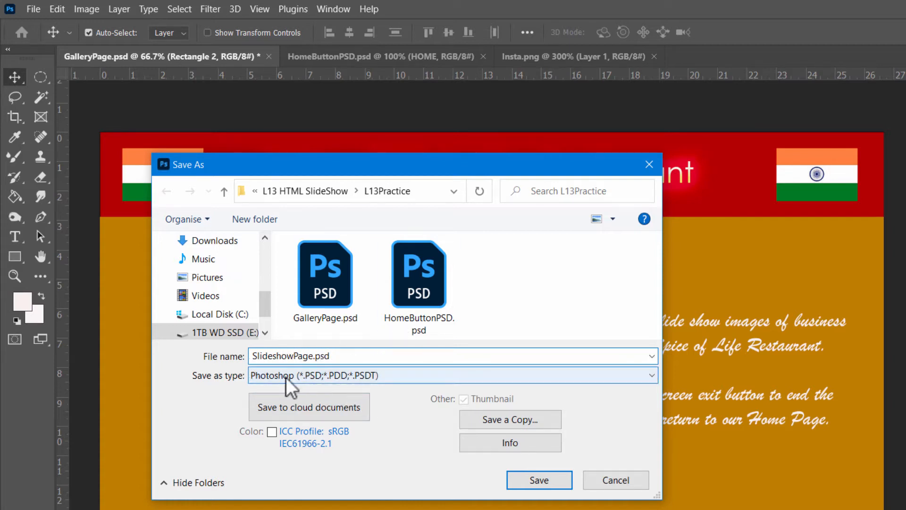
left_click(538, 478)
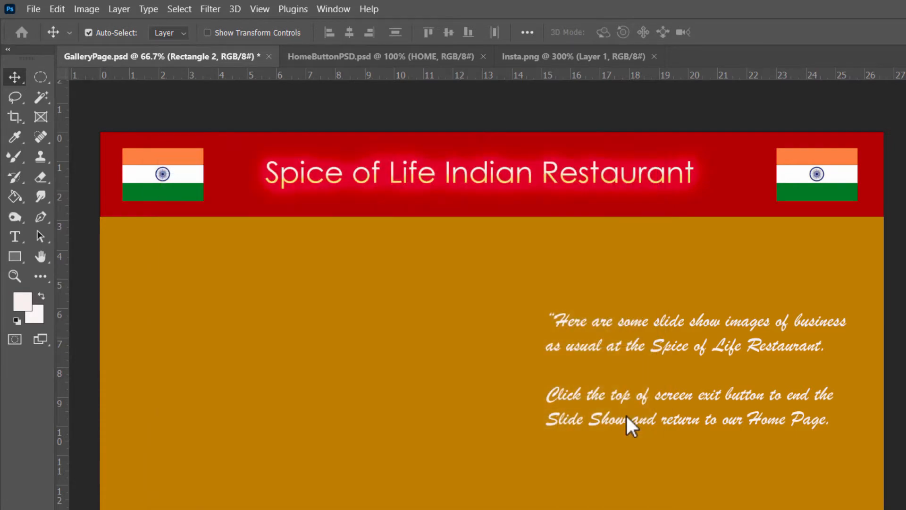
left_click(755, 174)
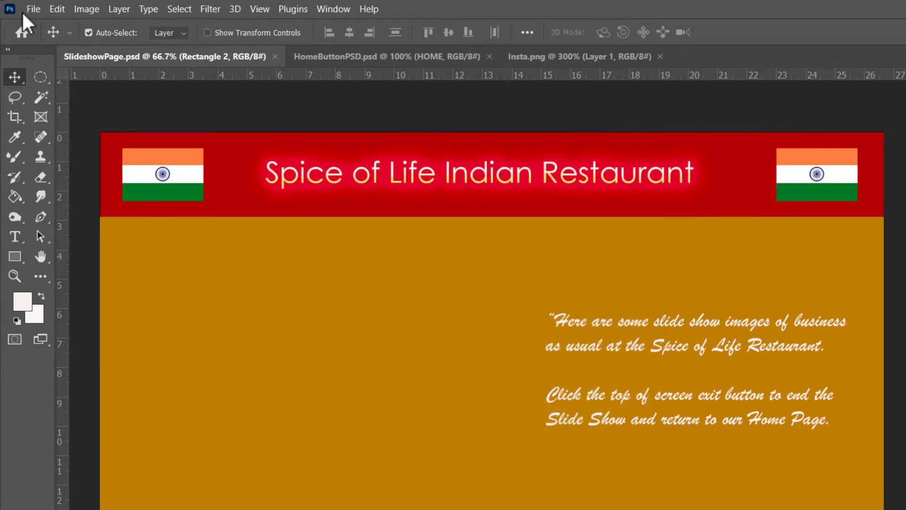
- Start saving a copy of the slideshow page on the computer in JPEG format
left_click(34, 9)
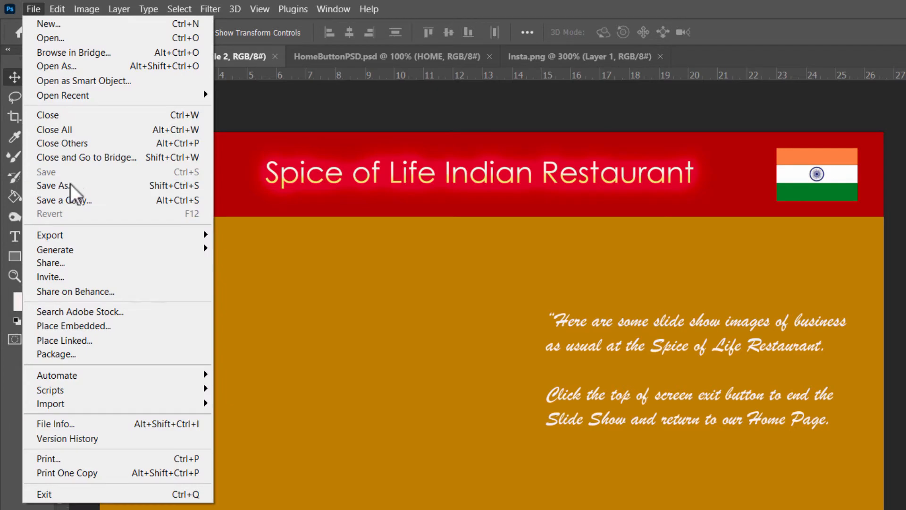
left_click(71, 187)
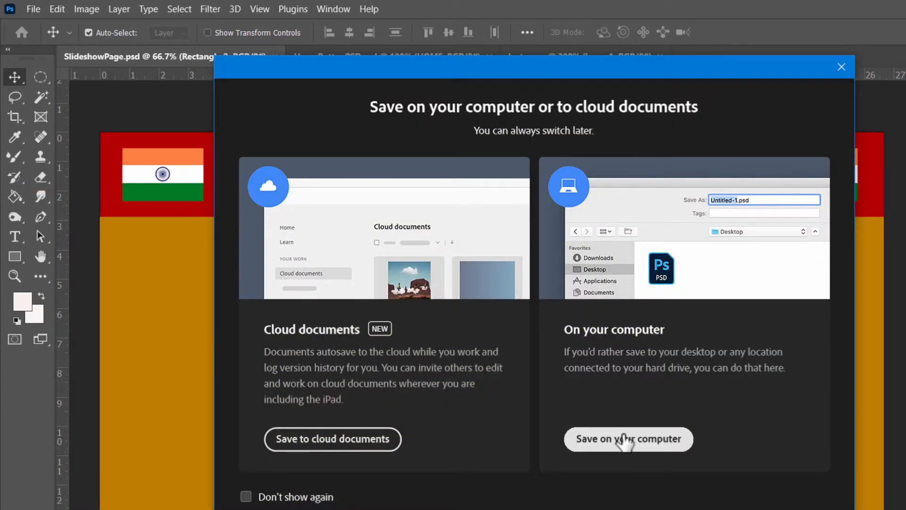
left_click(625, 439)
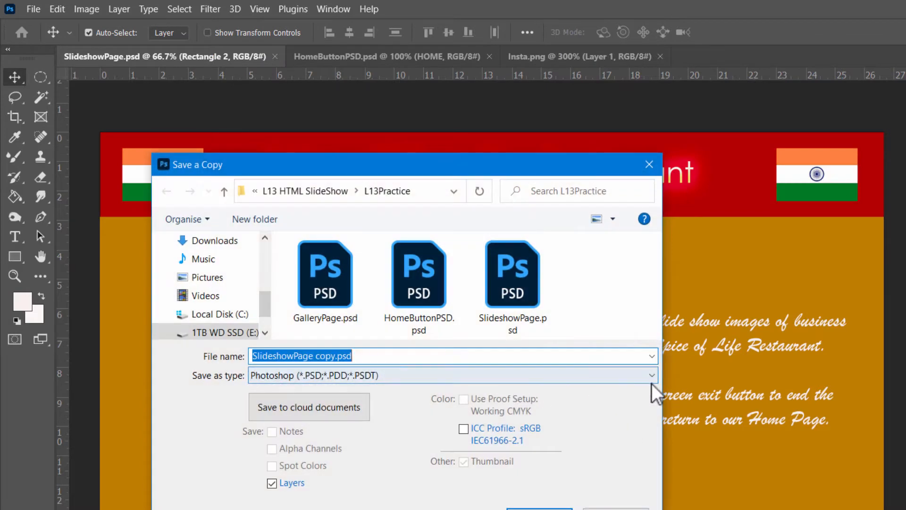
left_click(654, 376)
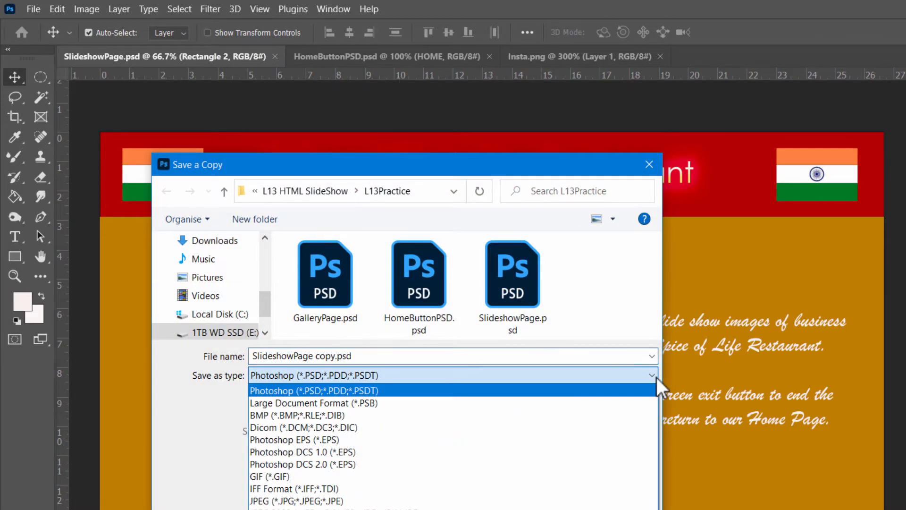
left_click(304, 501)
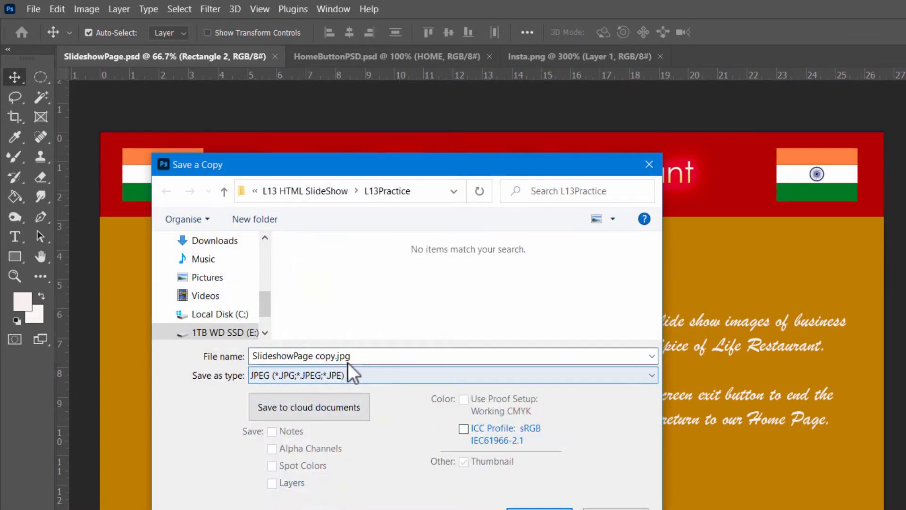
- Name the copy SlideshowPageJPG.jpg and save it in L13Practice with the JPEG quality raised toward the large-file end
left_click(272, 355)
left_click(337, 355)
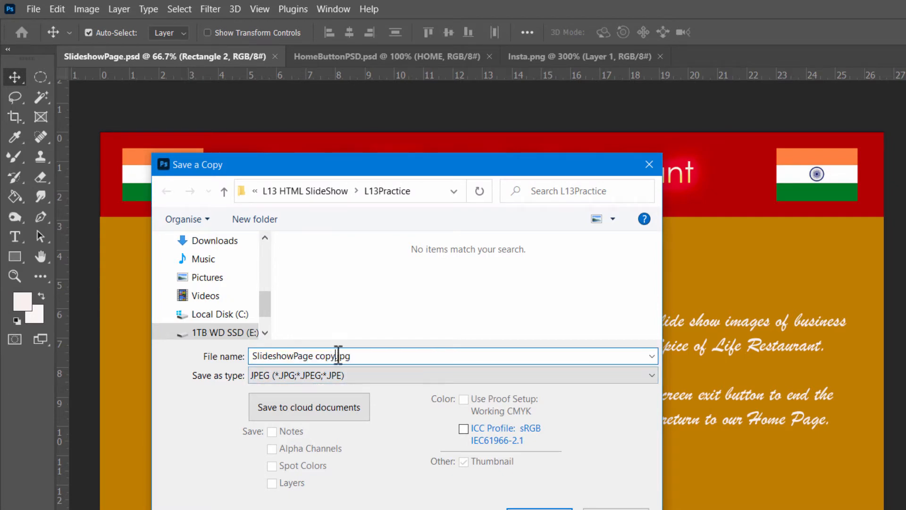
key("BackSpace")
key("BackSpace")
key("BackSpace")
key("BackSpace")
key("BackSpace")
key("BackSpace")
type("eJPG")
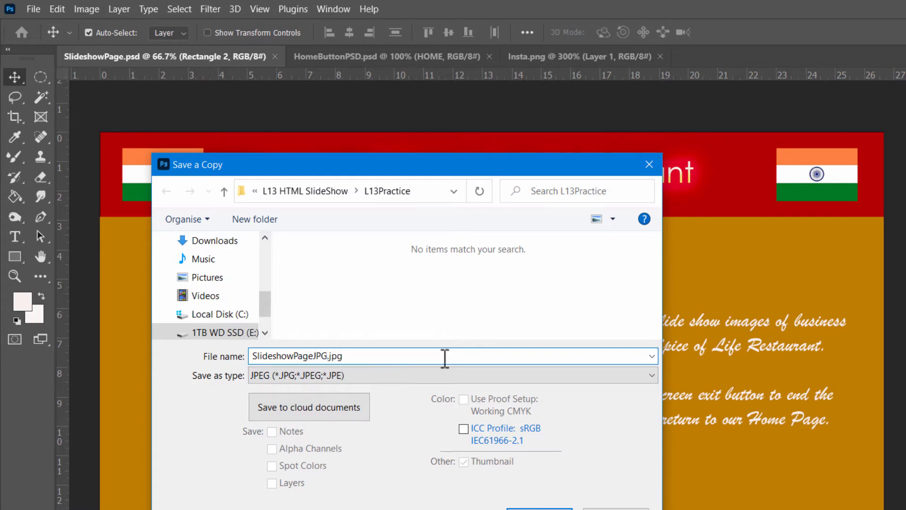
left_click(539, 509)
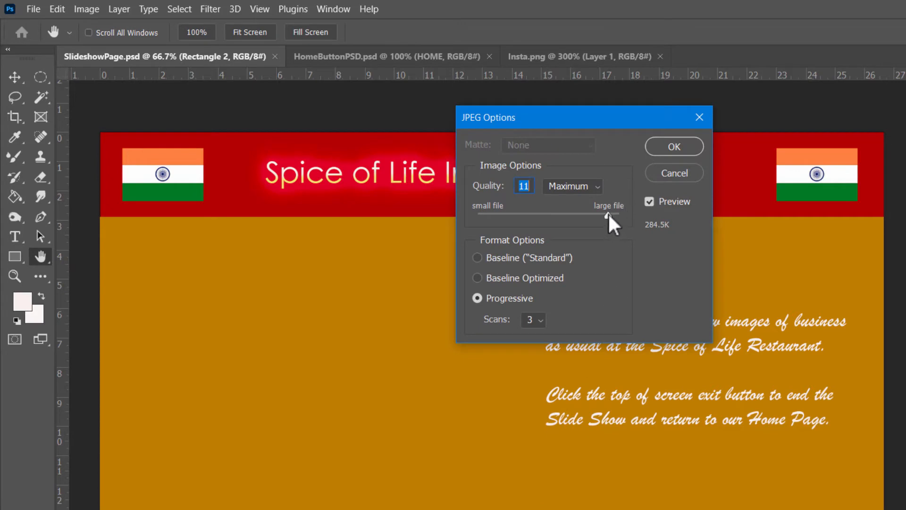
left_click_drag(608, 213, 615, 213)
left_click(674, 147)
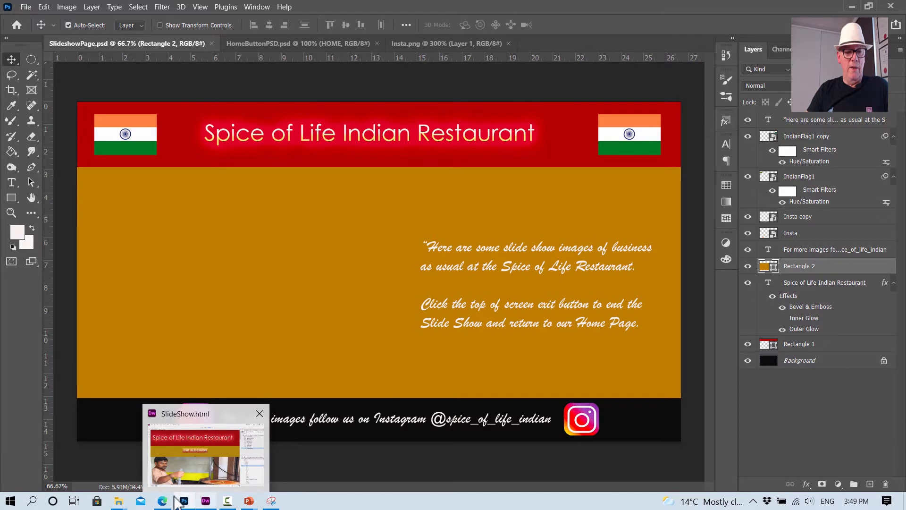
- Switch to the slideshow instructions PDF in Edge and read on from the finished page example to the Exit Slide Show button section
left_click(156, 502)
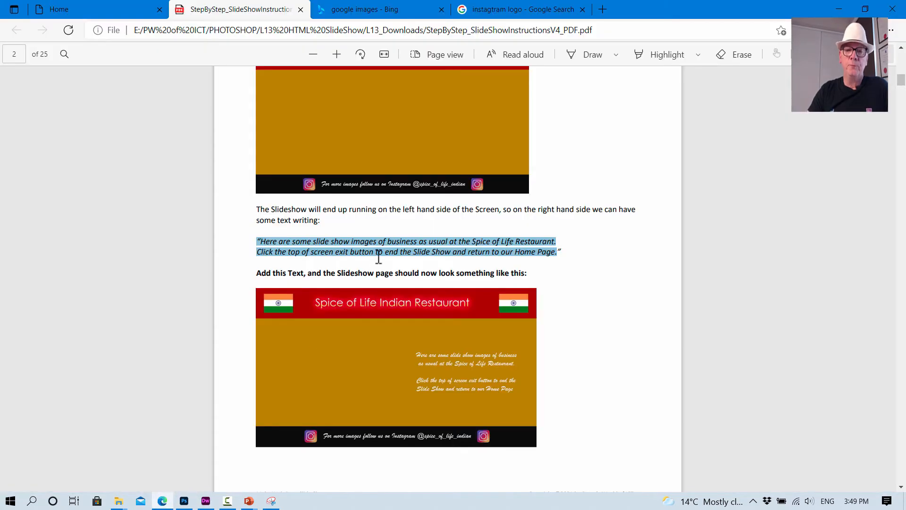
scroll(379, 257, "down", 3)
left_click(552, 238)
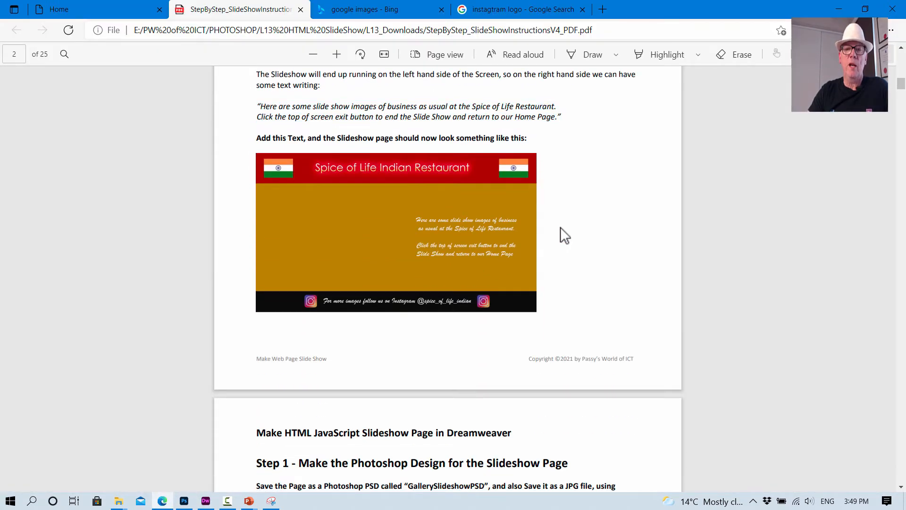
scroll(559, 227, "down", 7)
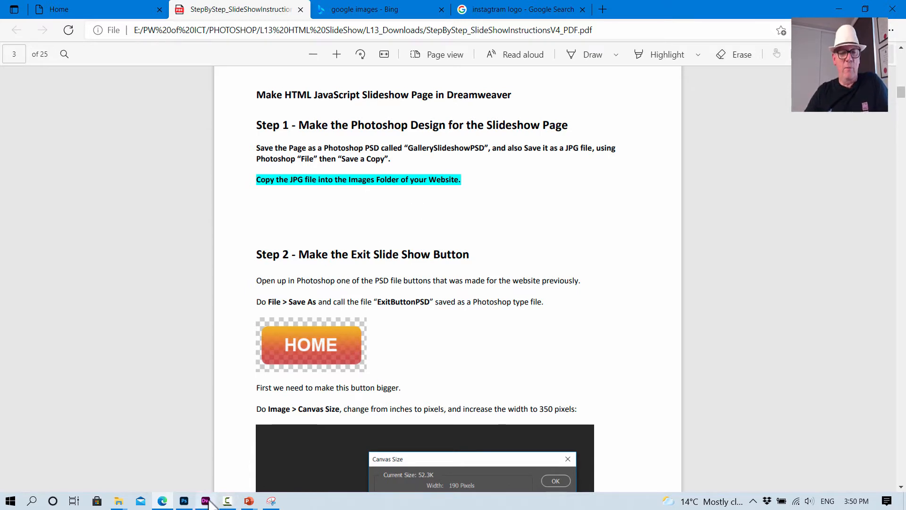
- Switch to the L13 HTML SlideShow folder in File Explorer and open Page_Images inside L13_Restaurant_WEBSITE_Practice
mouse_move(209, 503)
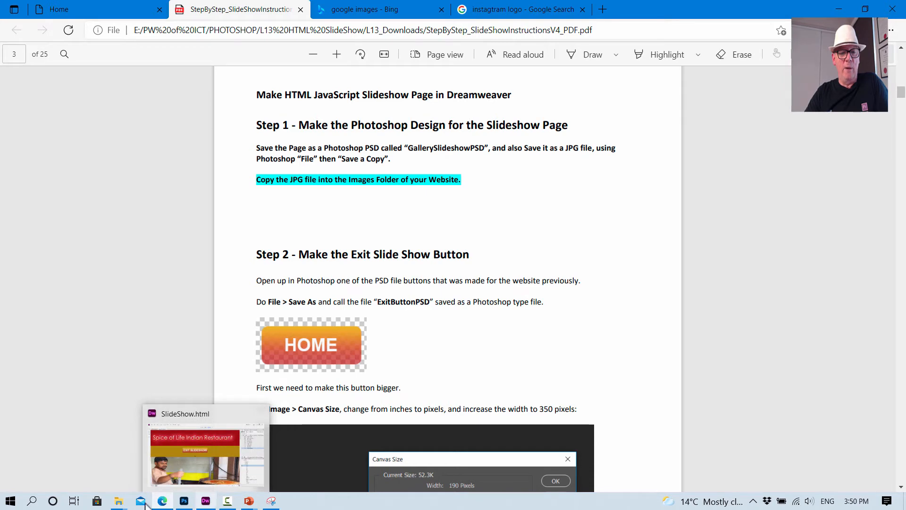
mouse_move(119, 501)
left_click(98, 477)
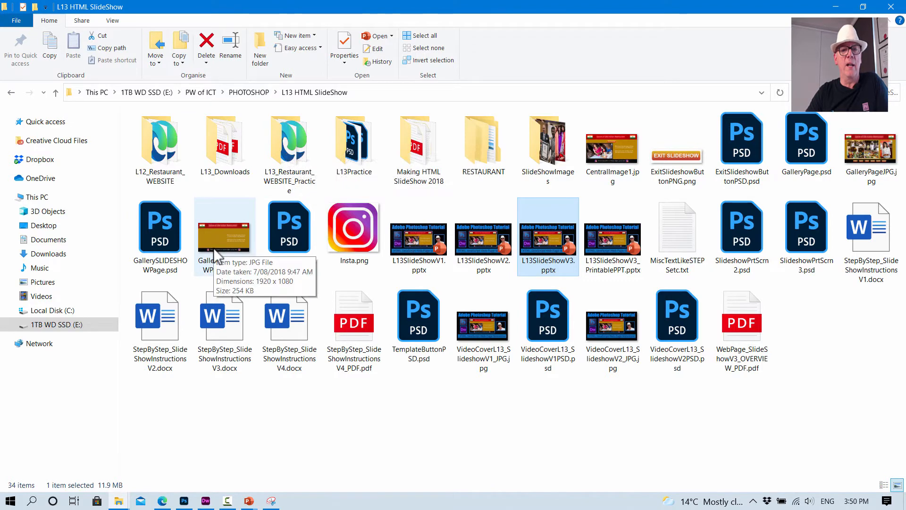
double_click(298, 150)
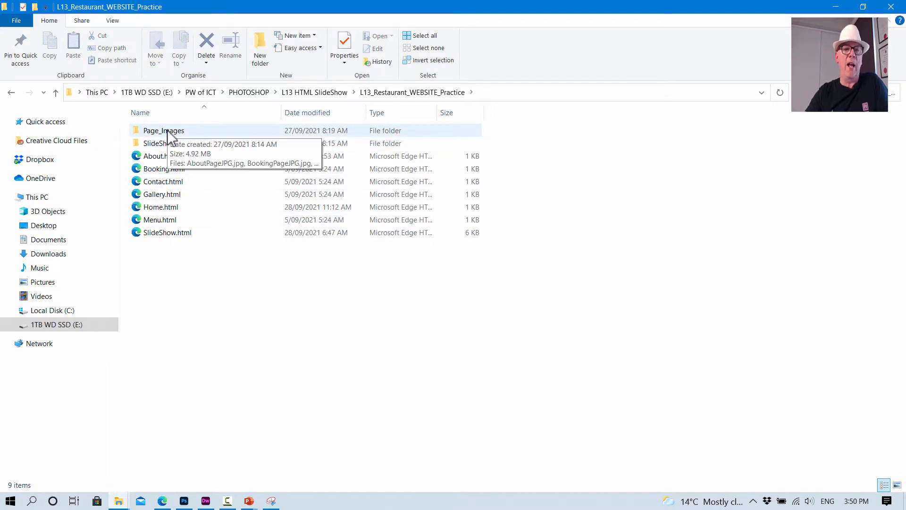
double_click(167, 130)
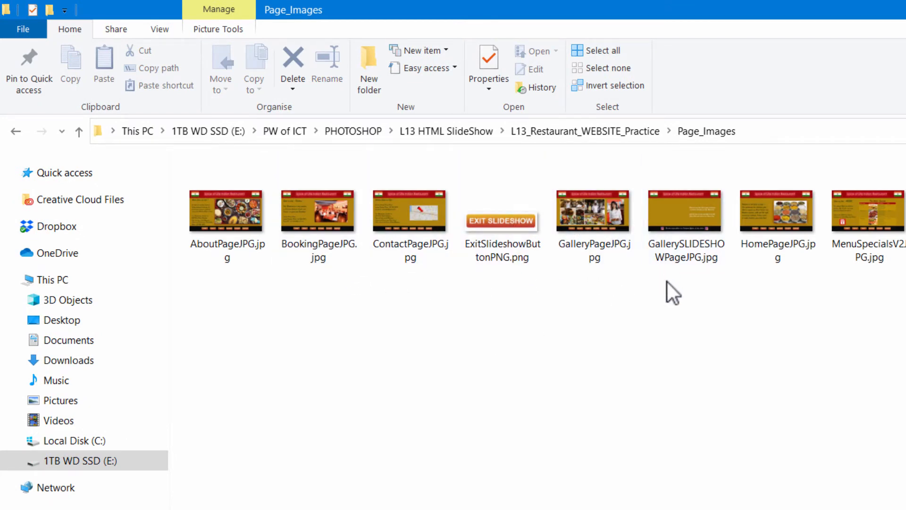
- Open GallerySLIDESHOWPageJPG.jpg from Page_Images to view the slideshow page picture, and close the viewer again
left_click(684, 207)
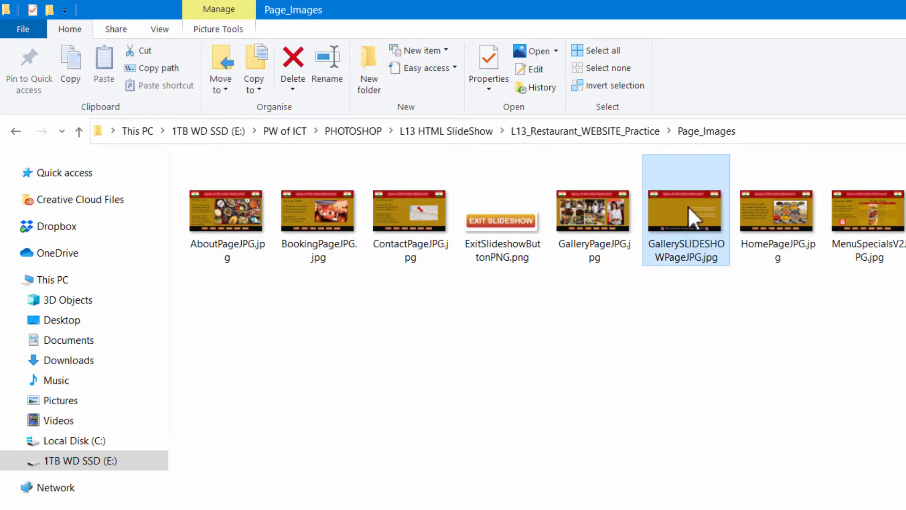
double_click(687, 205)
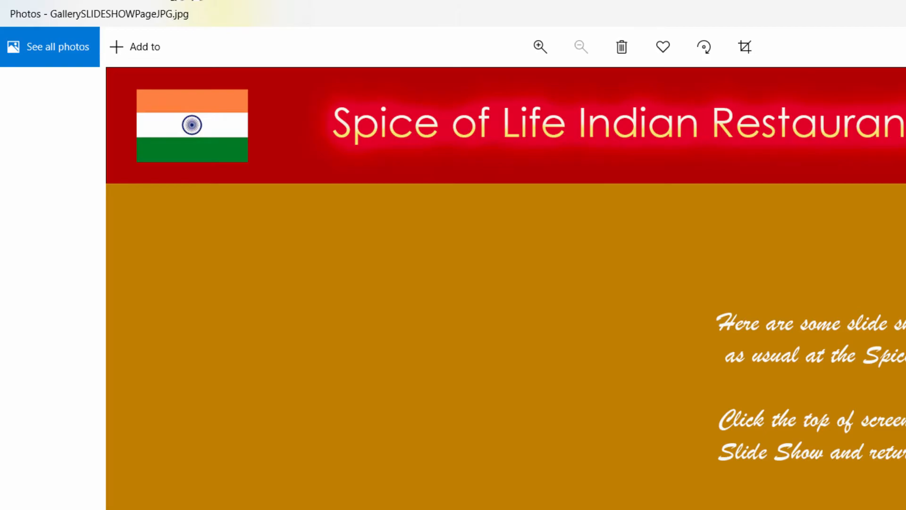
left_click(905, 11)
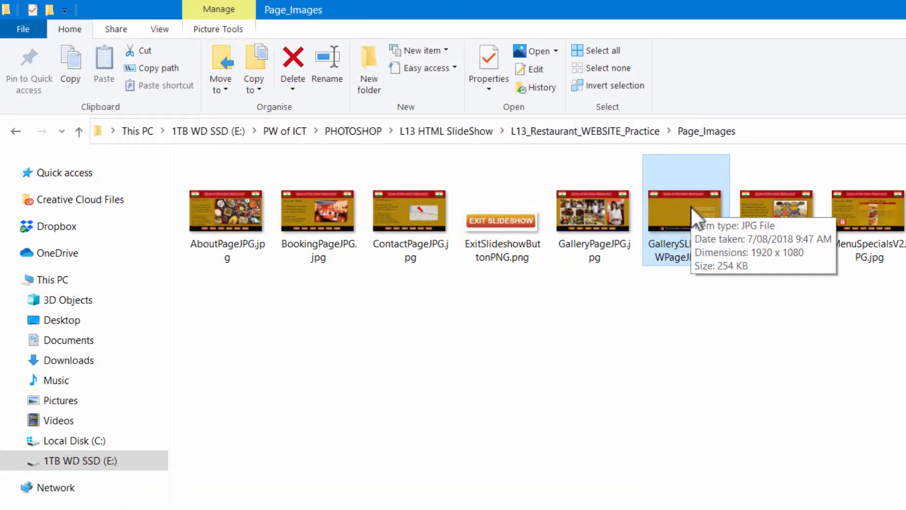
- Switch to the slideshow instructions PDF in Edge and read the Step 2 section on making the Exit Slide Show button
key("alt+Tab")
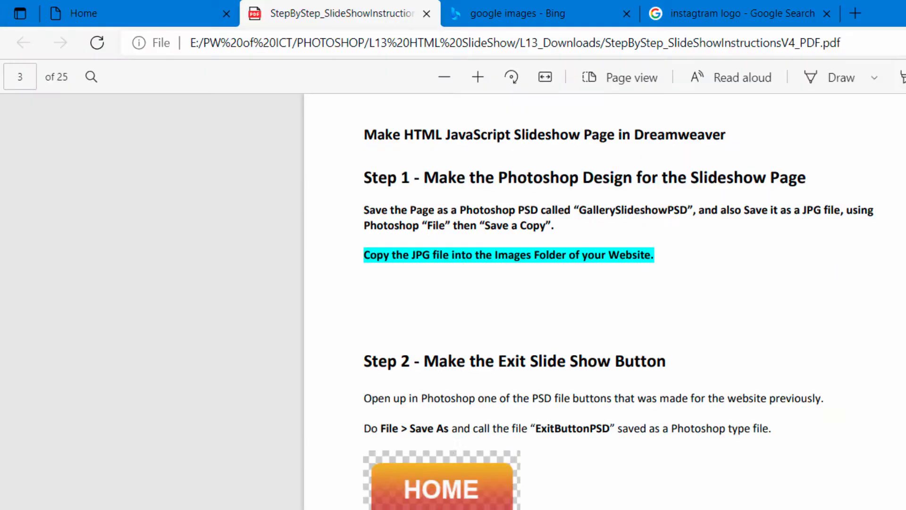
scroll(542, 411, "down", 2)
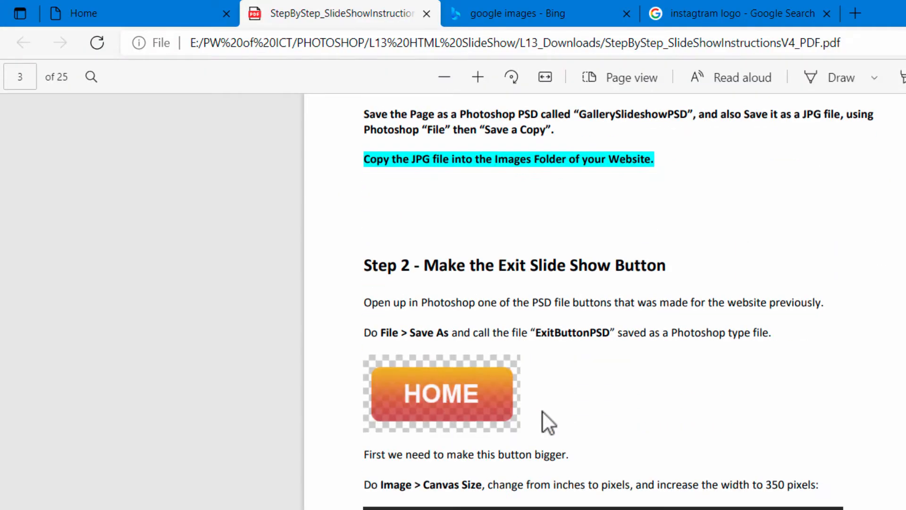
scroll(542, 412, "up", 4)
scroll(543, 412, "down", 7)
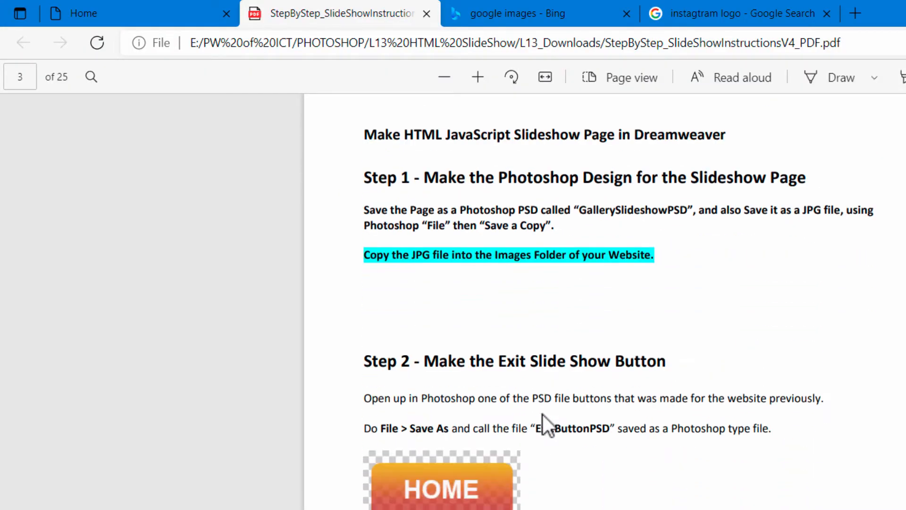
scroll(543, 425, "up", 1)
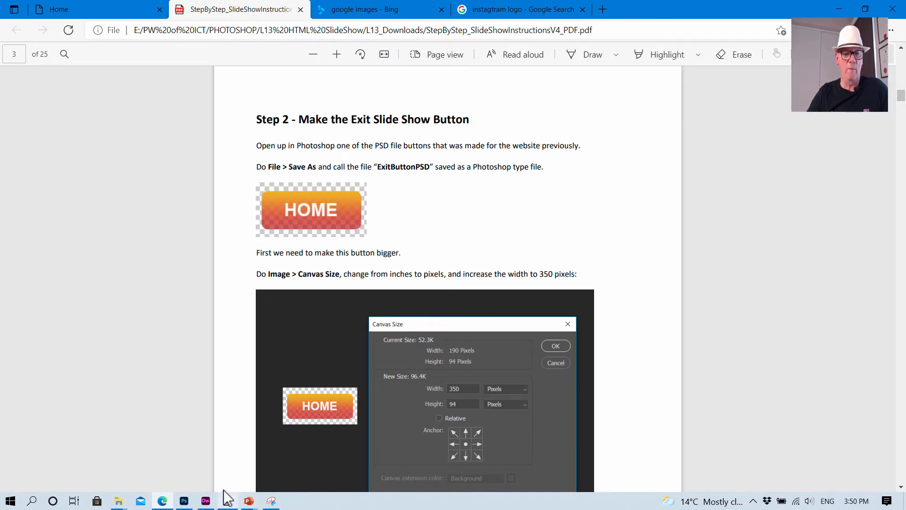
- Switch to Photoshop and close SlideshowPage.psd and Insta.png, leaving HomeButtonPSD.psd open
left_click(184, 500)
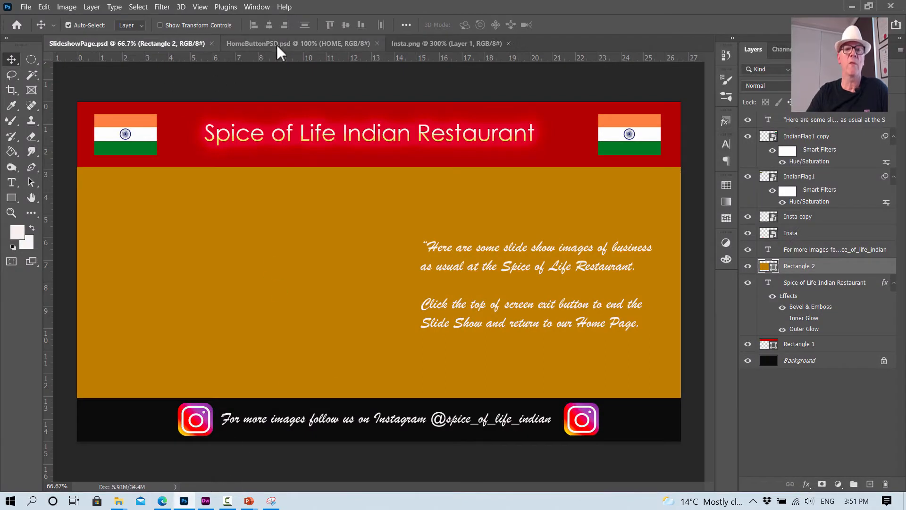
left_click(213, 43)
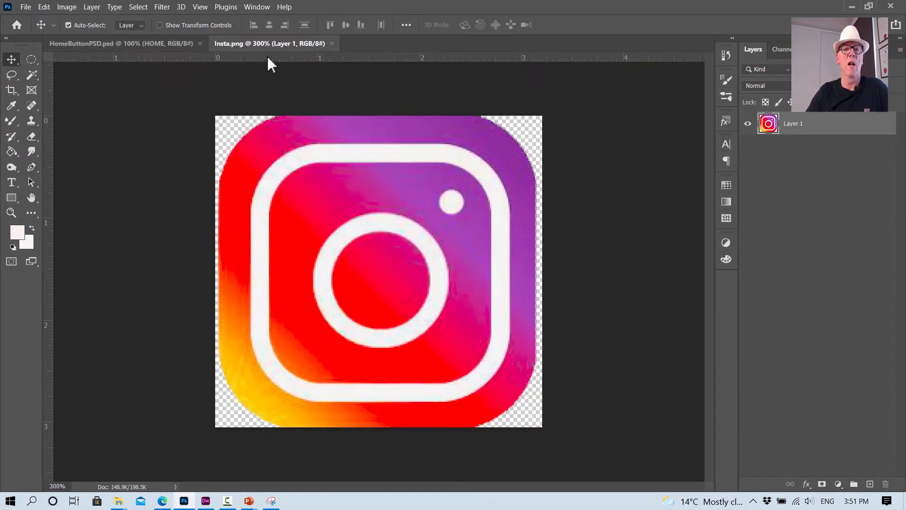
left_click(332, 43)
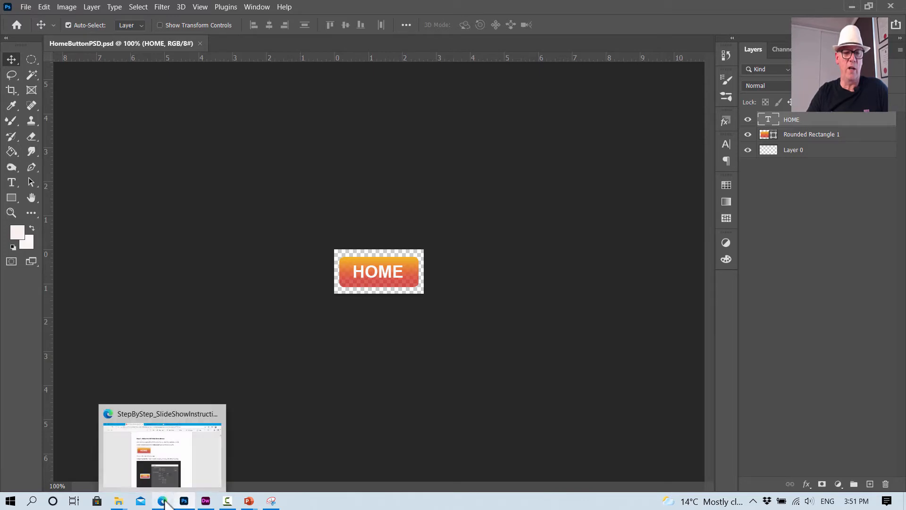
- Read the Canvas Size instructions for enlarging the button in the PDF in Edge, and return to Photoshop
left_click(162, 501)
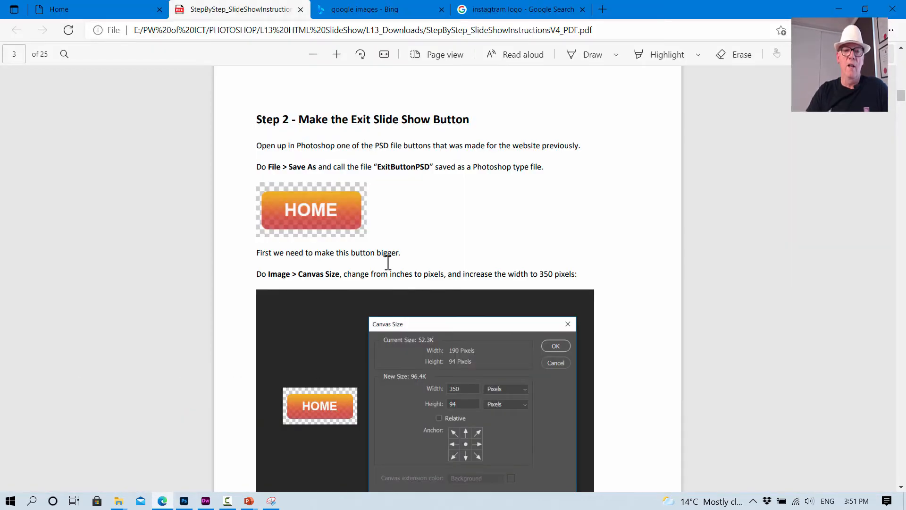
scroll(388, 262, "down", 3)
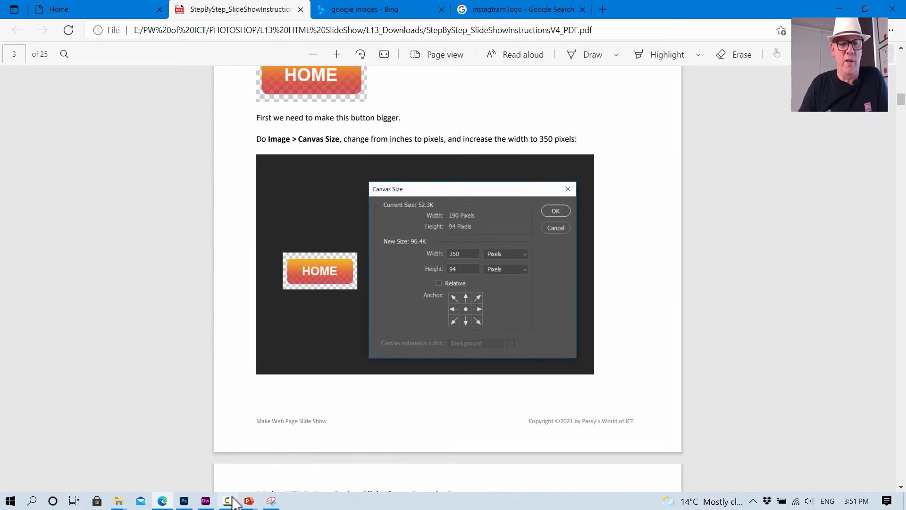
left_click(184, 501)
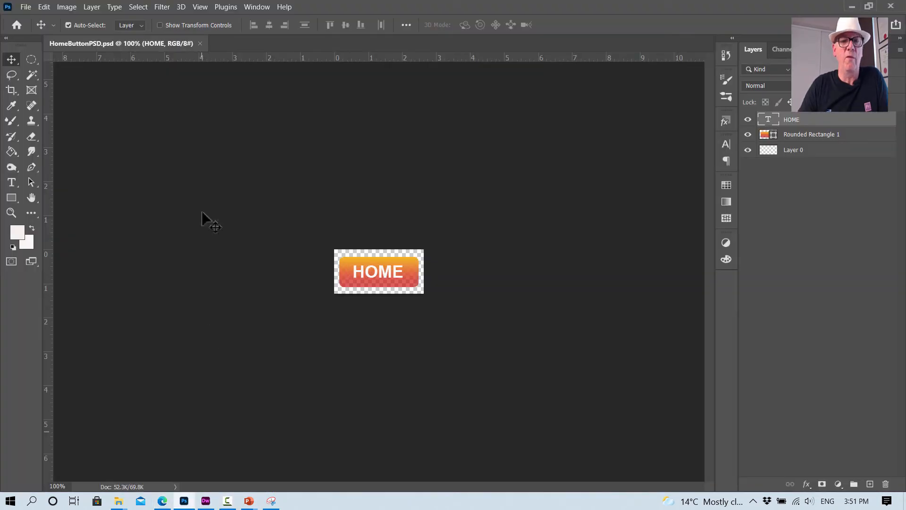
- Change the canvas size units of the home button to pixels and set the canvas width to 350 pixels
left_click(69, 10)
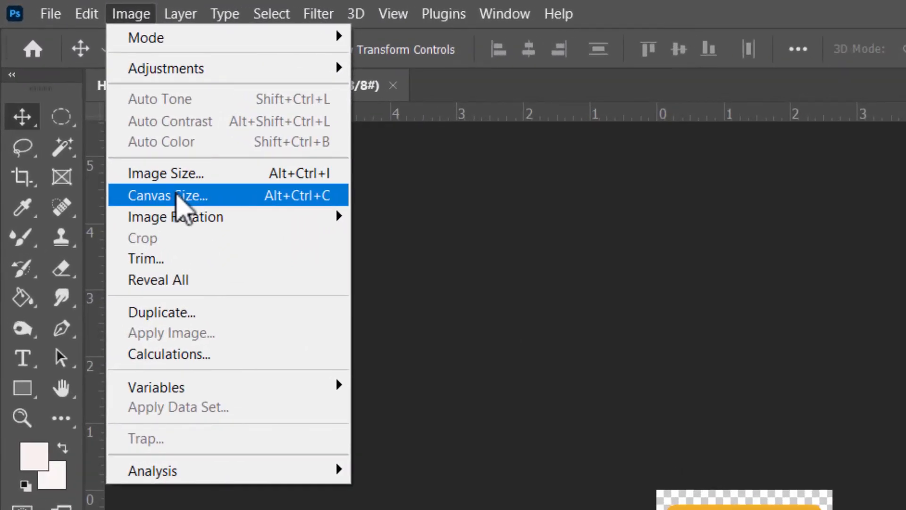
left_click(178, 196)
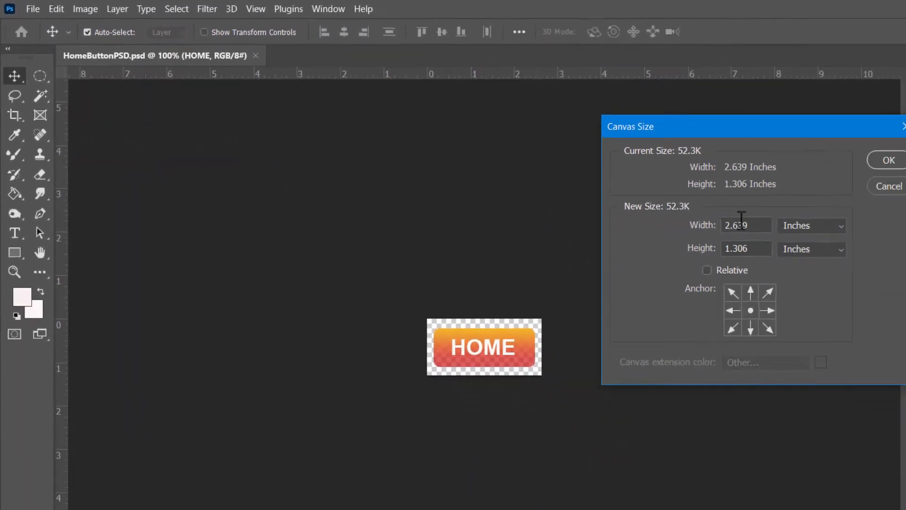
left_click(793, 213)
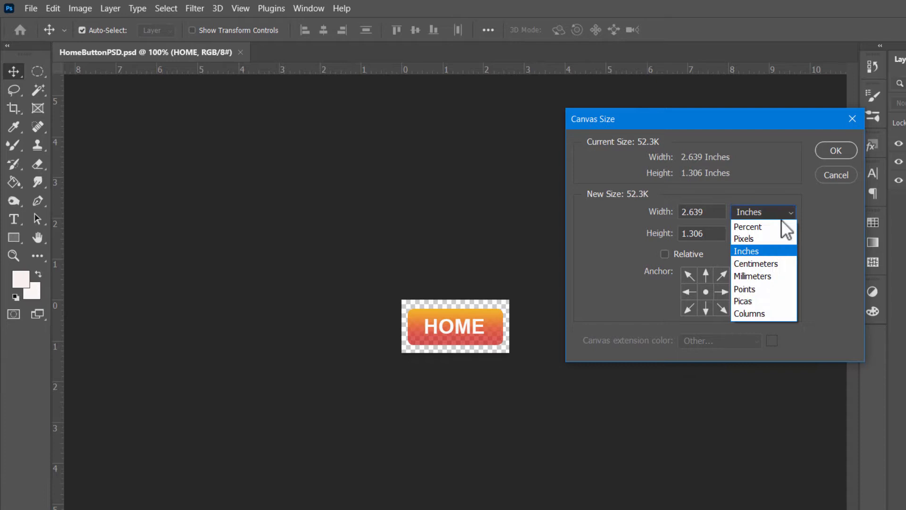
left_click(758, 235)
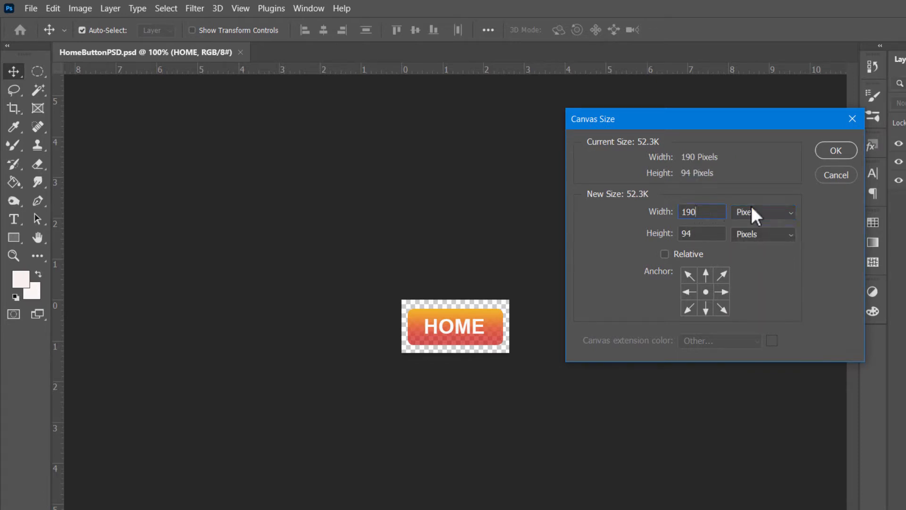
key("BackSpace")
key("BackSpace")
key("BackSpace")
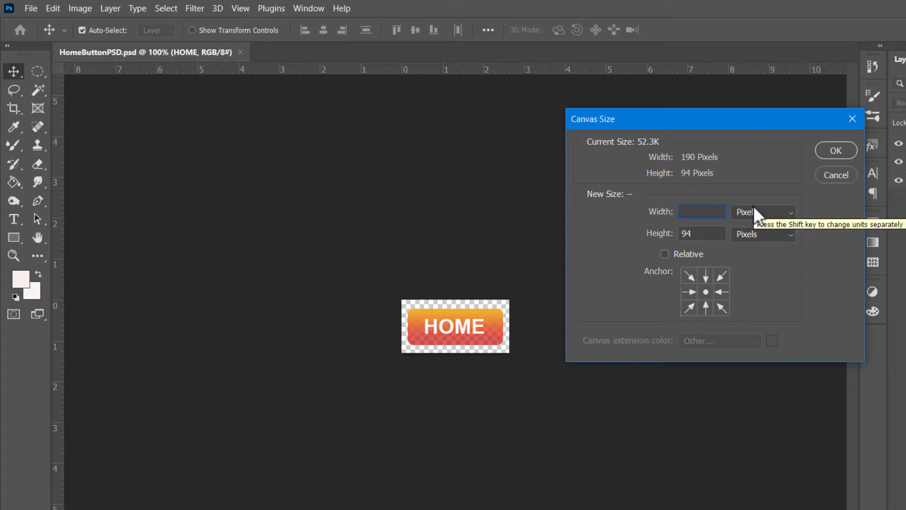
type("35")
type("0")
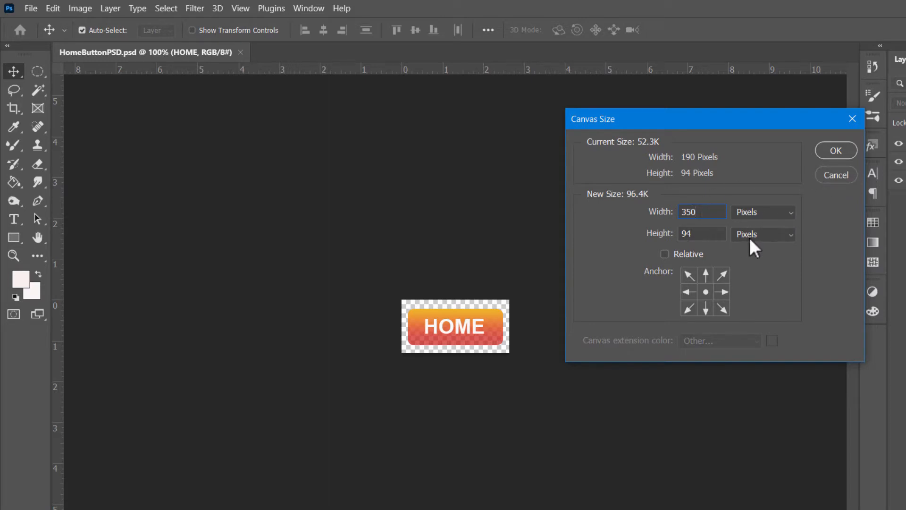
left_click(838, 150)
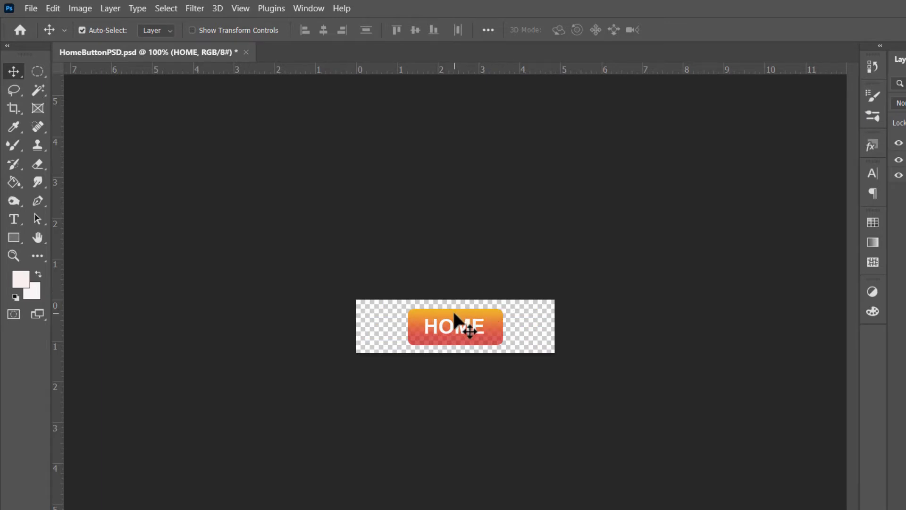
- Move the rounded rectangle and the HOME text to the left end of the widened canvas
left_click(461, 317)
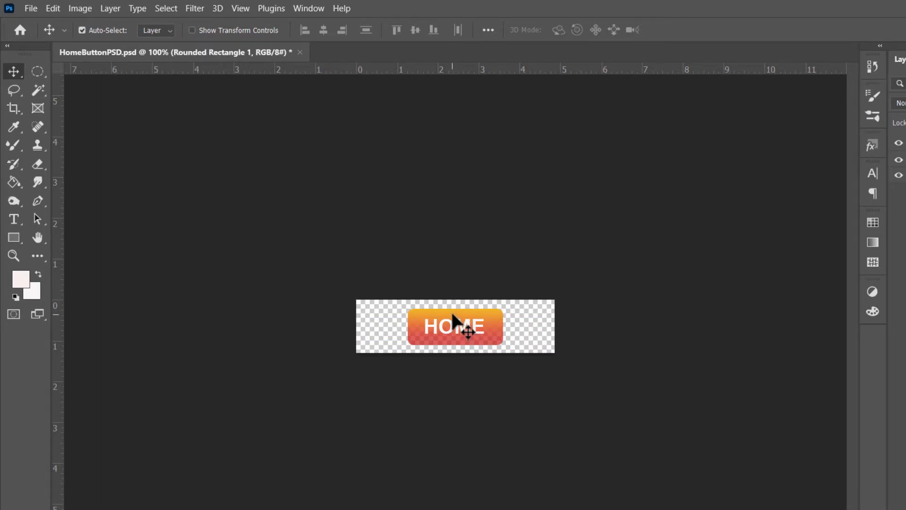
left_click_drag(452, 315, 402, 325)
left_click(448, 324)
left_click(665, 297)
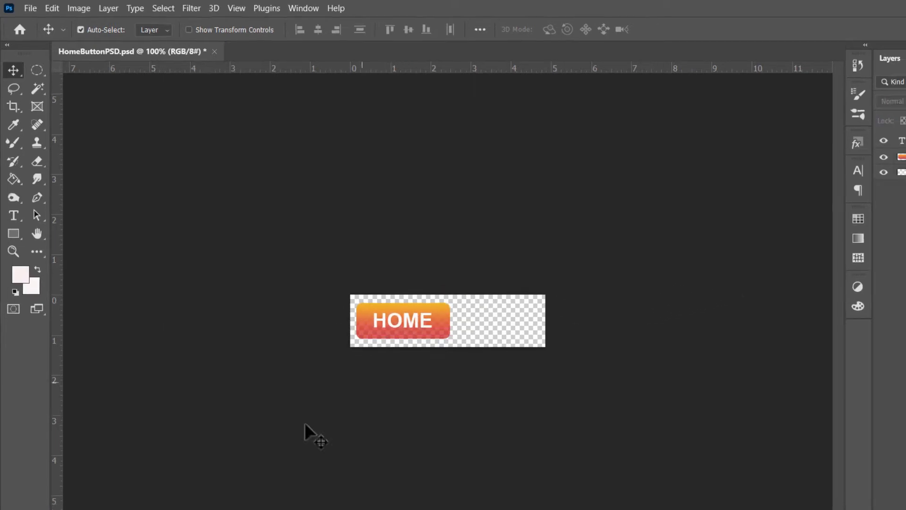
- Switch to the instructions PDF in Edge and read how to stretch the button rectangle and change its text
left_click(162, 501)
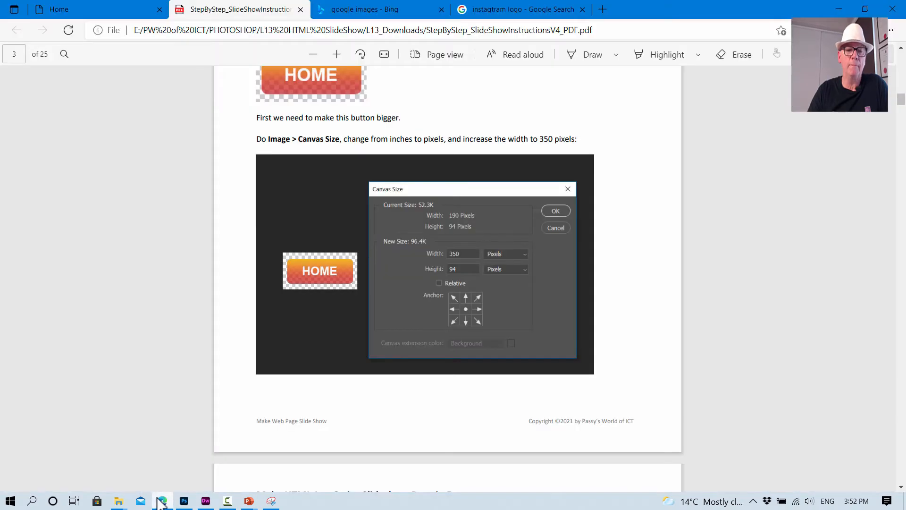
scroll(372, 333, "down", 8)
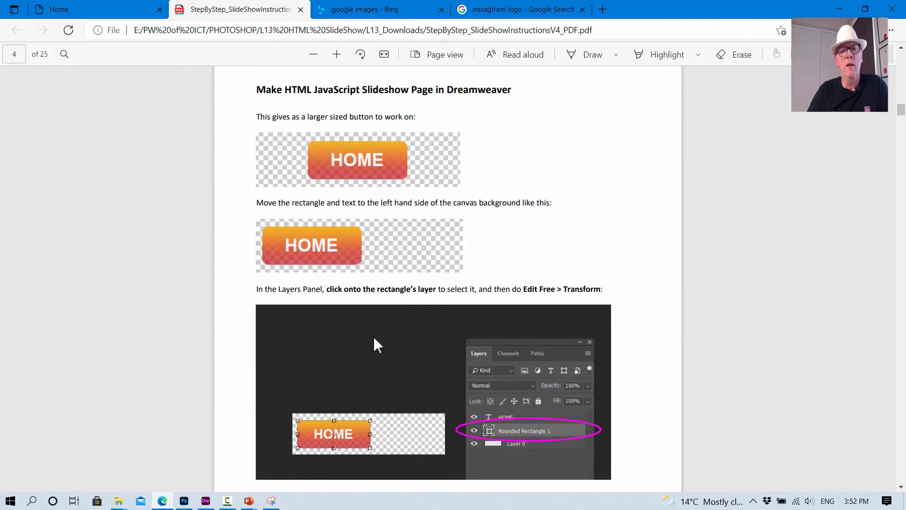
scroll(372, 335, "down", 2)
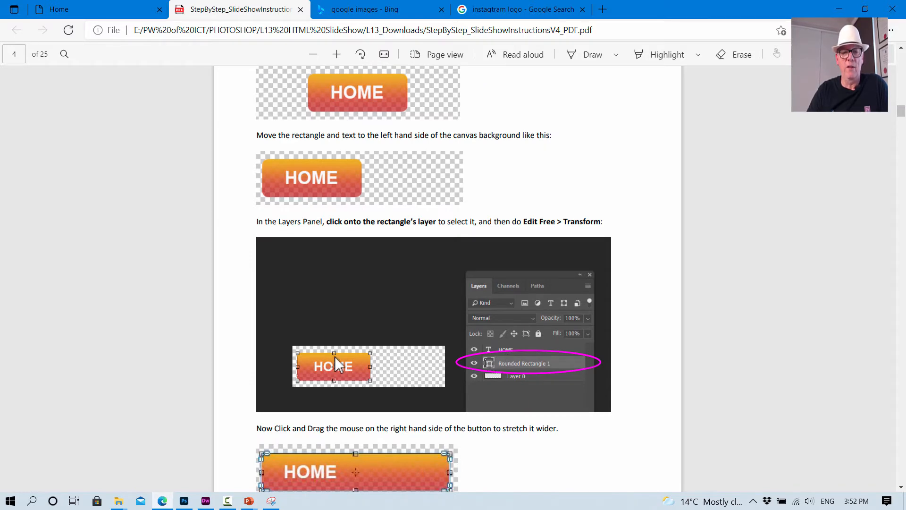
scroll(521, 358, "down", 4)
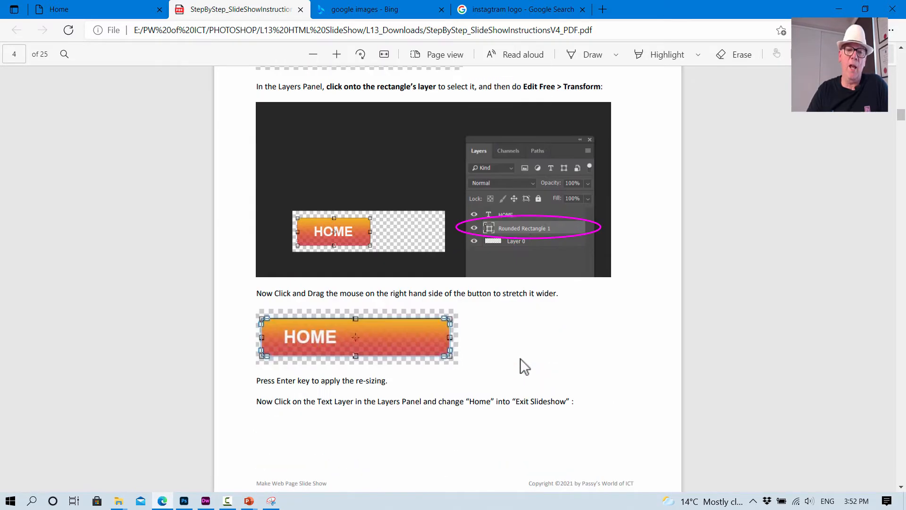
- Return to Photoshop and use Free Transform to stretch Rounded Rectangle 1 rightward to about 196% width, nearly filling the canvas
key("alt+Tab")
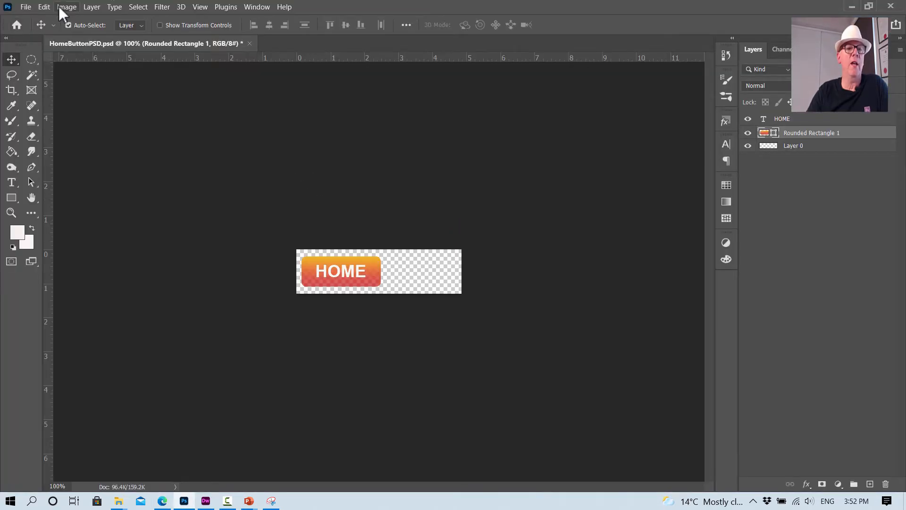
left_click(44, 7)
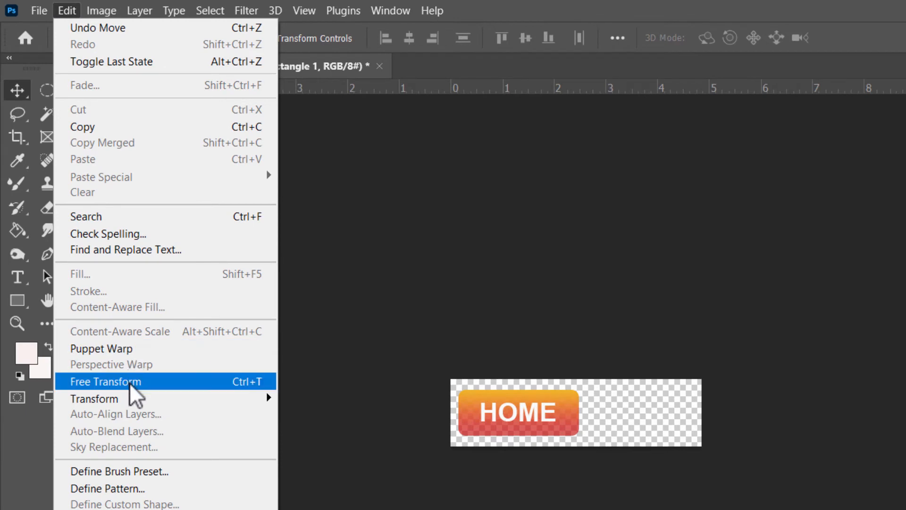
left_click(129, 382)
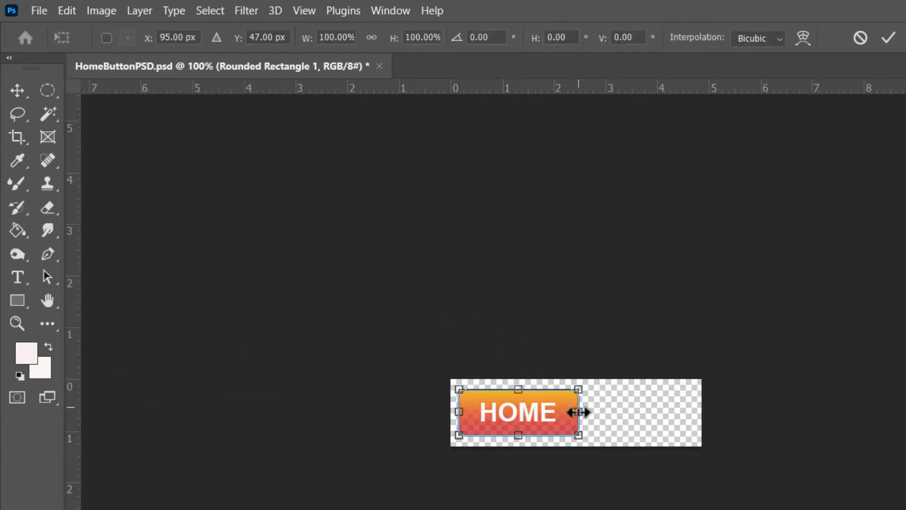
left_click_drag(578, 412, 693, 414)
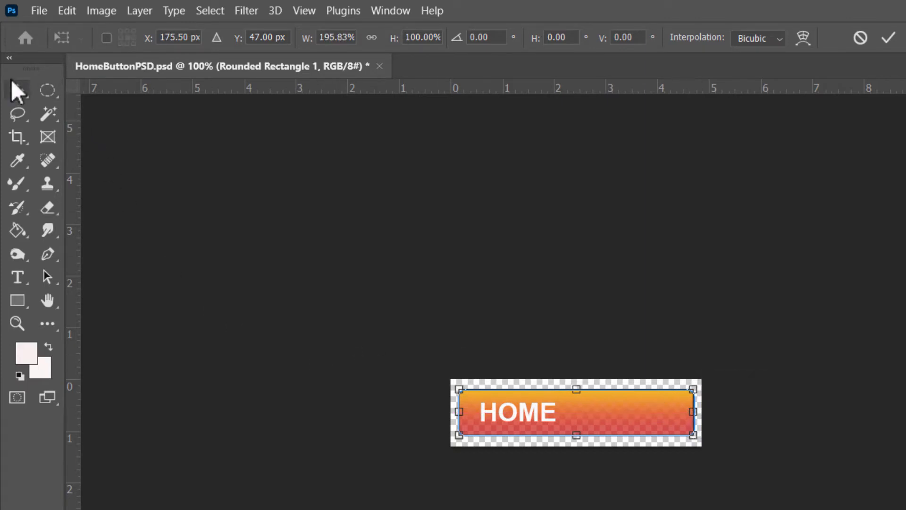
key("Return")
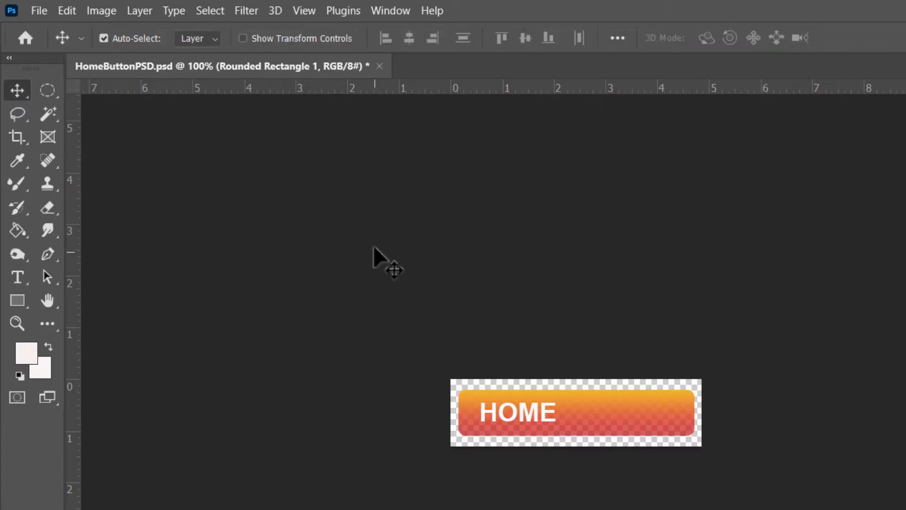
left_click(72, 10)
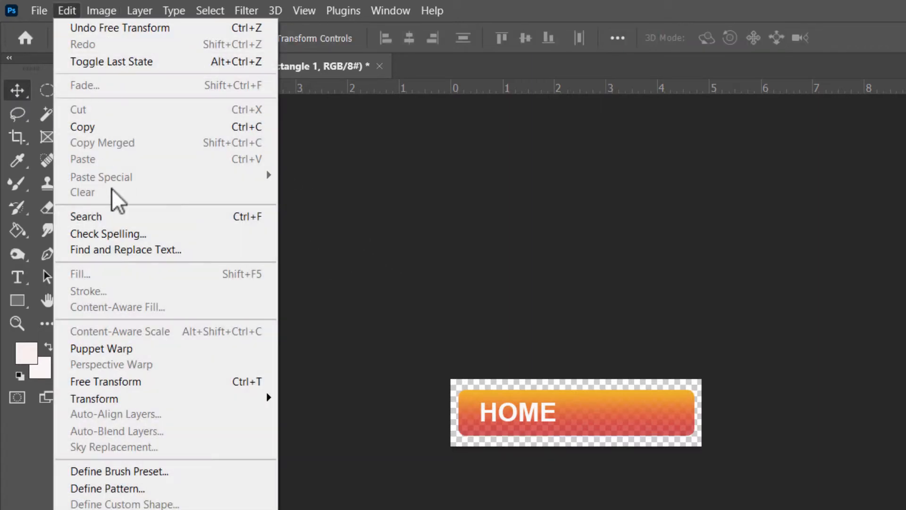
left_click(113, 381)
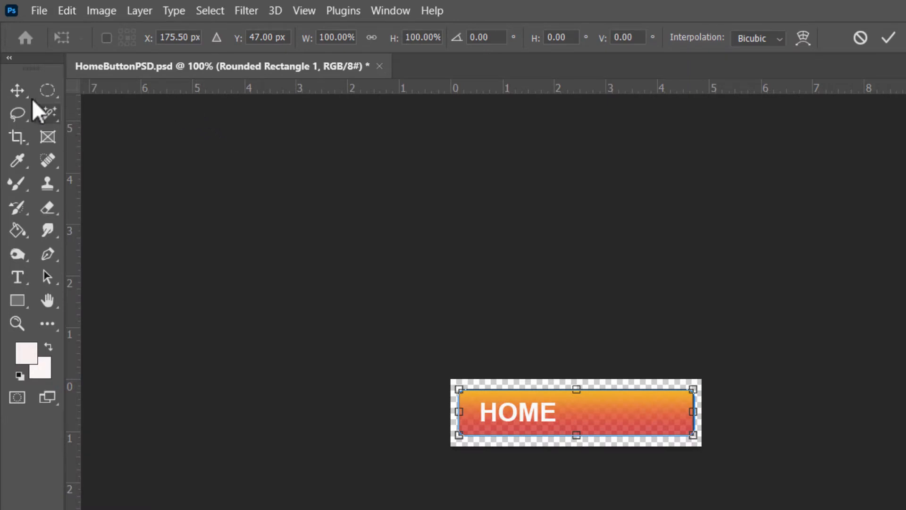
key("Return")
left_click(364, 268)
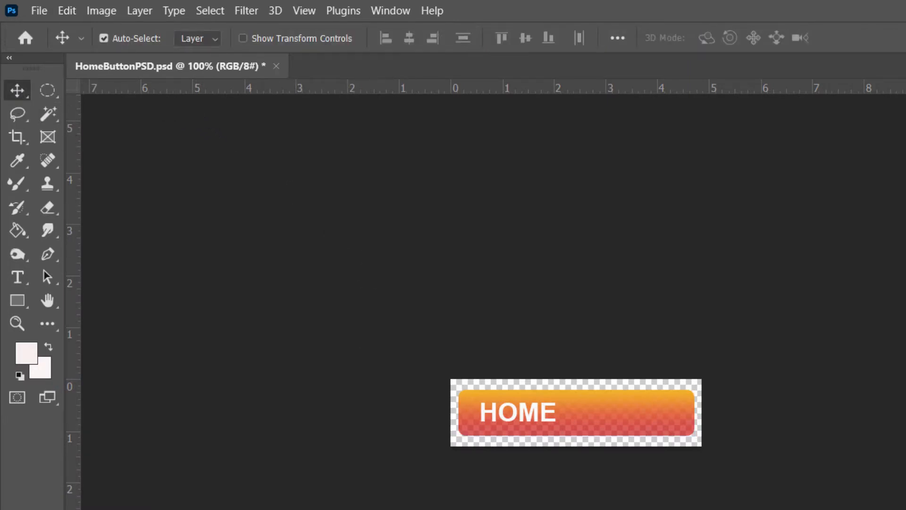
- Switch to the instructions PDF in Edge and read the text, font and file-naming guidance for the exit button
key("alt+Tab")
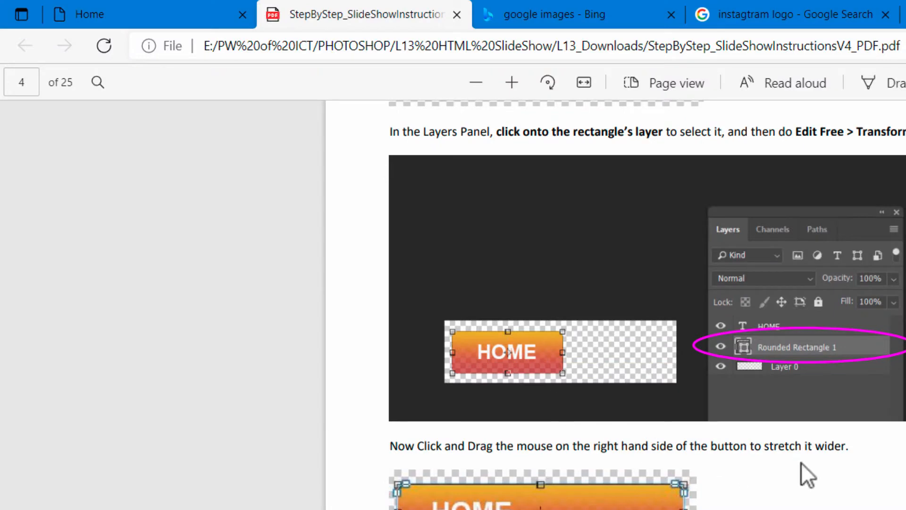
scroll(800, 462, "up", 3)
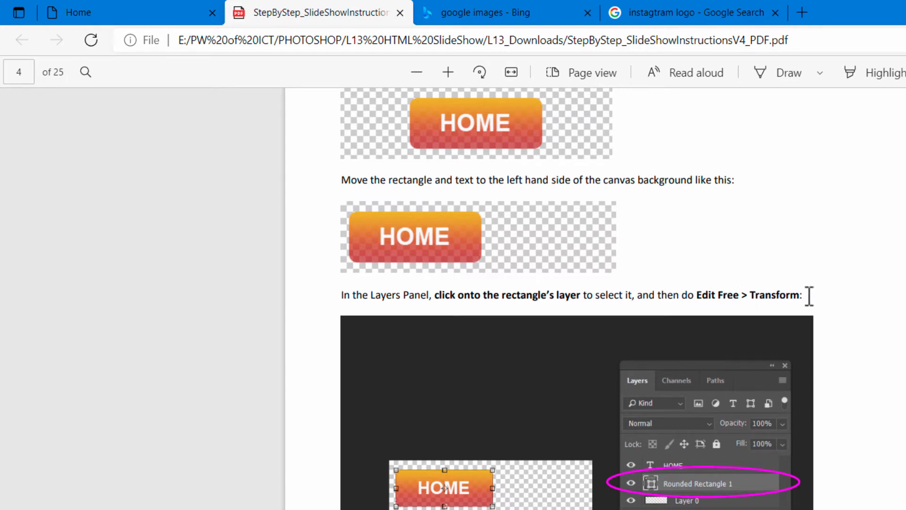
scroll(629, 406, "down", 5)
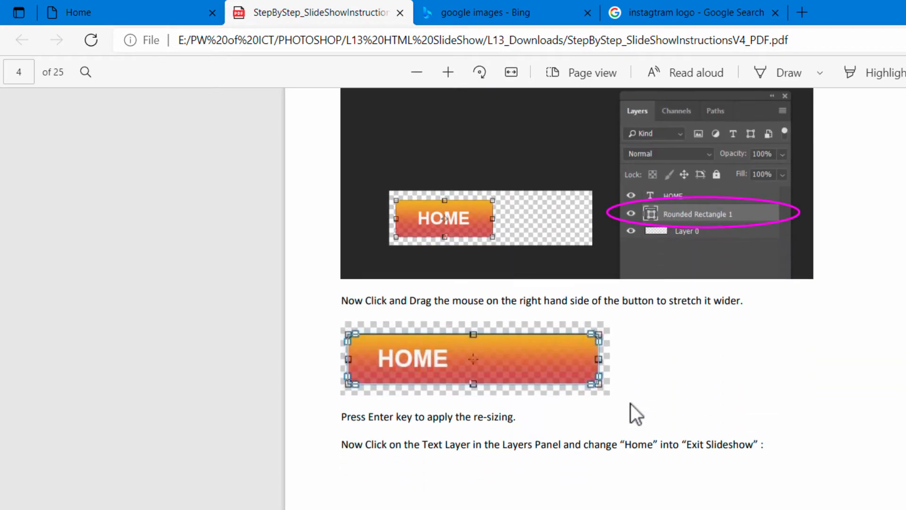
scroll(630, 403, "down", 7)
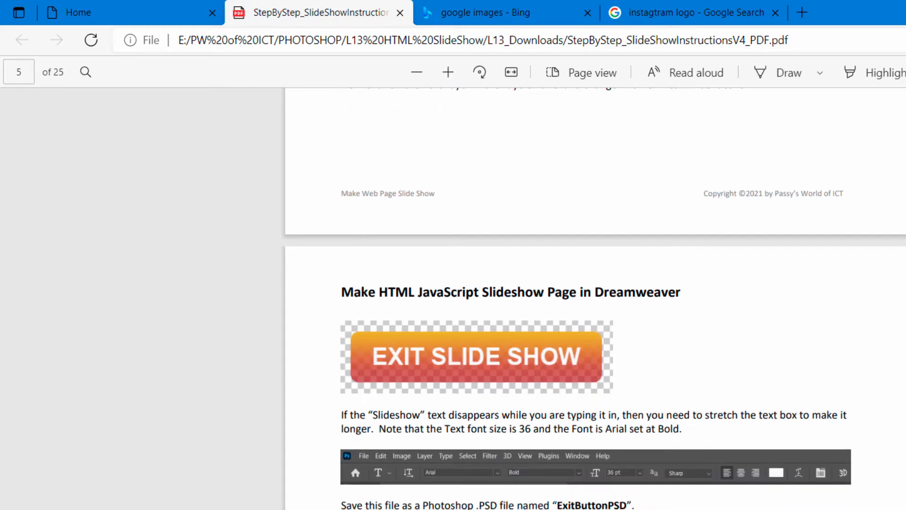
- Return to Photoshop and replace the button's HOME text with EXIT
key("alt+Tab")
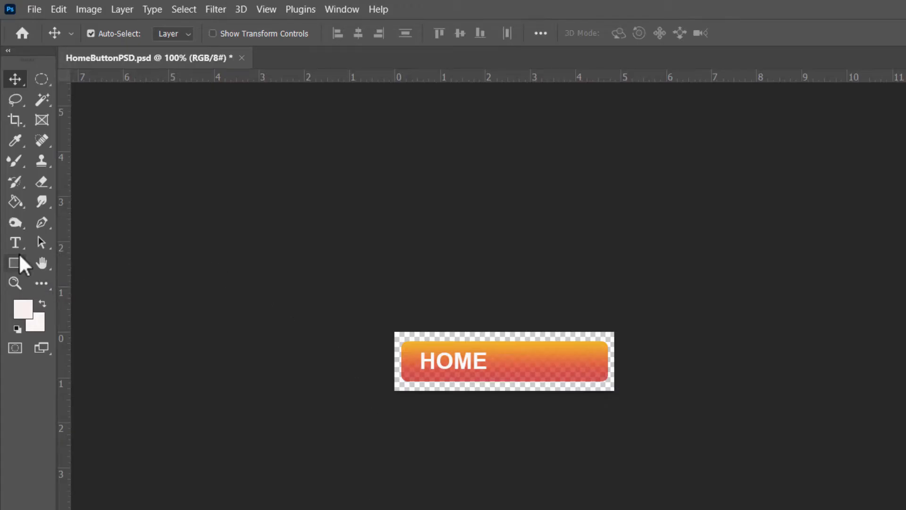
left_click(16, 243)
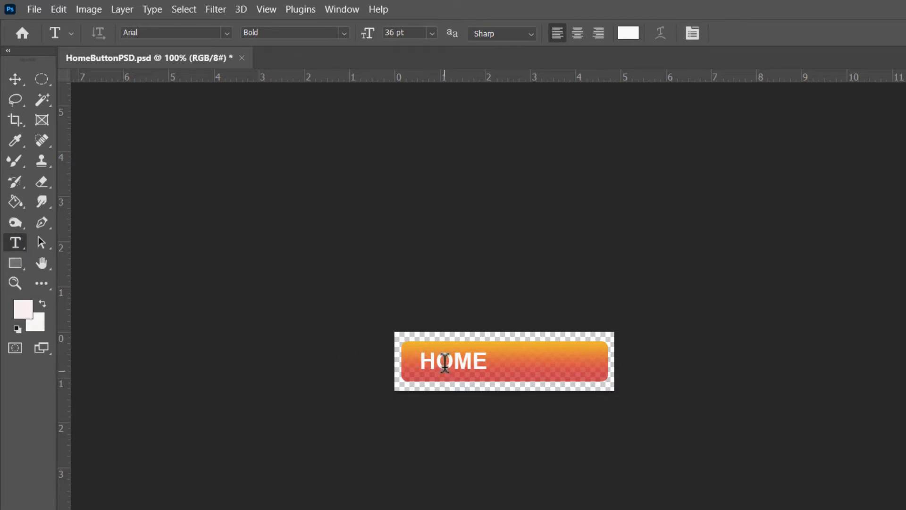
left_click(466, 360)
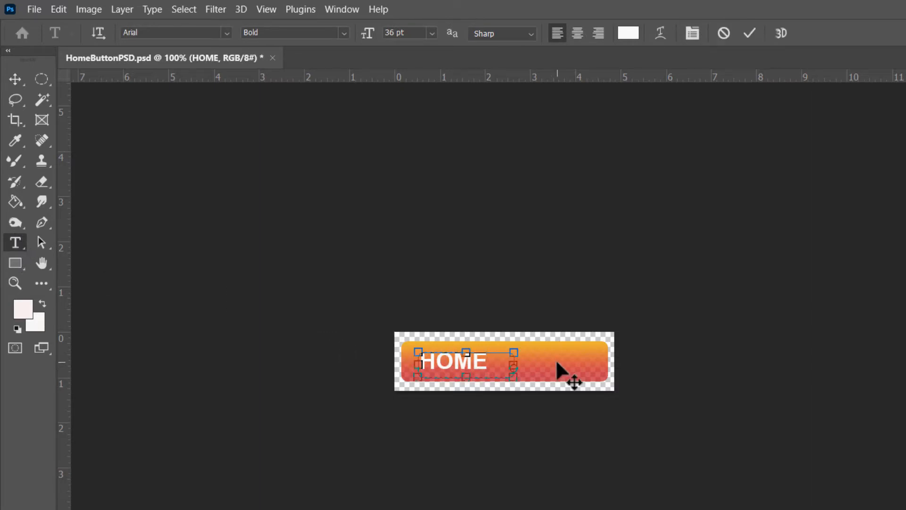
key("BackSpace")
key("BackSpace")
key("BackSpace")
key("BackSpace")
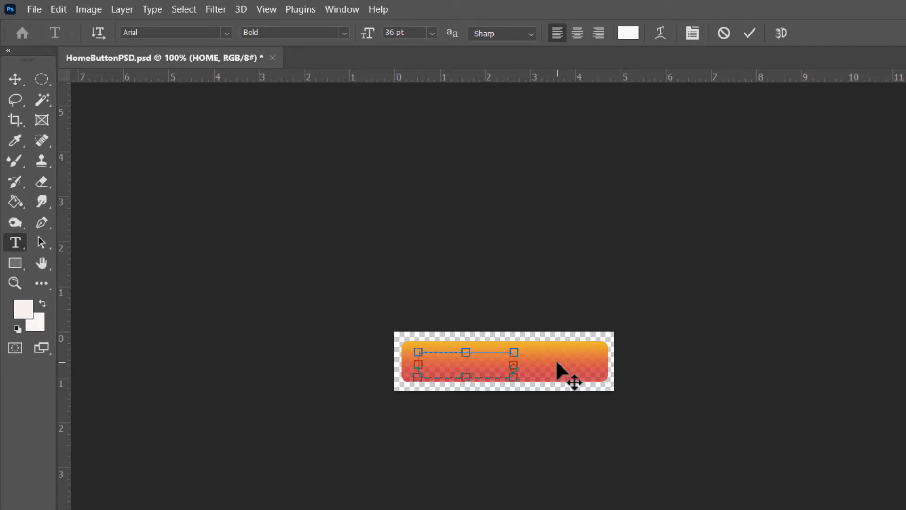
type("EXIT")
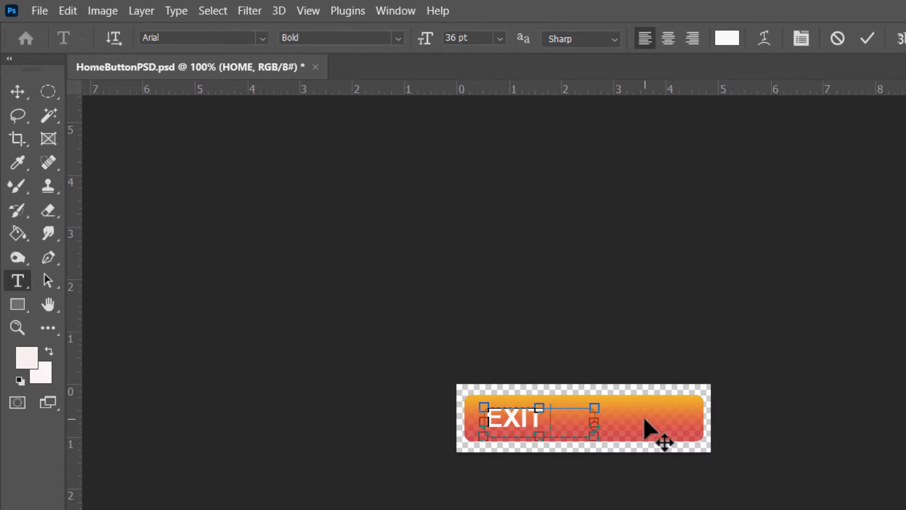
type(" SL")
- Stretch the EXIT text box rightward to almost the button's right edge and raise its top edge slightly
key("BackSpace")
key("BackSpace")
key("BackSpace")
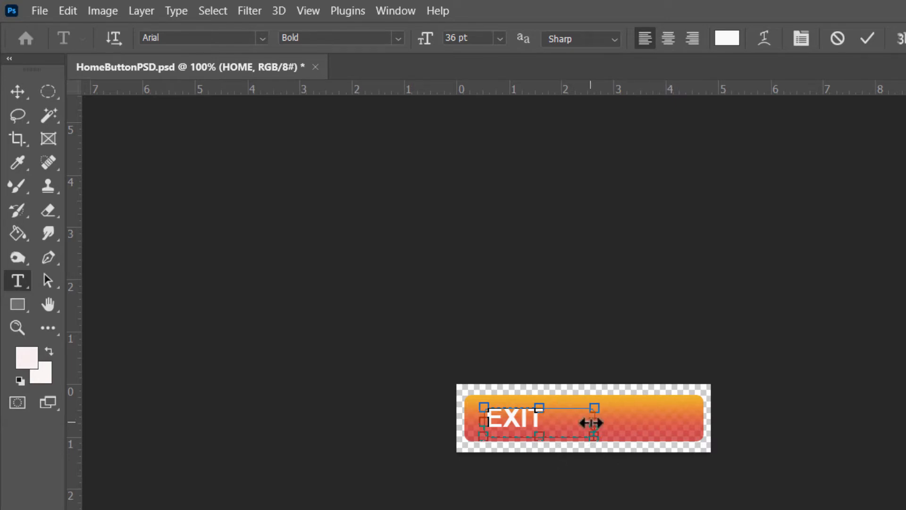
left_click_drag(595, 419, 700, 420)
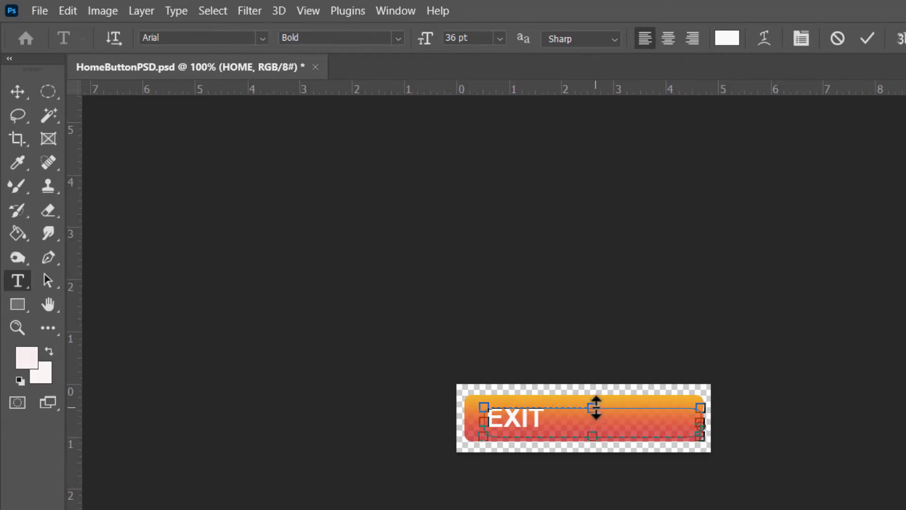
left_click_drag(595, 409, 594, 401)
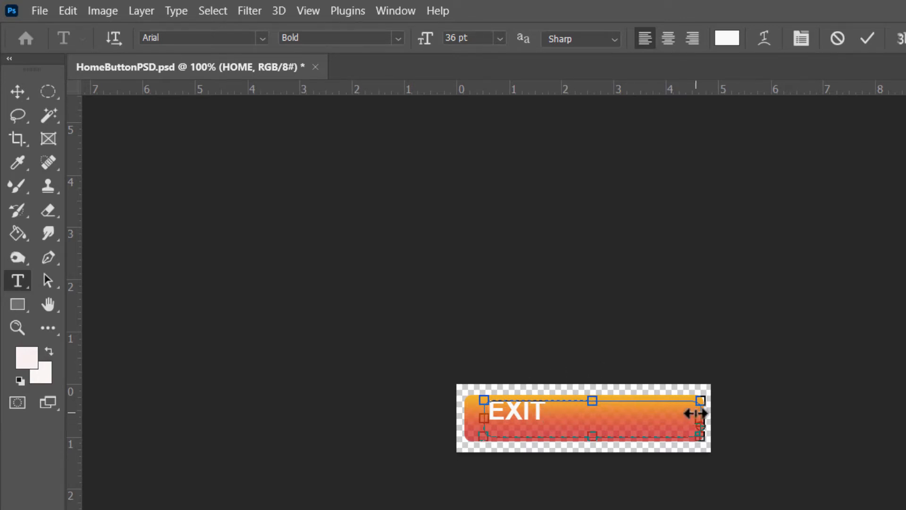
- Extend the EXIT text box slightly further on both sides to make room for a second word
type("SLIDESH")
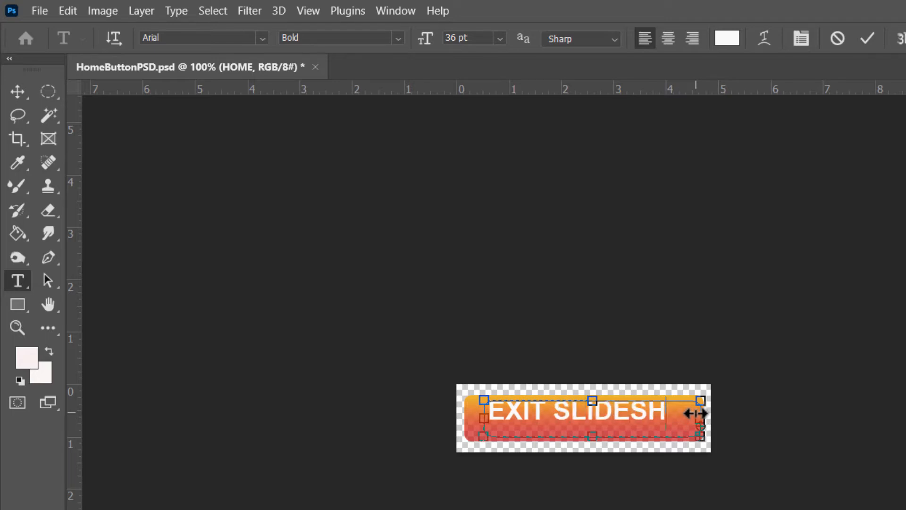
type("O")
key("ctrl+z")
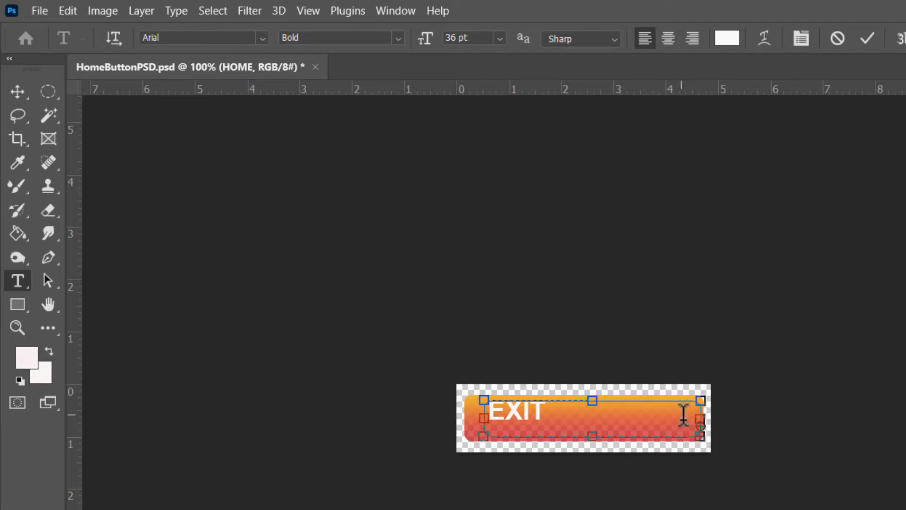
left_click_drag(700, 419, 707, 420)
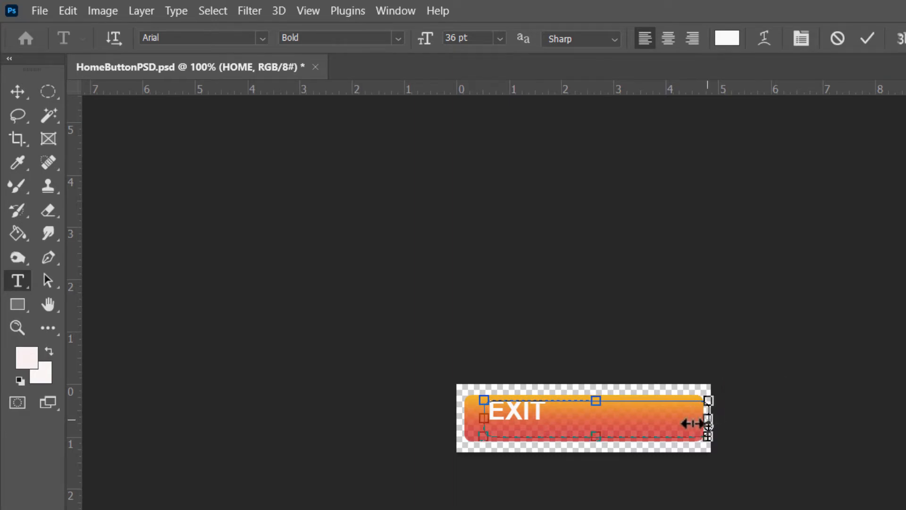
left_click_drag(483, 419, 472, 421)
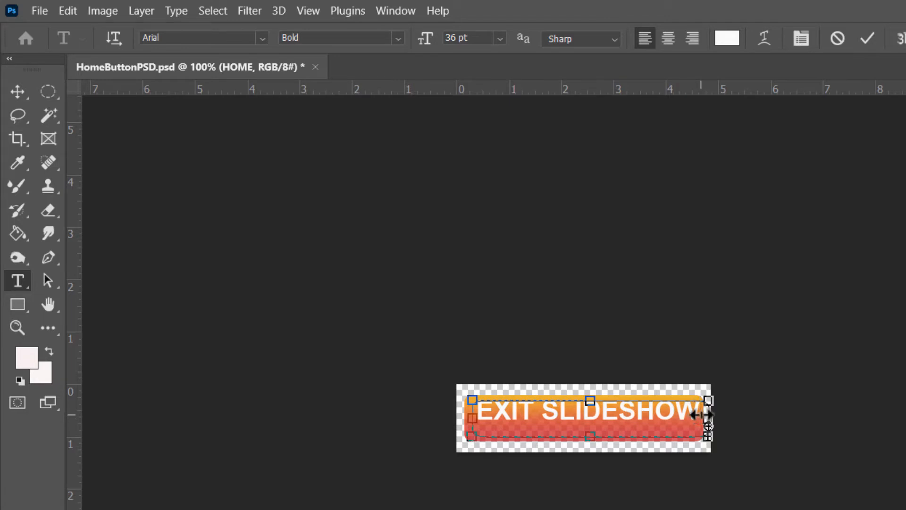
- Complete the button text so that it reads EXIT SLIDESHOW on one line
key("BackSpace")
key("BackSpace")
key("BackSpace")
key("BackSpace")
key("BackSpace")
key("BackSpace")
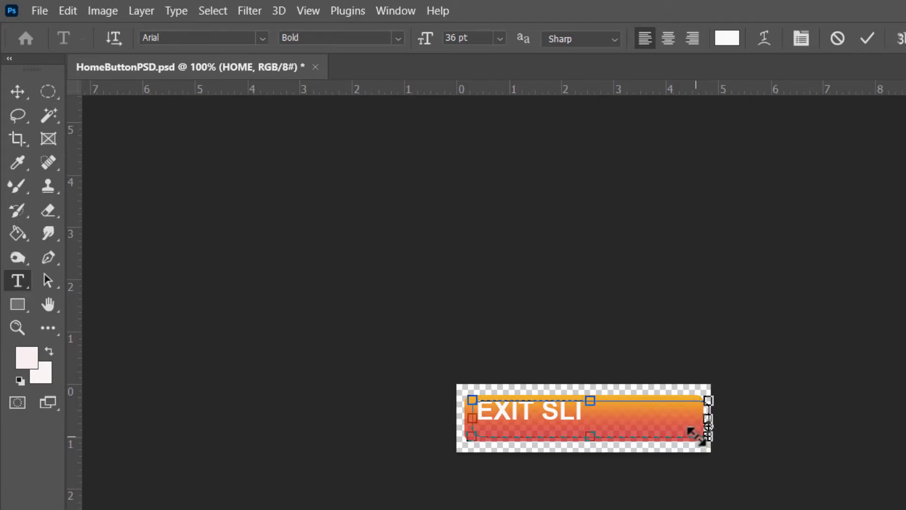
type("DESHOW")
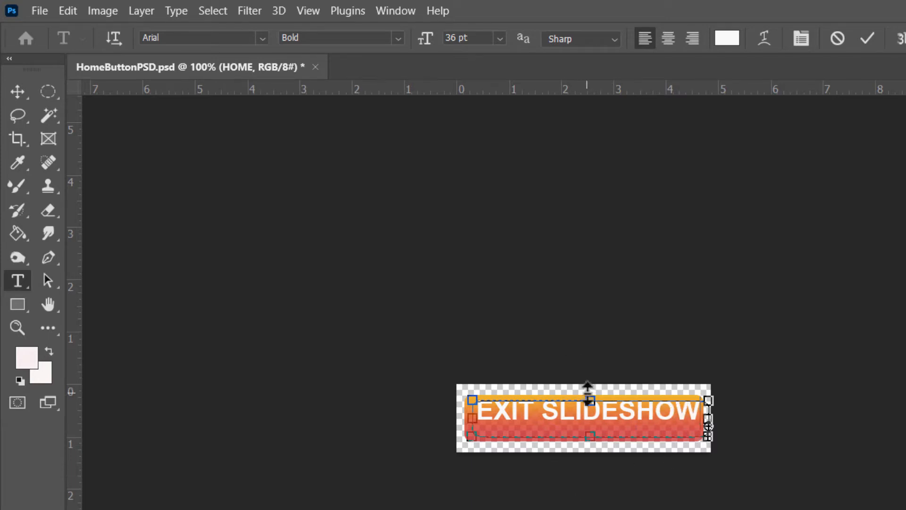
- Move the EXIT SLIDESHOW text slightly down and left to center it on the rounded rectangle, and deselect it
left_click(18, 90)
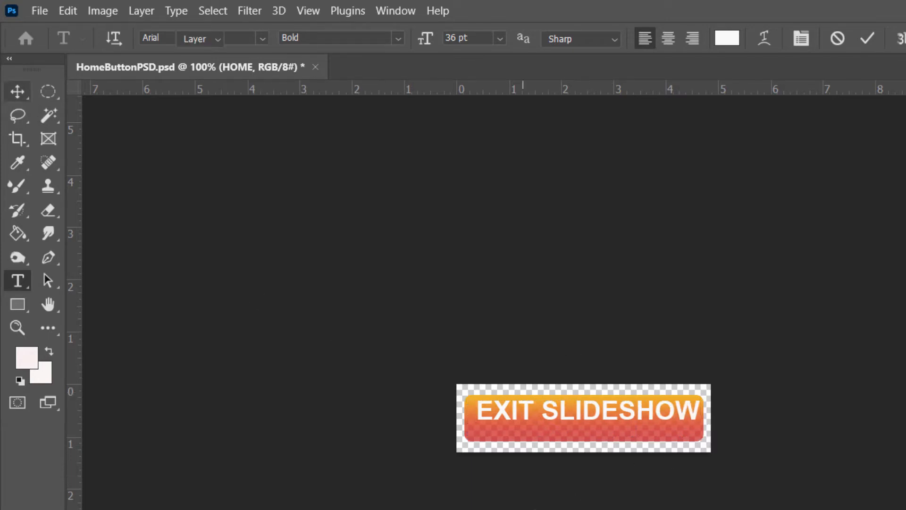
left_click_drag(573, 409, 569, 416)
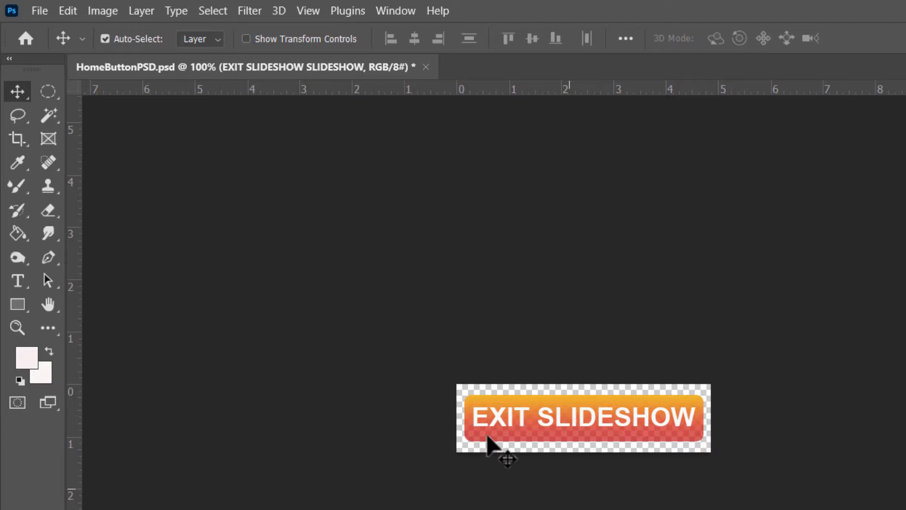
left_click(425, 333)
left_click(35, 15)
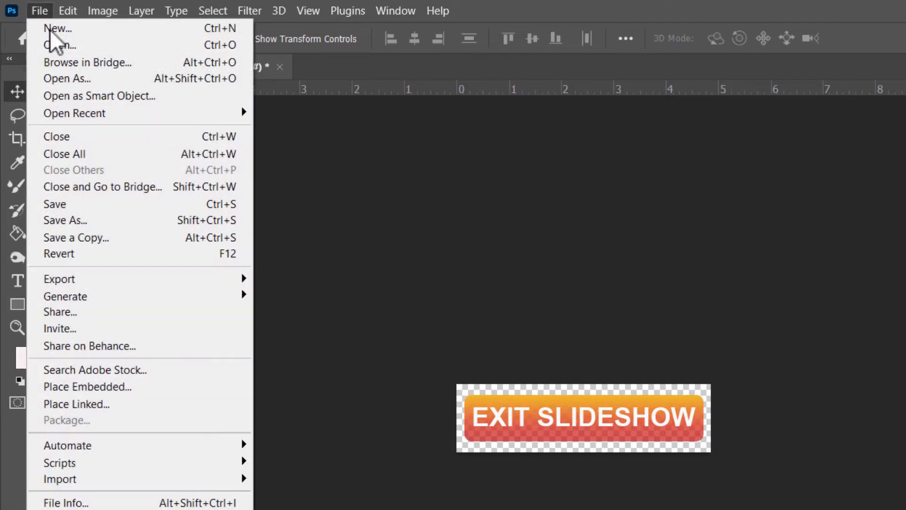
left_click(71, 219)
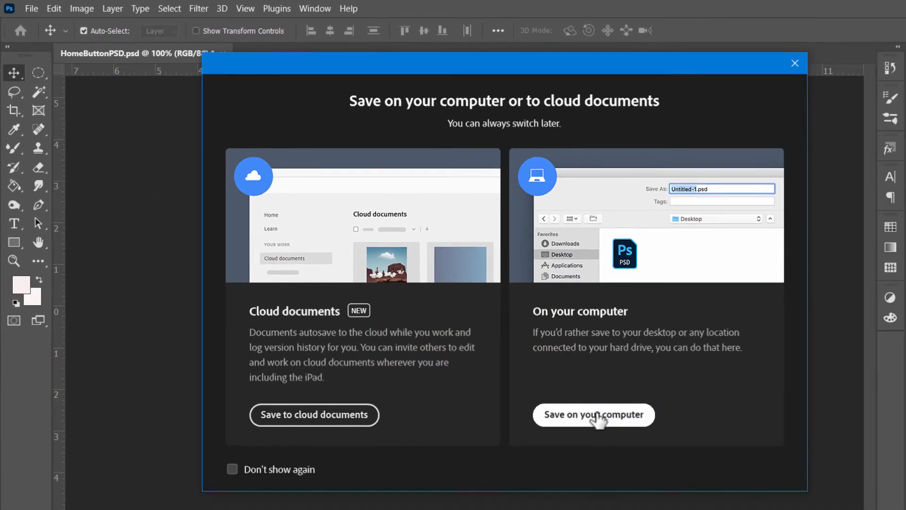
left_click(599, 417)
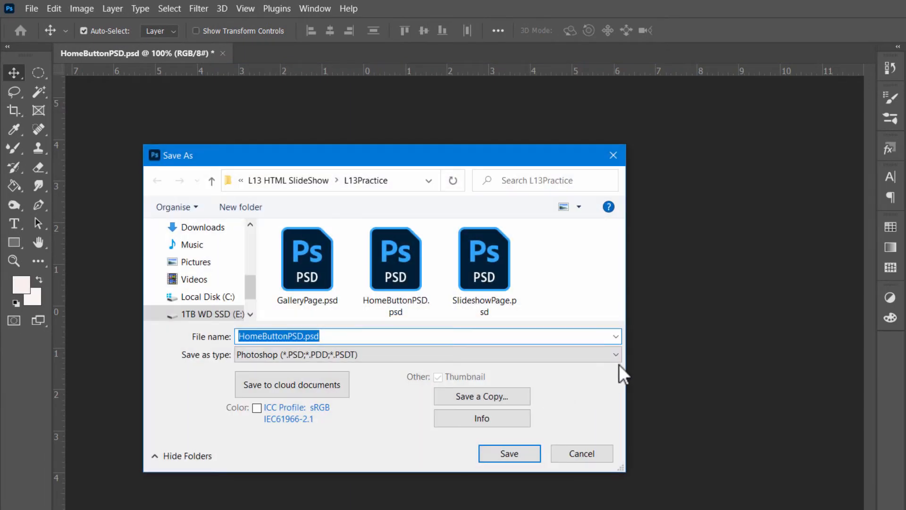
left_click(616, 355)
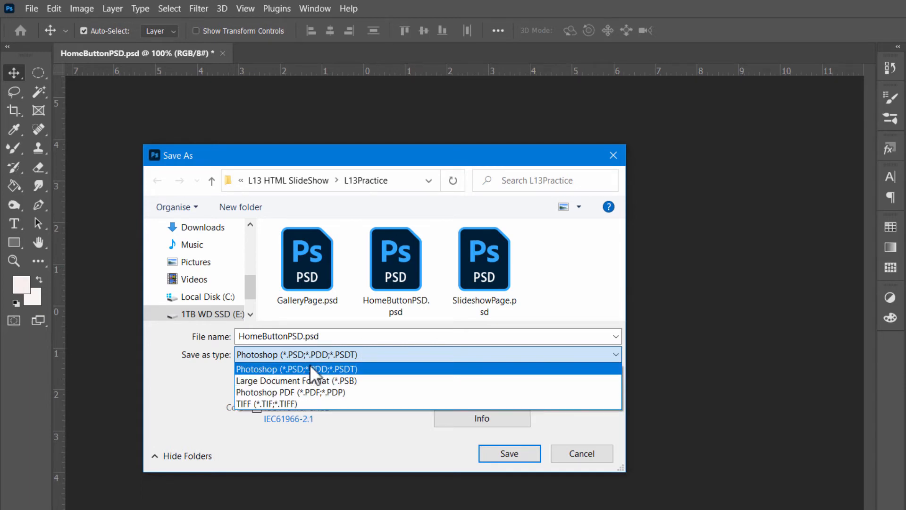
left_click(574, 452)
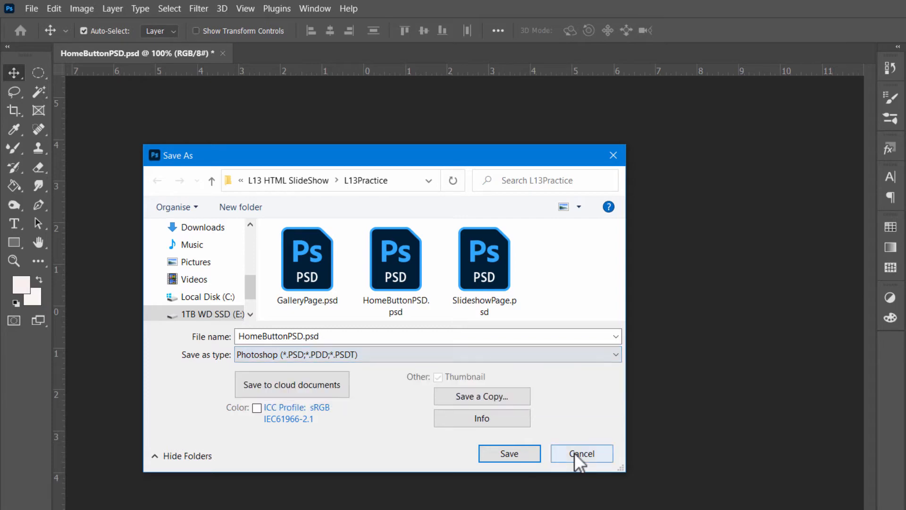
left_click(577, 451)
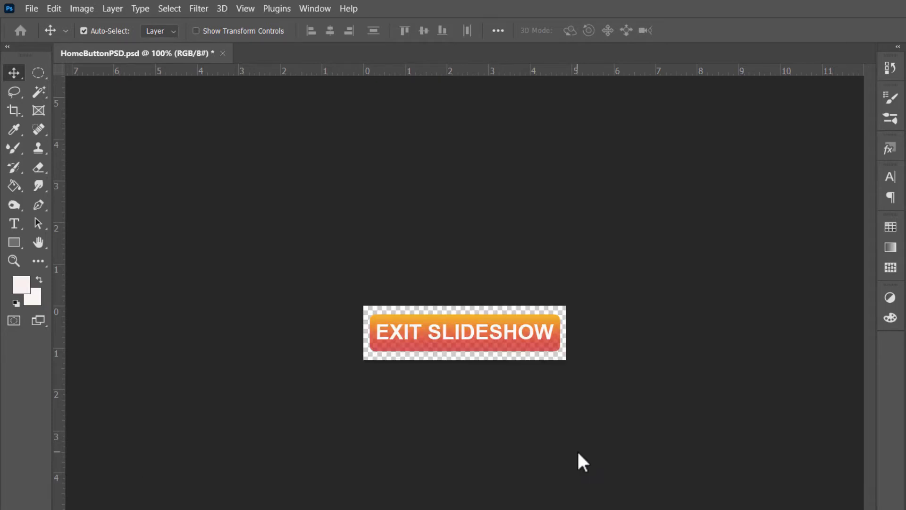
- Start saving a copy of the button on the computer in the L13Practice folder with PNG as the file type
left_click(28, 8)
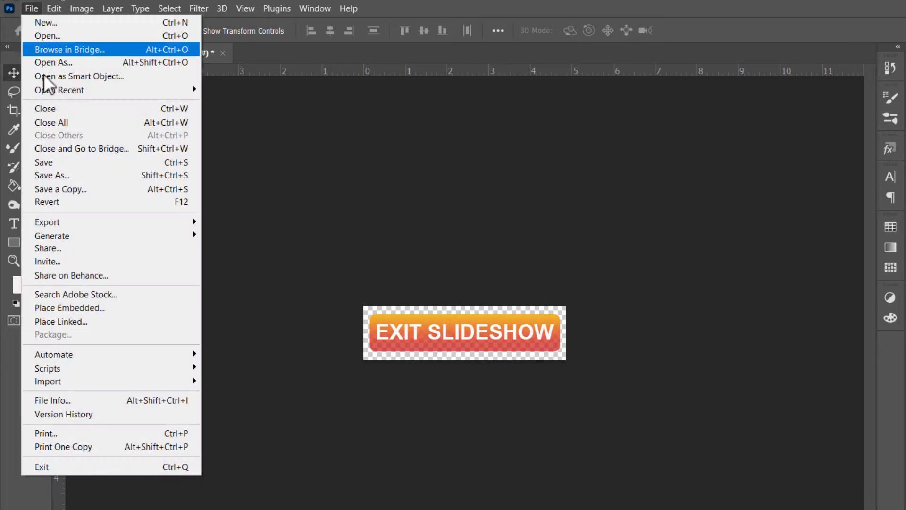
left_click(69, 191)
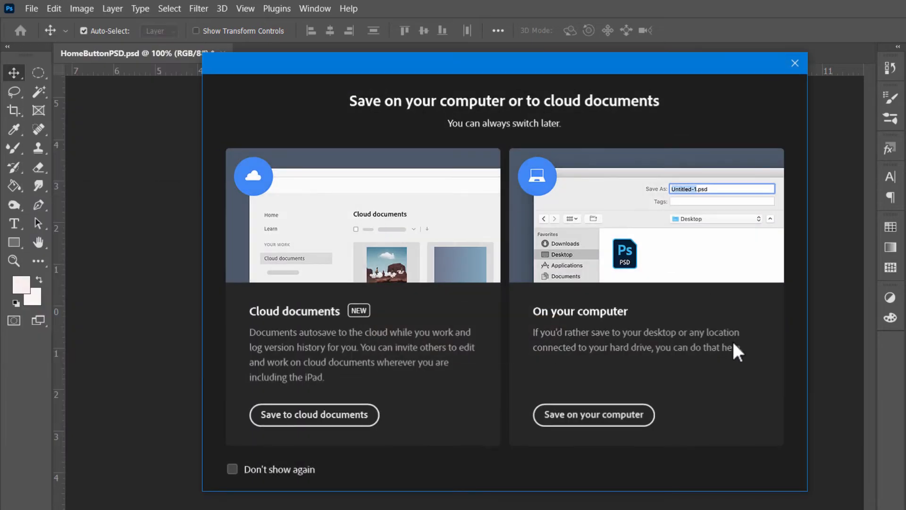
left_click(633, 415)
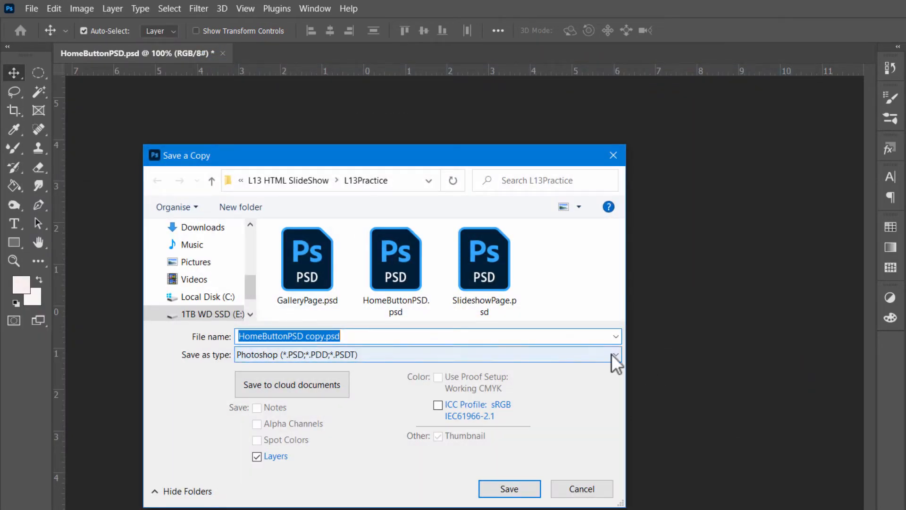
left_click(614, 354)
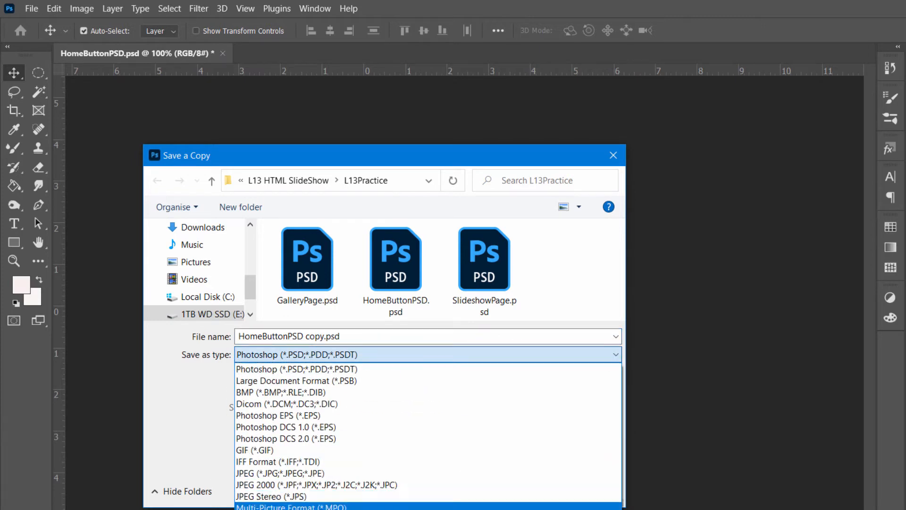
left_click(284, 509)
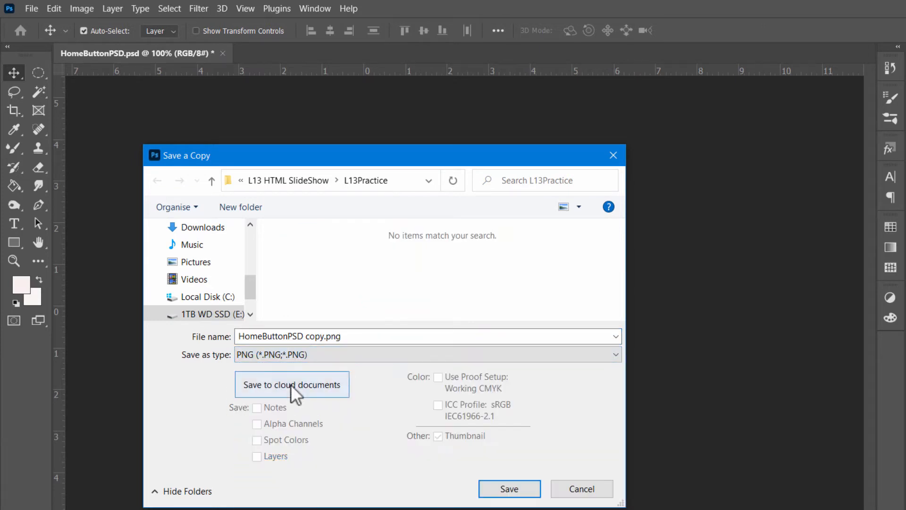
- Name the PNG copy ExitSlideshowButton.png, save it, and accept the PNG format options
left_click(305, 337)
left_click(325, 337)
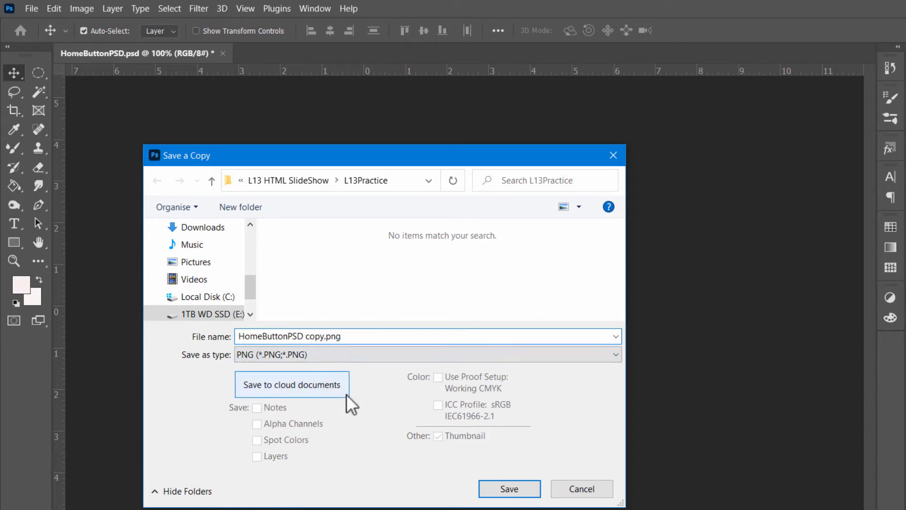
key("BackSpace")
key("BackSpace")
key("BackSpace")
key("BackSpace")
key("BackSpace")
key("BackSpace")
key("BackSpace")
key("BackSpace")
key("BackSpace")
key("BackSpace")
key("BackSpace")
key("BackSpace")
key("BackSpace")
key("BackSpace")
key("BackSpace")
key("BackSpace")
key("BackSpace")
key("BackSpace")
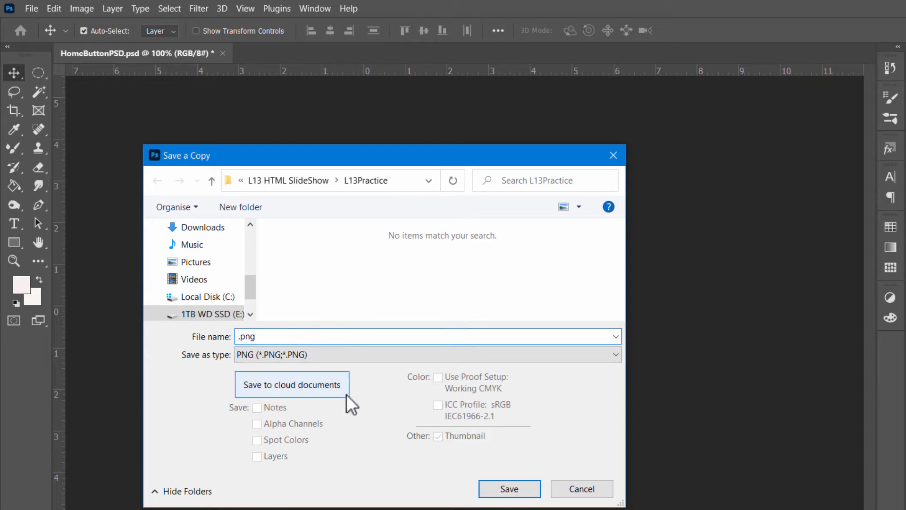
type("Exci")
type("t")
key("BackSpace")
key("BackSpace")
key("BackSpace")
type("itSlidxeshowButton")
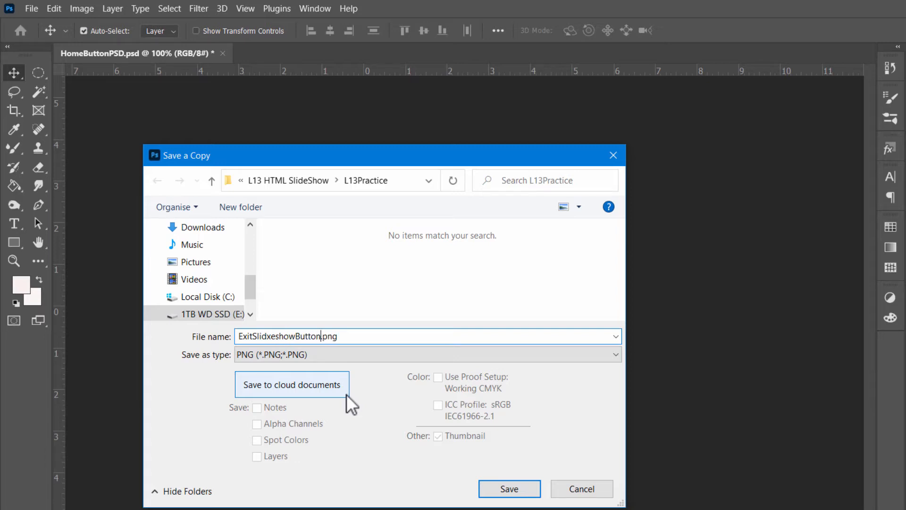
left_click(276, 335)
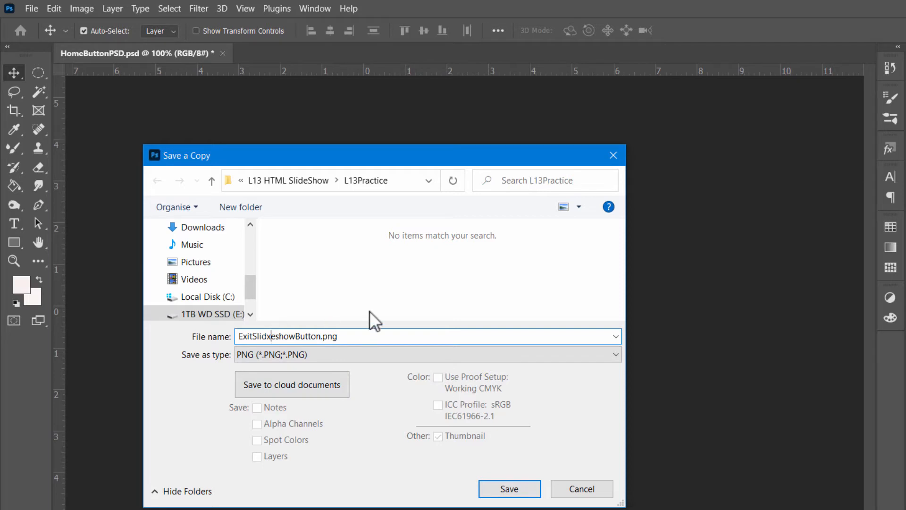
key("BackSpace")
left_click(508, 488)
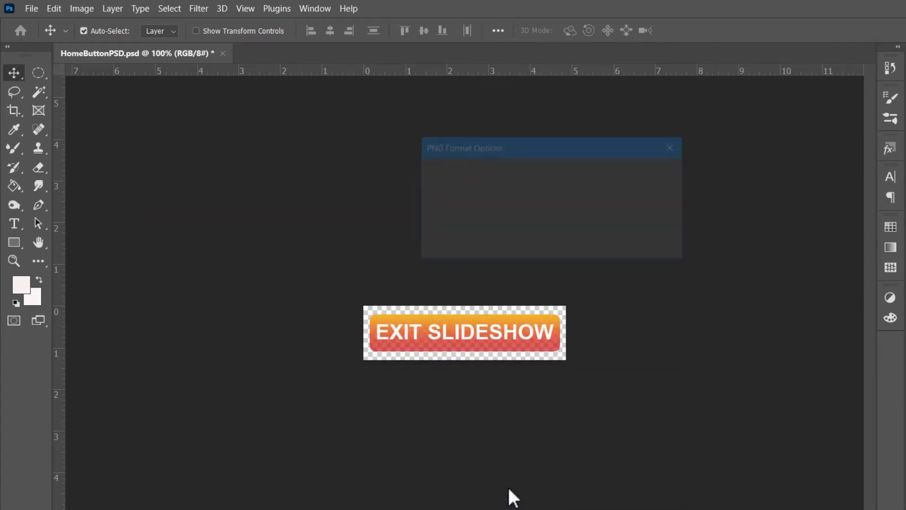
left_click(636, 175)
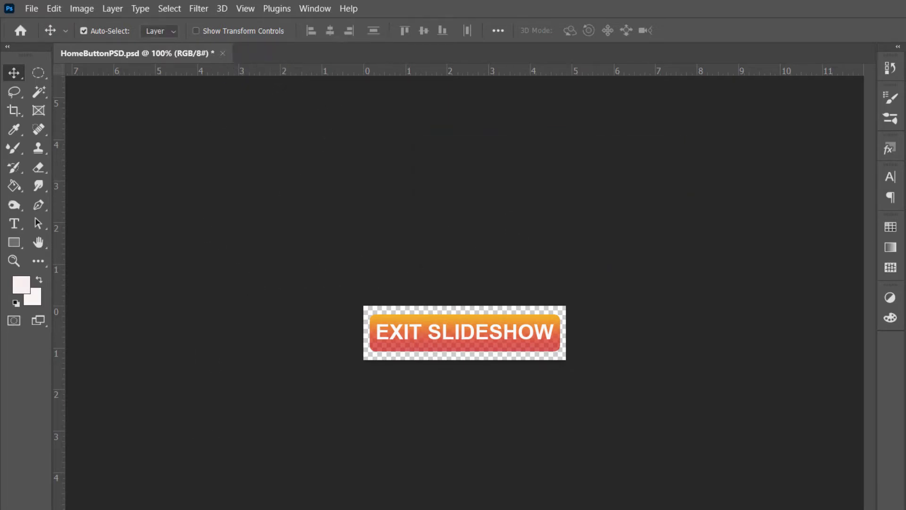
- Switch to the PDF instructions in the browser and read Step 3 on getting images for the slide show
key("alt+Tab")
scroll(542, 392, "down", 5)
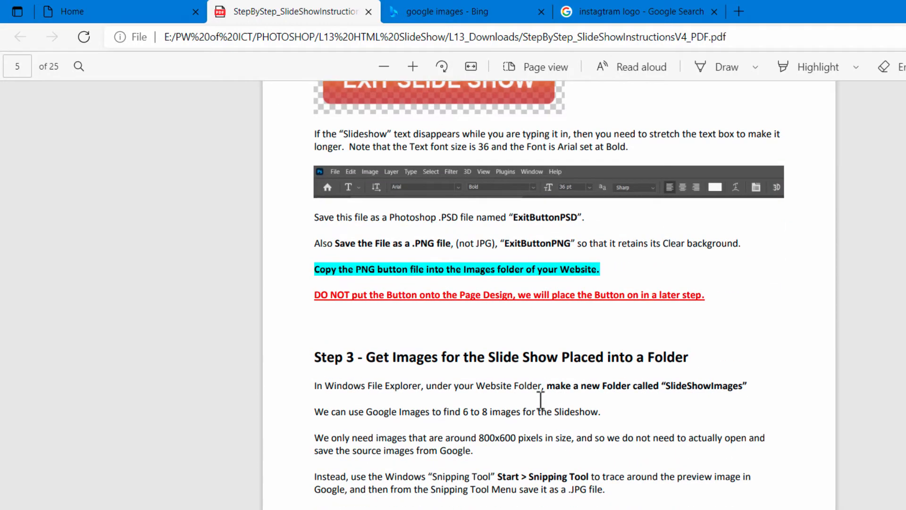
scroll(541, 400, "down", 5)
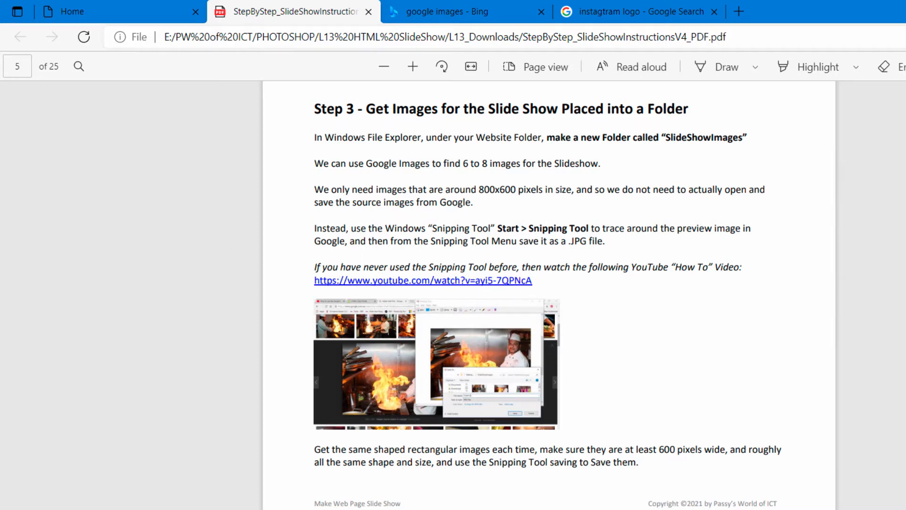
key("alt+Tab")
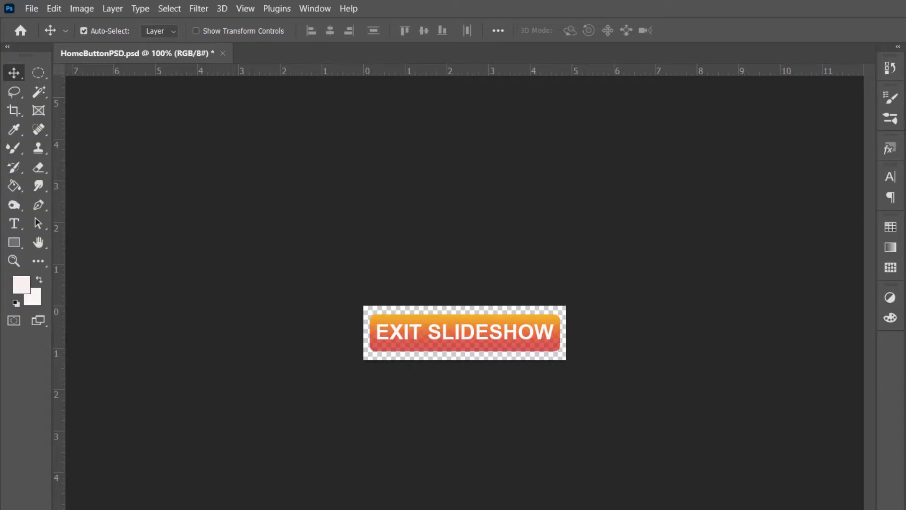
key("alt+Tab")
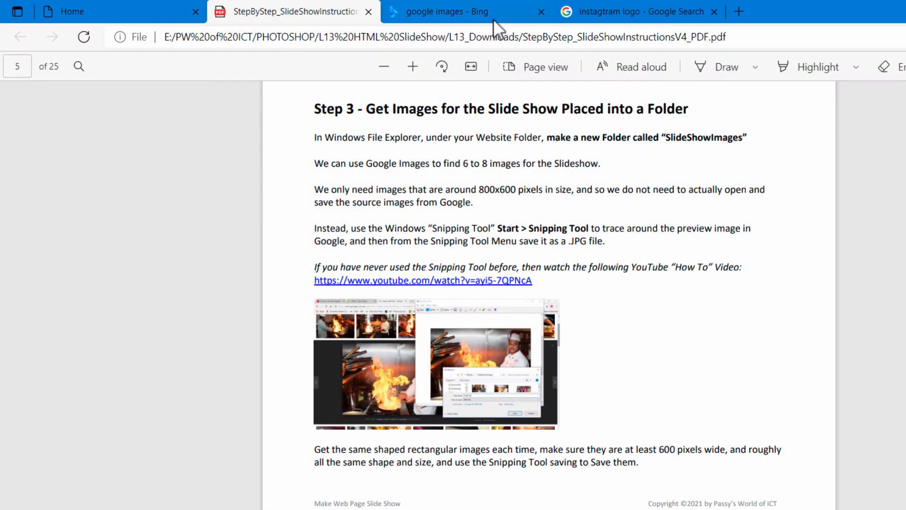
- Replace the google images query in the Bing search page with india chef and run the search
left_click(493, 22)
left_click(323, 85)
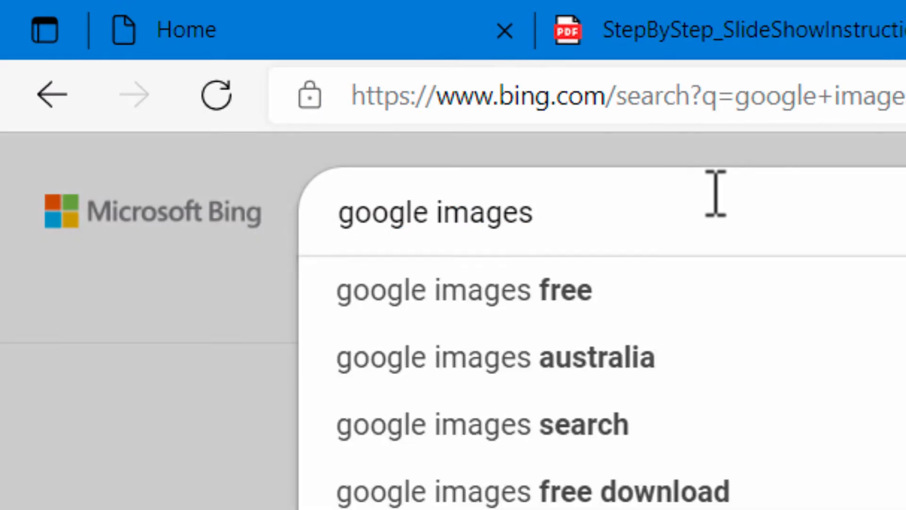
key("BackSpace")
key("BackSpace")
key("BackSpace")
key("BackSpace")
key("BackSpace")
key("BackSpace")
key("BackSpace")
key("BackSpace")
key("BackSpace")
key("BackSpace")
key("BackSpace")
key("BackSpace")
key("BackSpace")
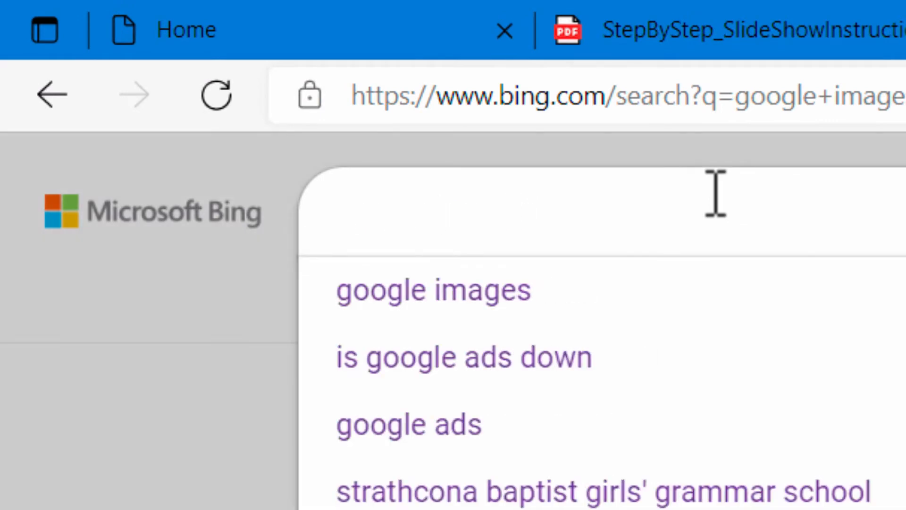
type("india ")
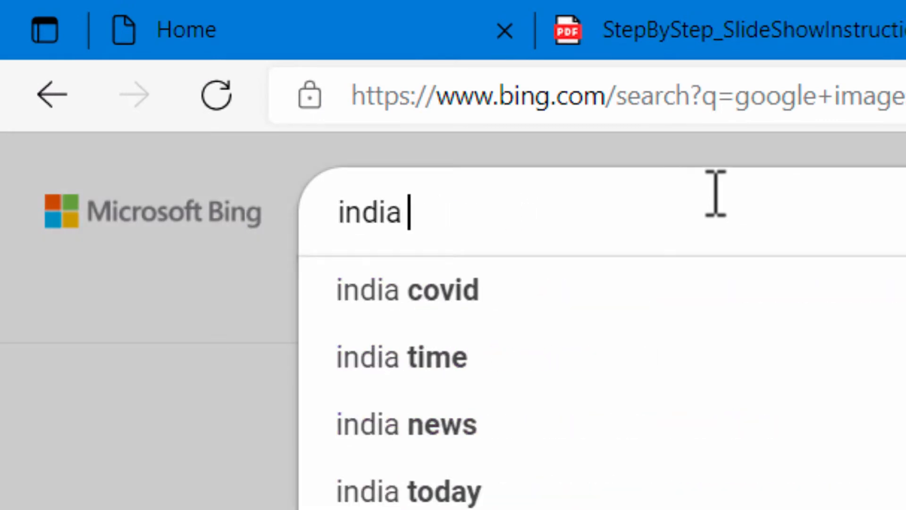
type("chef")
key("Return")
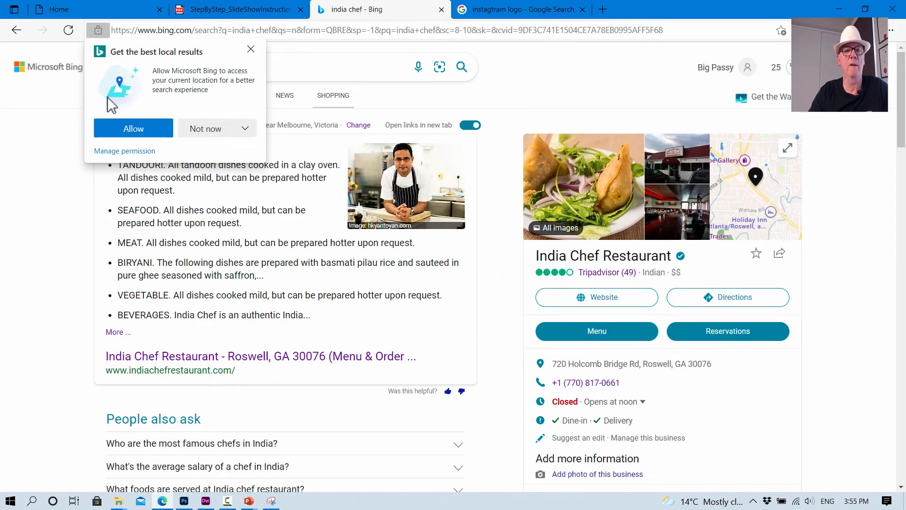
- Decline location access and open the first chef photo from the image results in the large preview
left_click(199, 130)
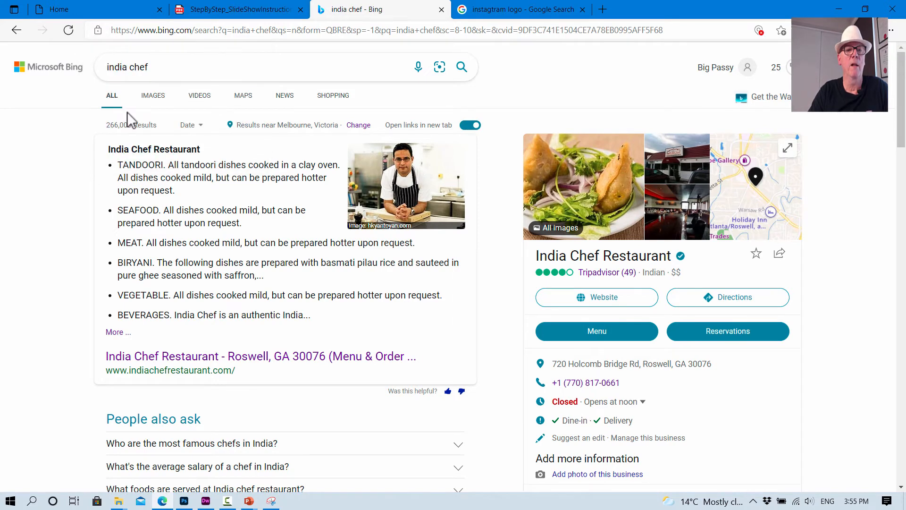
left_click(152, 96)
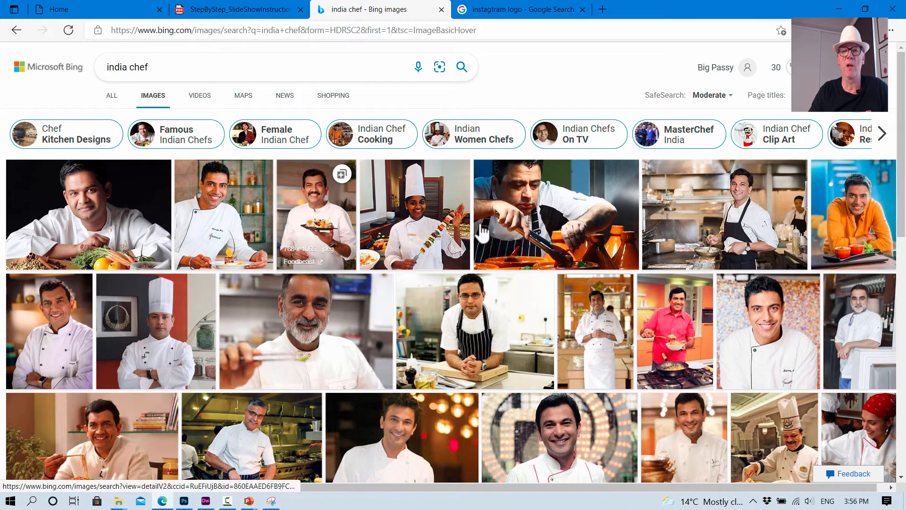
left_click(92, 215)
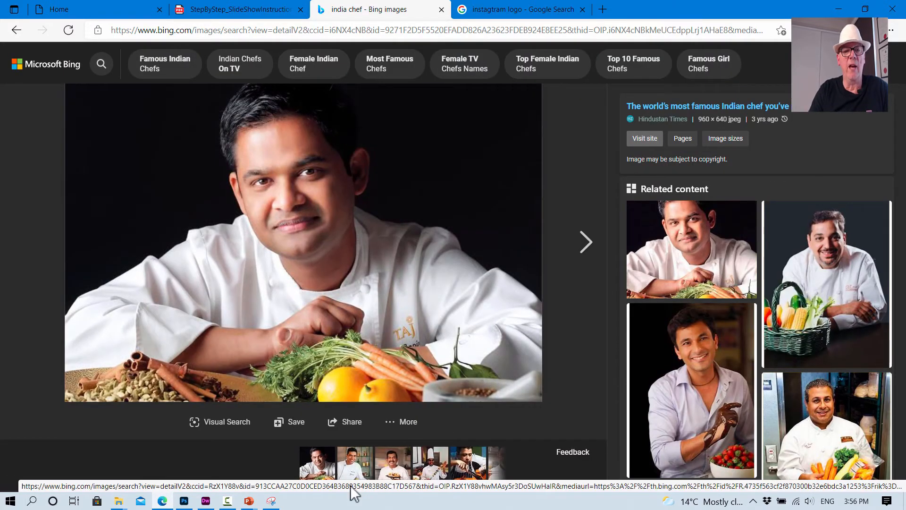
- Capture the large chef photo preview as a new rectangular snip in Snipping Tool
left_click(272, 500)
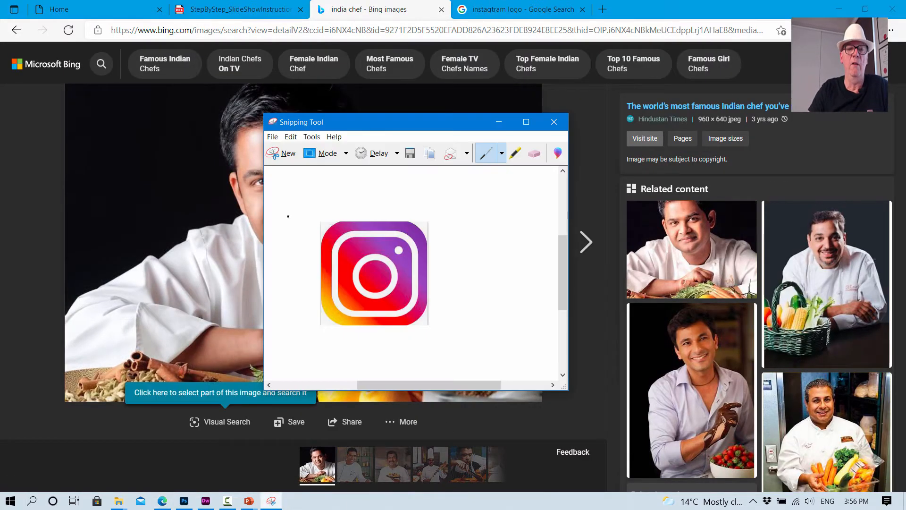
left_click(289, 155)
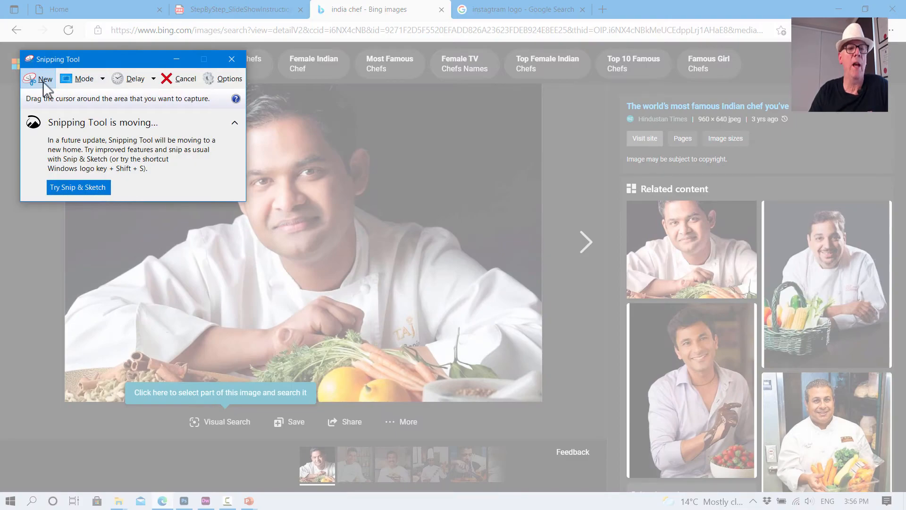
left_click_drag(92, 61, 686, 72)
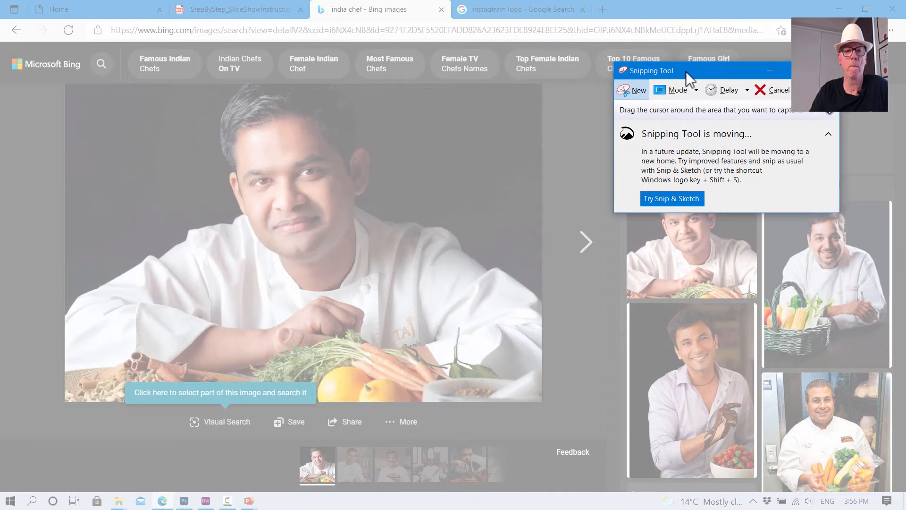
left_click_drag(79, 84, 505, 379)
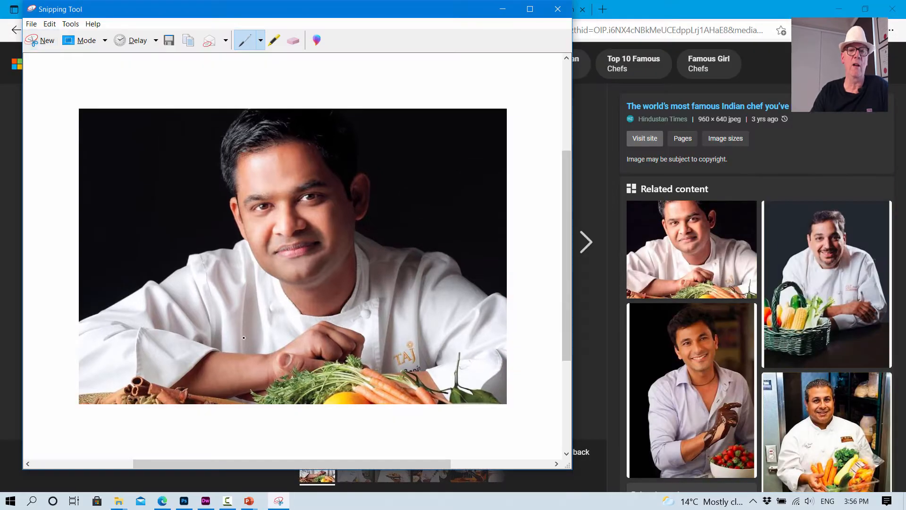
- Start saving the snip and choose the SlideShowImages folder inside L13 HTML SlideShow > L13_Restaurant_WEBSITE_Practice
left_click(35, 25)
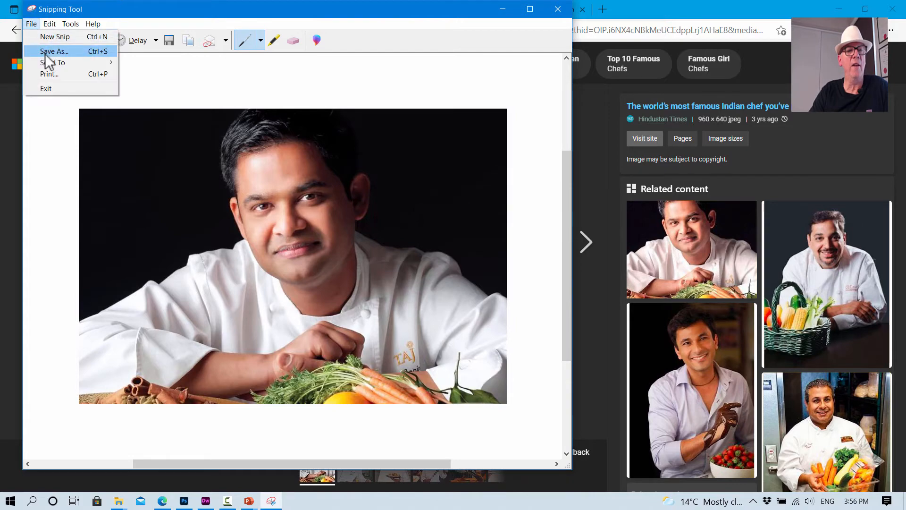
left_click(51, 51)
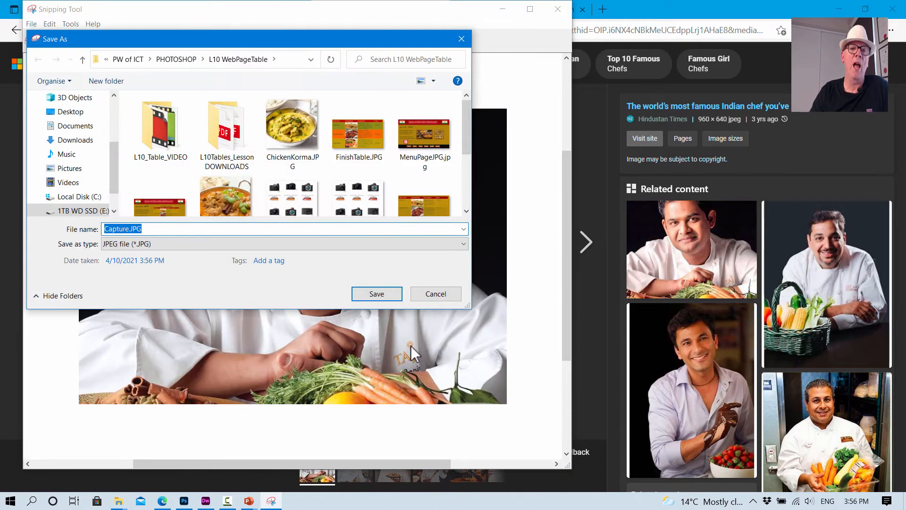
left_click(189, 60)
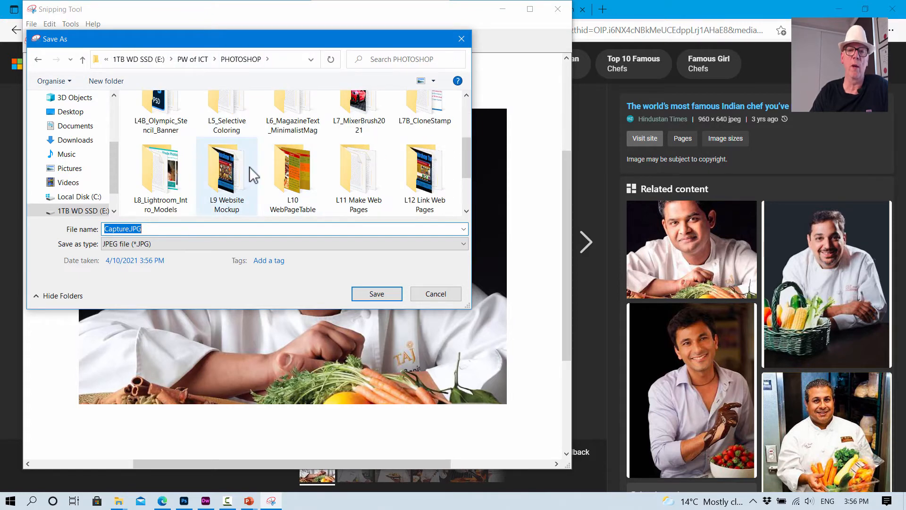
scroll(250, 169, "down", 1)
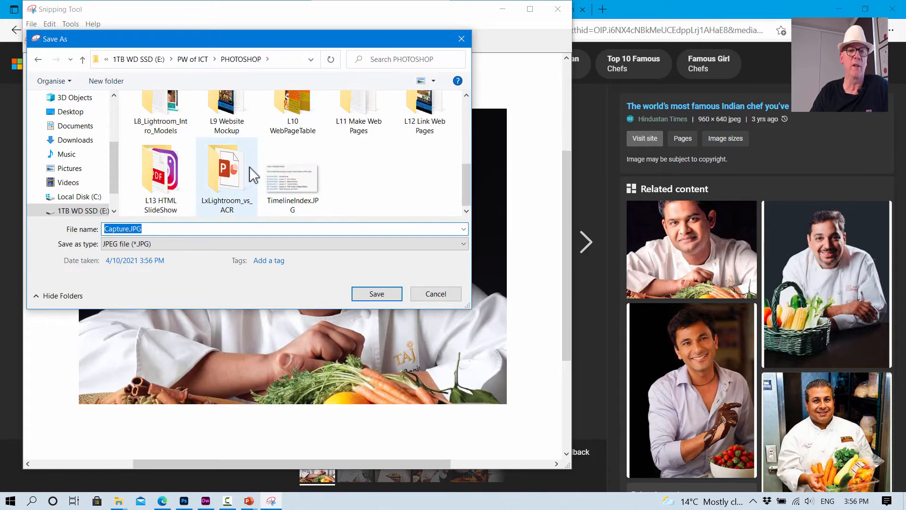
double_click(182, 172)
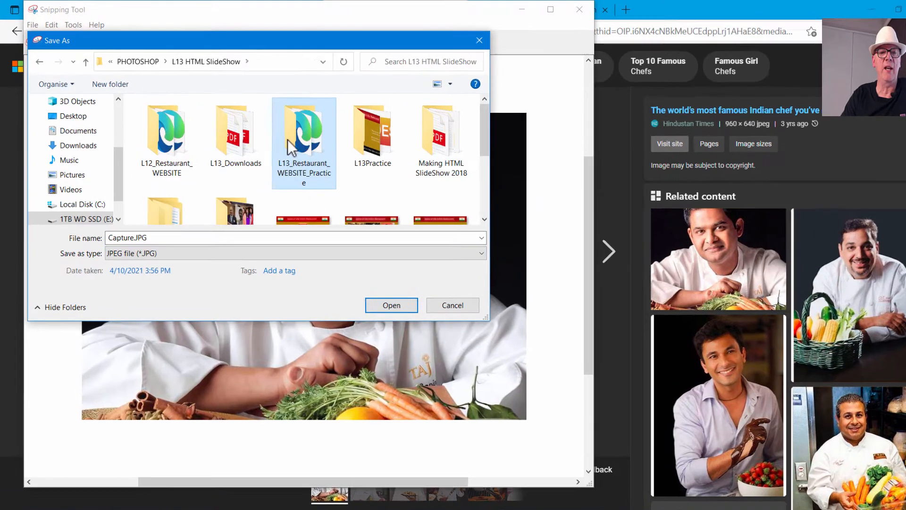
double_click(283, 137)
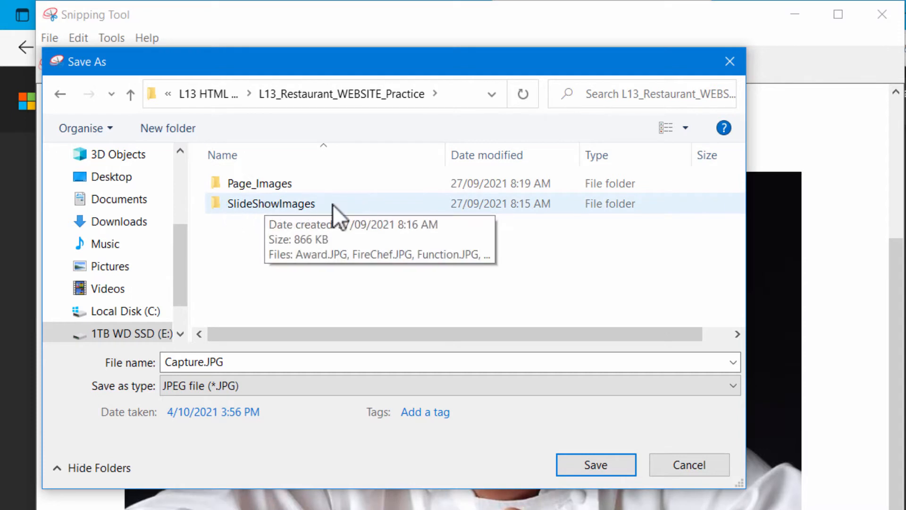
double_click(285, 208)
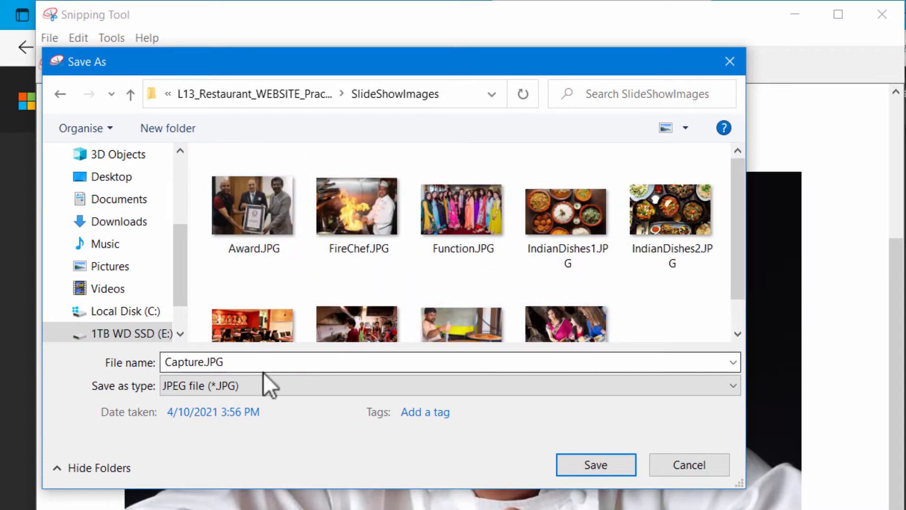
- Save the snip as Chef2.JPG and minimize Snipping Tool
left_click(209, 362)
left_click(210, 362)
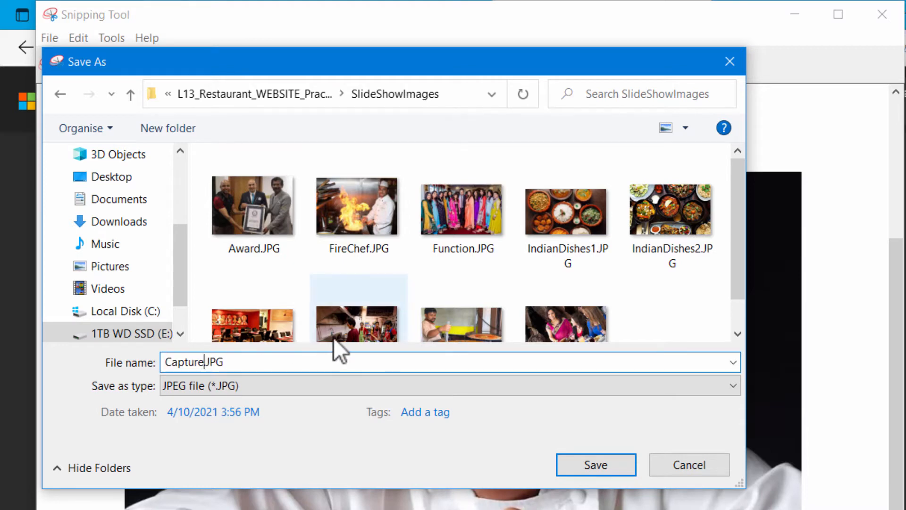
key("BackSpace")
key("BackSpace")
key("BackSpace")
key("BackSpace")
key("BackSpace")
key("BackSpace")
key("BackSpace")
key("BackSpace")
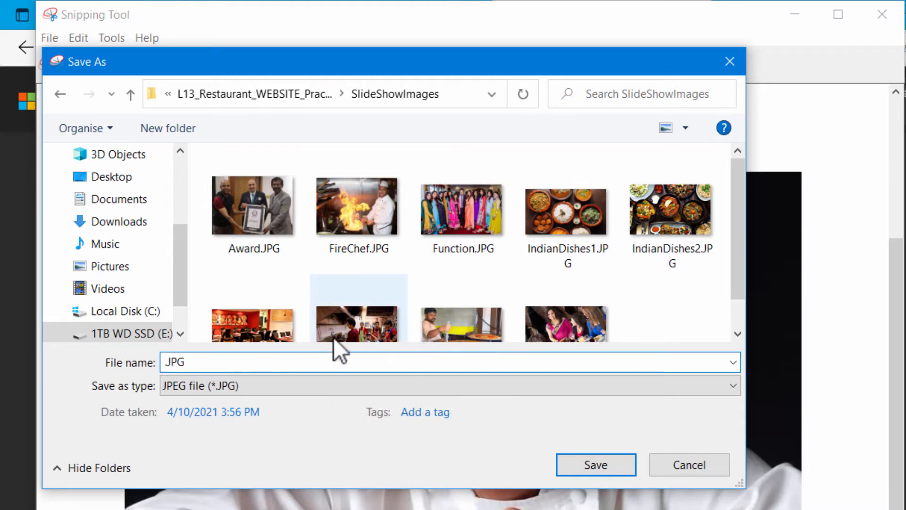
type("Chef2")
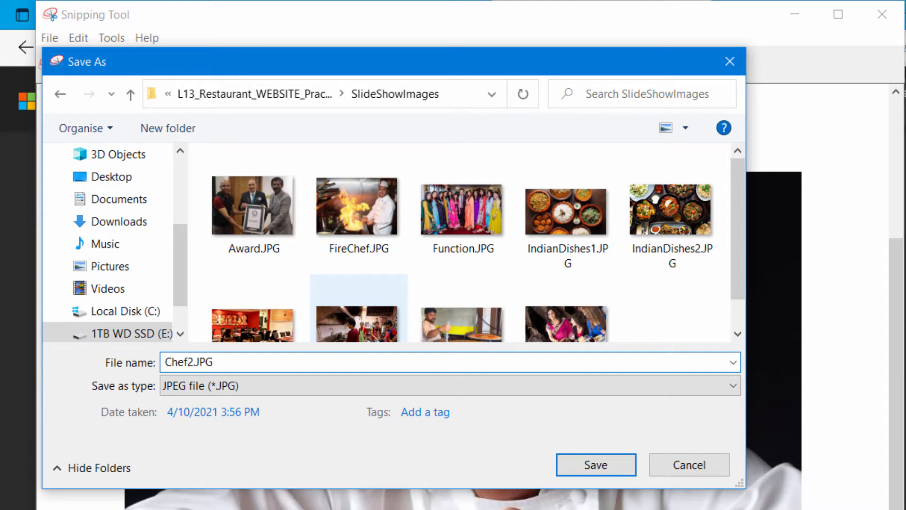
type(".")
left_click(603, 465)
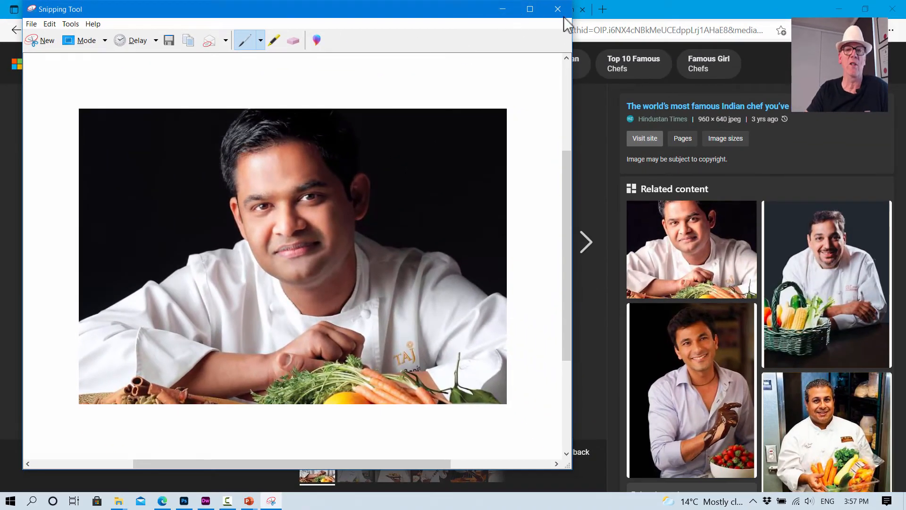
left_click(503, 10)
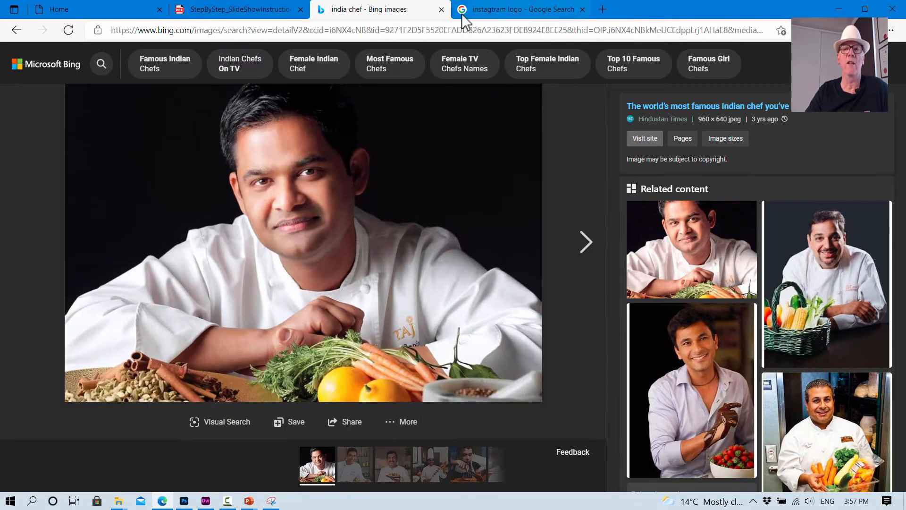
- Return to the PDF instructions in the browser and read on to Step 4 about making the slide show page in Dreamweaver
left_click(161, 501)
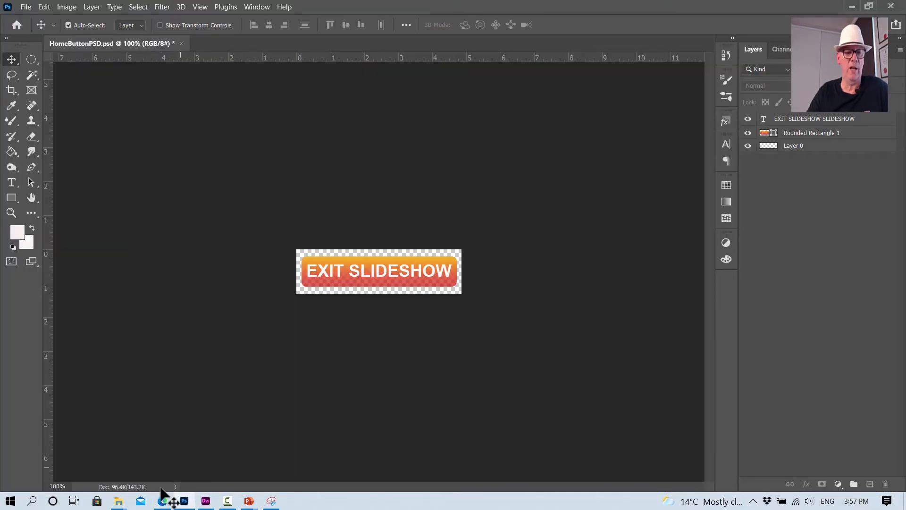
left_click(161, 501)
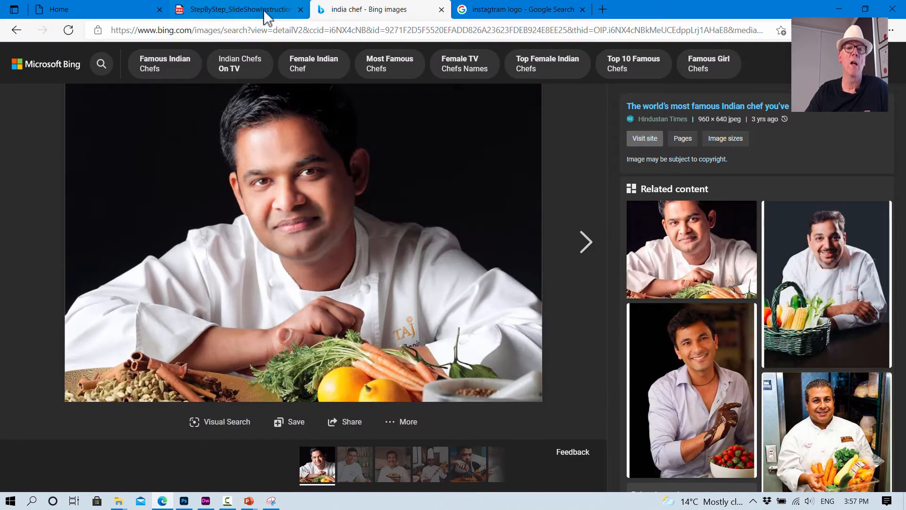
left_click(265, 11)
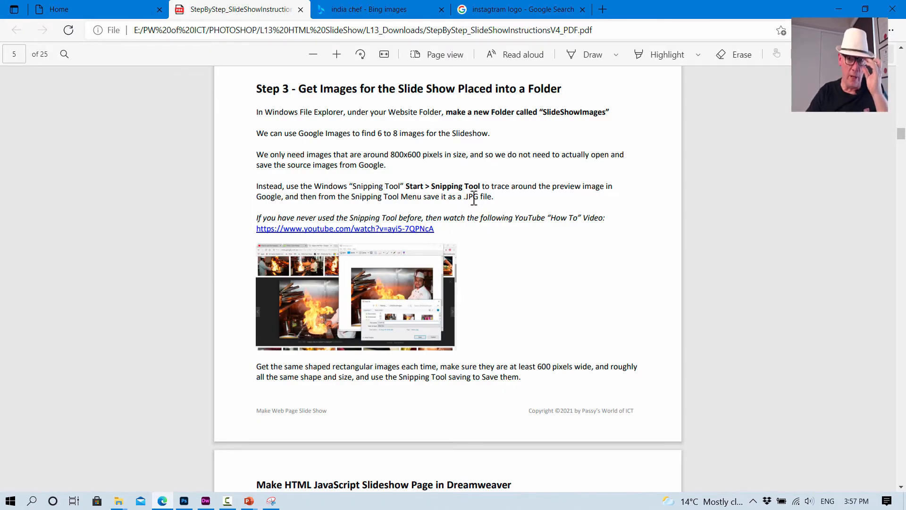
scroll(474, 198, "down", 8)
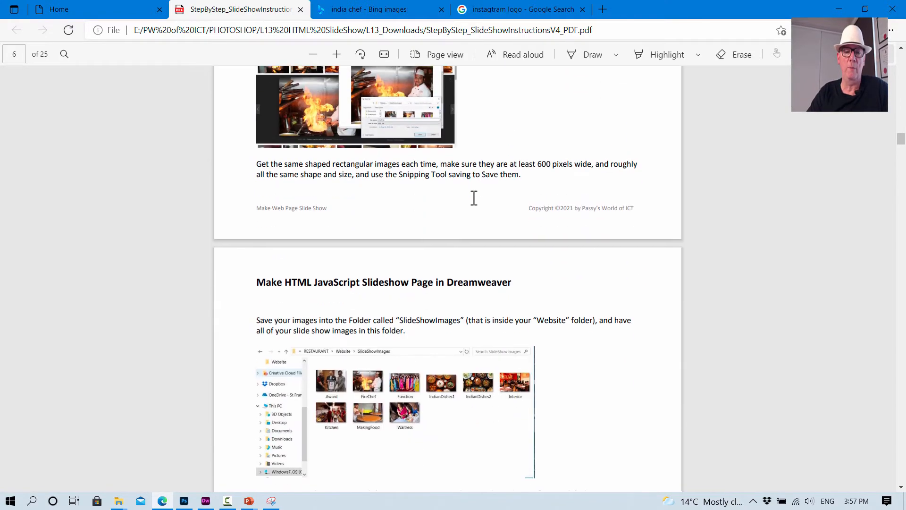
scroll(474, 199, "down", 5)
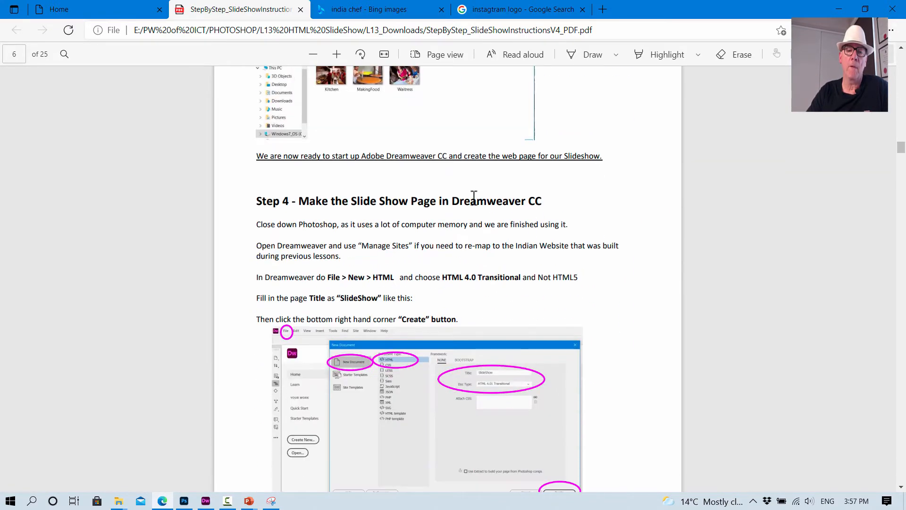
scroll(474, 198, "up", 1)
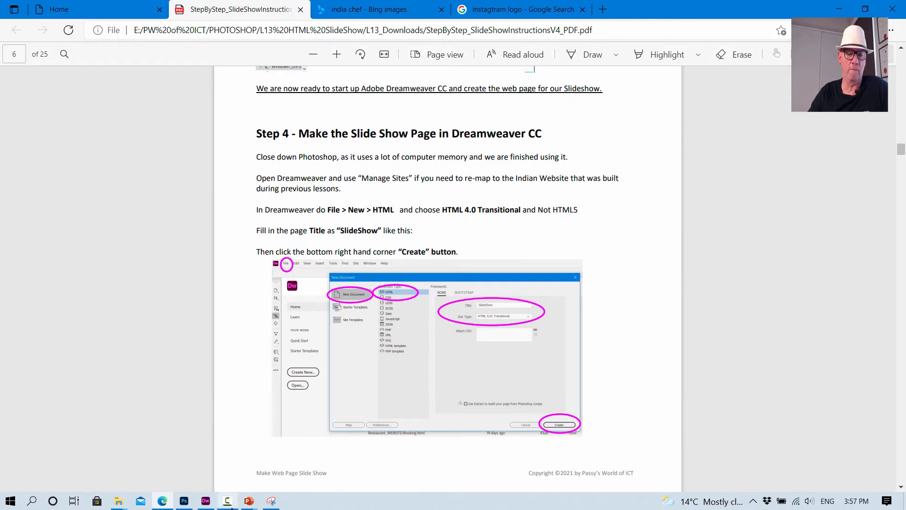
mouse_move(203, 501)
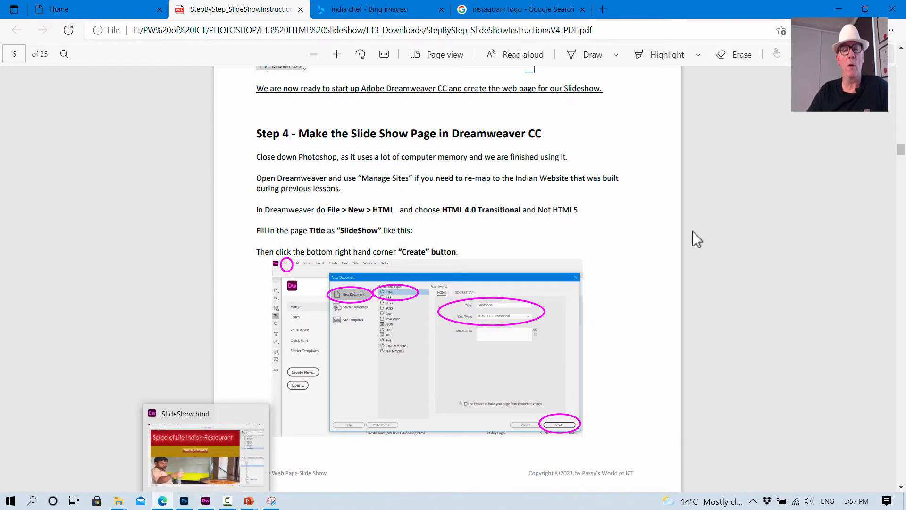
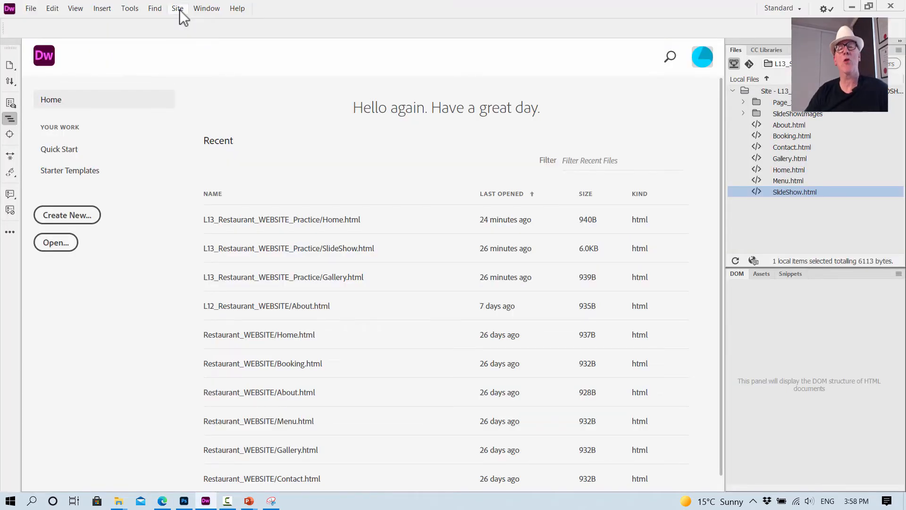
- Switch the active Dreamweaver site to L13_Slideshow1 through Manage Sites
left_click(178, 9)
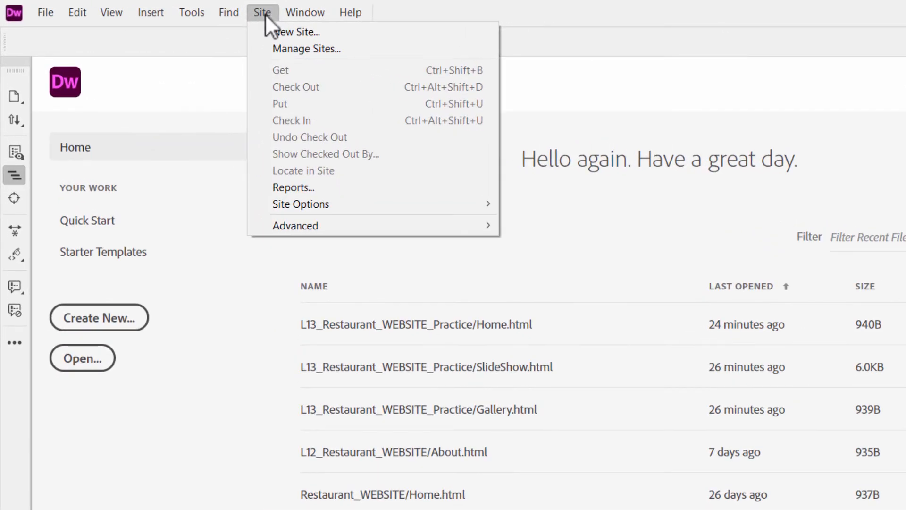
left_click(287, 48)
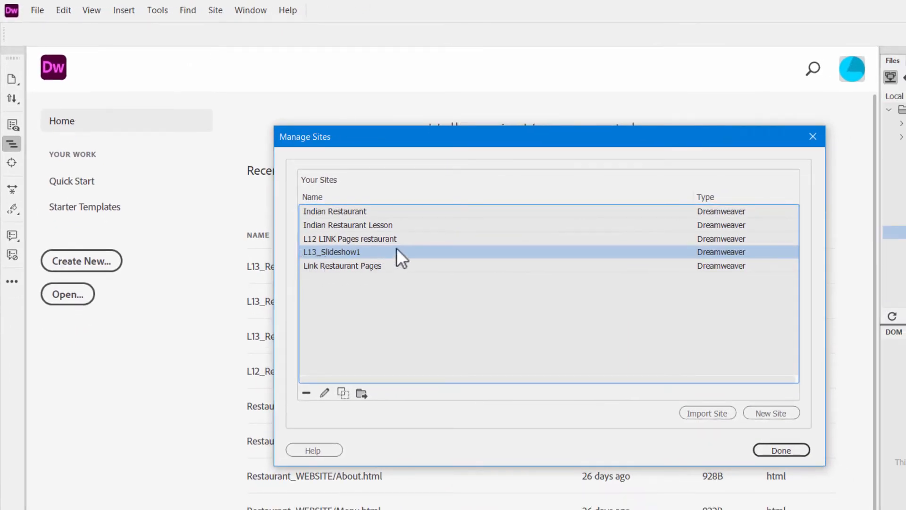
left_click(372, 241)
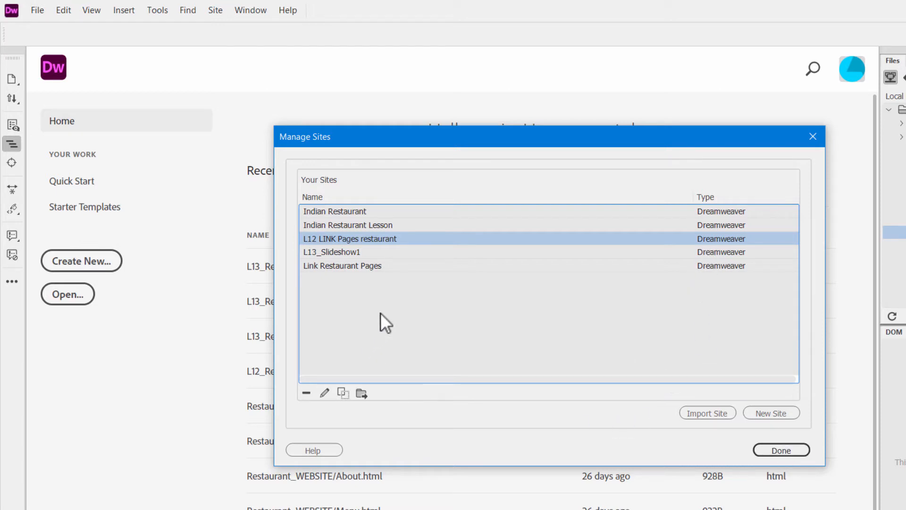
left_click(331, 251)
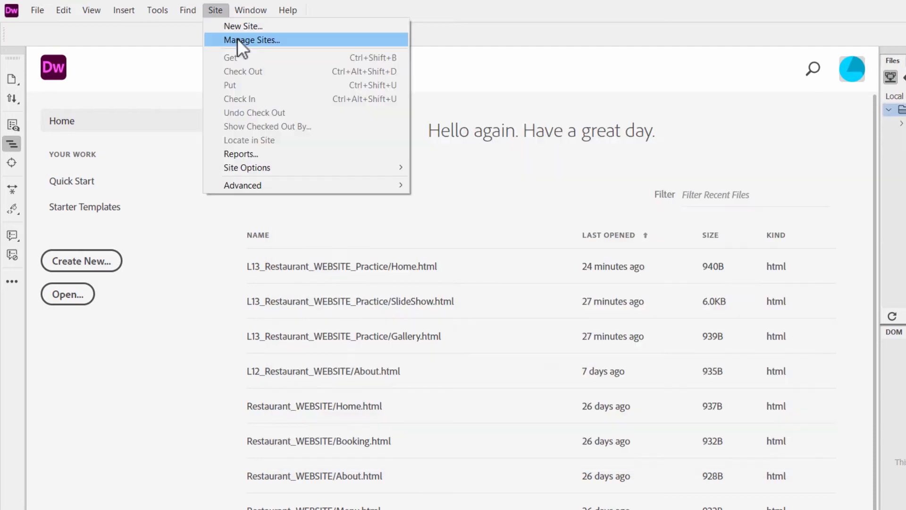
left_click(237, 38)
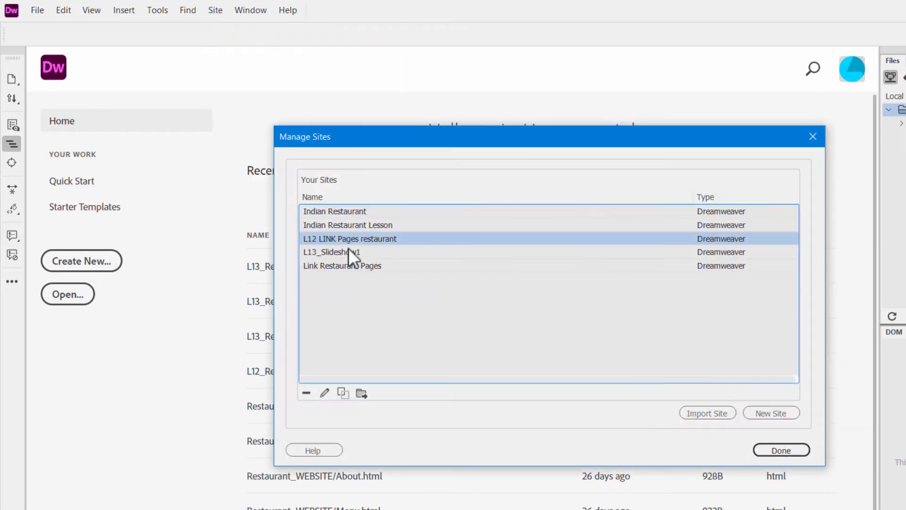
left_click(348, 251)
left_click(774, 449)
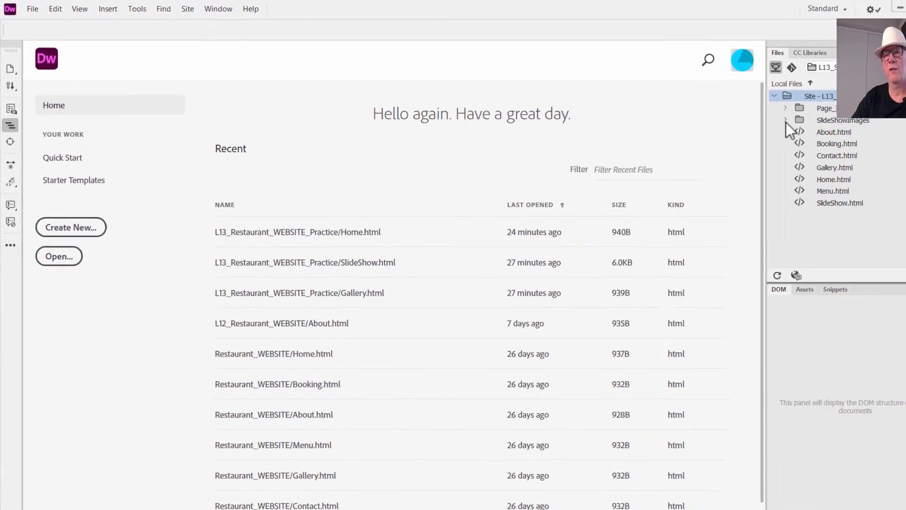
- Check the images in the site's SlideShowImages and Page_Images folders and open GallerySLIDESHOWPageJPG.jpg for viewing
left_click(901, 137)
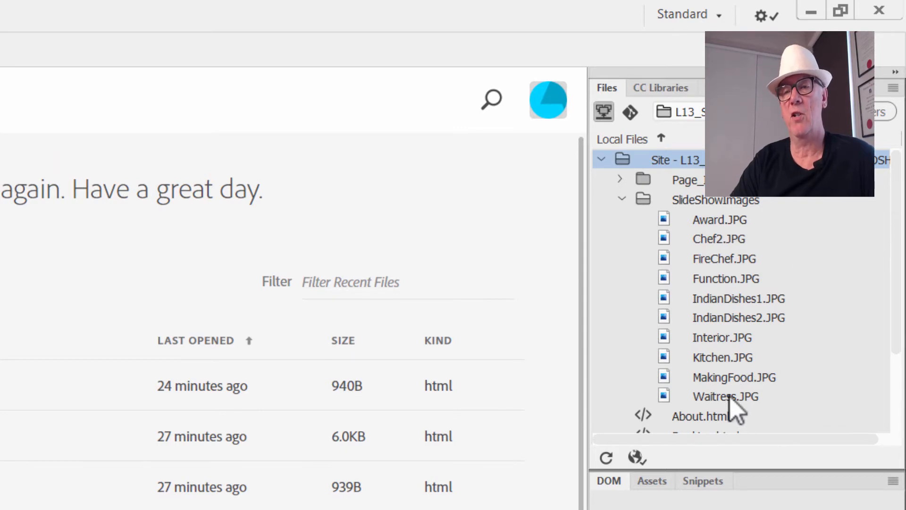
left_click(622, 199)
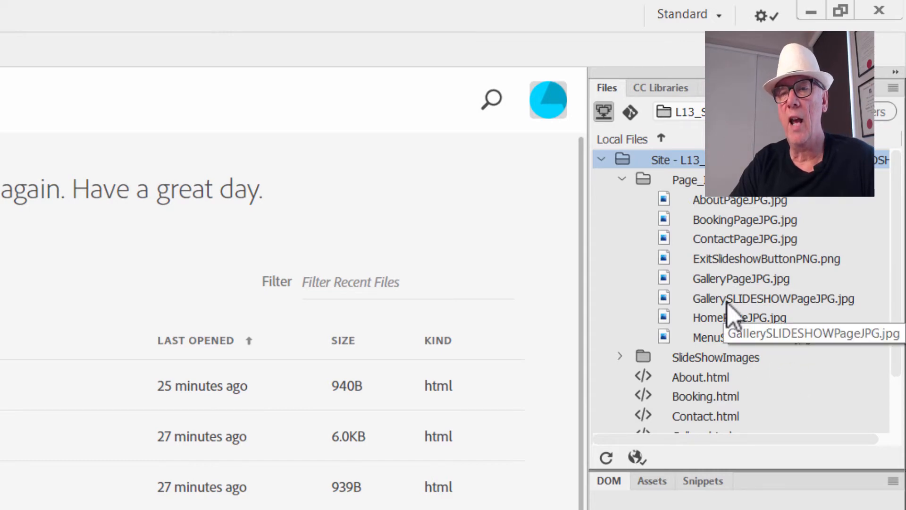
left_click(778, 300)
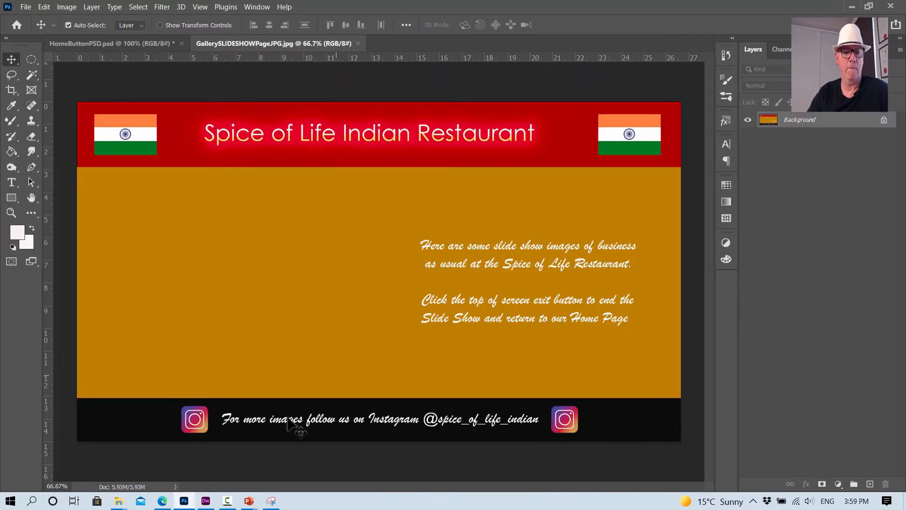
- Close GallerySLIDESHOWPageJPG.jpg in Photoshop and quit the program without saving HomeButtonPSD.psd
left_click(358, 43)
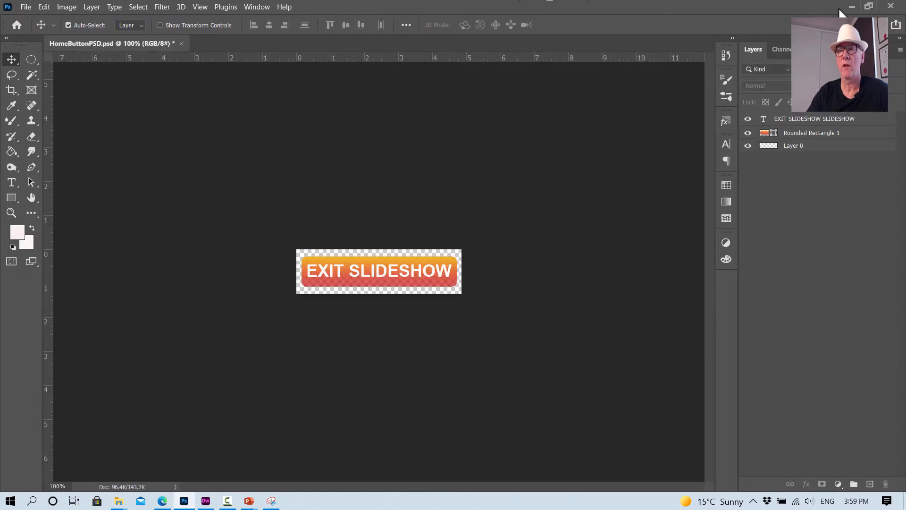
left_click(892, 6)
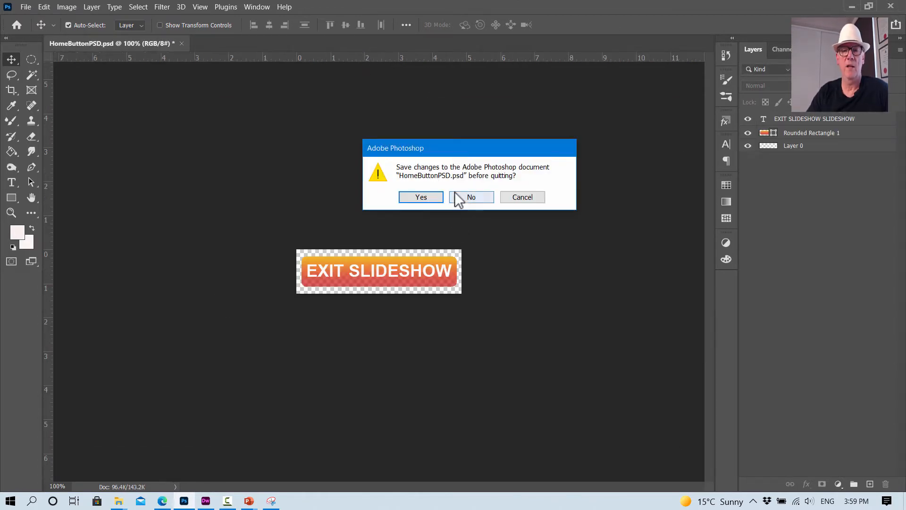
left_click(468, 198)
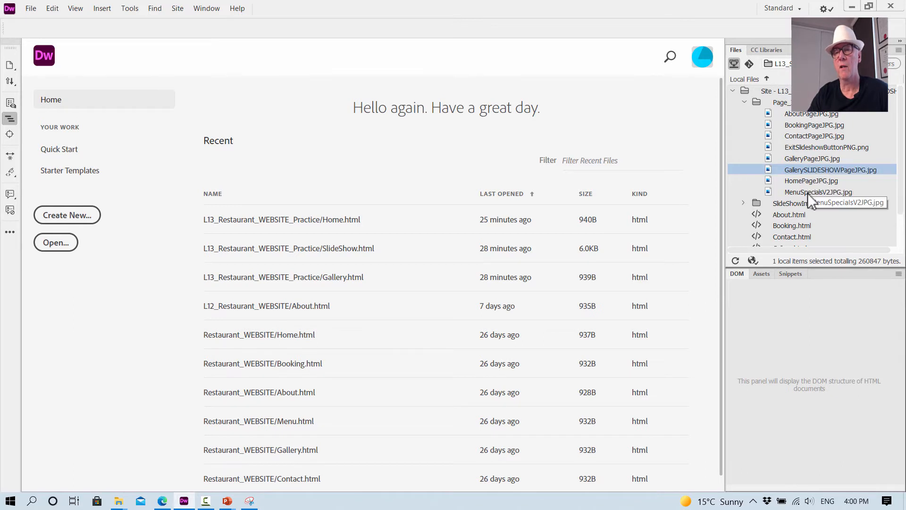
- Locate ExitSlideshowButtonPNG.png among the page images, then read the new-page title and doc type settings in the PDF instructions
left_click(807, 147)
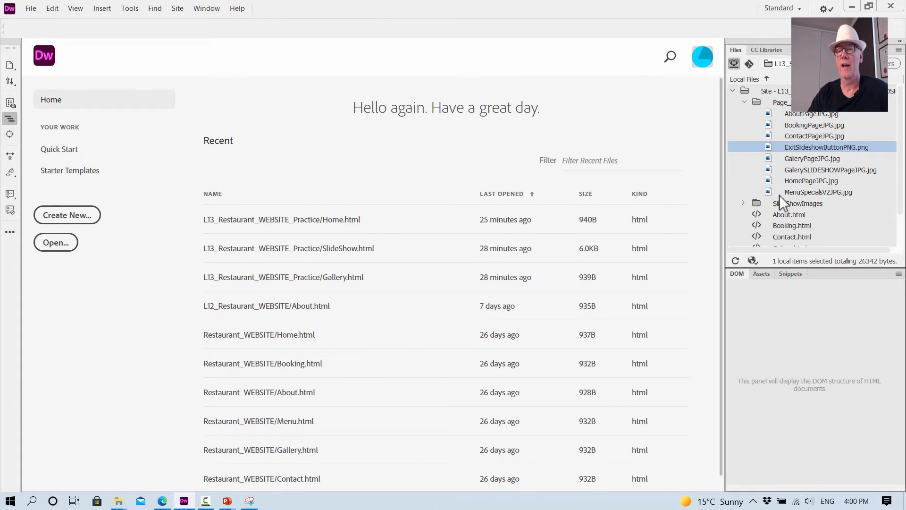
left_click(745, 102)
key("alt+Tab")
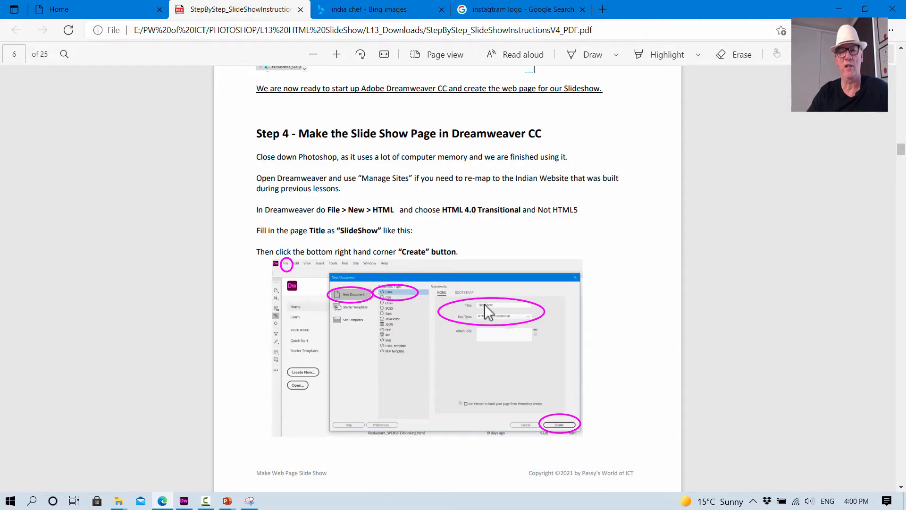
left_click_drag(365, 229, 381, 230)
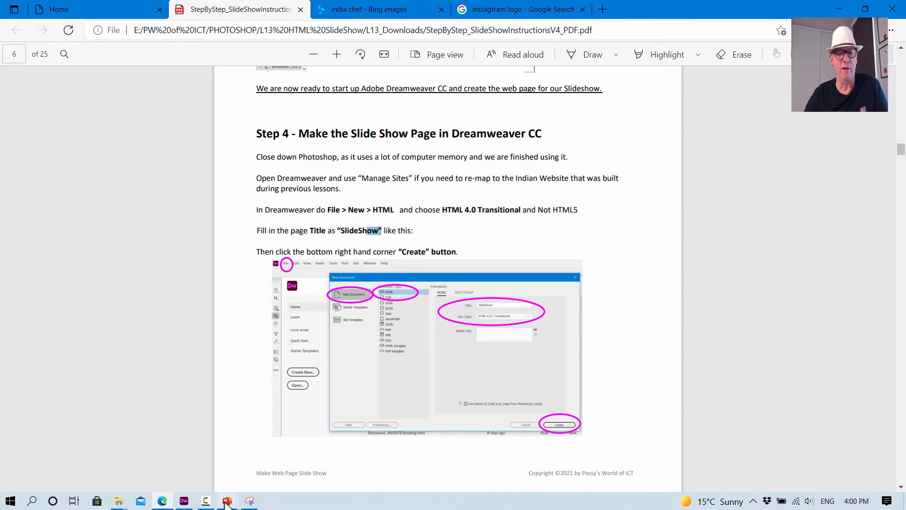
- Return to Dreamweaver, close Gallery.html and create a new HTML 4.01 Transitional document titled "Slide Show"
left_click(184, 501)
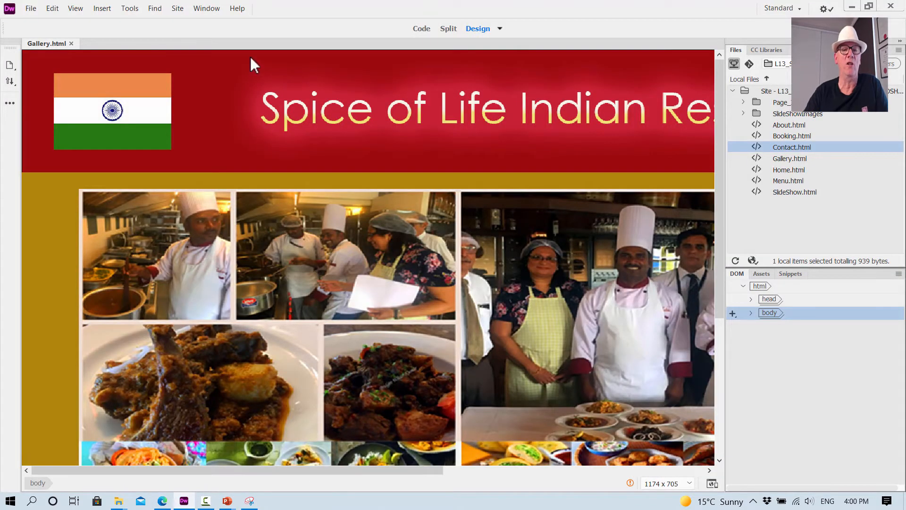
left_click(71, 43)
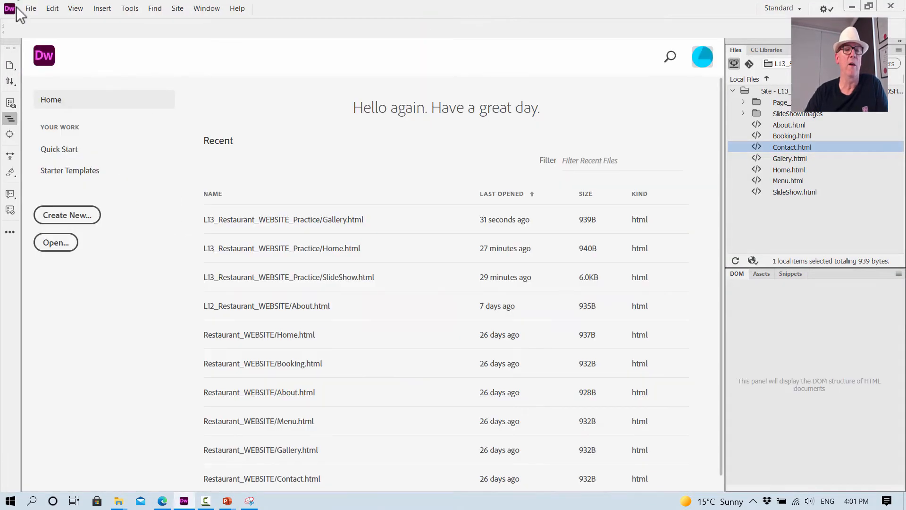
left_click(34, 8)
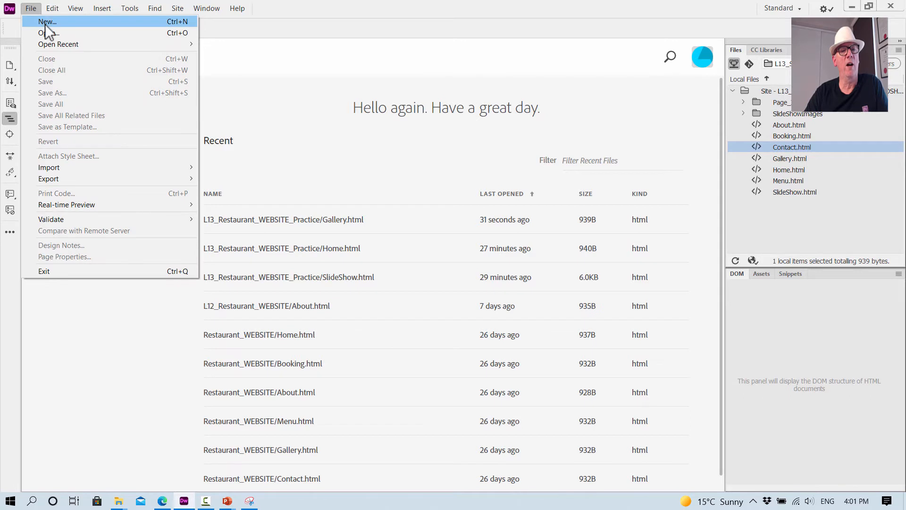
left_click(44, 24)
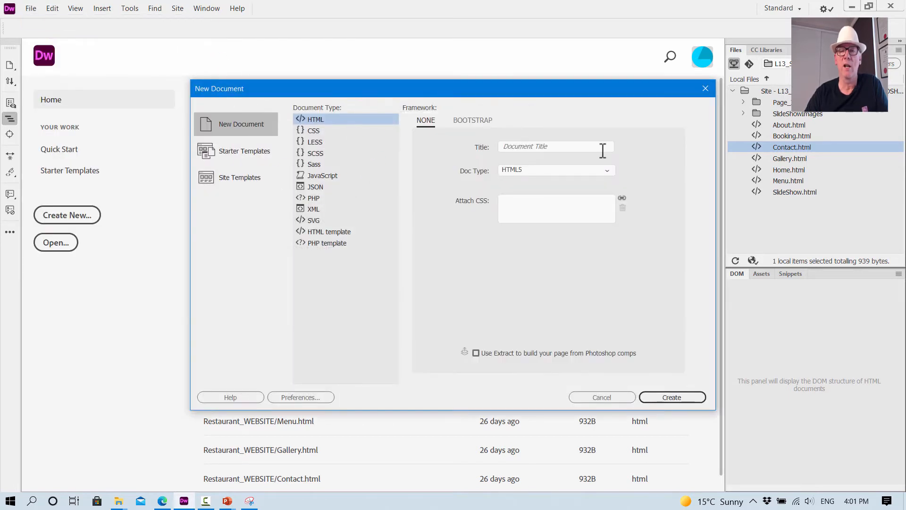
left_click(571, 148)
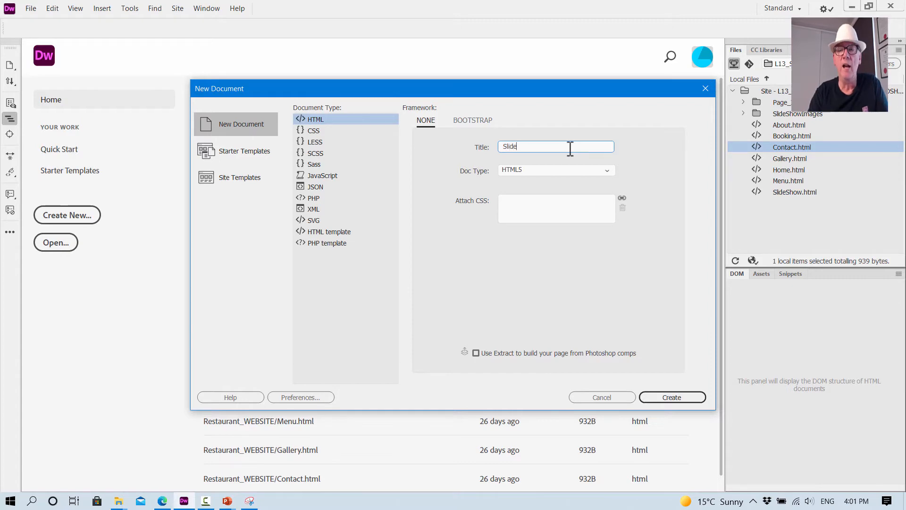
type("Slide Sh")
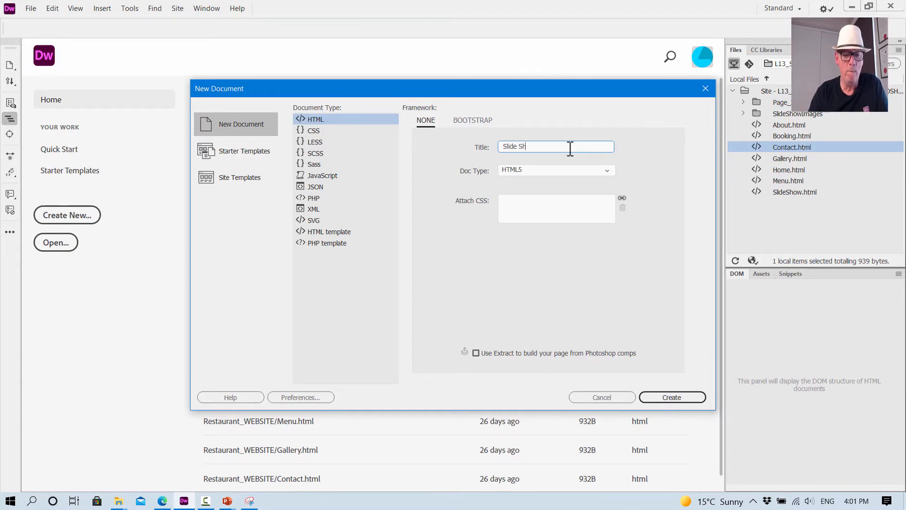
type("ow")
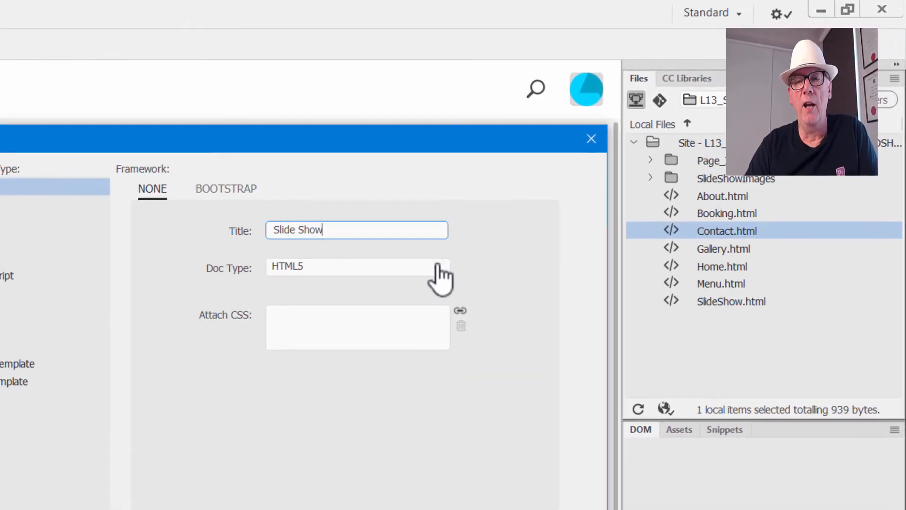
left_click(592, 171)
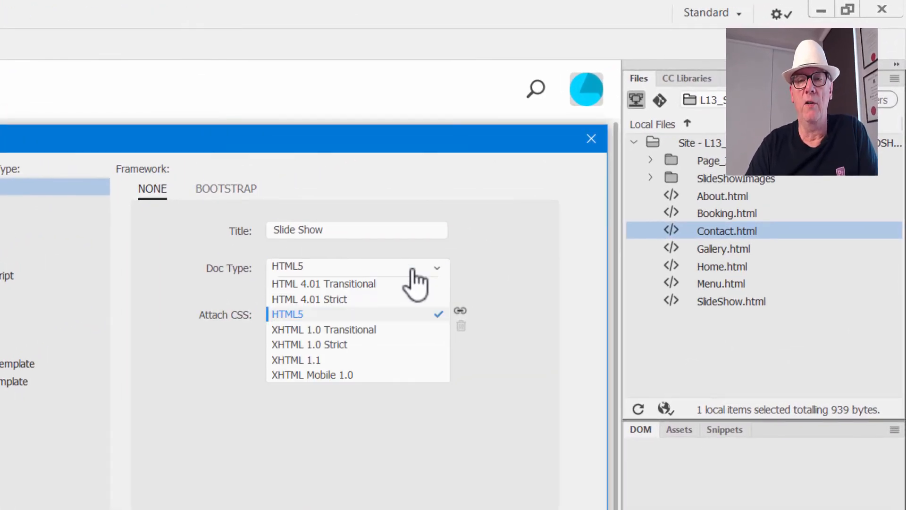
left_click(336, 285)
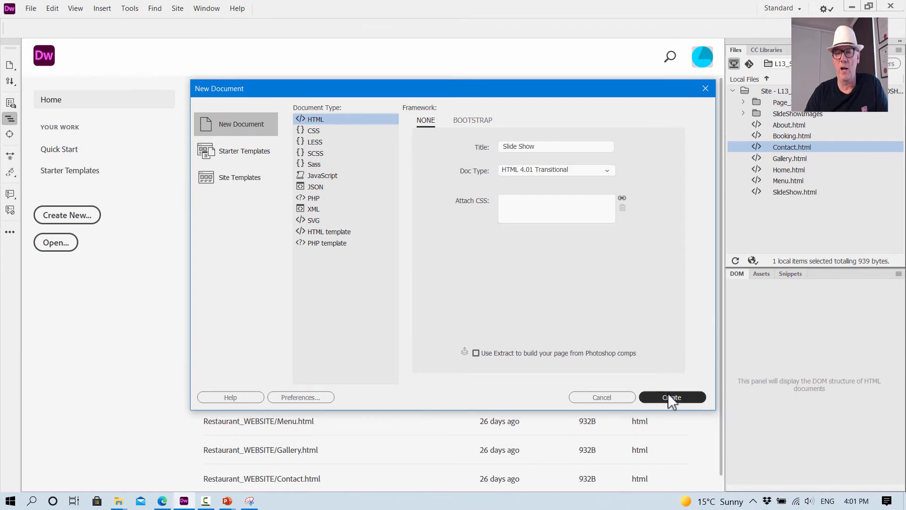
left_click(669, 396)
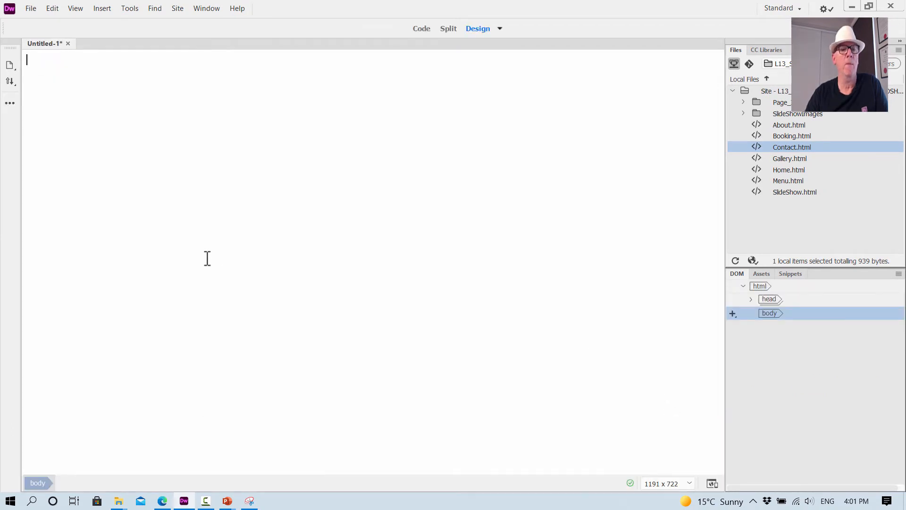
- Save the new page as LessonSlideShow.html in the L13_Restaurant_WEBSITE_Practice folder
left_click(33, 10)
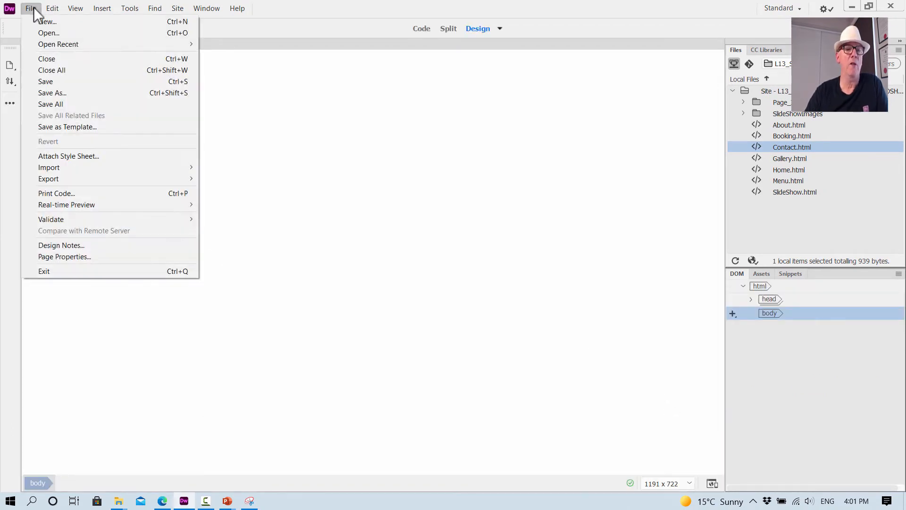
left_click(61, 92)
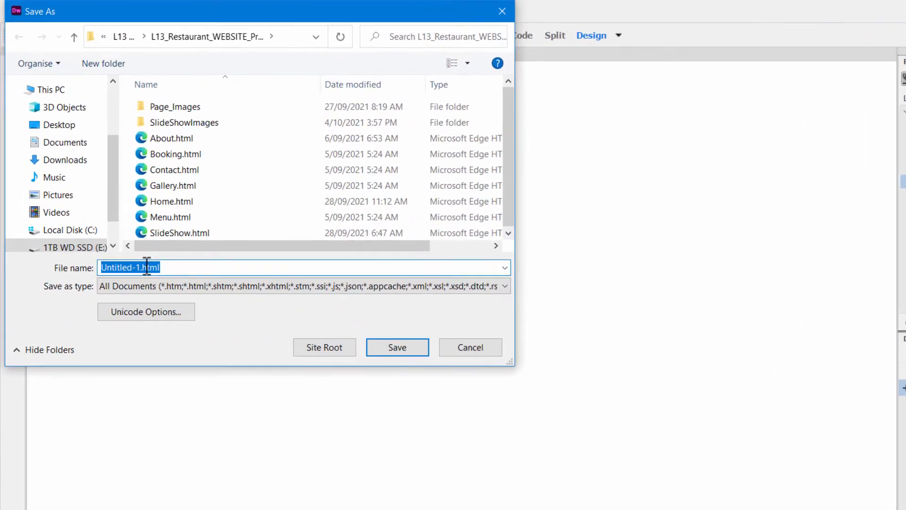
left_click(119, 215)
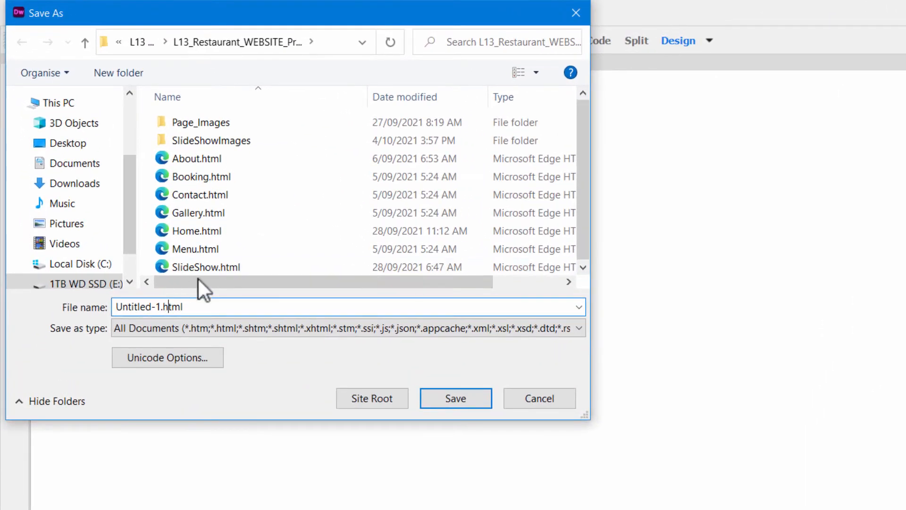
left_click(206, 267)
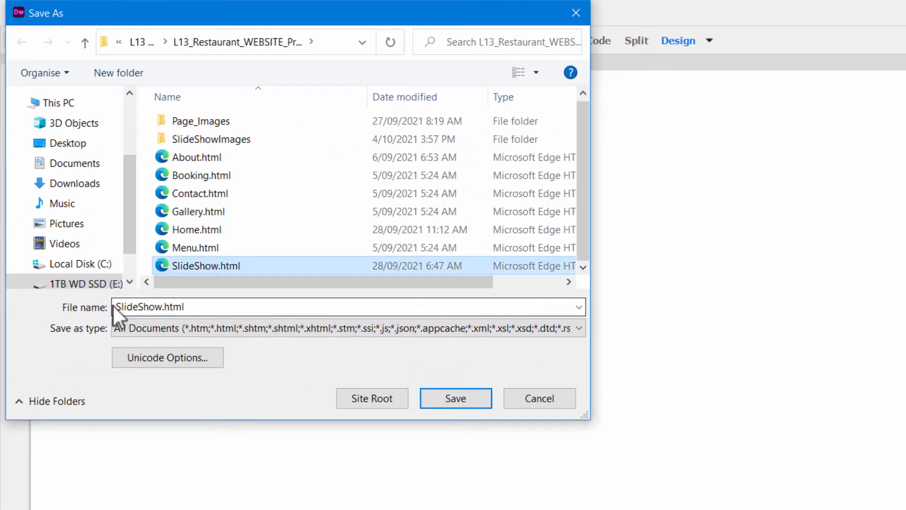
left_click_drag(119, 306, 251, 287)
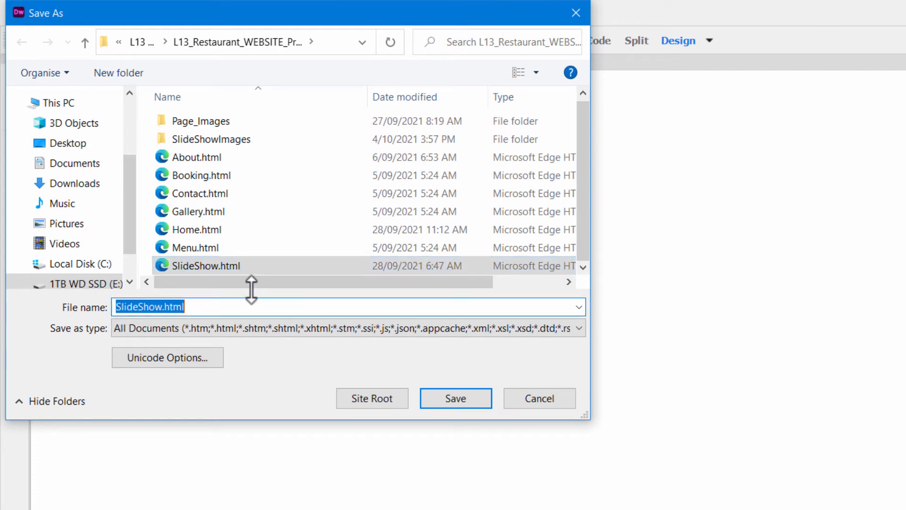
left_click(117, 307)
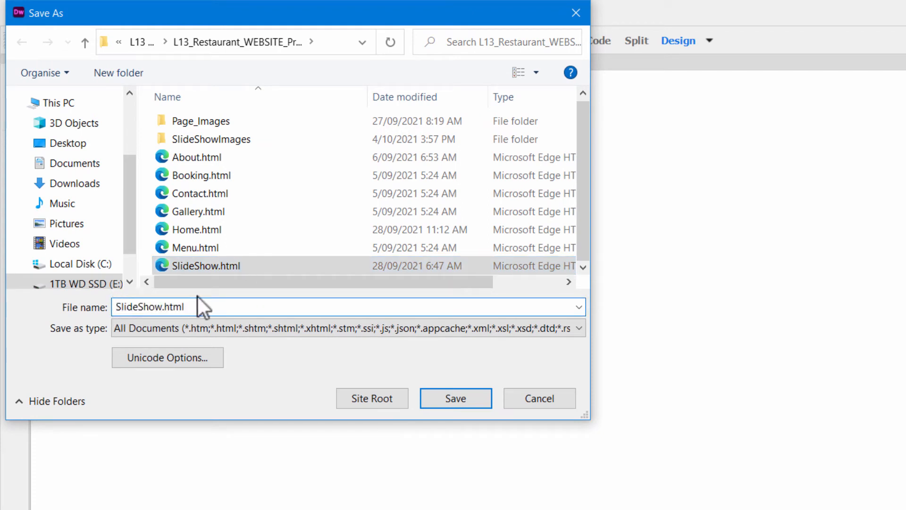
type("Lesson")
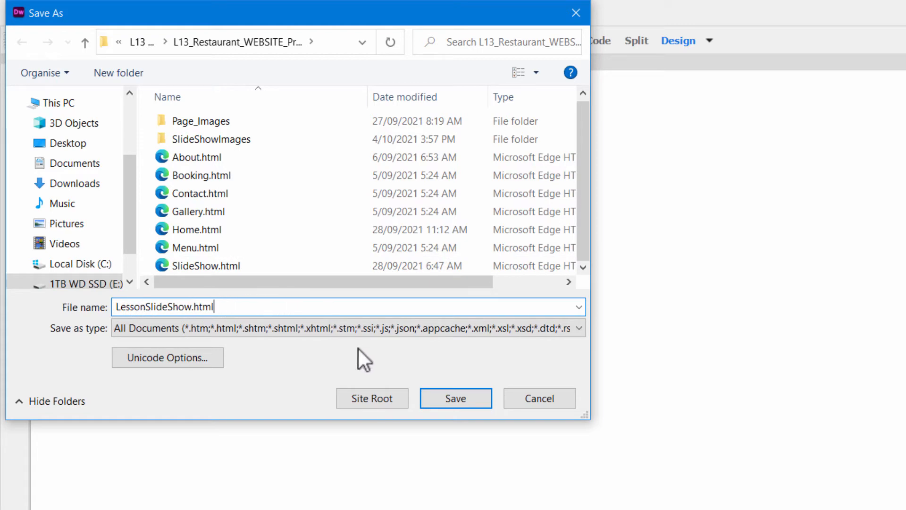
left_click(452, 395)
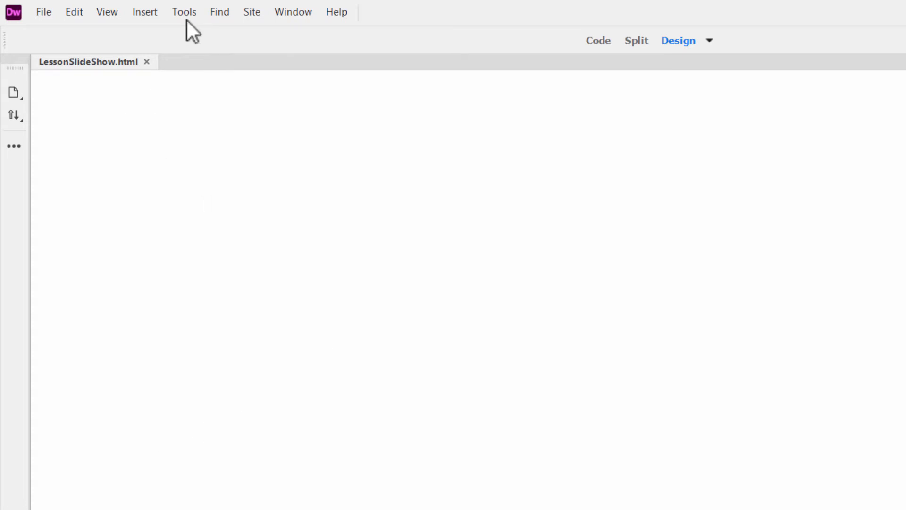
left_click(157, 14)
left_click(170, 46)
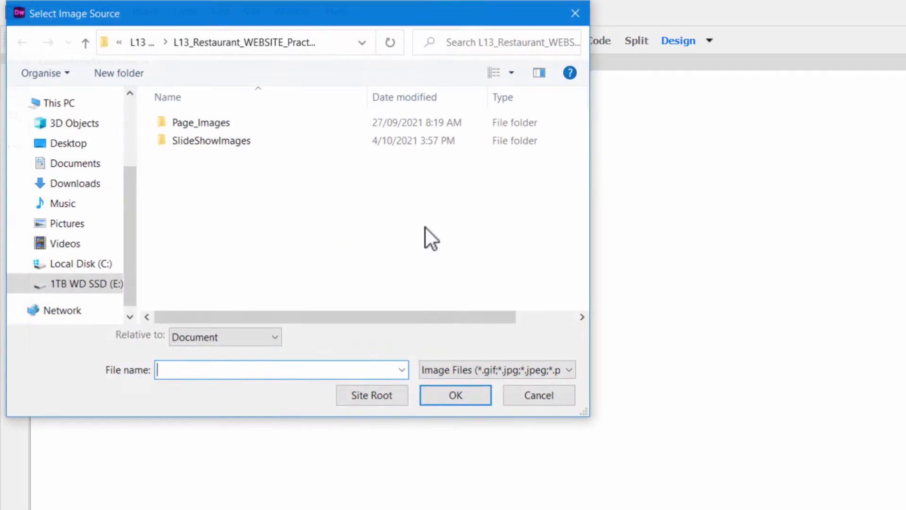
double_click(219, 124)
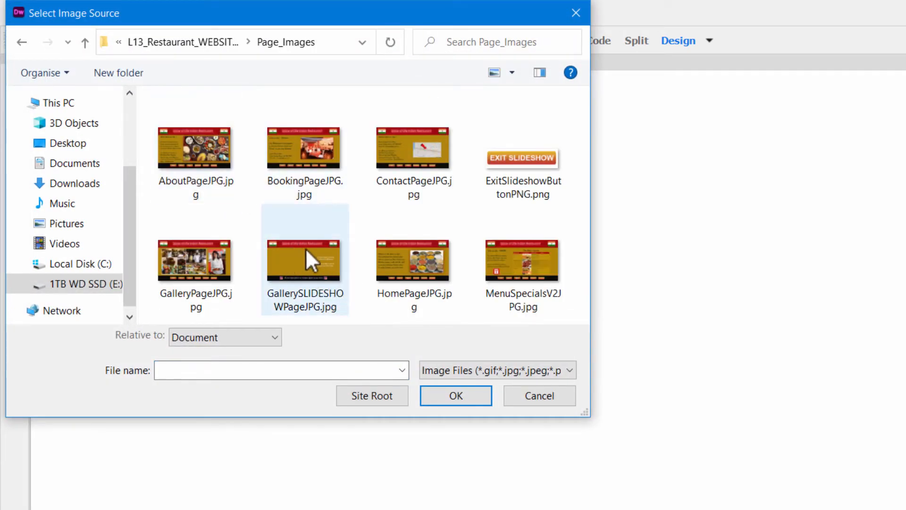
left_click(535, 399)
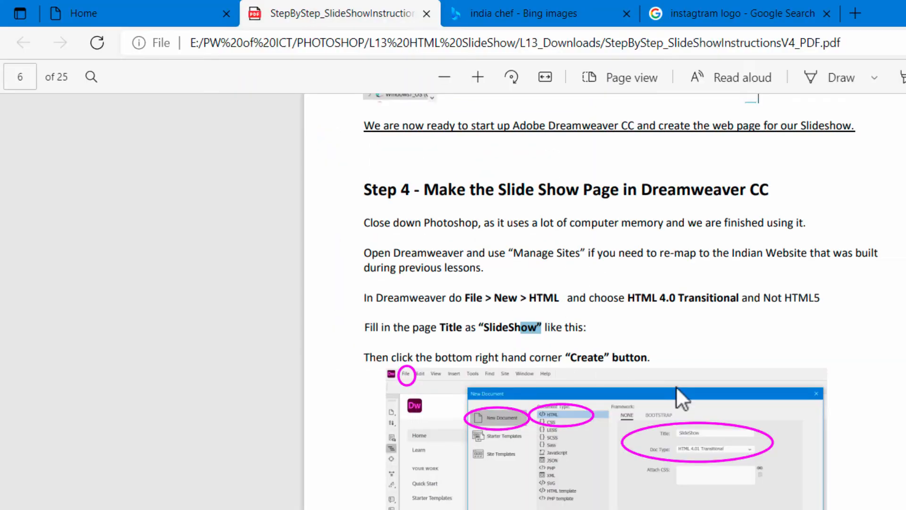
- Read Step 5 of the PDF instructions on importing and setting the page background image
scroll(718, 407, "down", 10)
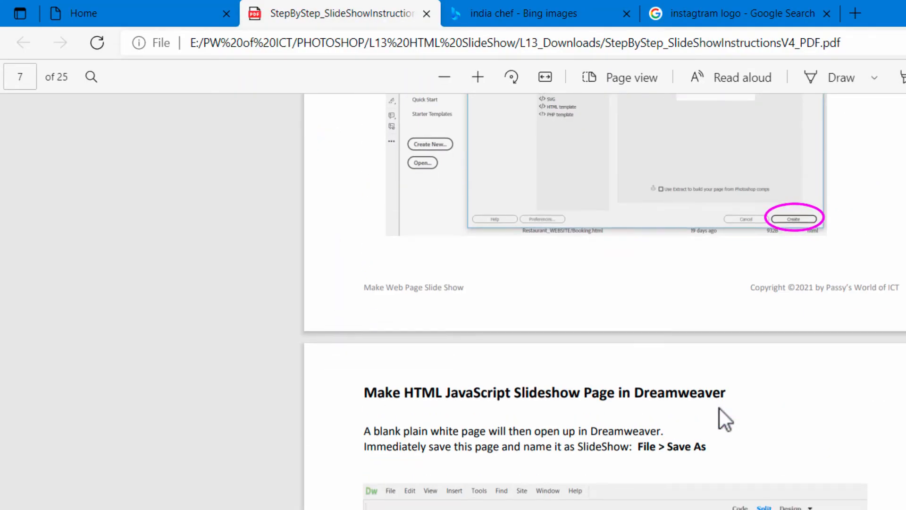
scroll(720, 409, "down", 1)
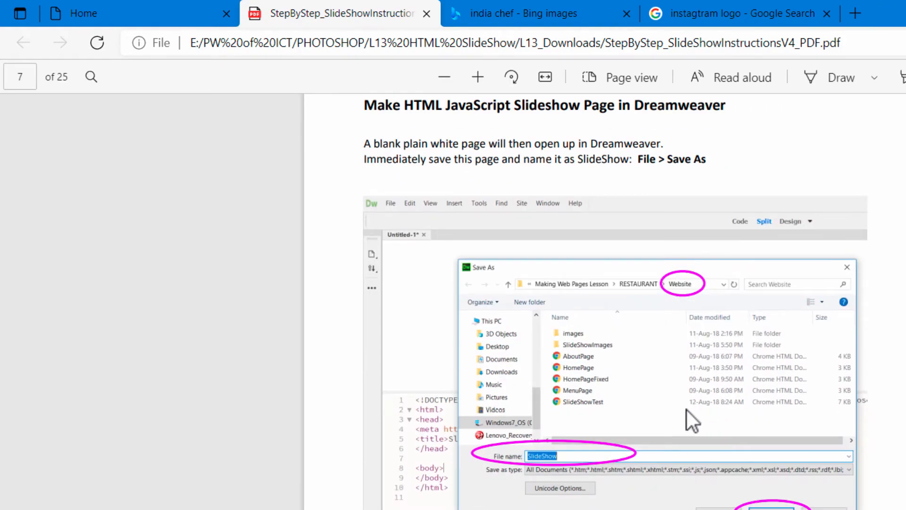
scroll(662, 357, "down", 10)
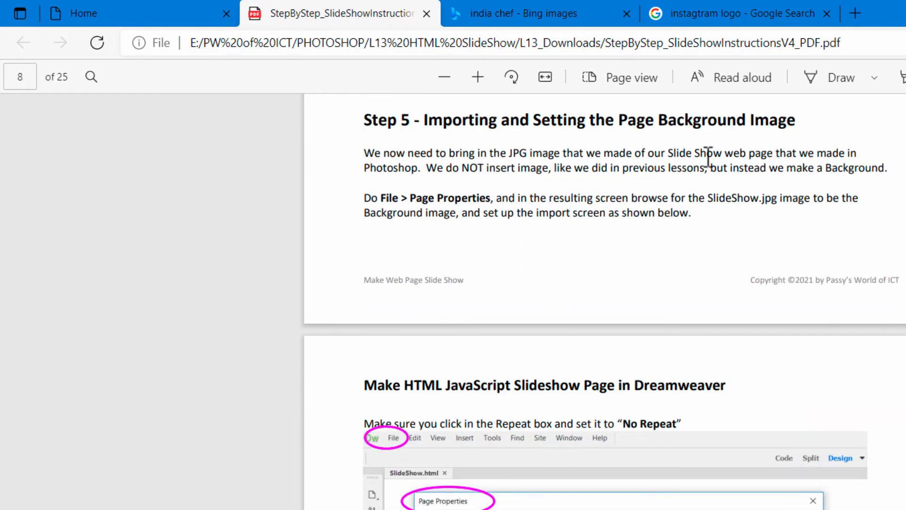
scroll(520, 325, "down", 2)
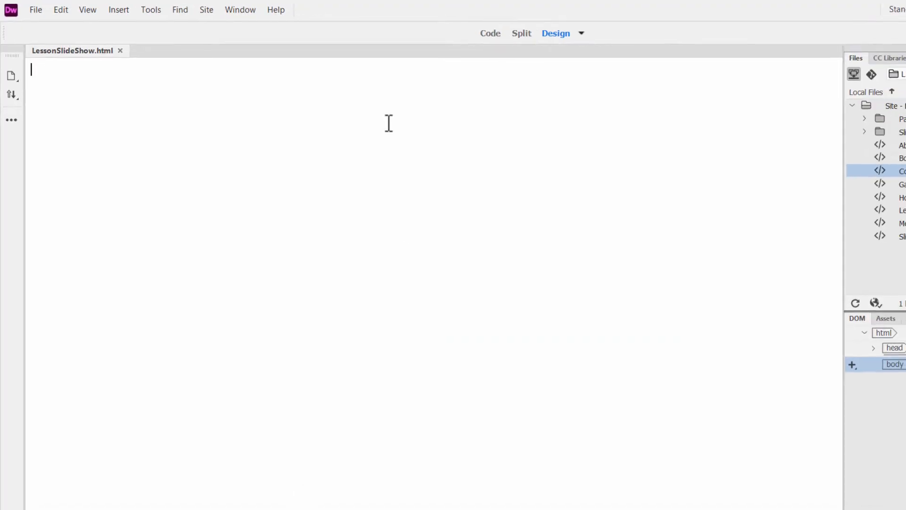
- In Dreamweaver's page properties, choose GallerySLIDESHOWPageJPG.jpg from the Page_Images folder as the page's background image
left_click(32, 10)
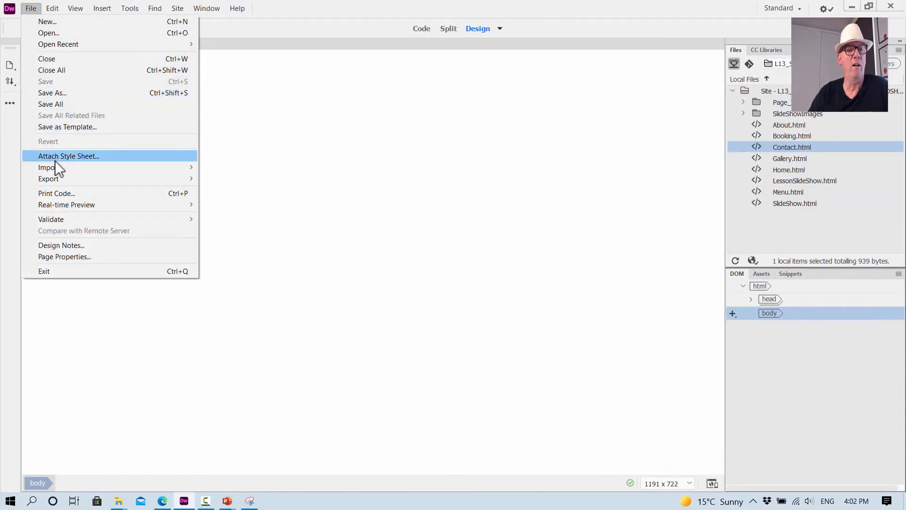
left_click(83, 255)
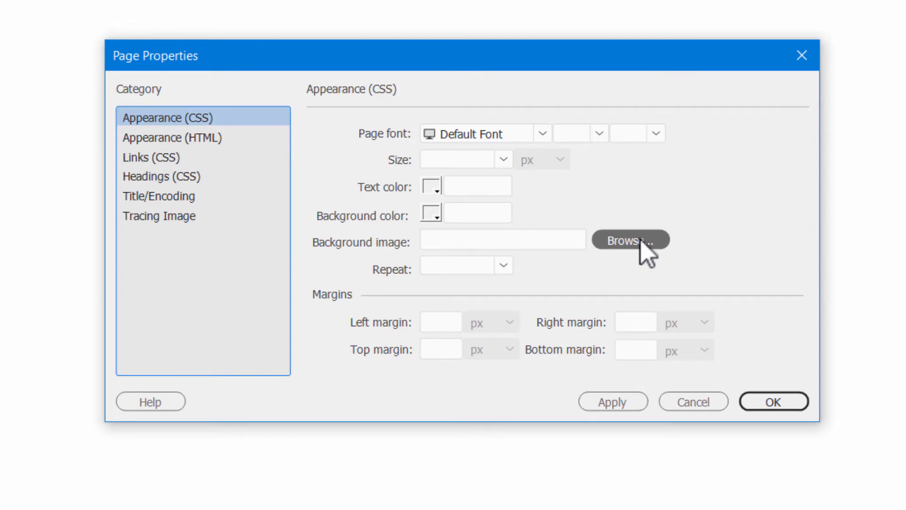
left_click(642, 241)
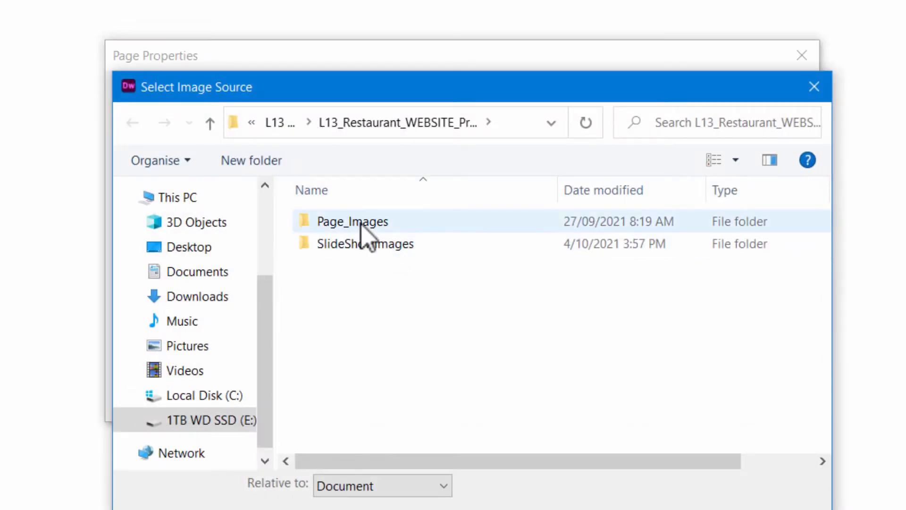
double_click(359, 222)
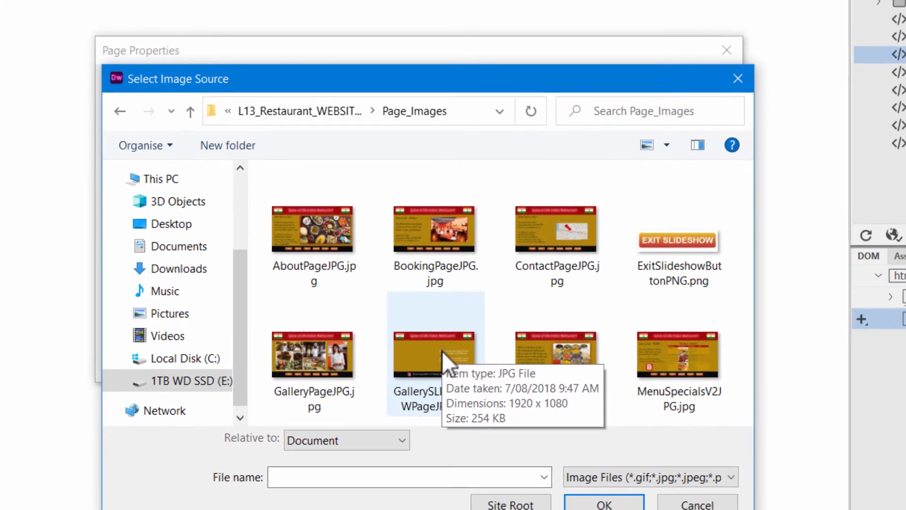
left_click(491, 400)
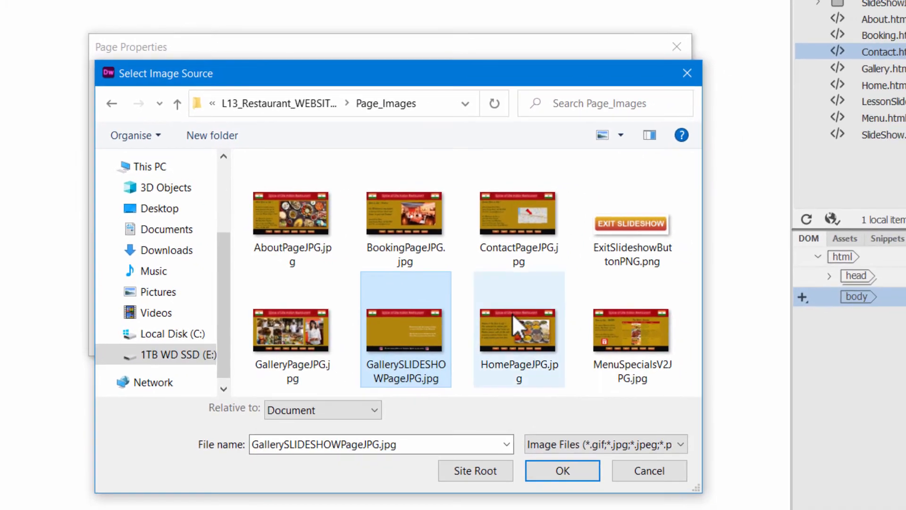
left_click(557, 471)
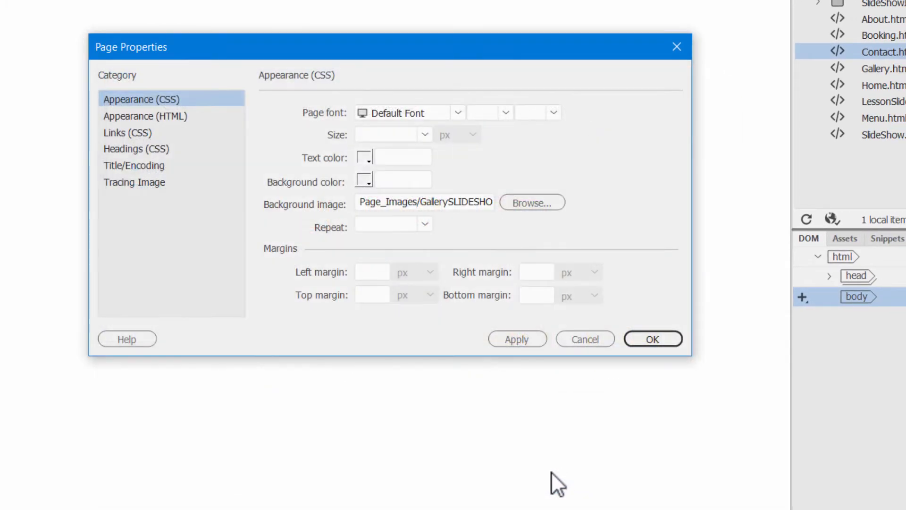
- Set the background image's repeat option to no-repeat and accept the page properties
left_click(424, 224)
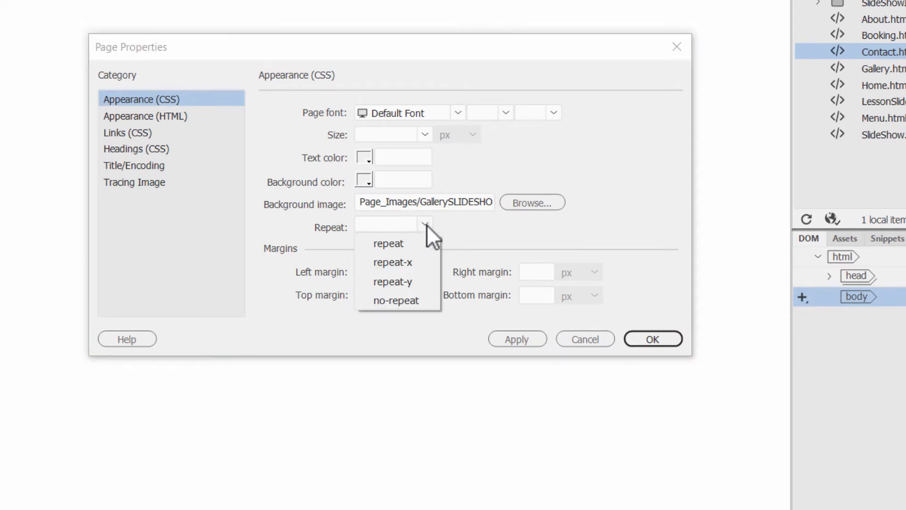
left_click(390, 297)
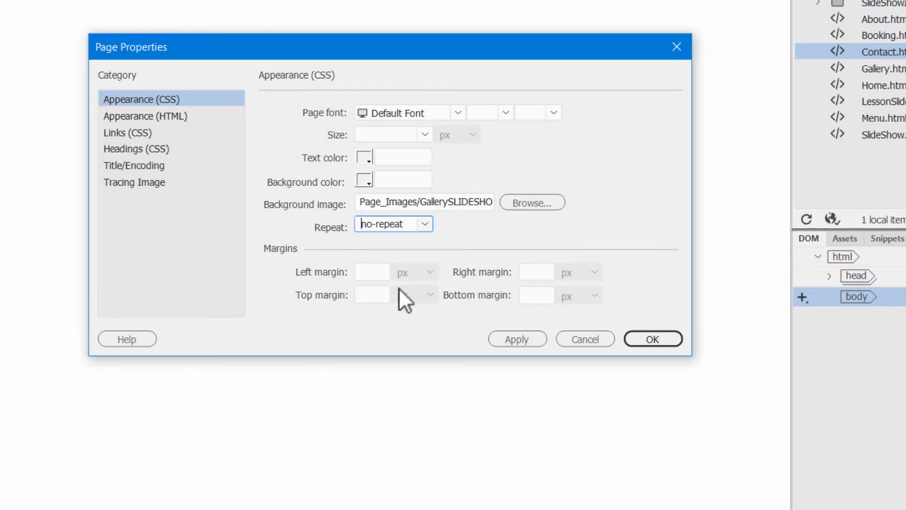
left_click(424, 224)
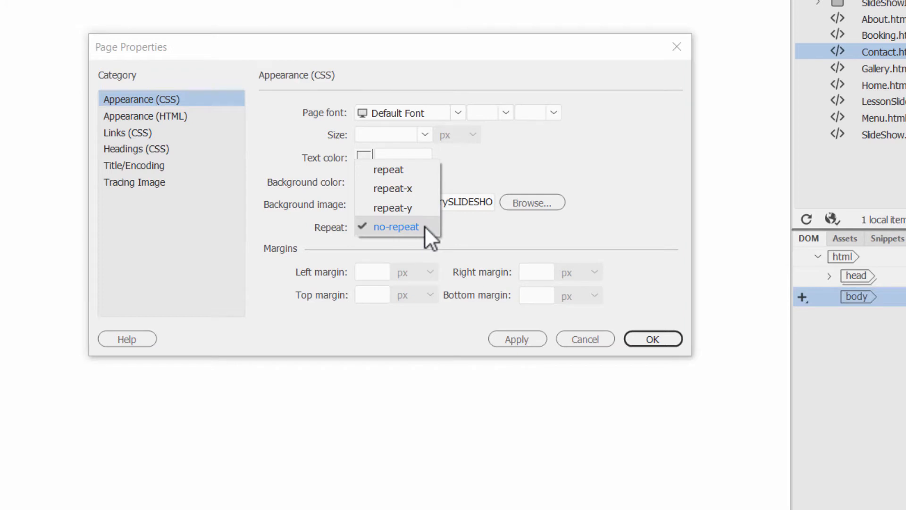
left_click(393, 227)
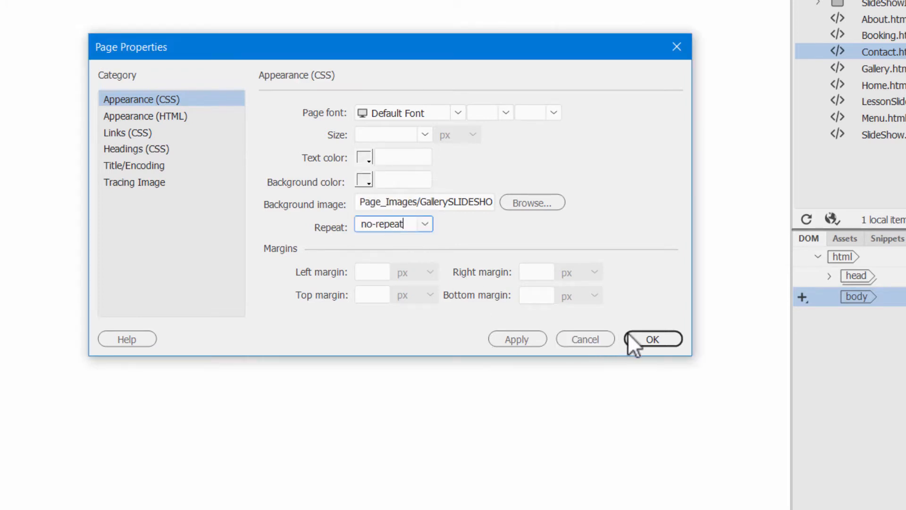
left_click(656, 340)
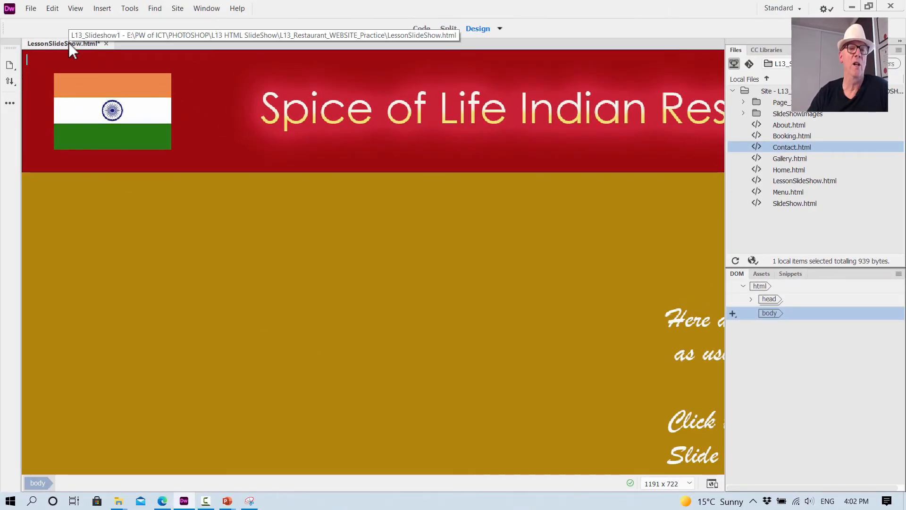
- Save LessonSlideShow.html while previewing it in Google Chrome, shrink the page until all of it fits, and close the preview
right_click(69, 42)
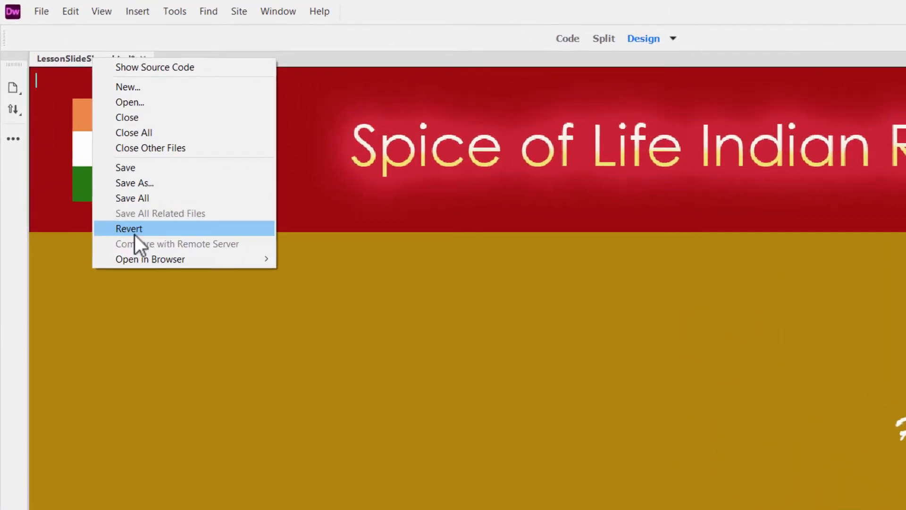
mouse_move(154, 284)
left_click(369, 301)
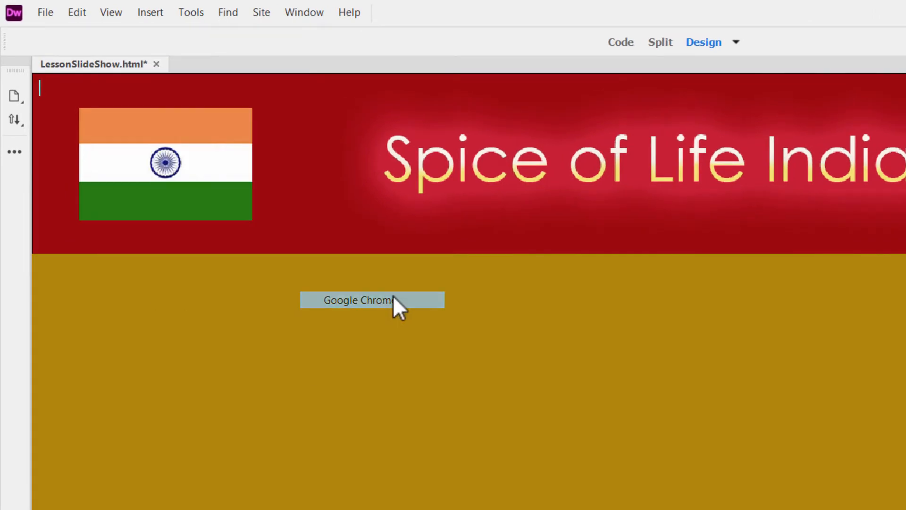
left_click(602, 408)
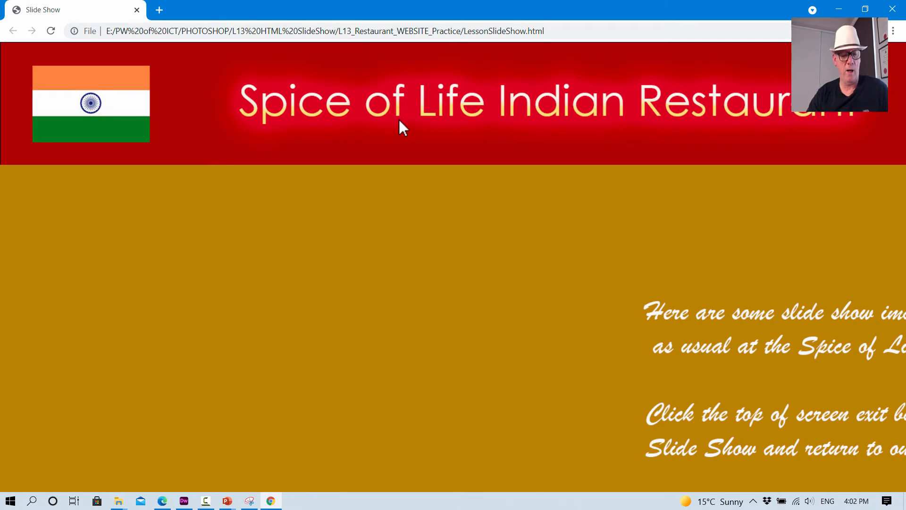
key("ctrl+minus")
key("ctrl+minus")
key("ctrl+minus")
key("ctrl+minus")
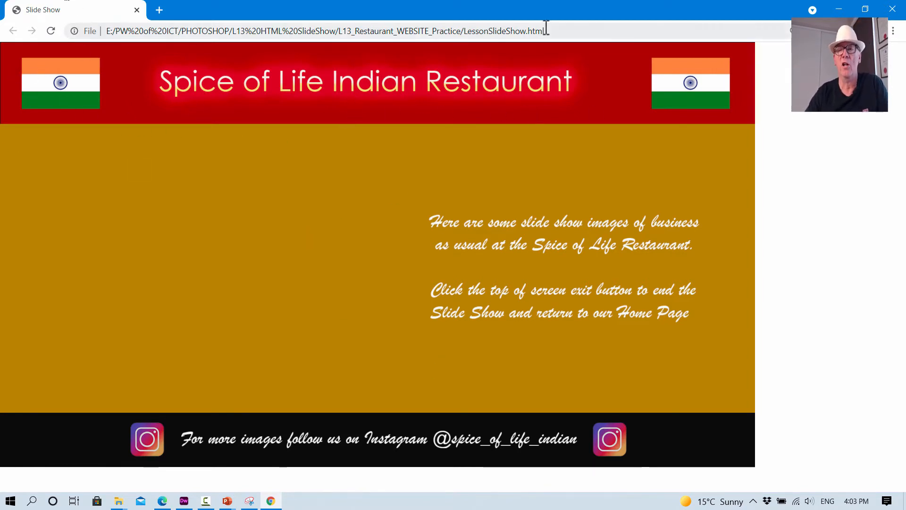
left_click(892, 9)
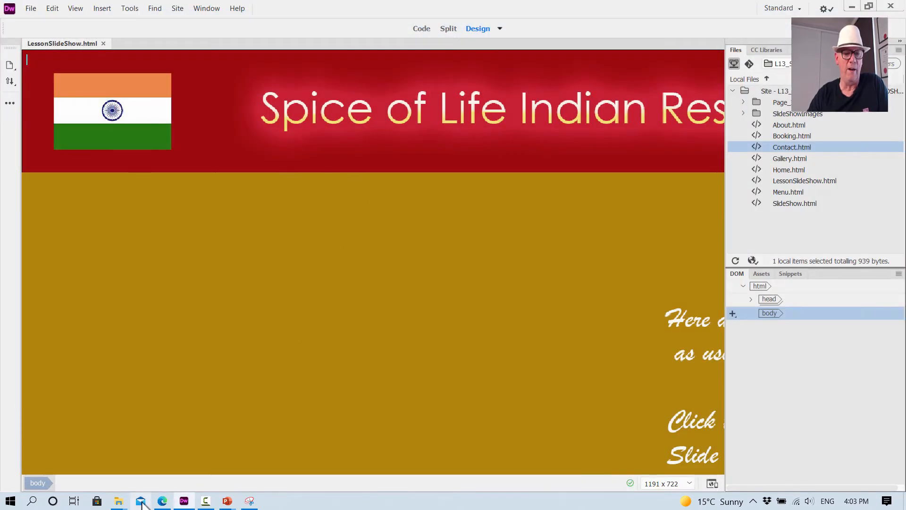
- Switch to the PDF in Edge and read Steps 6 and 7 on previewing the page and setting its browser title
left_click(162, 500)
scroll(427, 307, "down", 6)
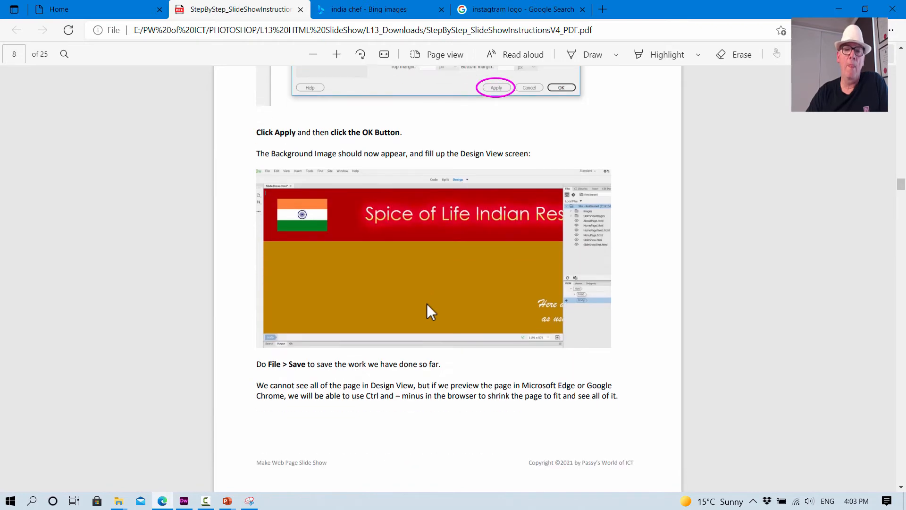
scroll(426, 304, "down", 6)
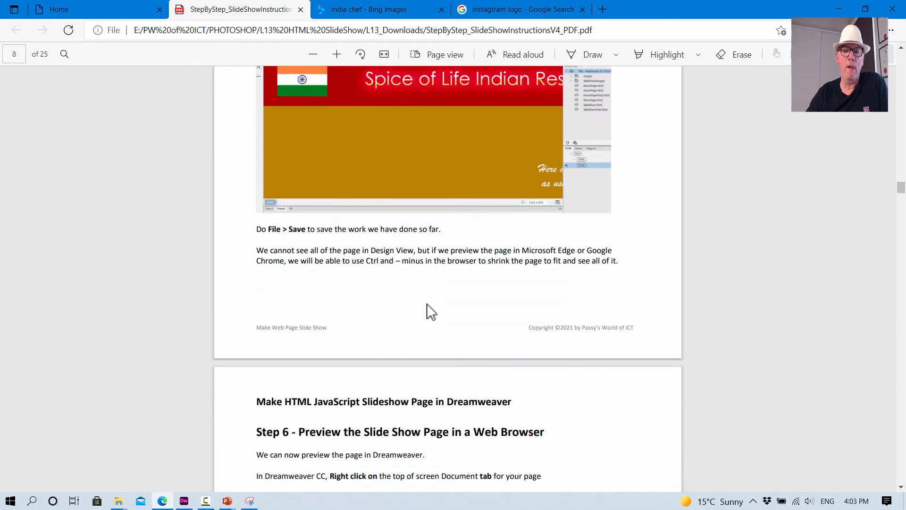
scroll(409, 326, "down", 10)
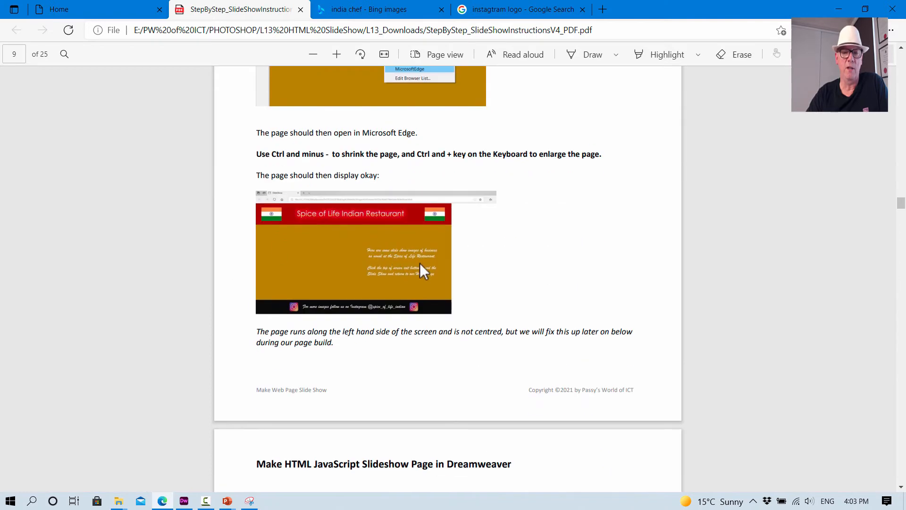
scroll(420, 262, "down", 8)
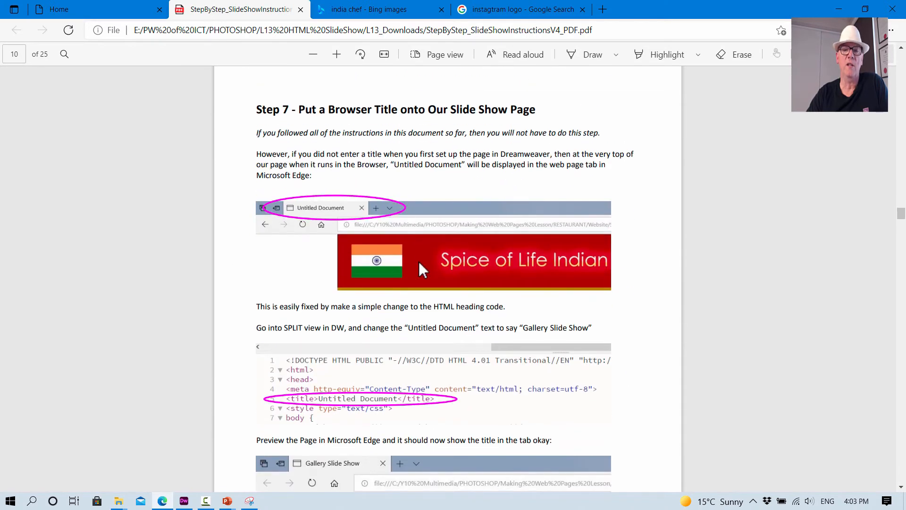
scroll(419, 263, "down", 1)
scroll(419, 262, "up", 1)
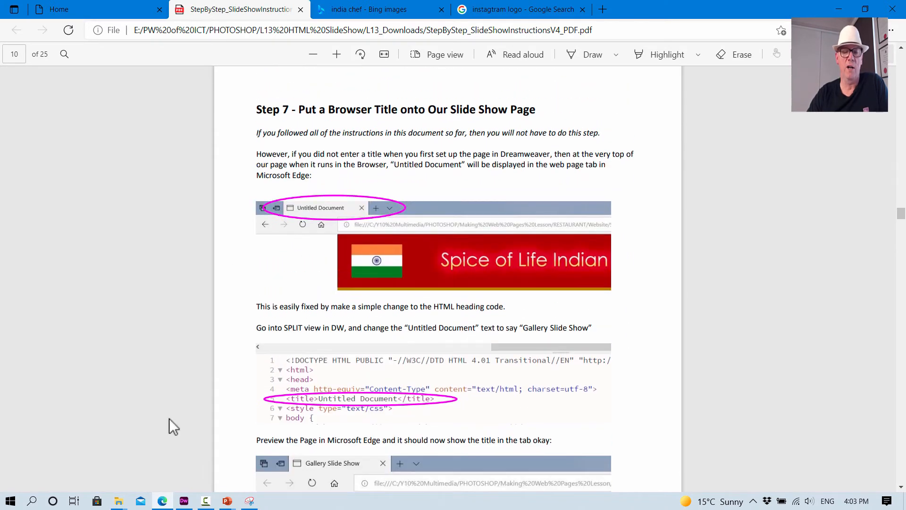
- Return to Dreamweaver, check the page's browser tab title in a Google Chrome preview, and close the preview
left_click(184, 501)
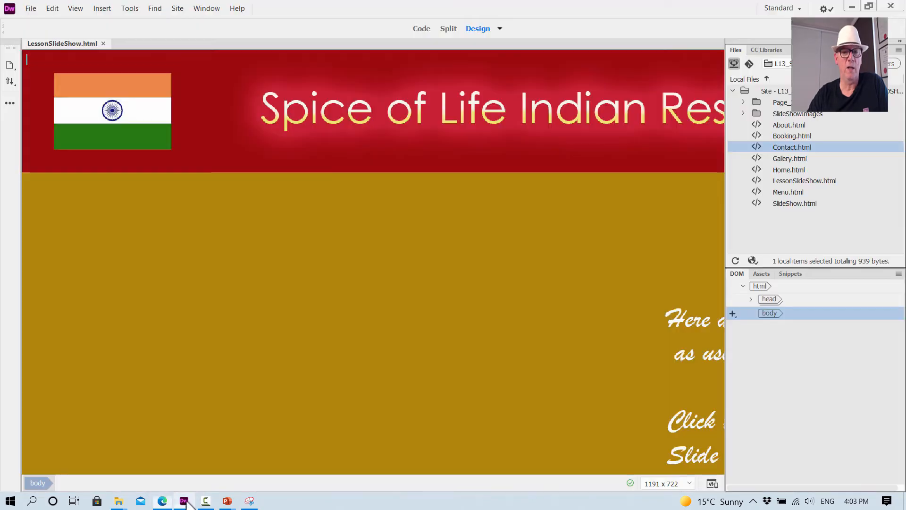
right_click(66, 45)
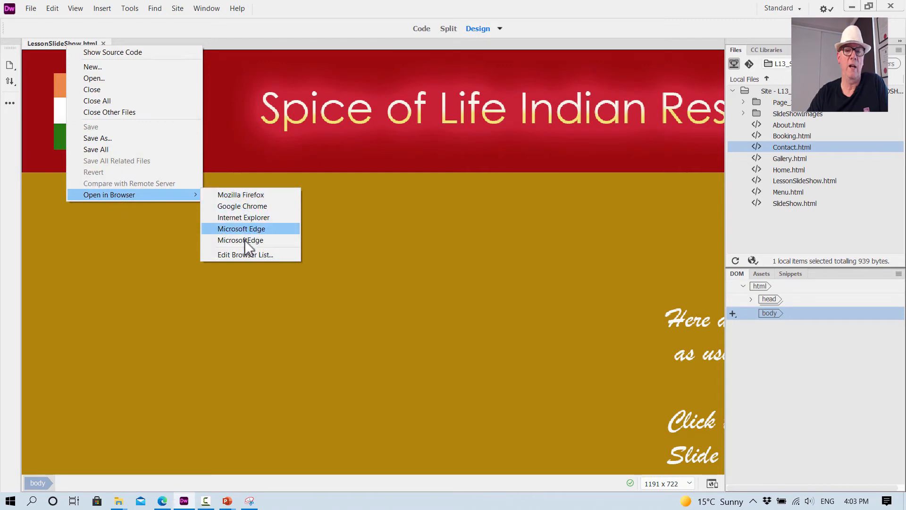
left_click(253, 206)
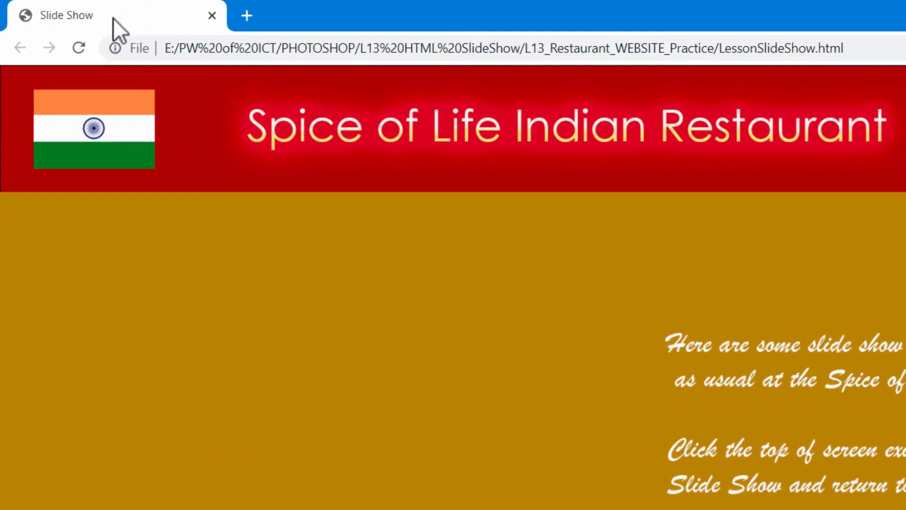
left_click(102, 17)
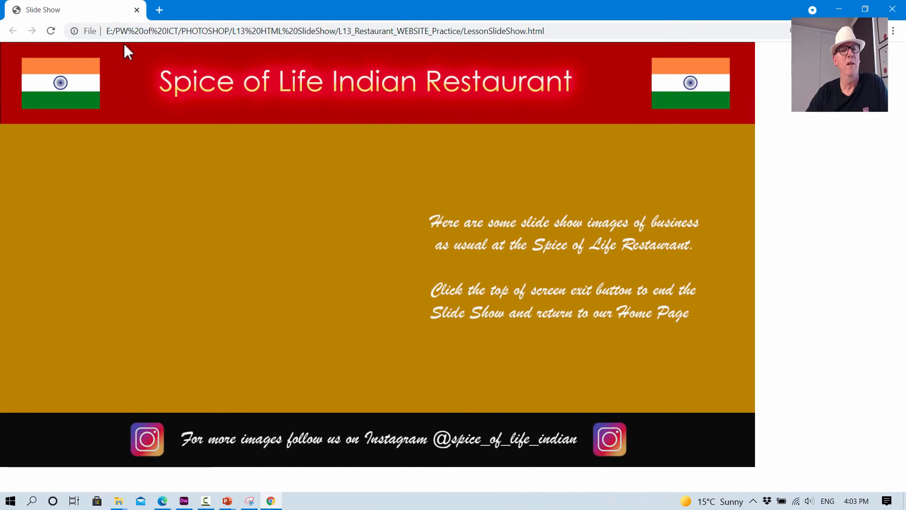
left_click(893, 9)
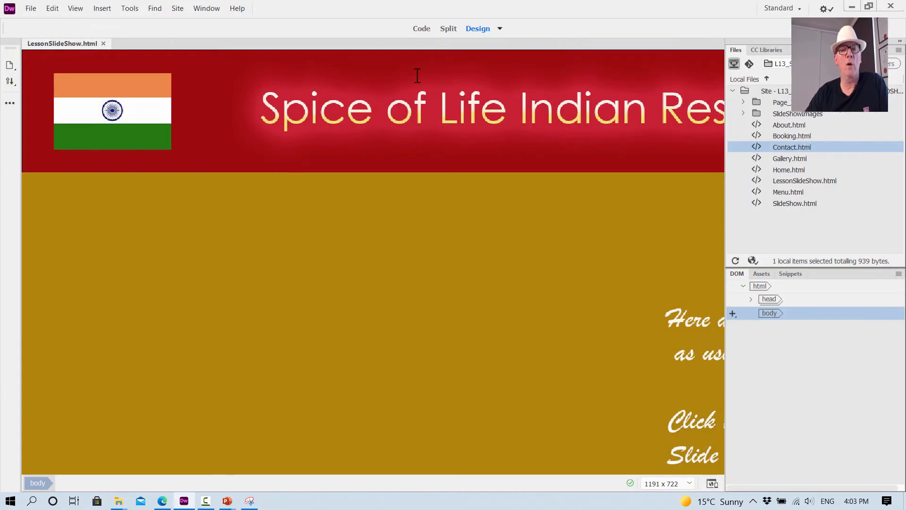
- Show the page in Split view and locate the text inside the title tag in the code
left_click(448, 29)
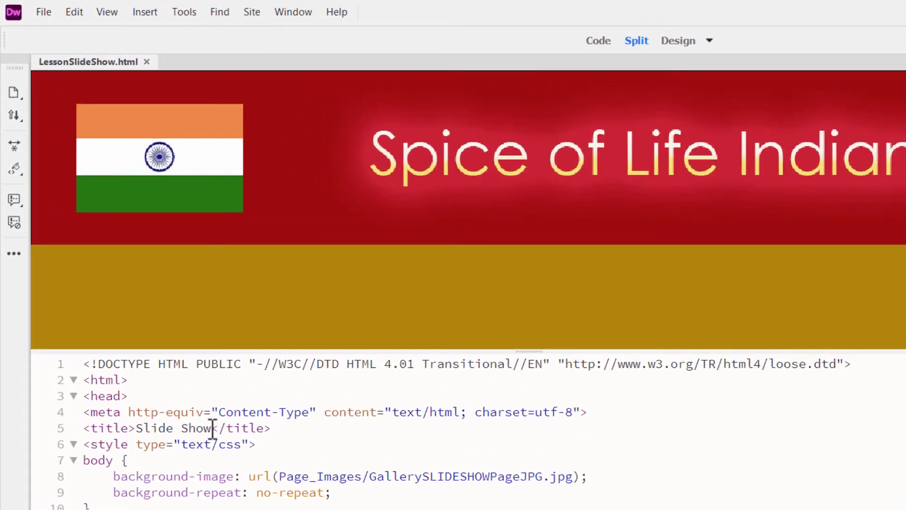
left_click(170, 346)
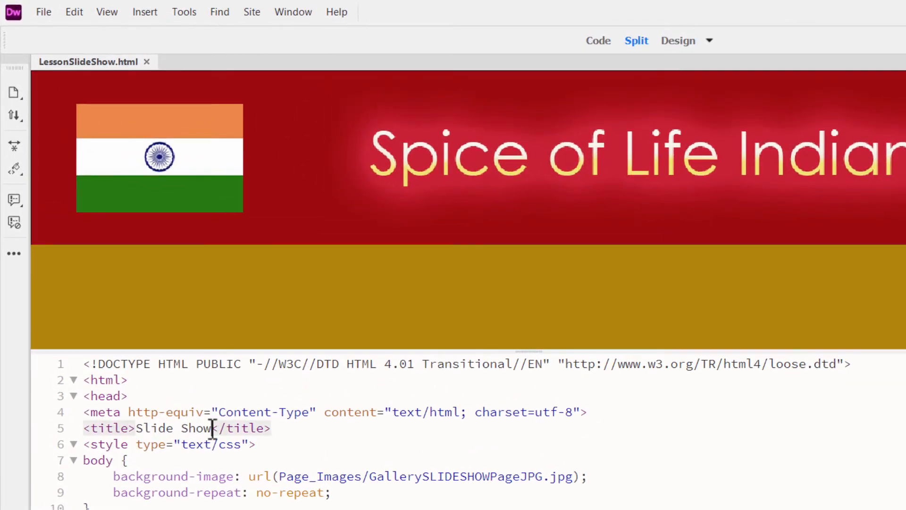
left_click_drag(211, 427, 141, 428)
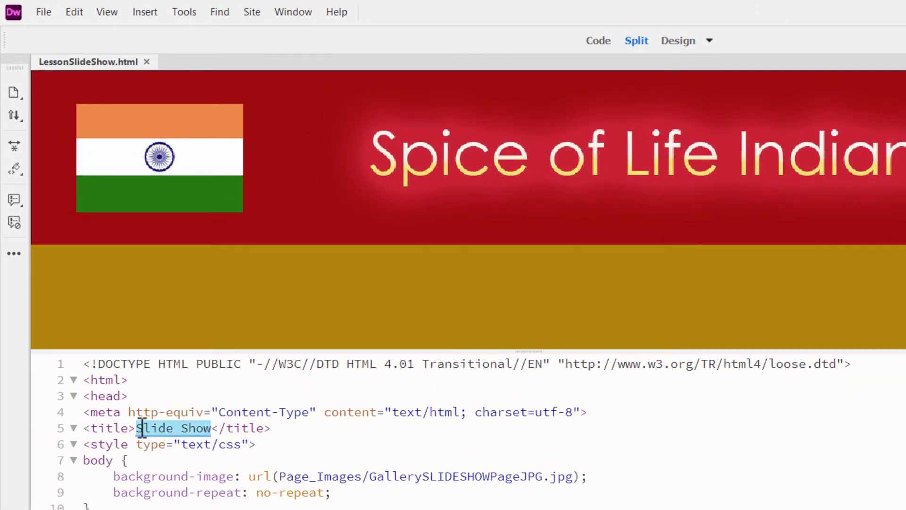
left_click(212, 430)
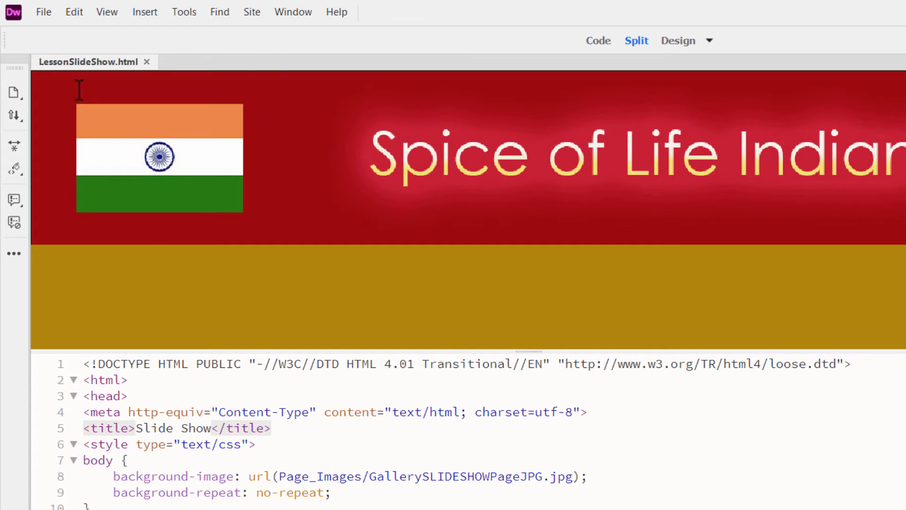
- Preview LessonSlideShow.html in Google Chrome to check its browser title, and return the page to Design view
right_click(90, 64)
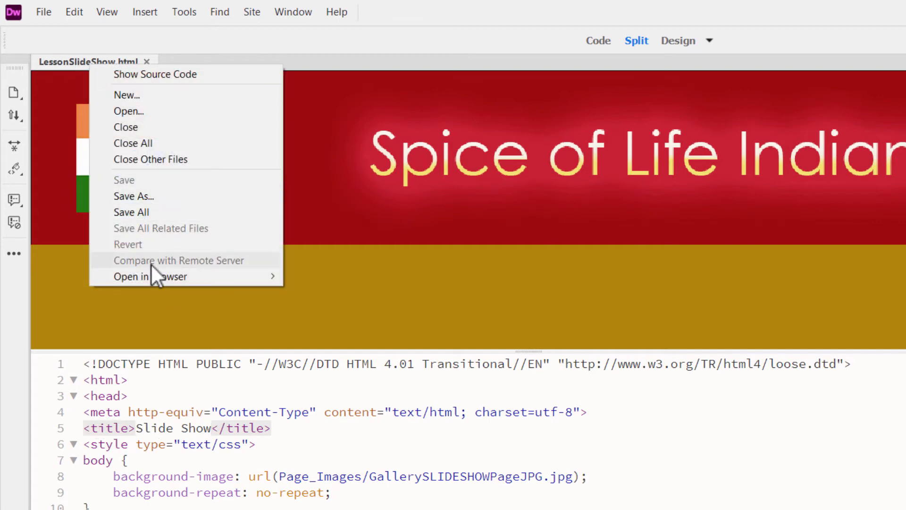
mouse_move(152, 274)
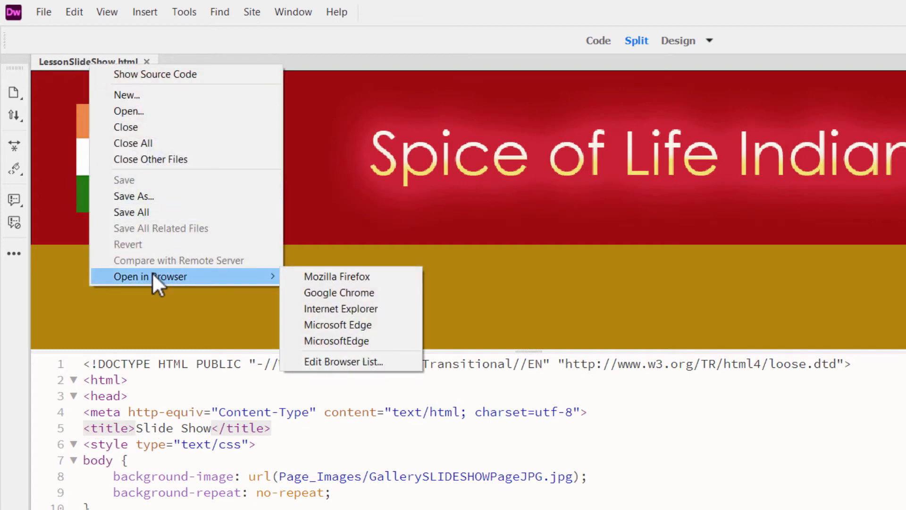
left_click(355, 295)
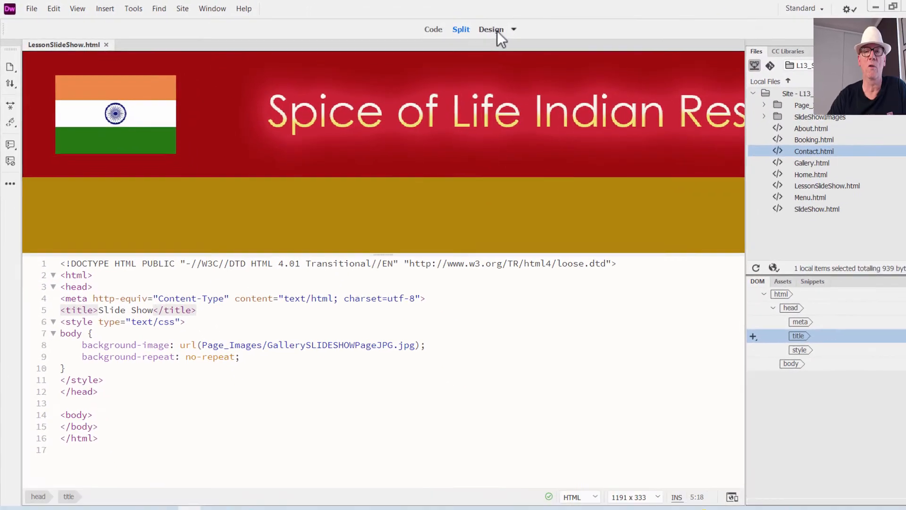
left_click(495, 31)
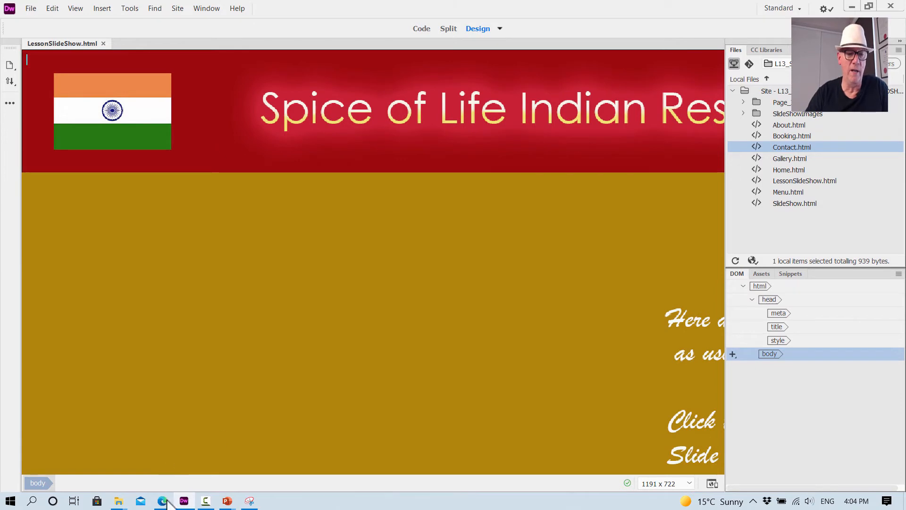
- Switch to the PDF in Edge and read the end of Step 7 and the start of Step 8 on adding the exit button
left_click(163, 501)
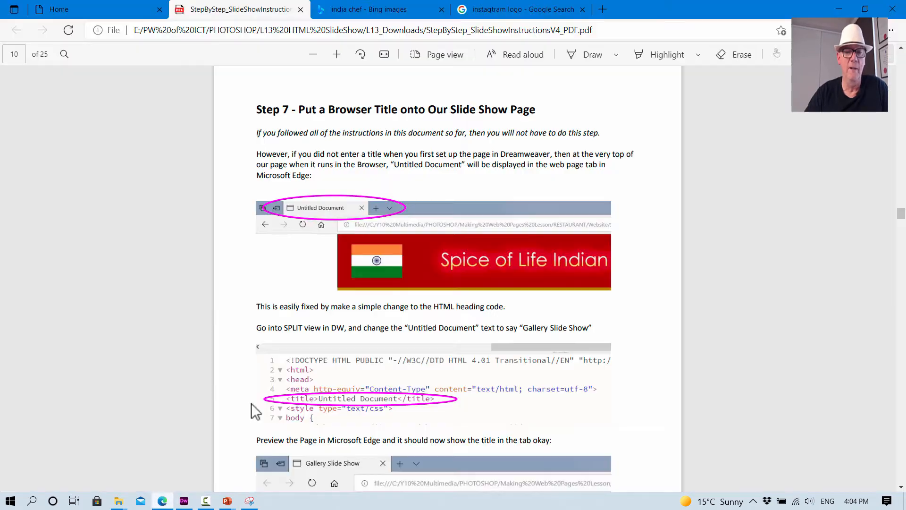
scroll(429, 300, "down", 10)
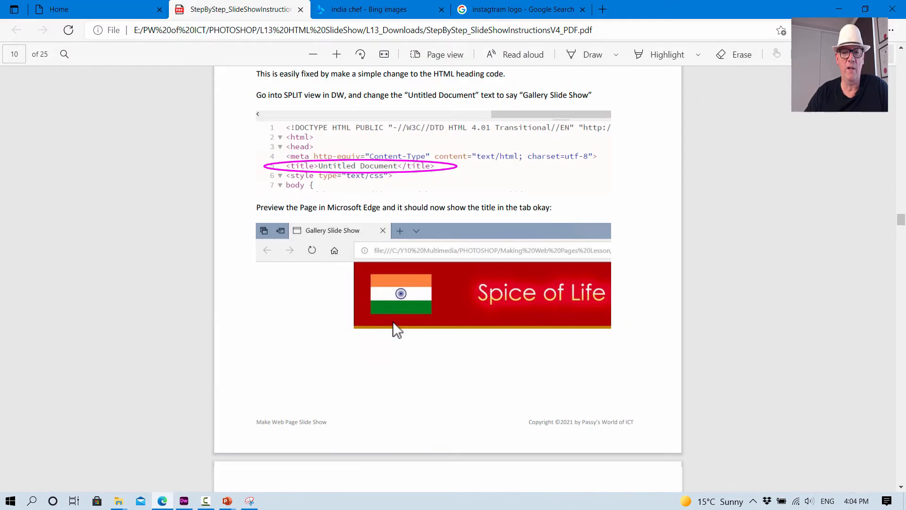
scroll(393, 319, "down", 3)
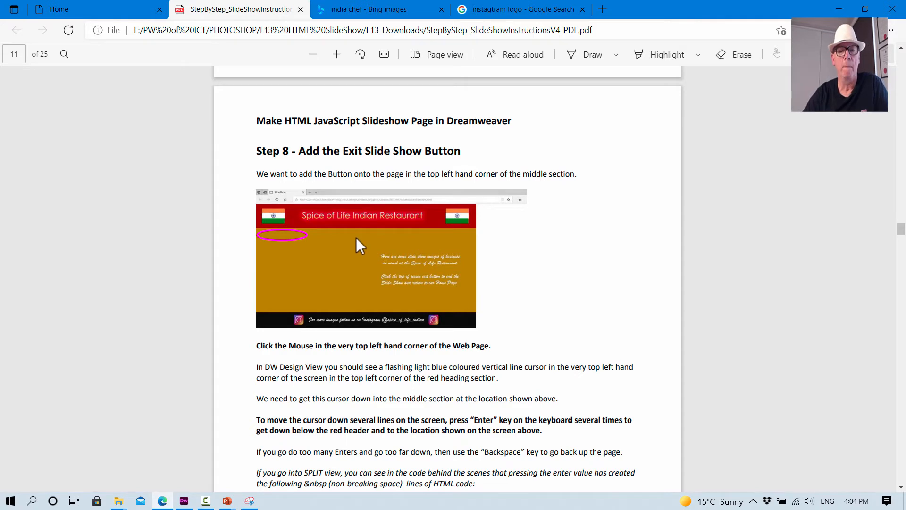
scroll(355, 237, "down", 2)
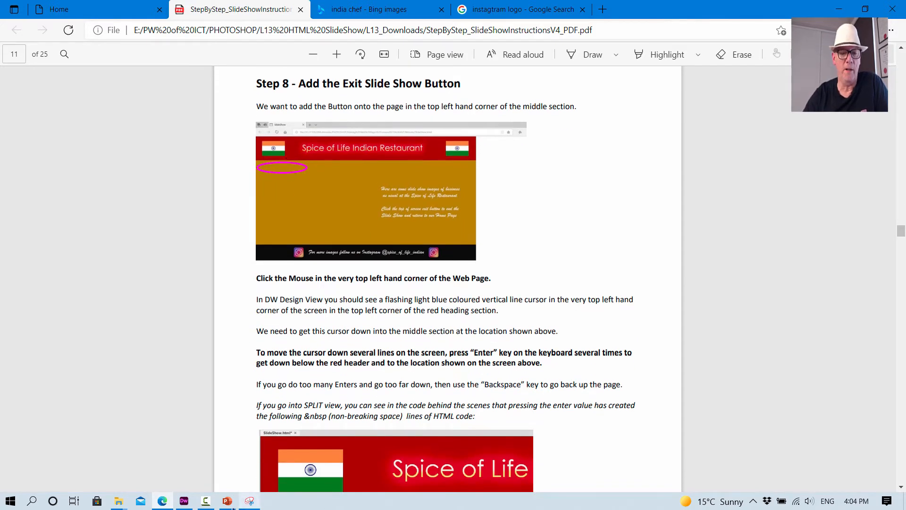
- Return to Dreamweaver and add blank paragraphs until the insertion point sits in the gold section just below the red header
left_click(184, 501)
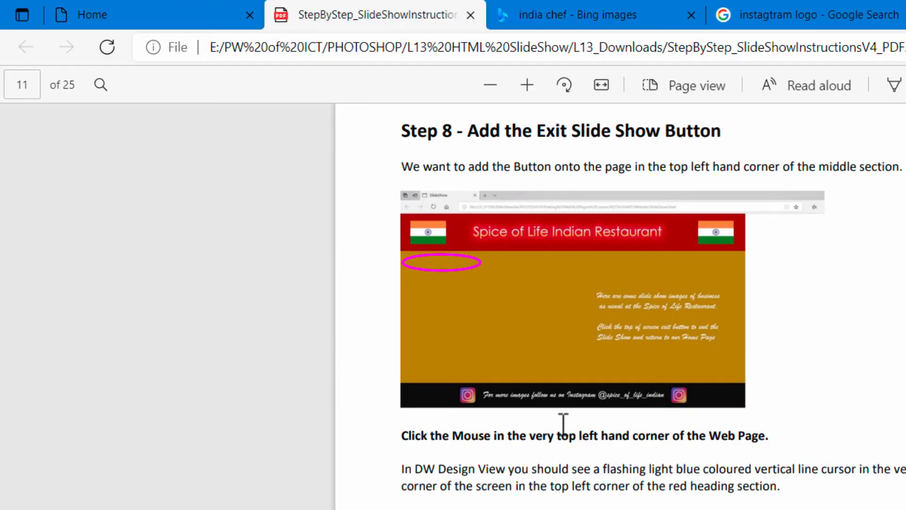
scroll(576, 481, "down", 4)
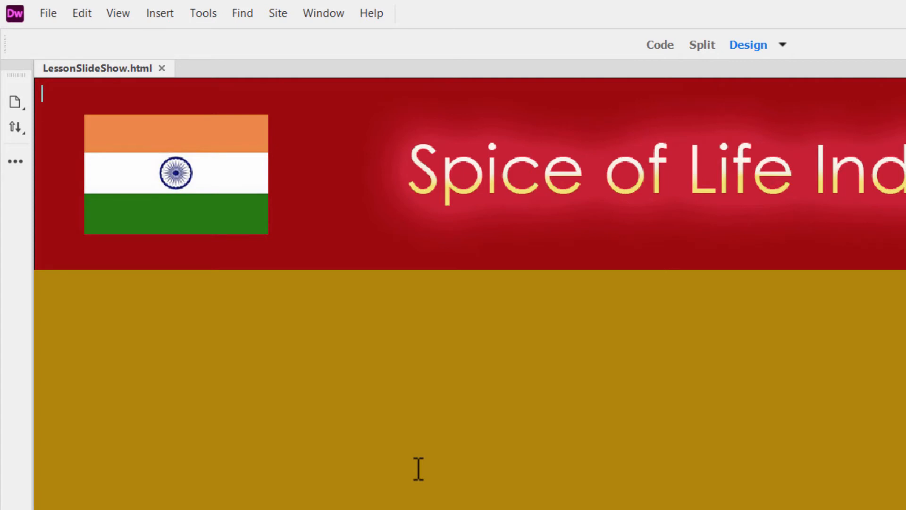
key("Return")
- Read the PDF's note on the &nbsp; lines and examine the matching paragraph code of the page in Split view
key("alt+Tab")
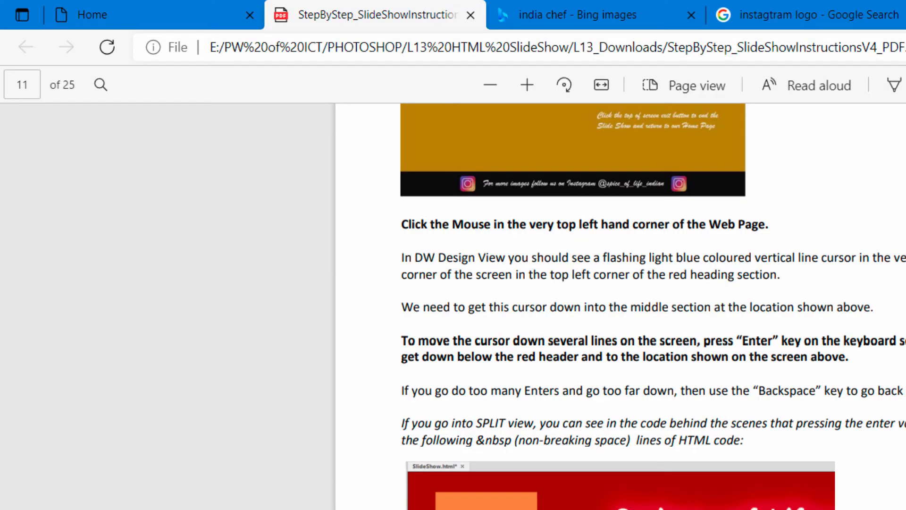
scroll(522, 472, "down", 4)
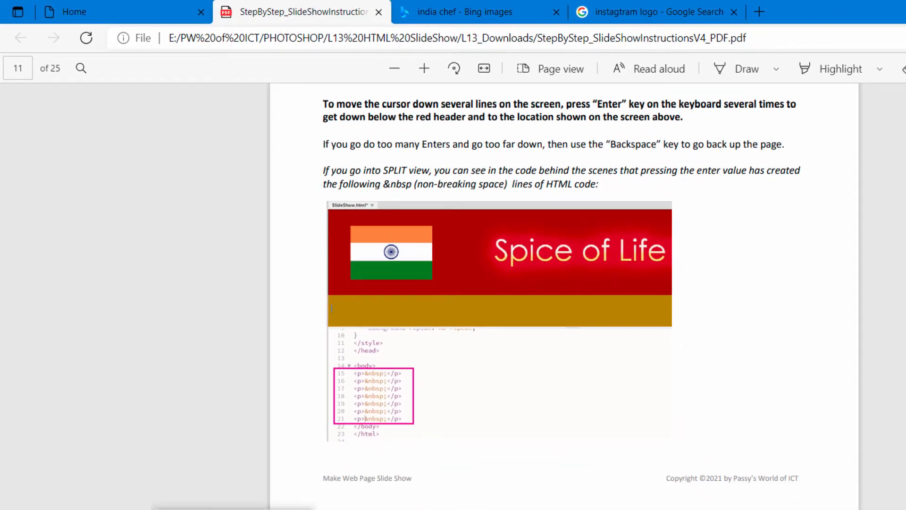
key("alt+Tab")
left_click(565, 36)
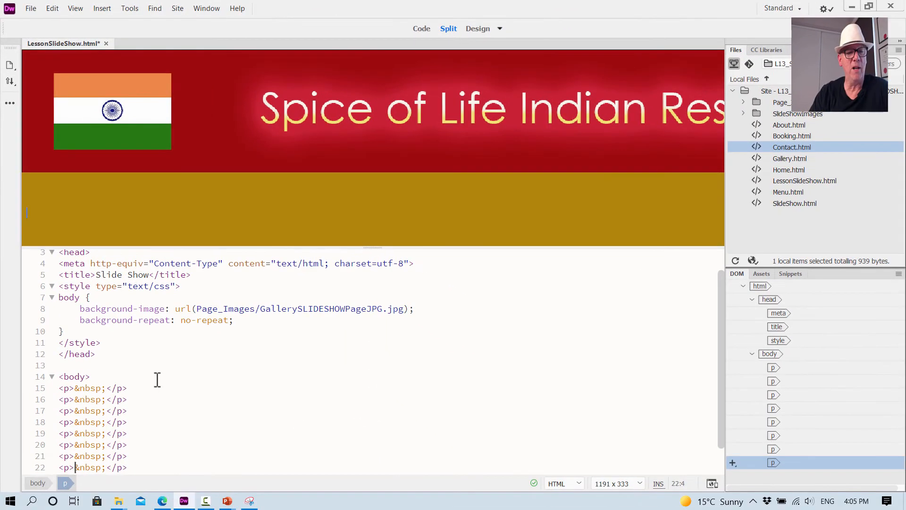
scroll(157, 380, "down", 1)
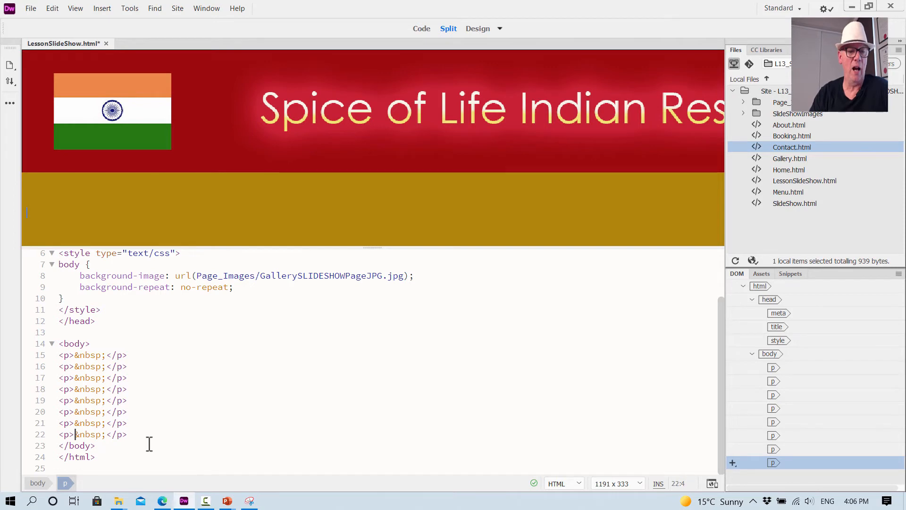
- Switch to the PDF in Edge and read the Step 8 instructions on inserting the Exit Slide Show button image
mouse_move(119, 500)
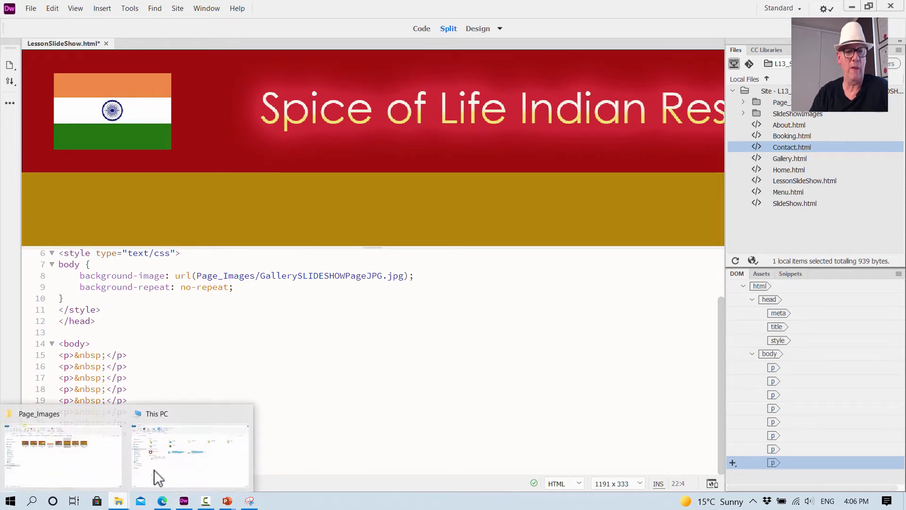
left_click(162, 501)
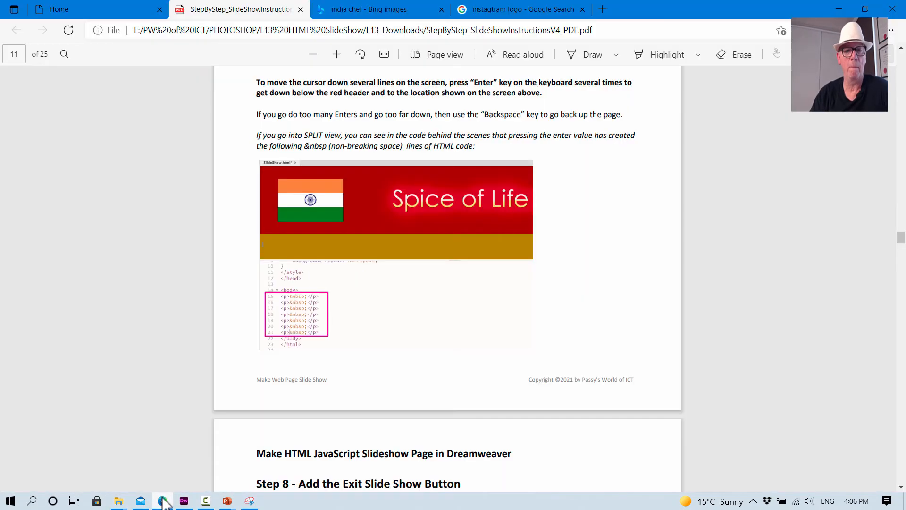
scroll(400, 328, "down", 4)
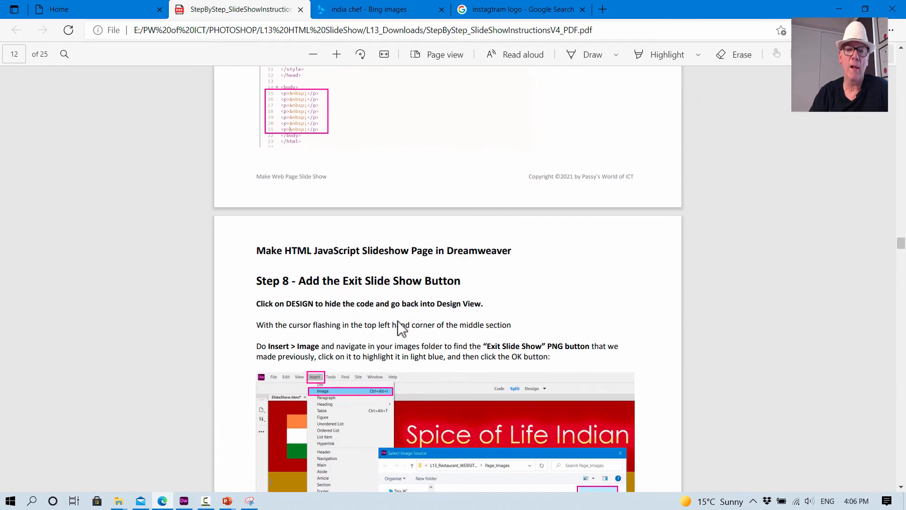
scroll(401, 328, "down", 4)
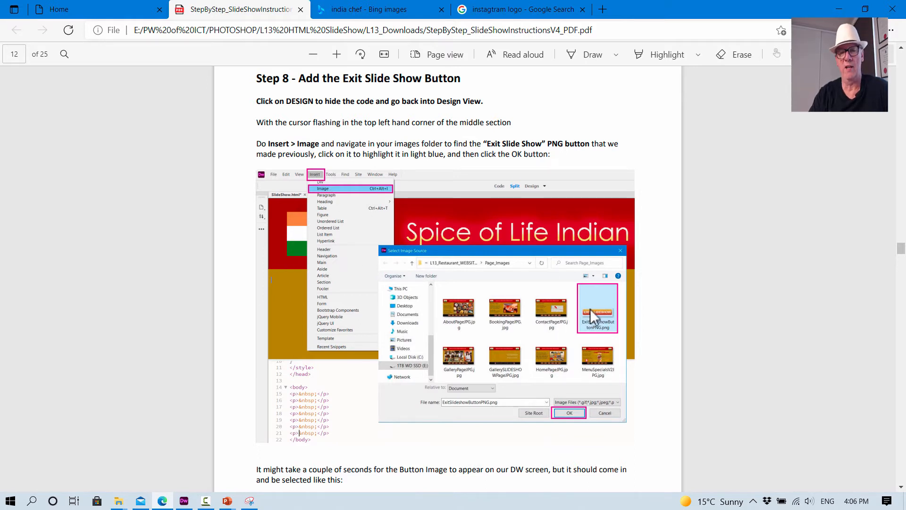
- Return to Dreamweaver, insert ExitSlideshowButtonPNG.png from the Page_Images folder at the insertion point, and enlarge the design pane to show the whole button
left_click(184, 502)
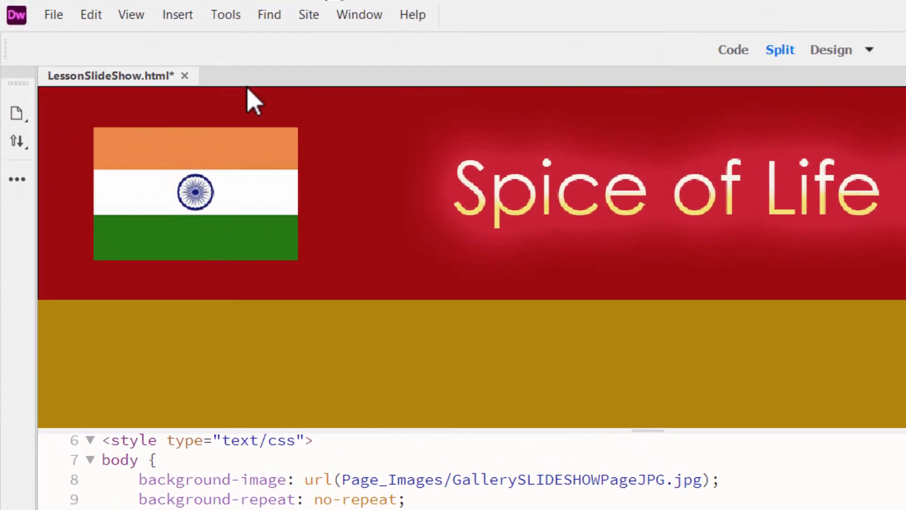
left_click(178, 15)
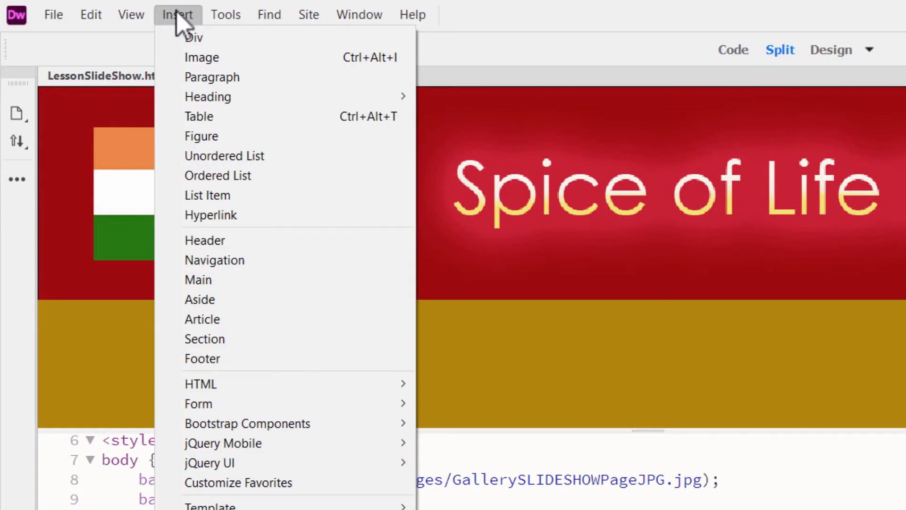
left_click(194, 57)
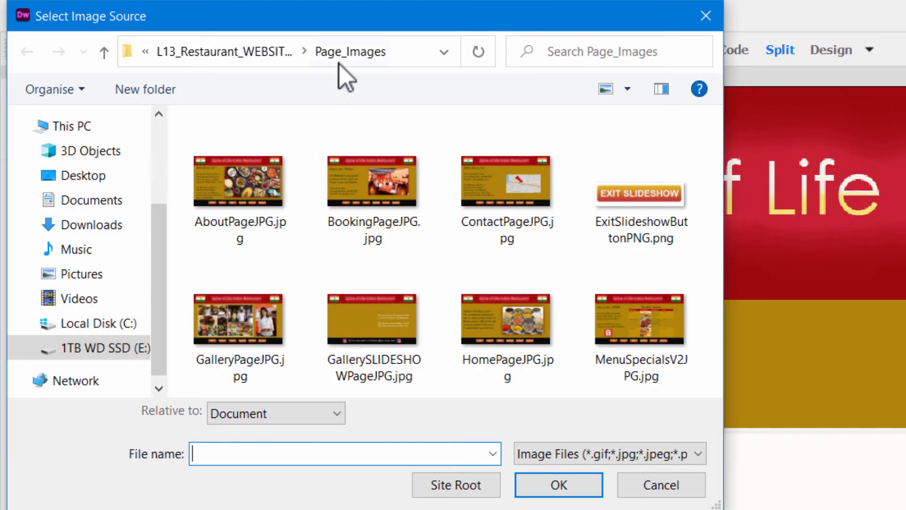
left_click(269, 58)
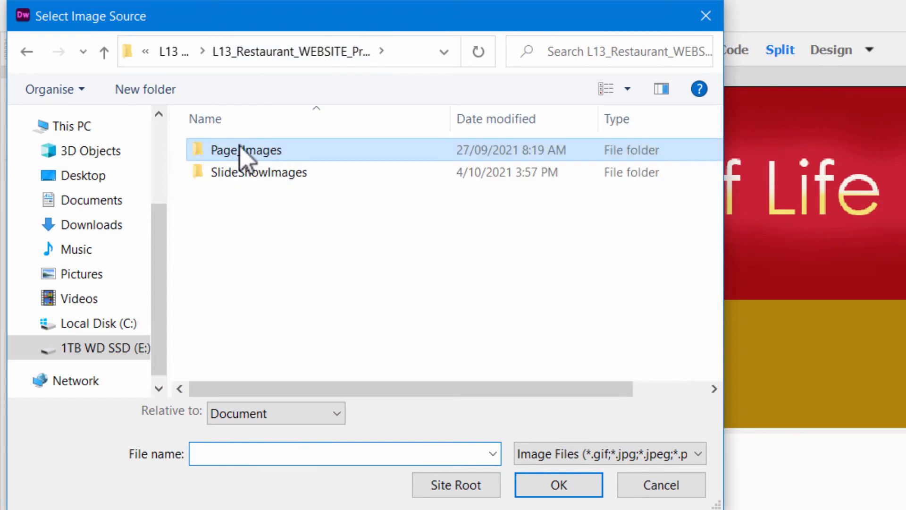
double_click(244, 157)
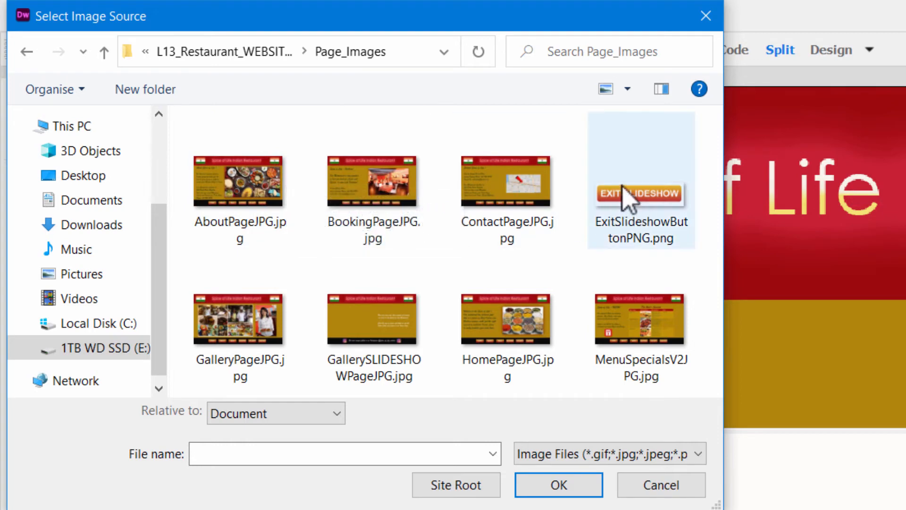
left_click(650, 201)
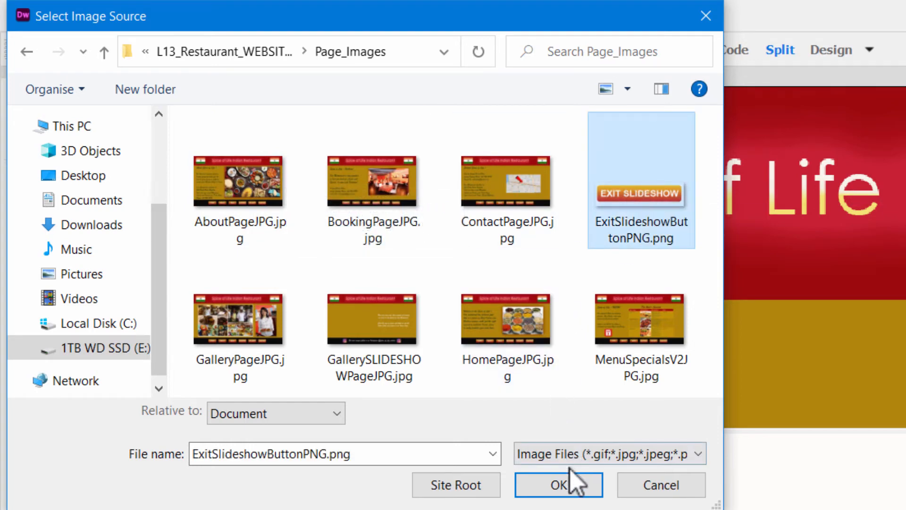
left_click(576, 489)
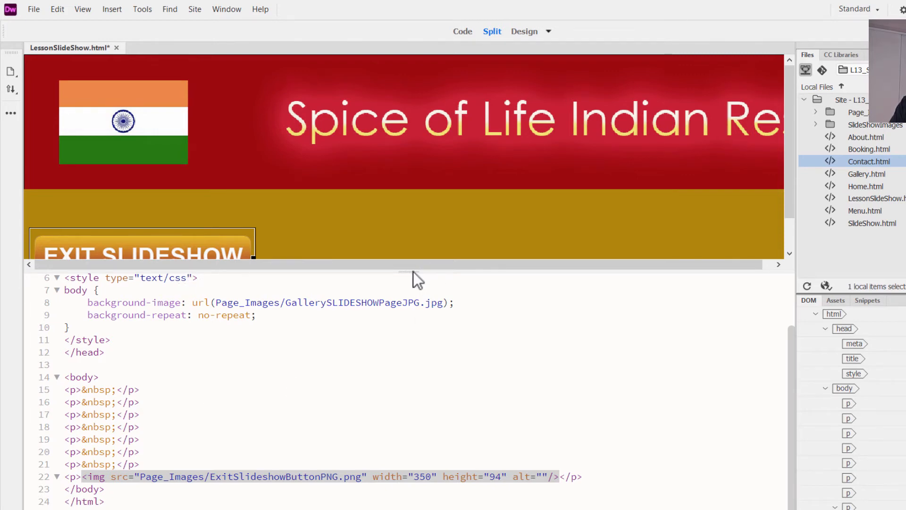
left_click_drag(412, 271, 415, 321)
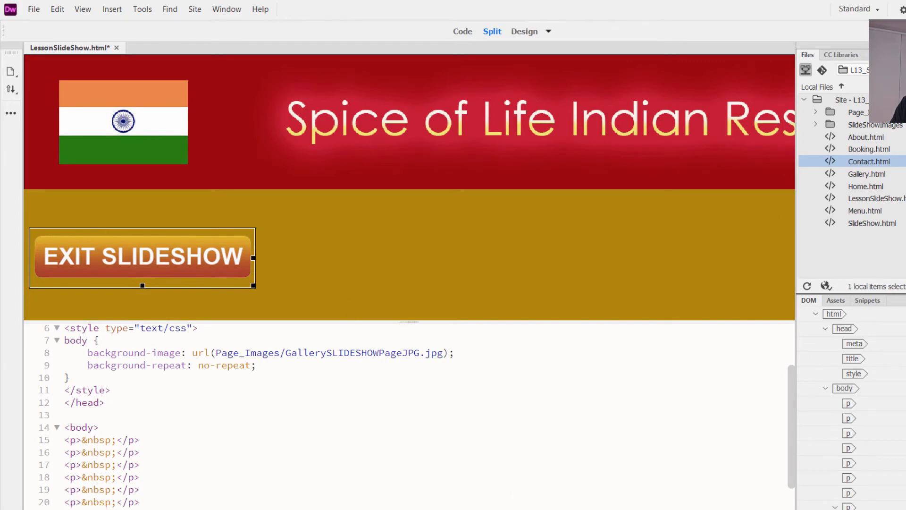
- Switch to the PDF in Edge and read Step 9 on linking the exit button to the Home page through the Properties panel
left_click(162, 501)
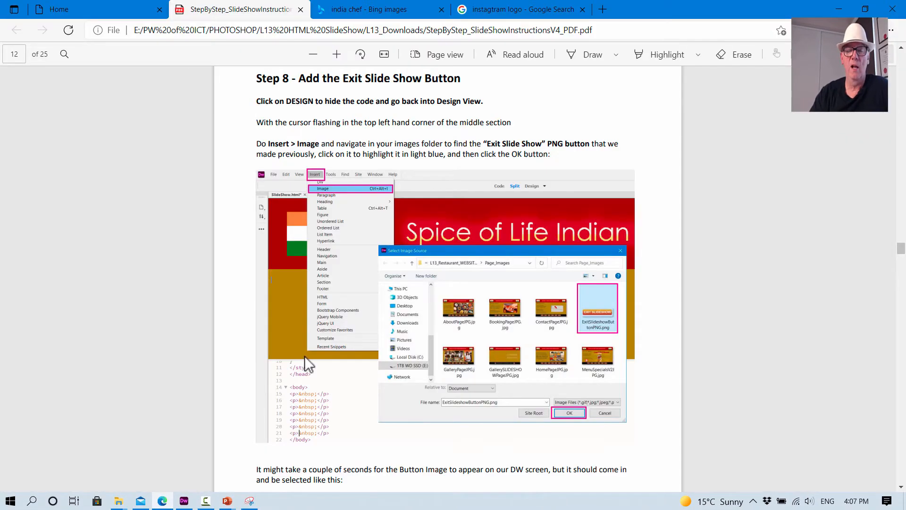
scroll(420, 367, "down", 10)
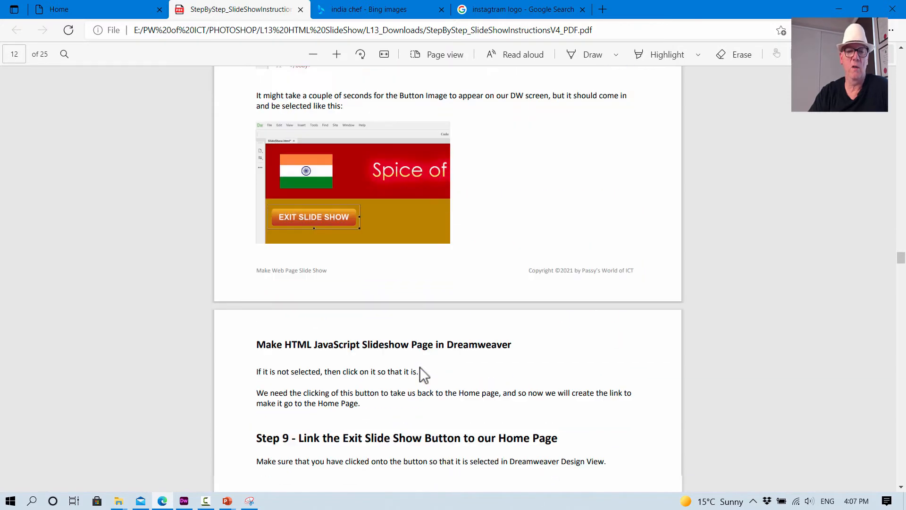
scroll(420, 366, "down", 3)
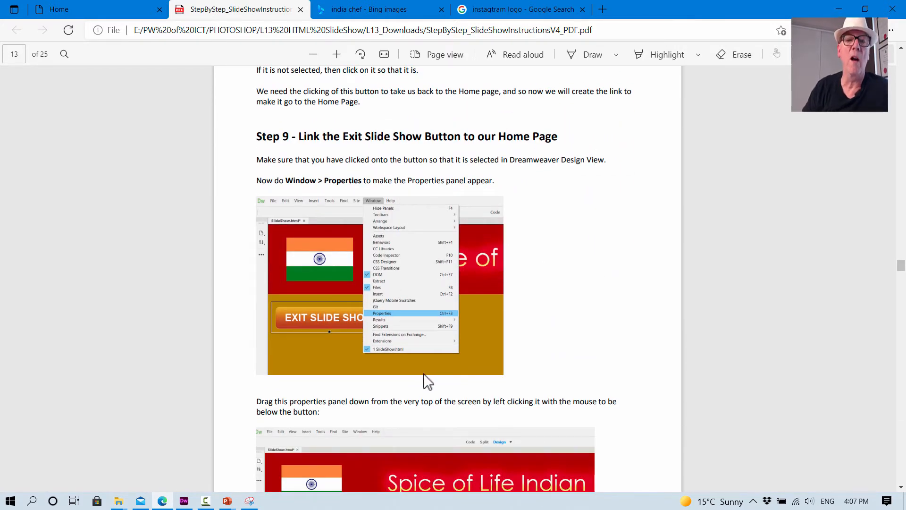
scroll(423, 373, "up", 1)
scroll(424, 372, "down", 1)
scroll(423, 382, "down", 1)
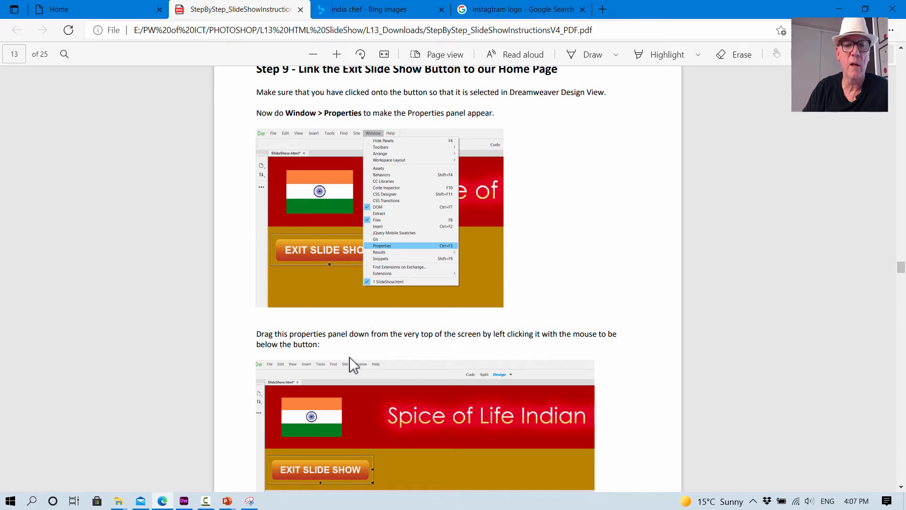
scroll(464, 339, "down", 3)
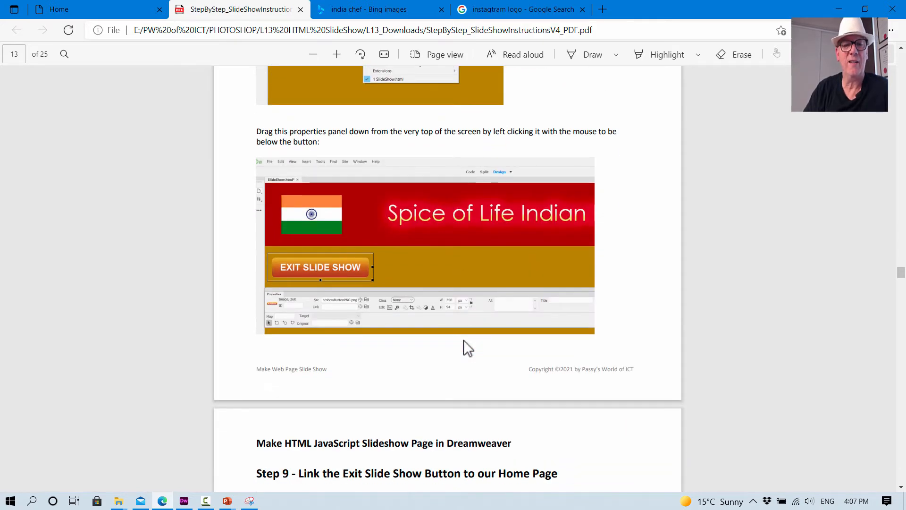
scroll(463, 340, "up", 2)
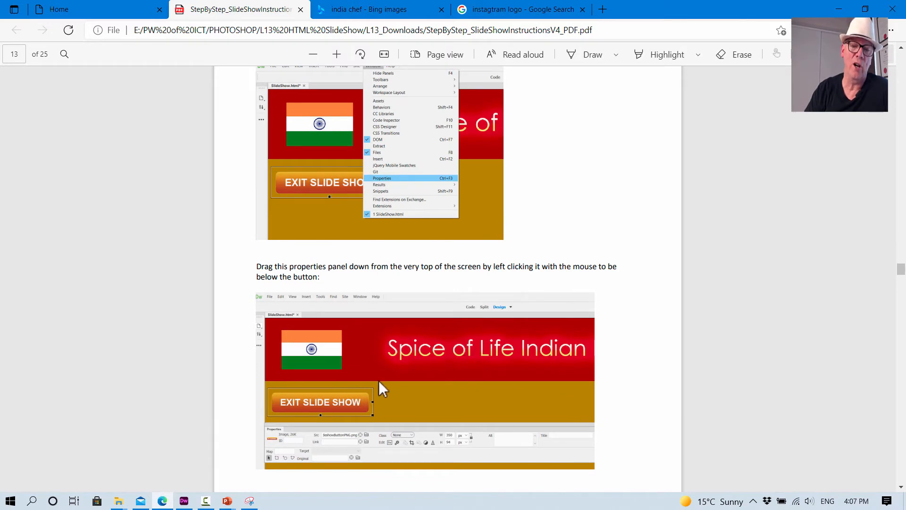
scroll(350, 400, "down", 7)
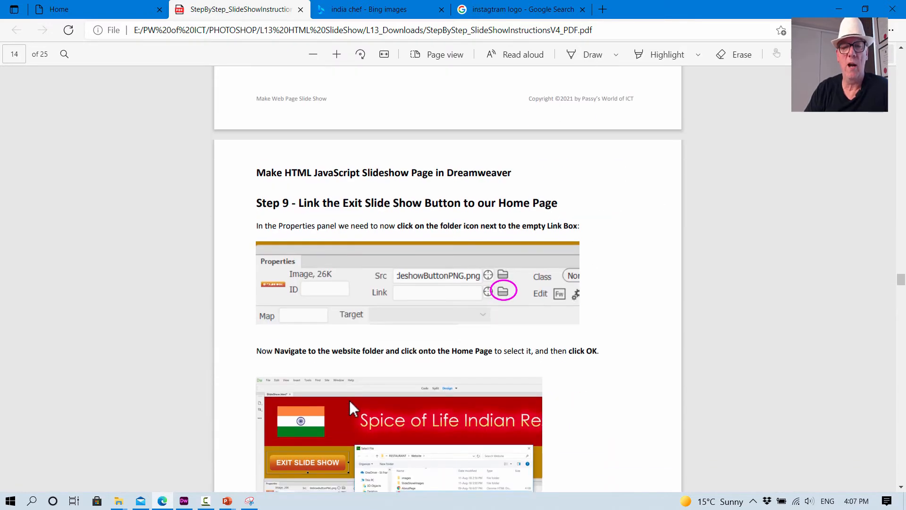
scroll(349, 400, "down", 1)
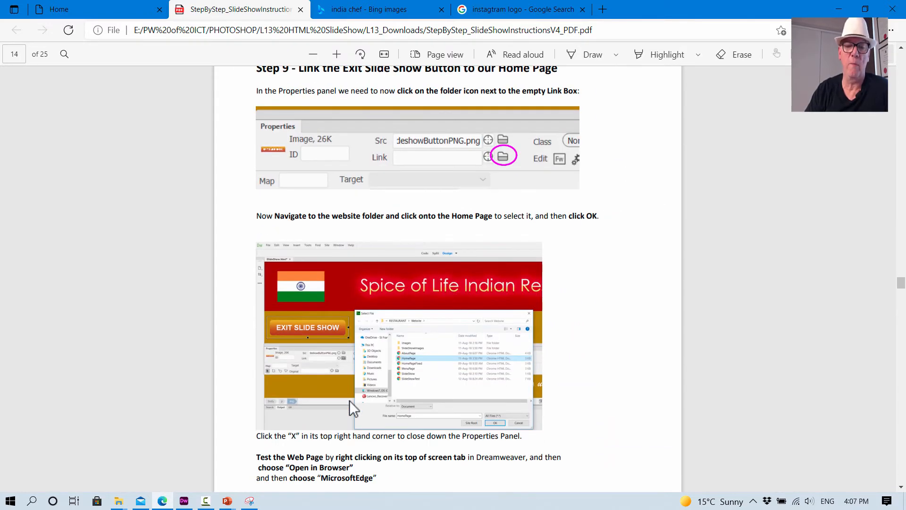
scroll(350, 400, "up", 8)
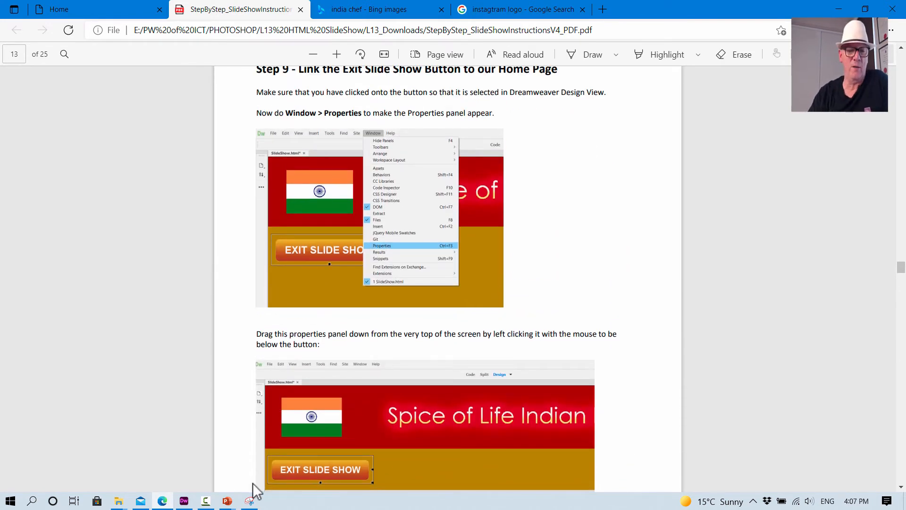
- Switch to Dreamweaver, show the page in Design view only, and display the expanded Properties panel for the selected exit button image
left_click(184, 501)
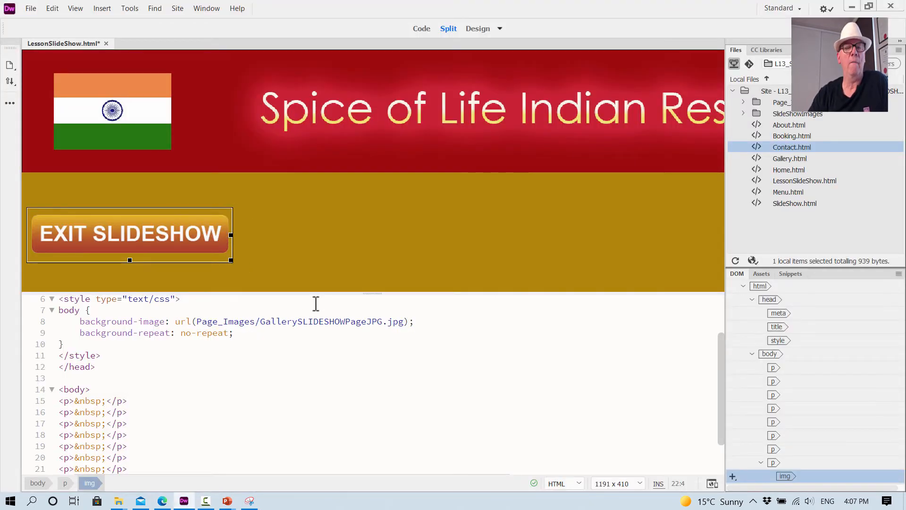
left_click(477, 29)
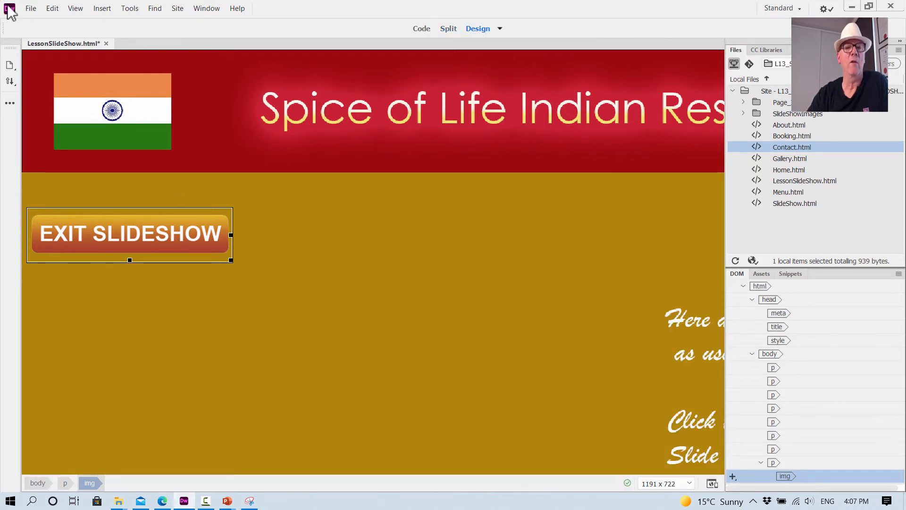
left_click(205, 10)
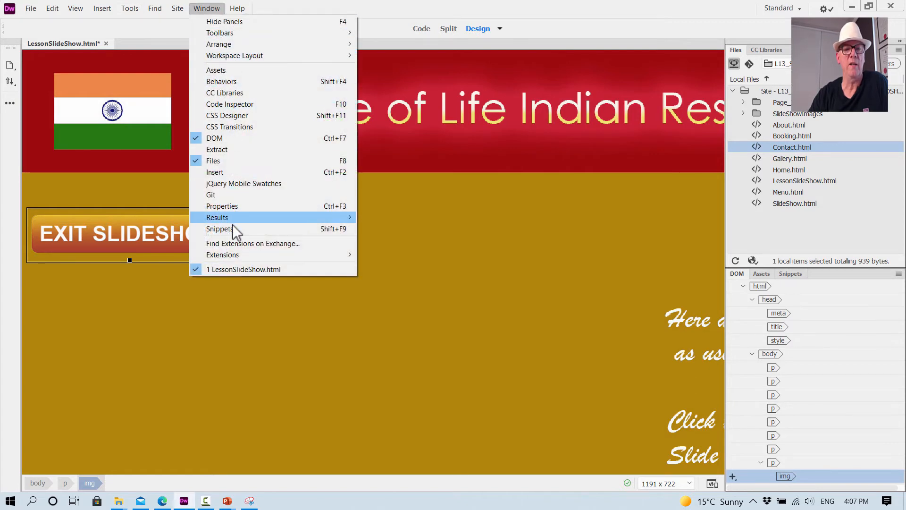
left_click(236, 207)
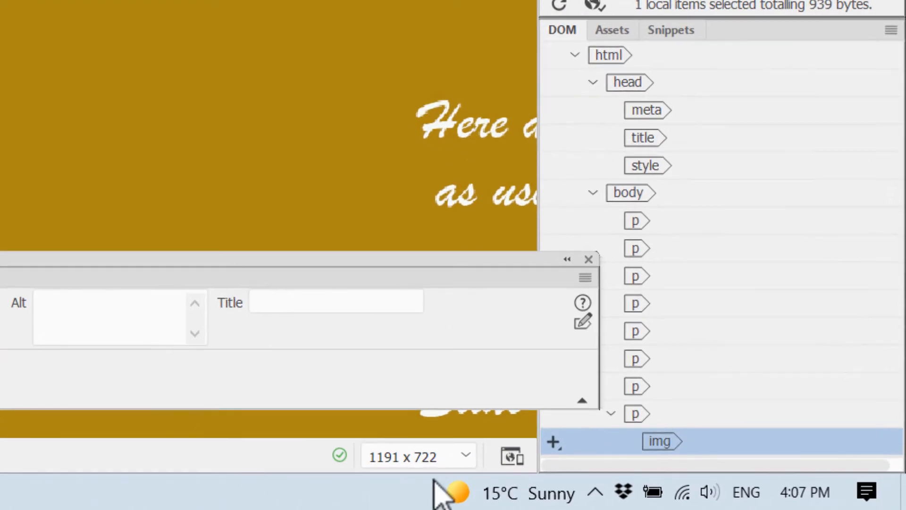
left_click(581, 401)
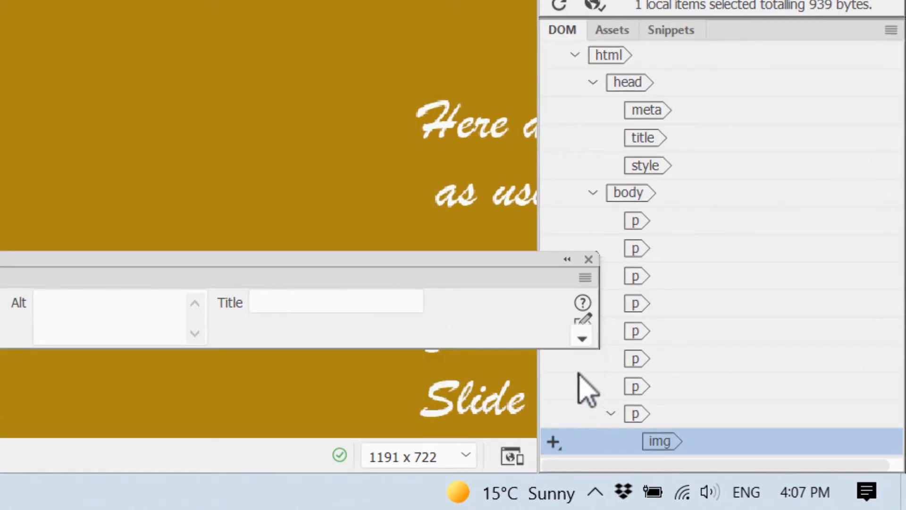
left_click(582, 338)
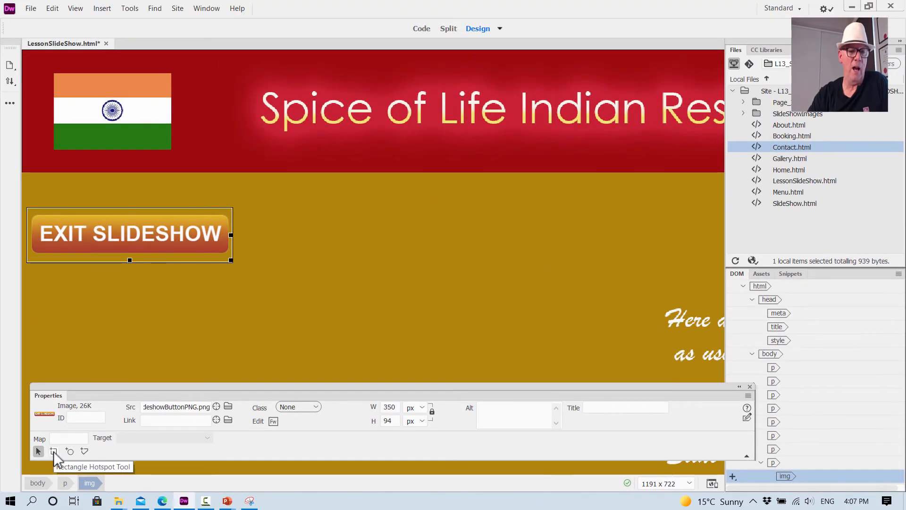
- Draw a rectangular hotspot over the Exit Slideshow button and link it to Home.html
left_click(53, 451)
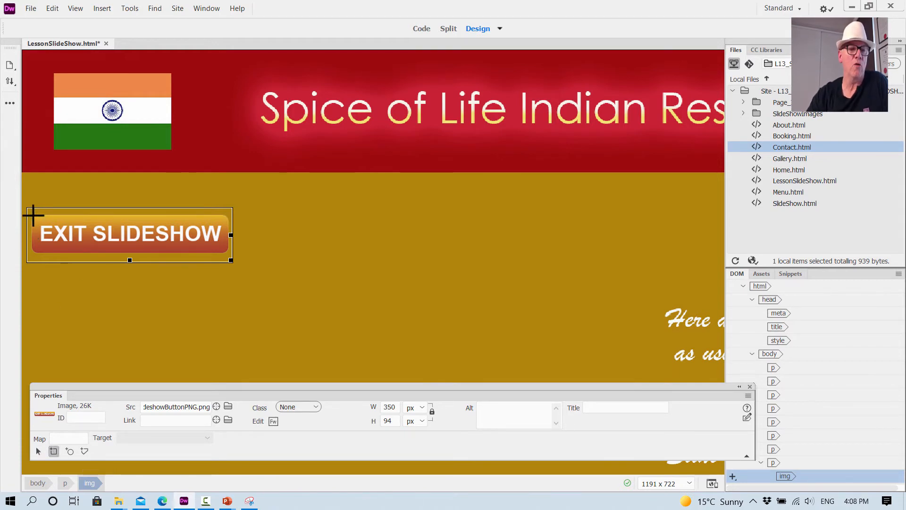
left_click_drag(33, 216, 227, 249)
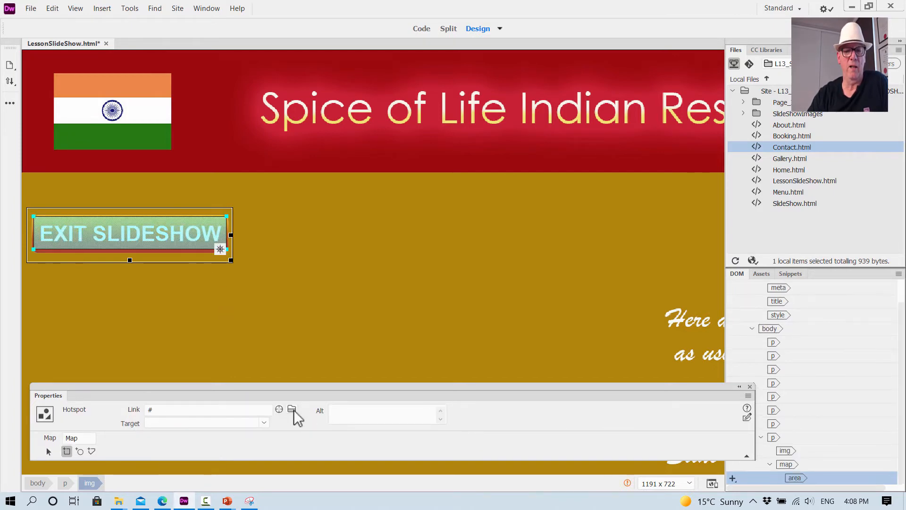
left_click(292, 409)
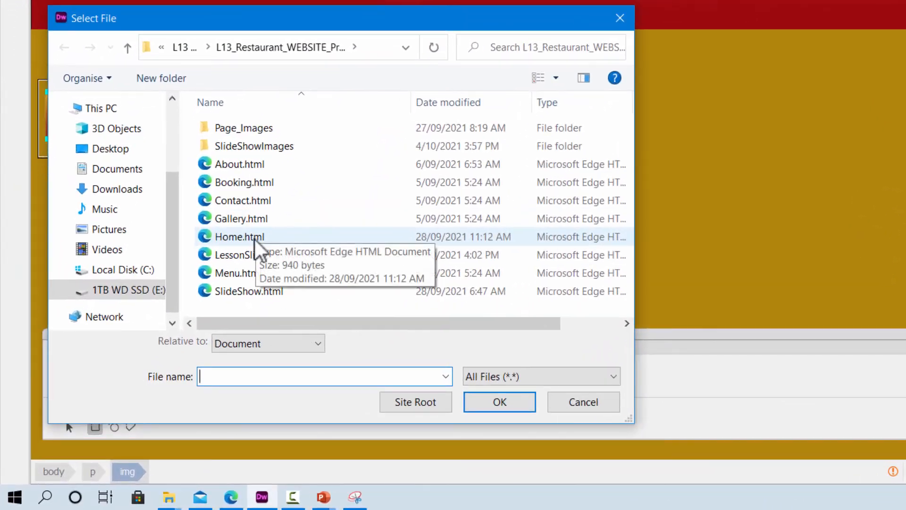
left_click(245, 251)
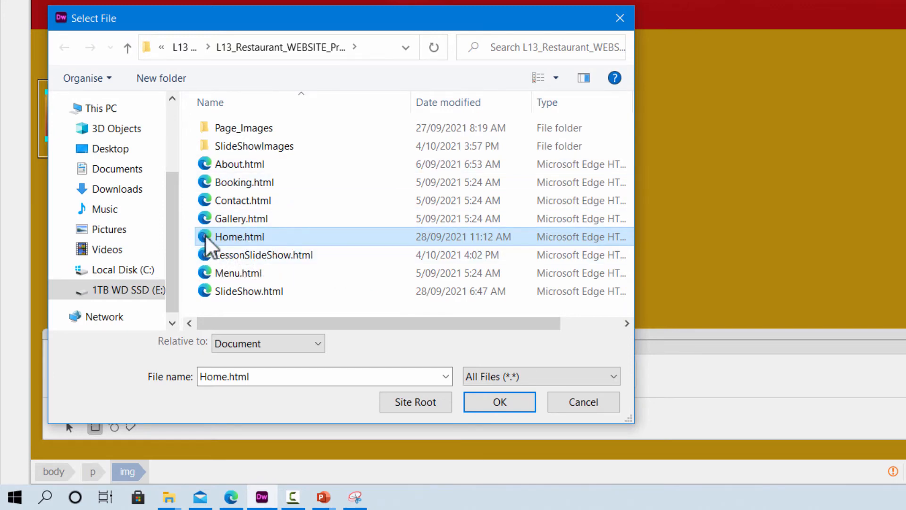
left_click(499, 403)
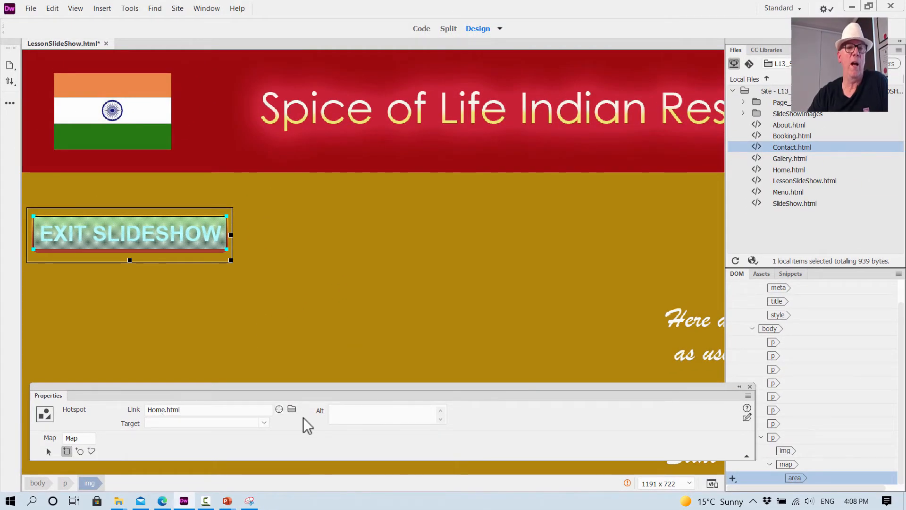
- Save the page and test its Exit Slideshow button in Google Chrome, closing the browser and the Properties panel when done
right_click(66, 49)
mouse_move(117, 192)
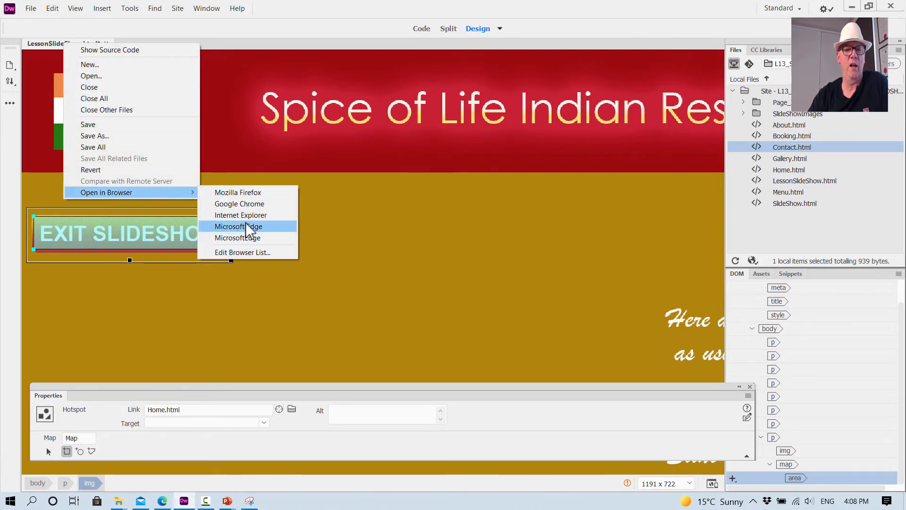
left_click(237, 204)
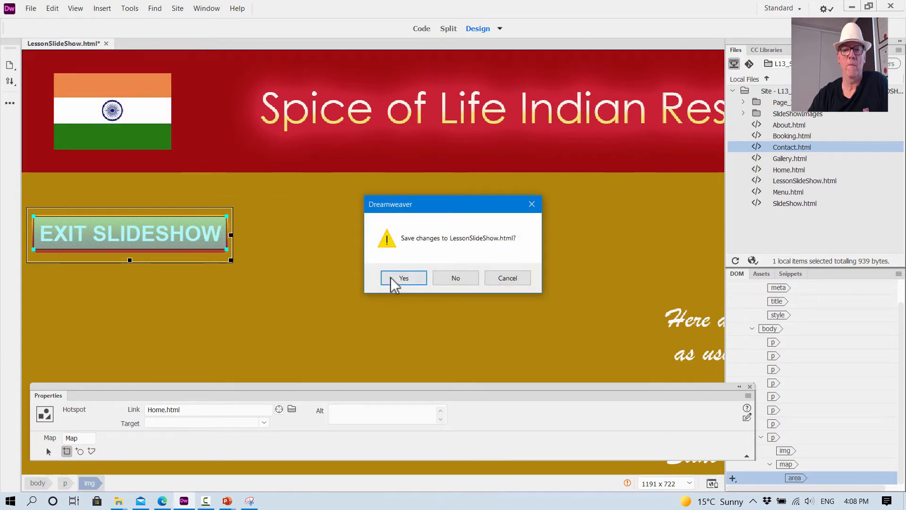
left_click(394, 280)
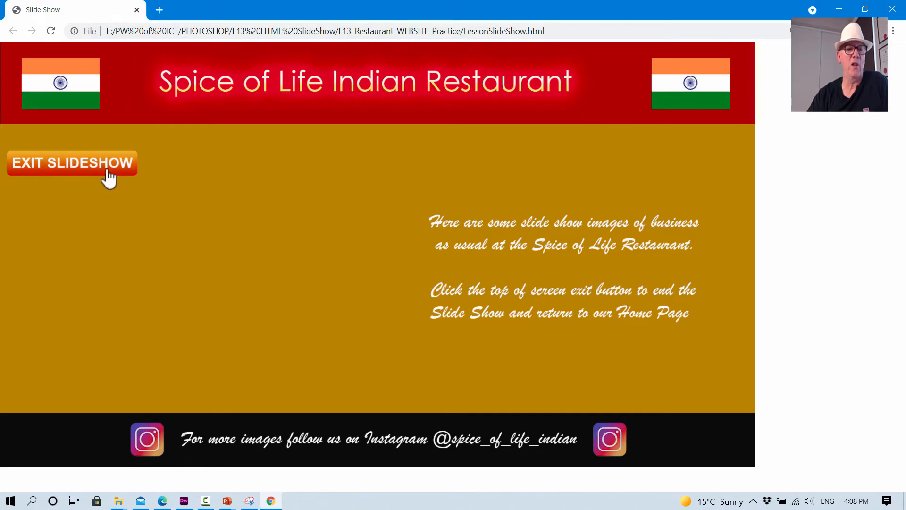
left_click(93, 169)
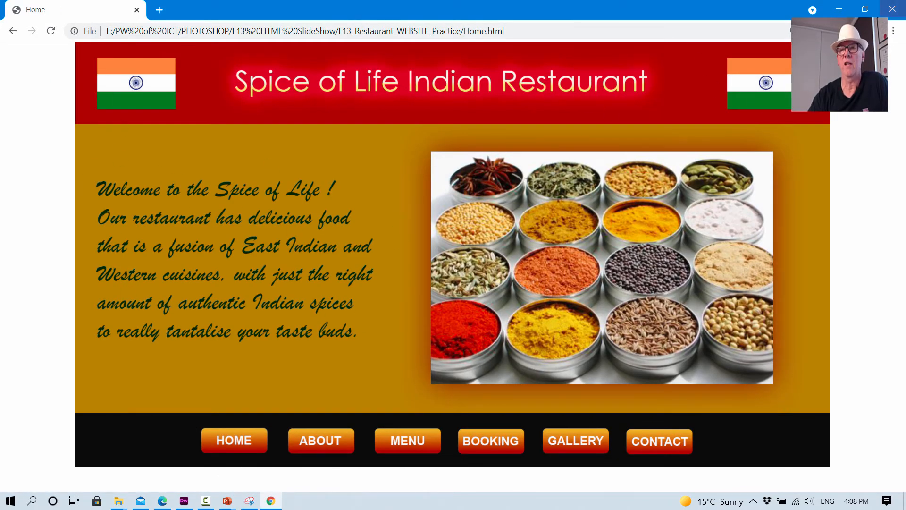
left_click(892, 10)
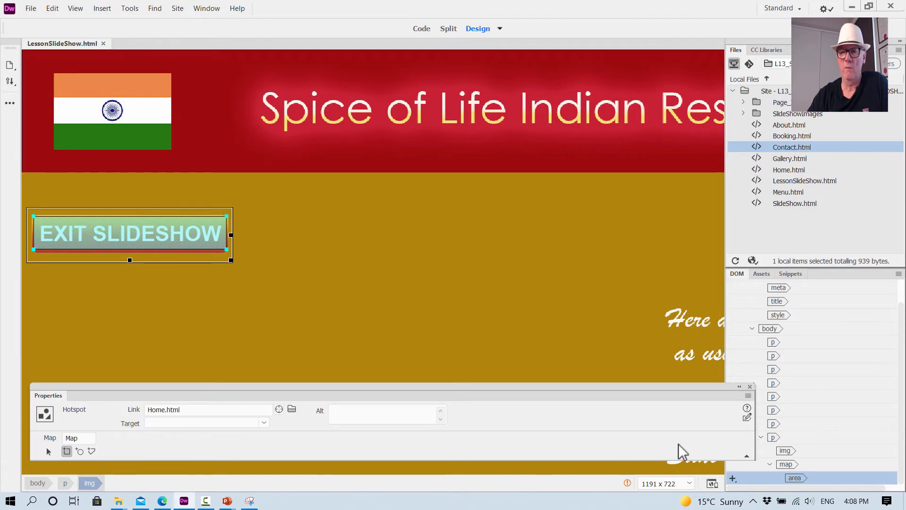
left_click(750, 387)
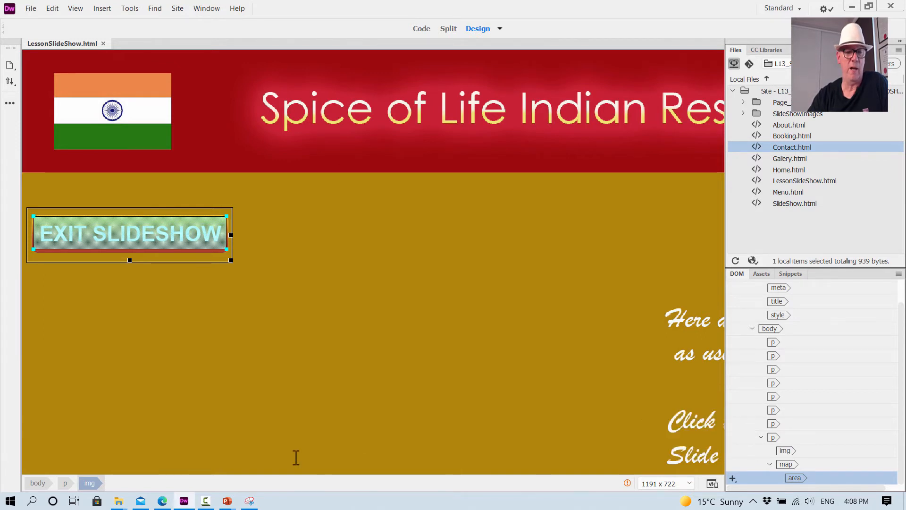
- Switch to the PDF in Edge and read the rest of Step 9 and the Step 10 instructions on centring the slideshow page
left_click(143, 502)
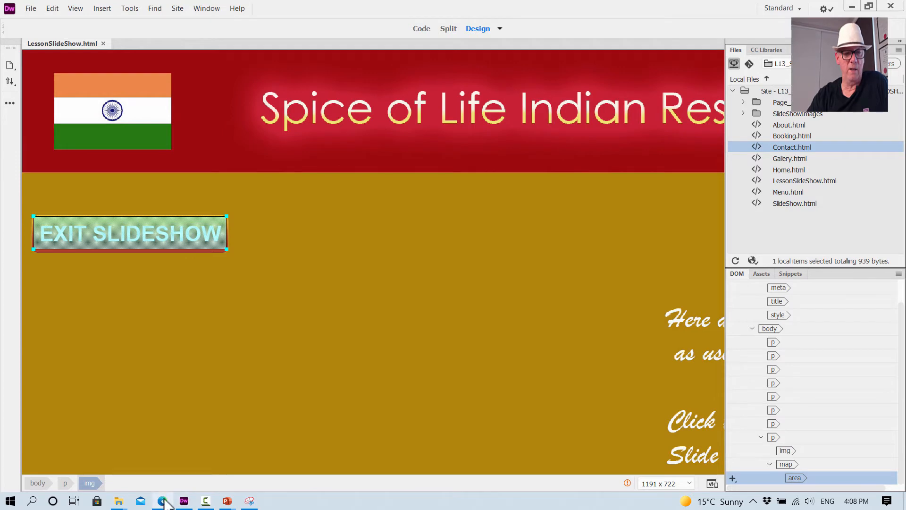
left_click(163, 501)
scroll(591, 151, "down", 7)
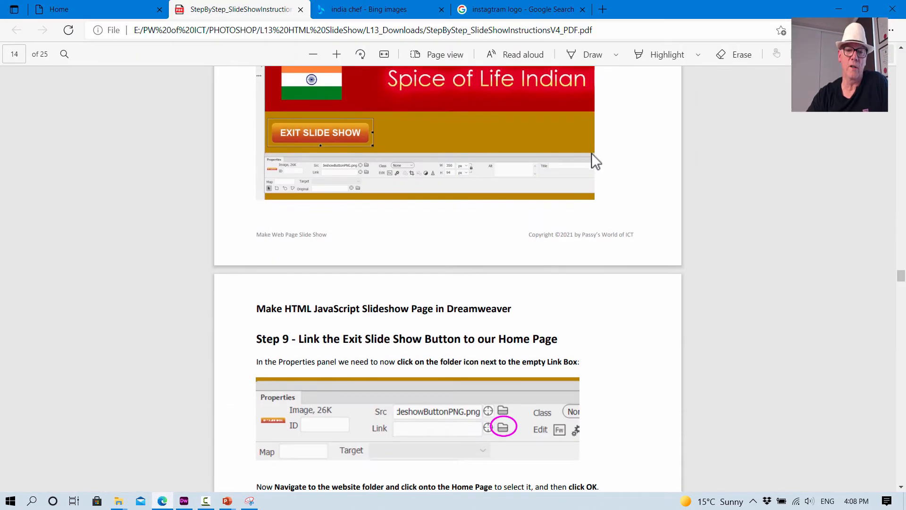
scroll(591, 155, "down", 5)
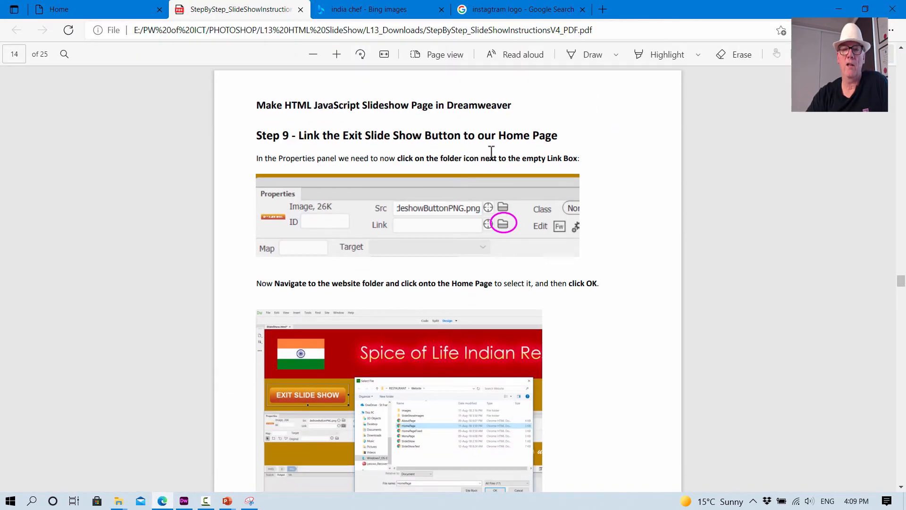
scroll(491, 224, "down", 10)
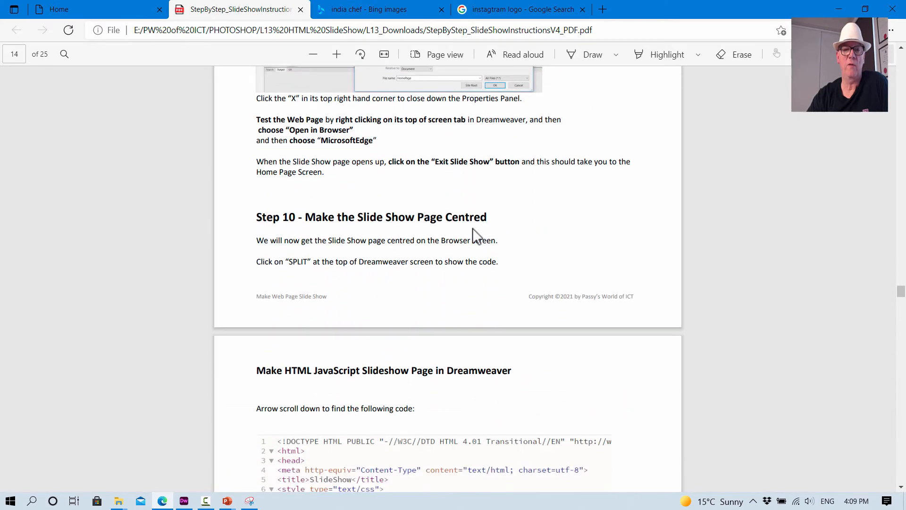
scroll(475, 234, "down", 3)
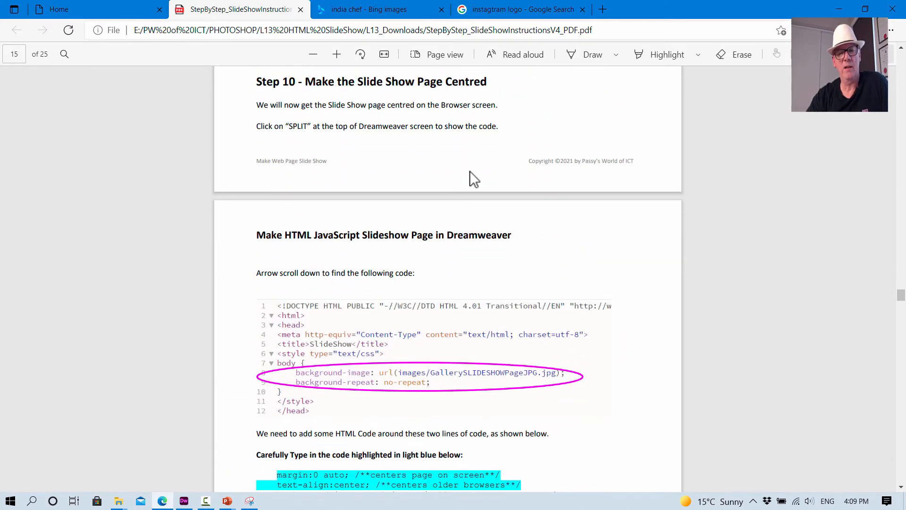
scroll(479, 175, "down", 2)
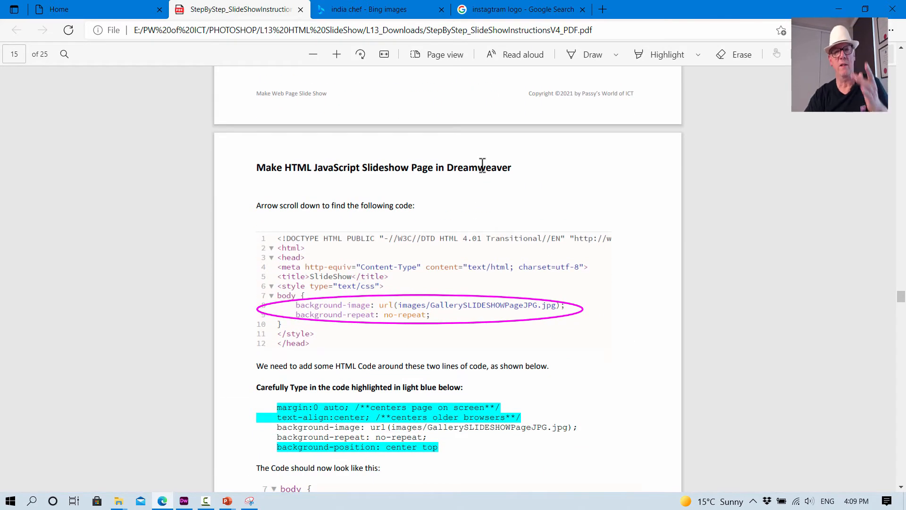
scroll(480, 177, "down", 2)
scroll(480, 177, "down", 2)
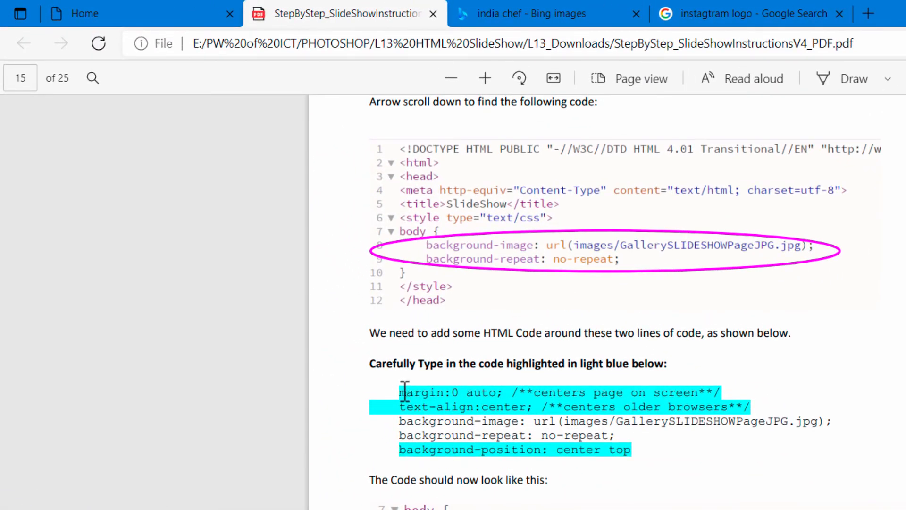
- Copy "margin:0 auto; /**centers page on screen**/" from the PDF and insert it in Dreamweaver's Split view as the first line inside the body CSS rule
left_click_drag(401, 392, 729, 396)
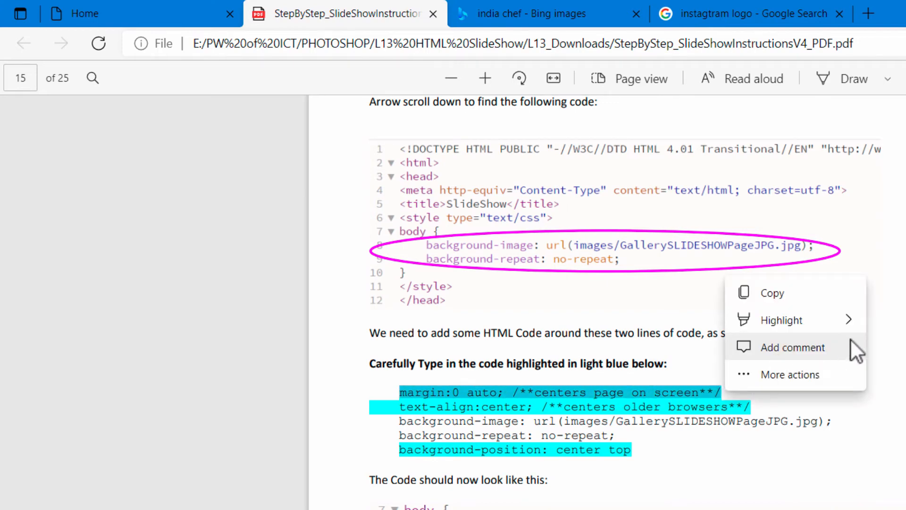
key("ctrl+c")
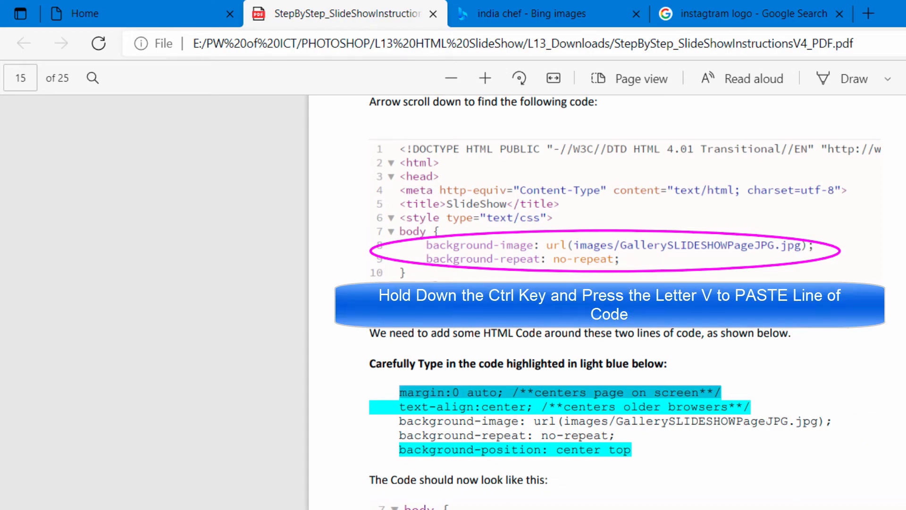
key("alt+Tab")
left_click(645, 42)
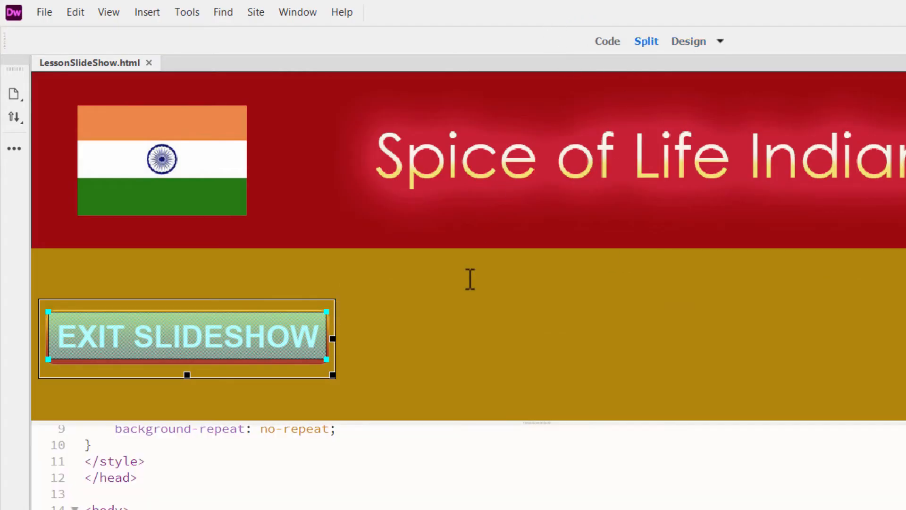
scroll(429, 482, "down", 2)
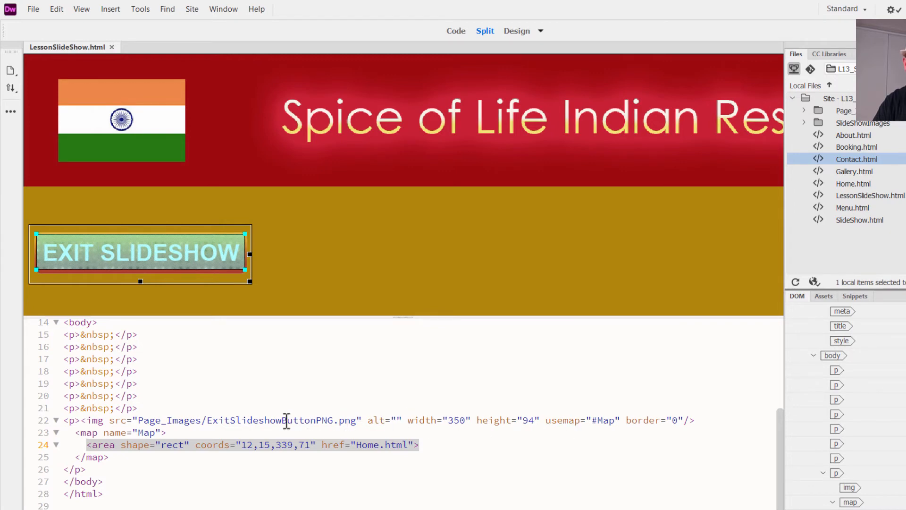
scroll(286, 418, "up", 4)
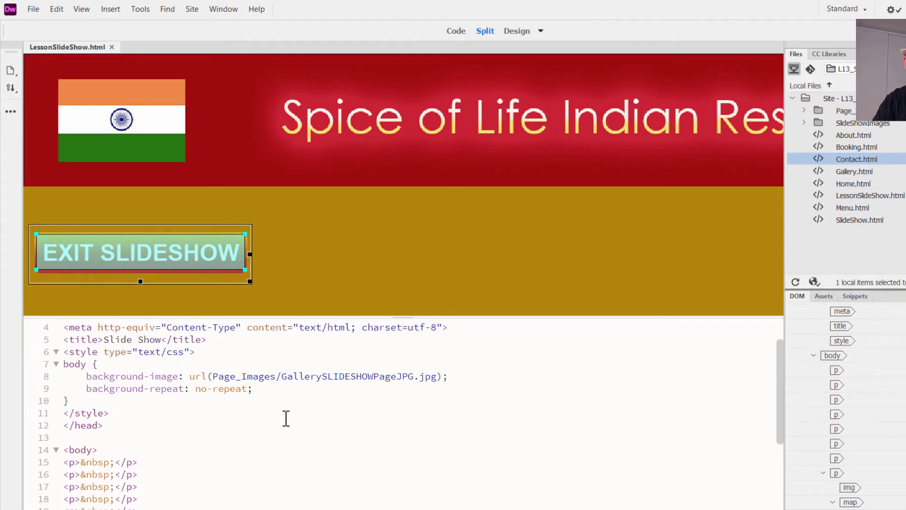
scroll(286, 418, "up", 1)
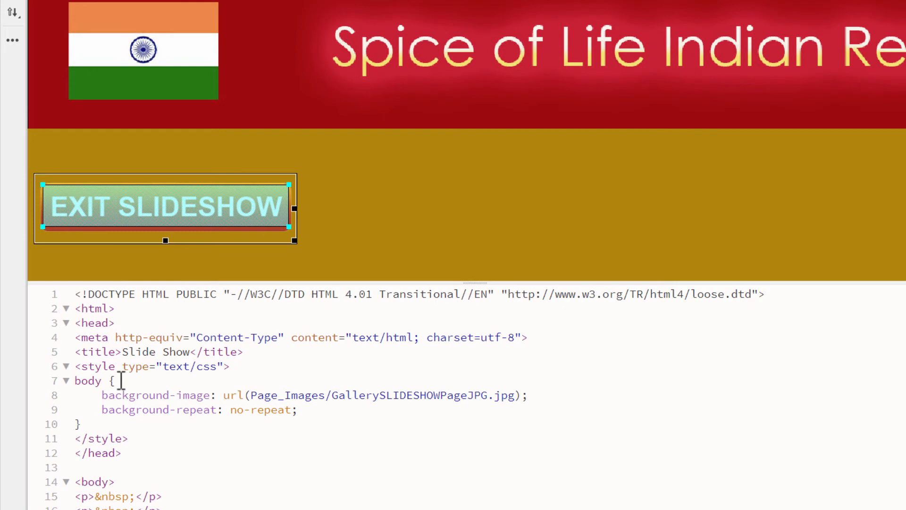
left_click(121, 380)
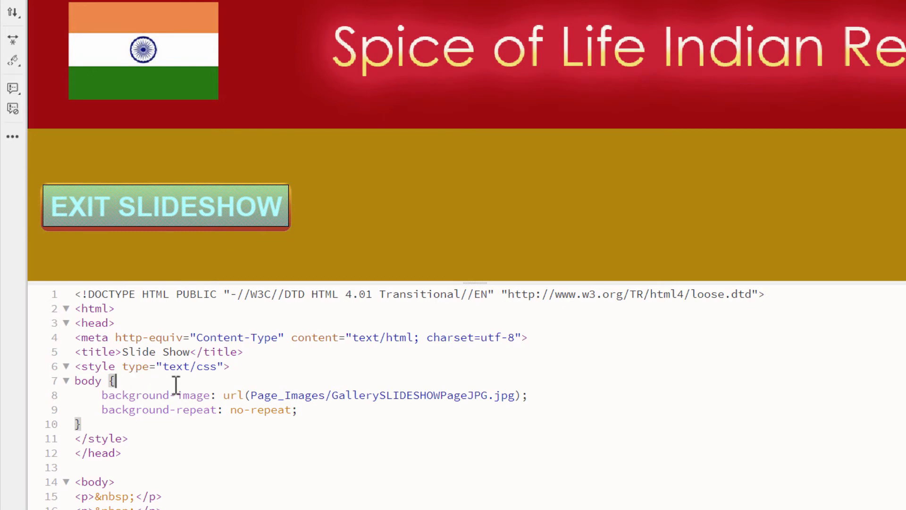
key("Return")
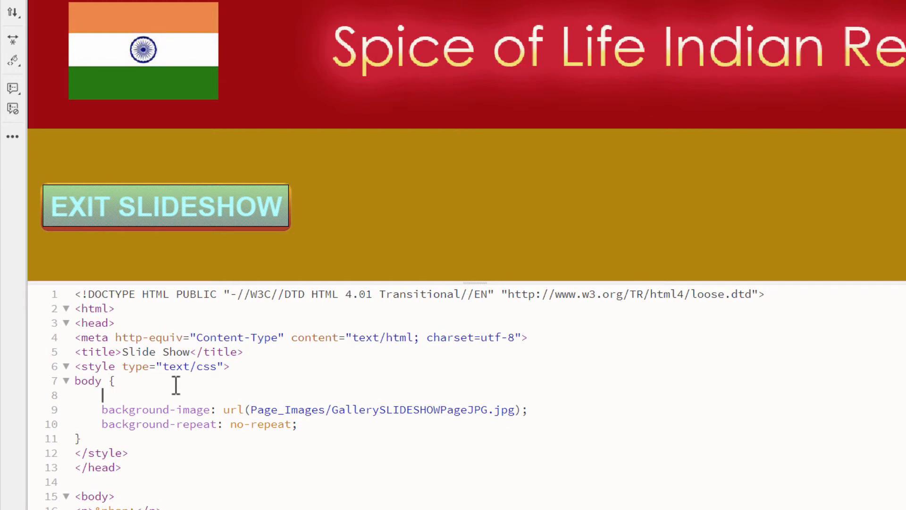
key("ctrl+v")
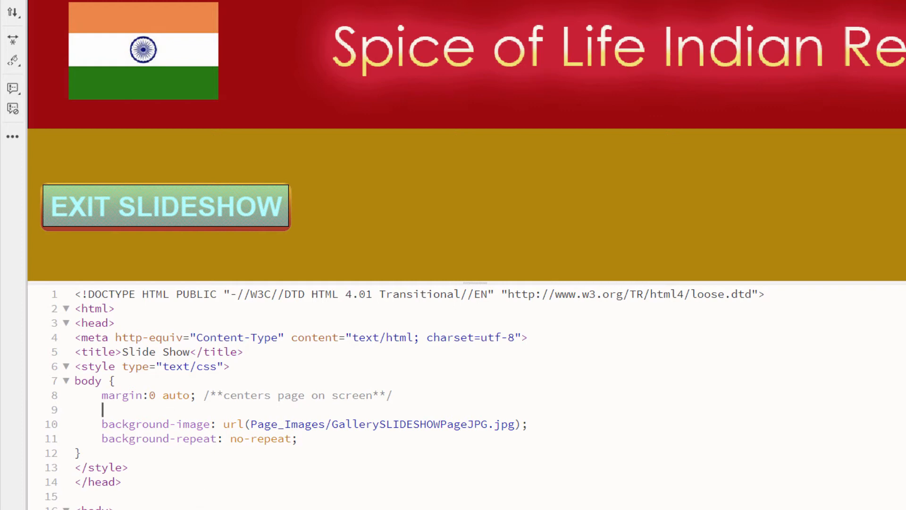
- Copy "text-align:center; /**centers older browsers**" from the PDF and insert it in Dreamweaver on the blank line below the margin line
left_click(212, 465)
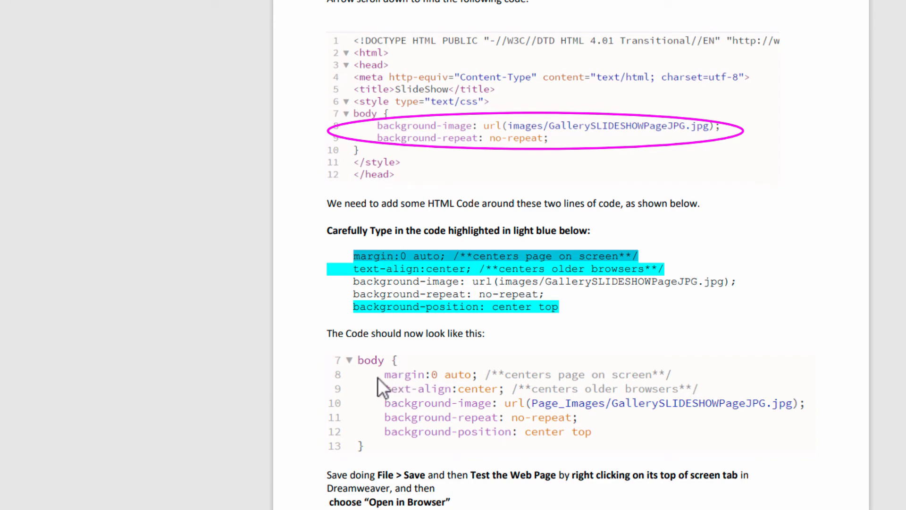
left_click(360, 272)
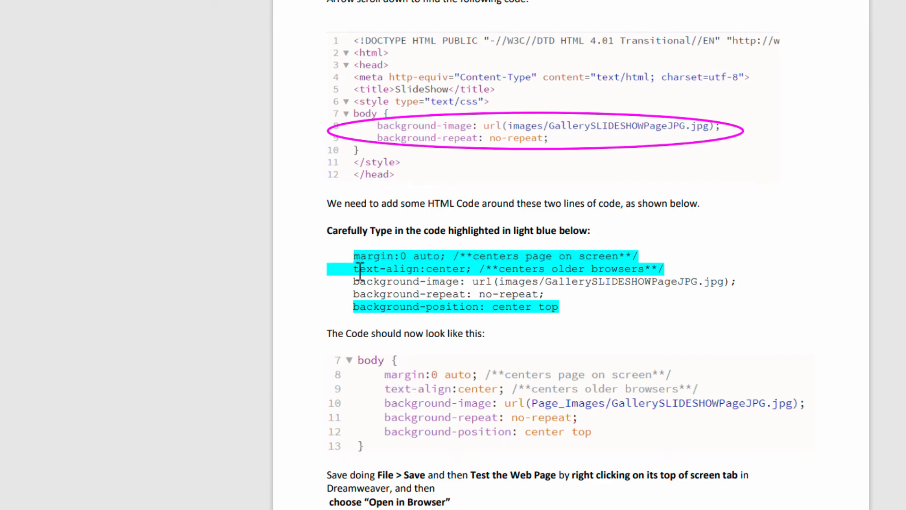
left_click_drag(357, 269, 674, 270)
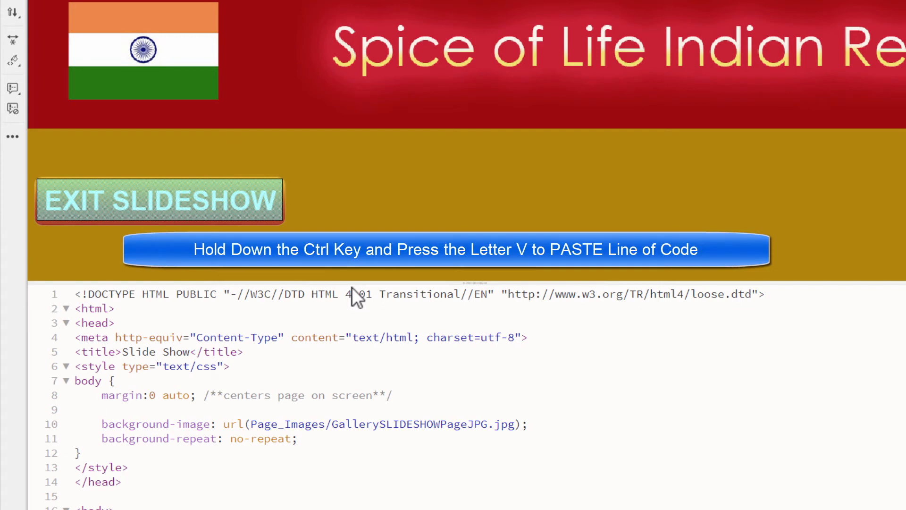
key("ctrl+v")
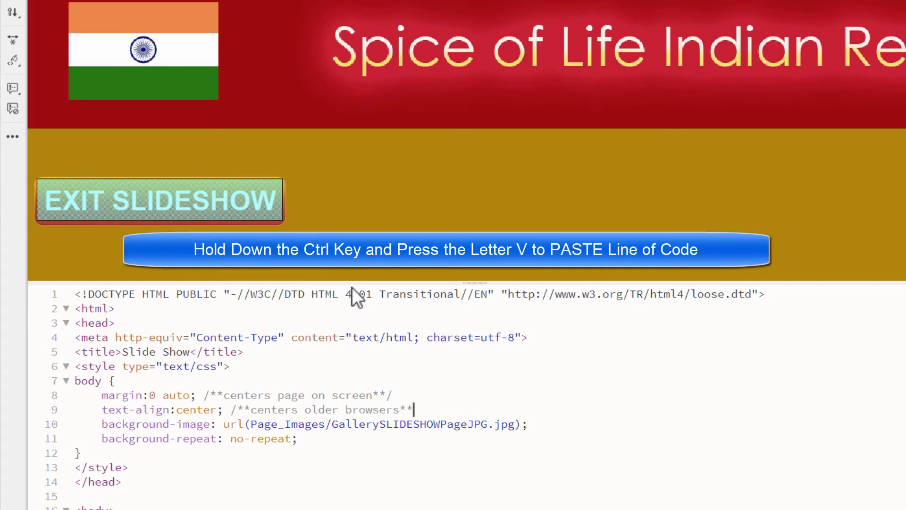
- Copy "background-position: center top" from the PDF and insert it in Dreamweaver on a new line below "background-repeat: no-repeat;"
left_click(318, 440)
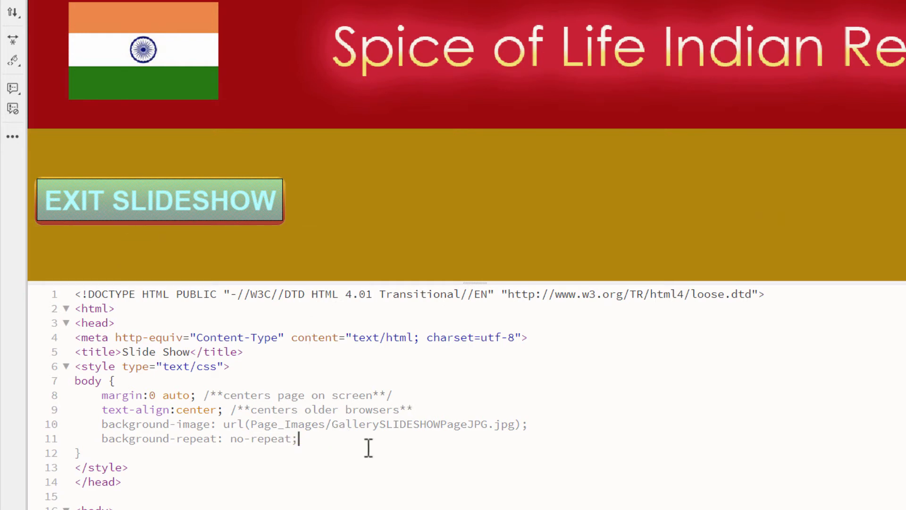
key("Return")
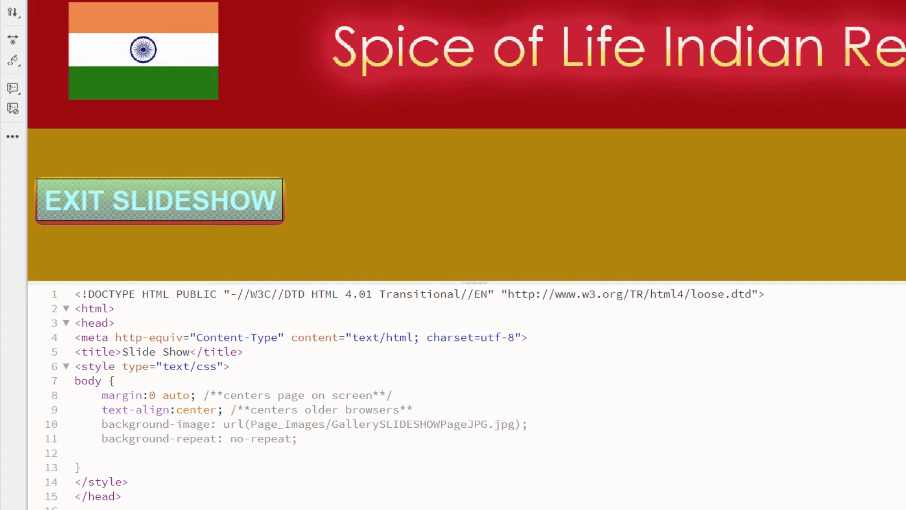
key("alt+Tab")
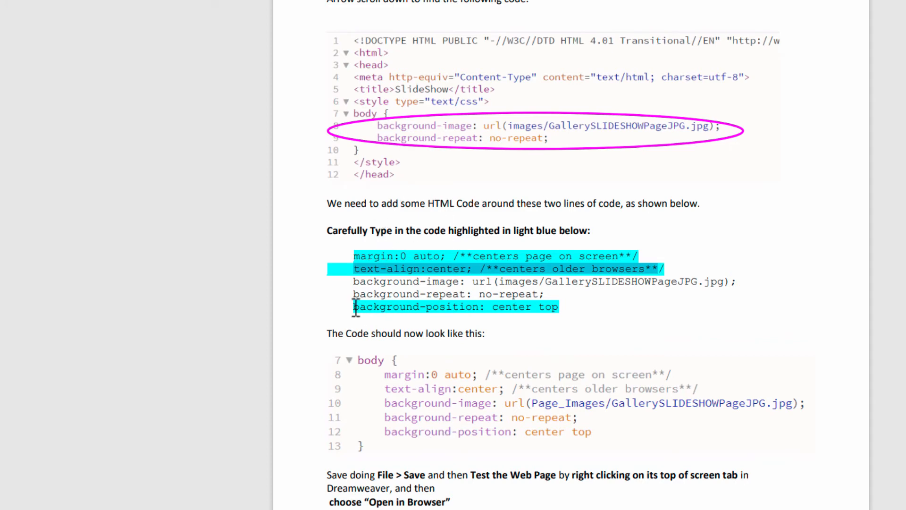
left_click_drag(355, 308, 593, 309)
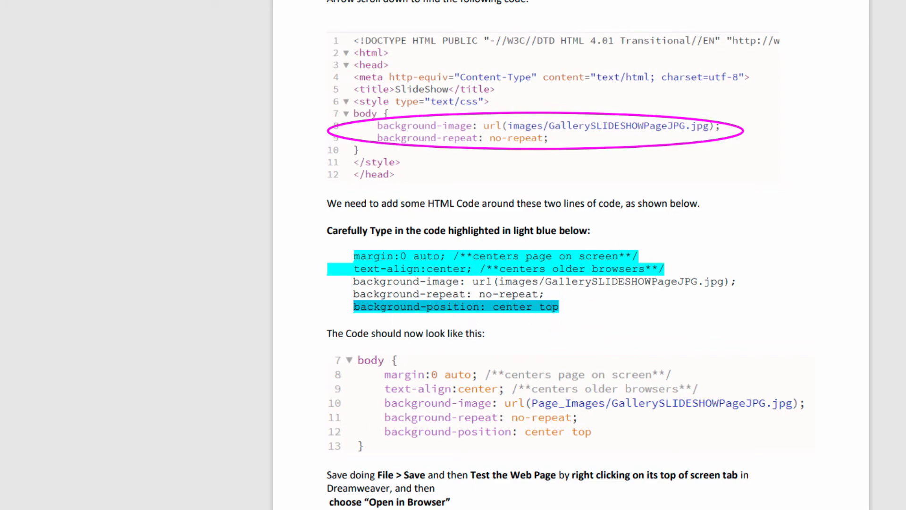
key("alt+Tab")
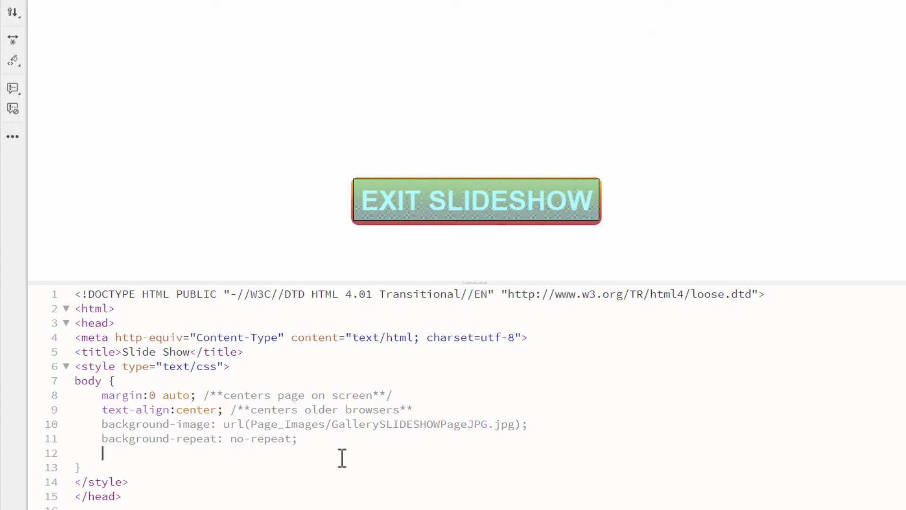
key("ctrl+v")
left_click(366, 469)
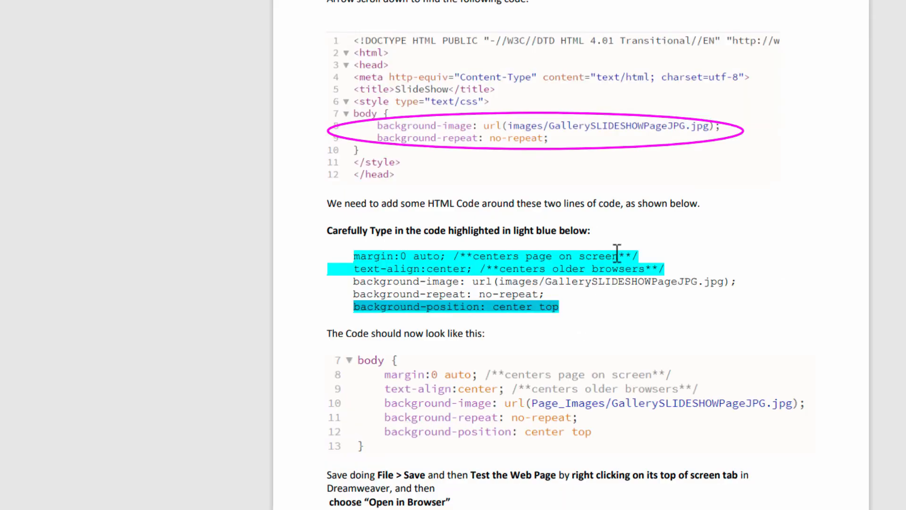
- Compare the code with the PDF and add the missing closing "/" to the "centers older browsers" comment in the text-align line
left_click(639, 265)
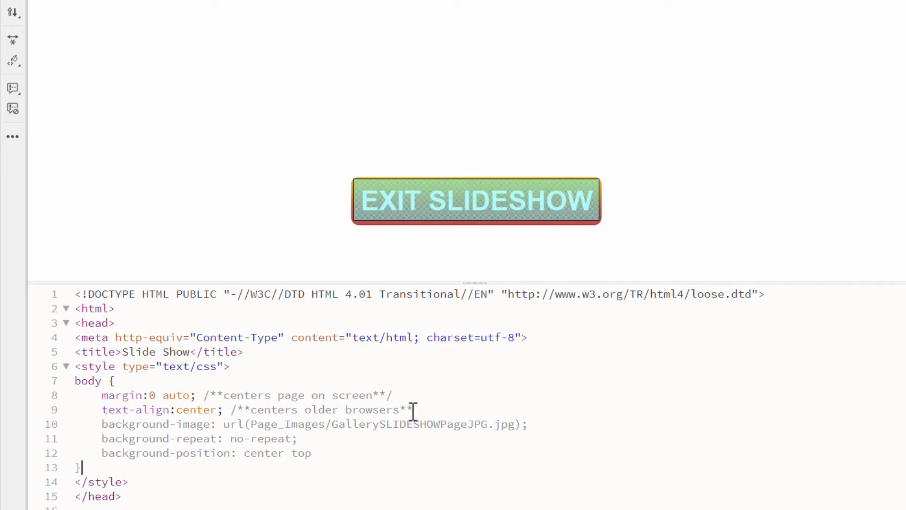
left_click(413, 410)
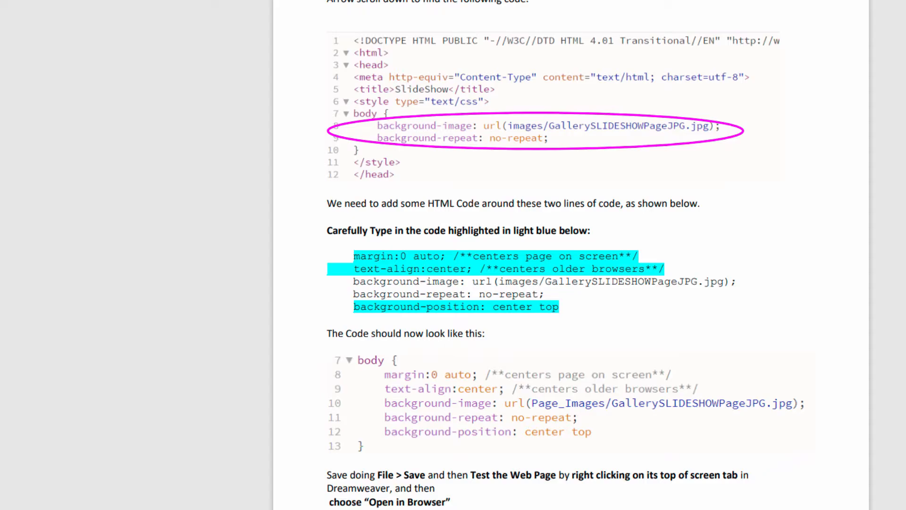
scroll(519, 361, "down", 2)
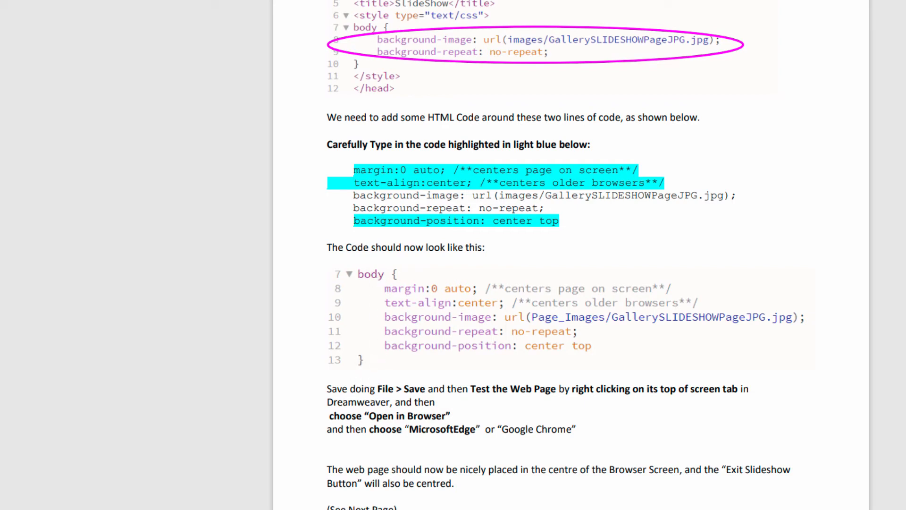
- In Dreamweaver, save LessonSlideShow.html, preview it in Google Chrome, test the Exit Slideshow button and close the browser
left_click(244, 508)
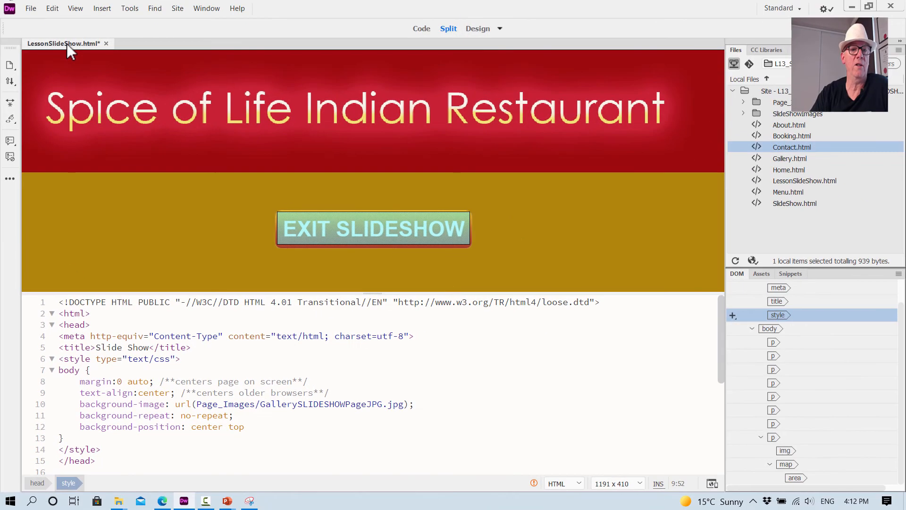
right_click(66, 44)
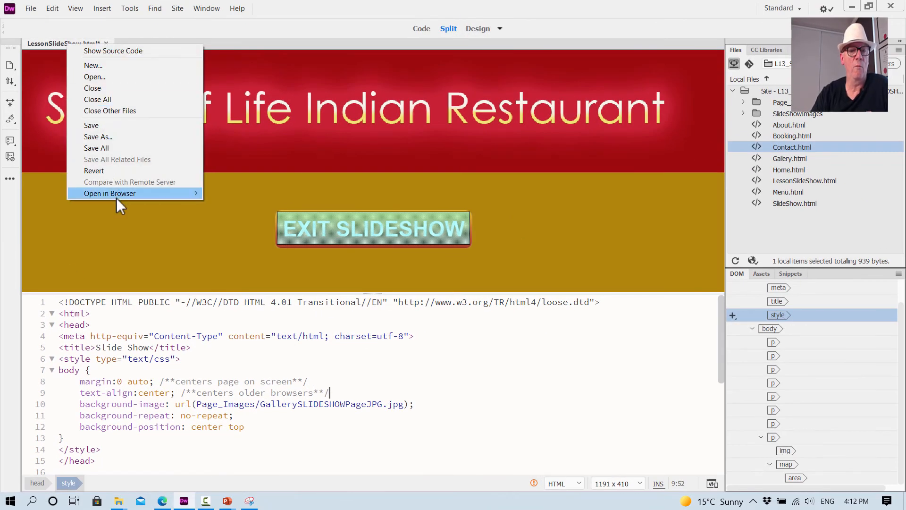
mouse_move(116, 194)
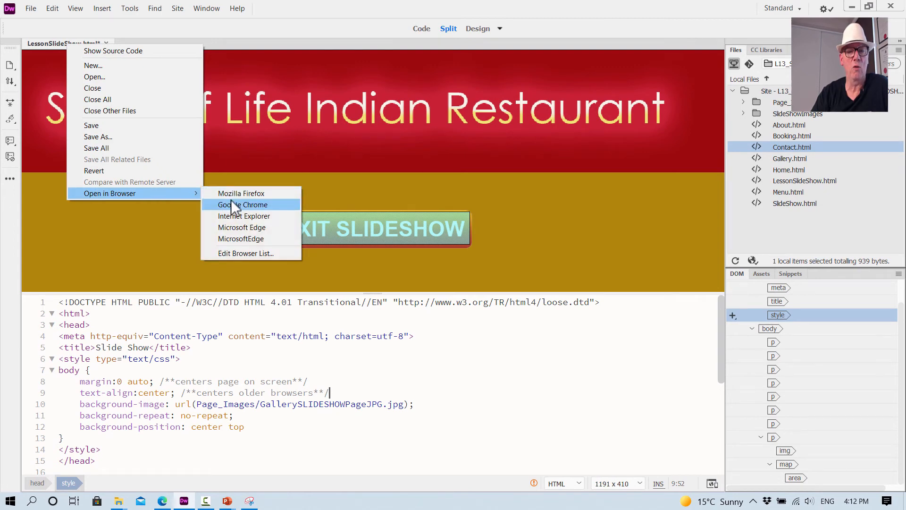
left_click(232, 204)
left_click(406, 280)
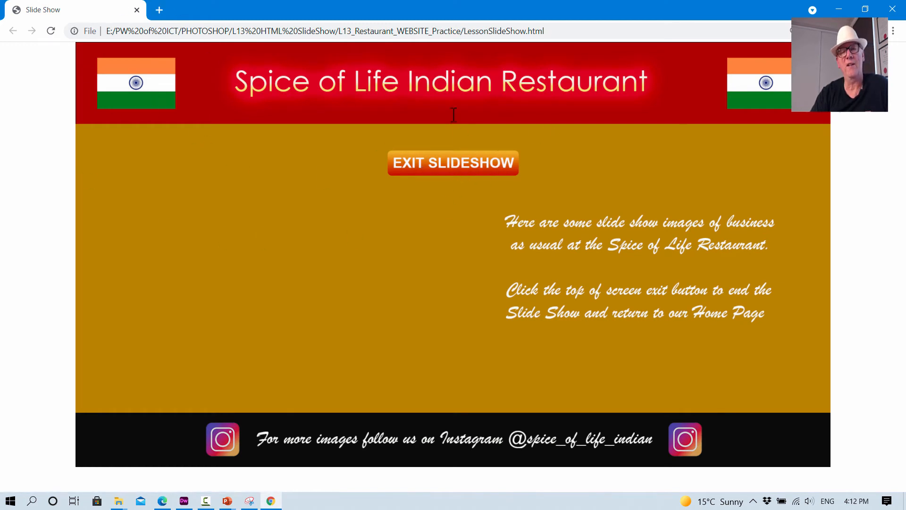
left_click(444, 167)
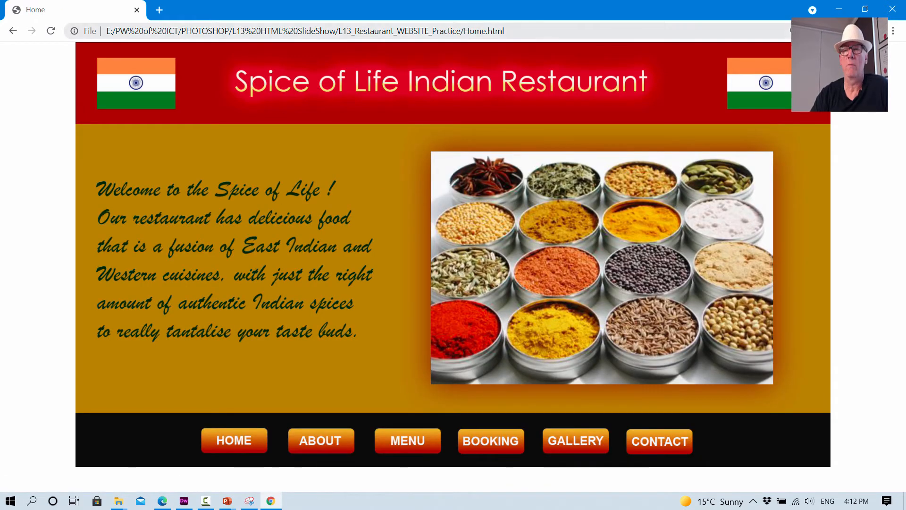
left_click(894, 10)
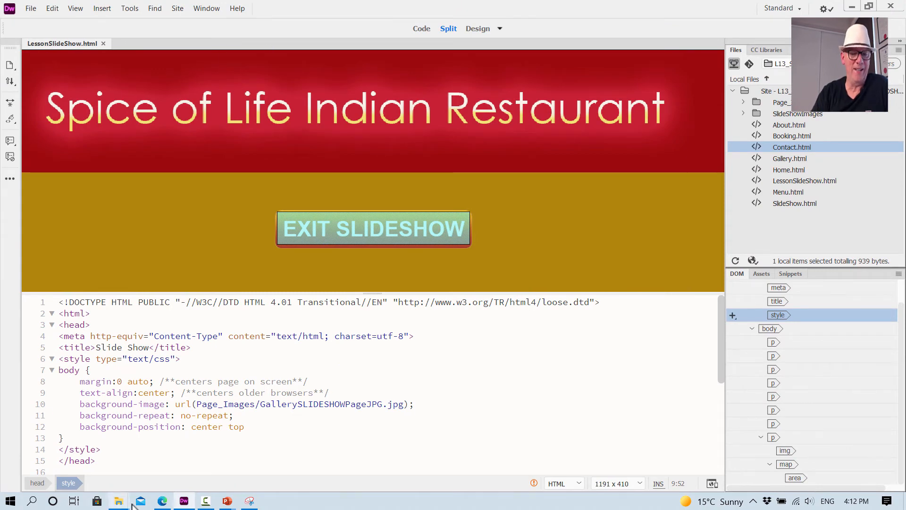
- Switch to the PDF in Edge and read the end of Step 10 and the Step 11 instructions on adding the slideshow code
left_click(161, 500)
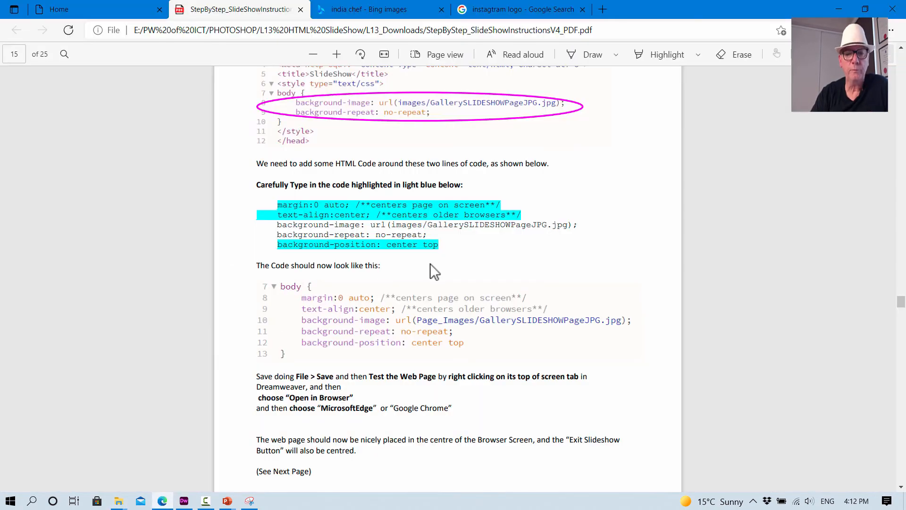
scroll(430, 264, "down", 10)
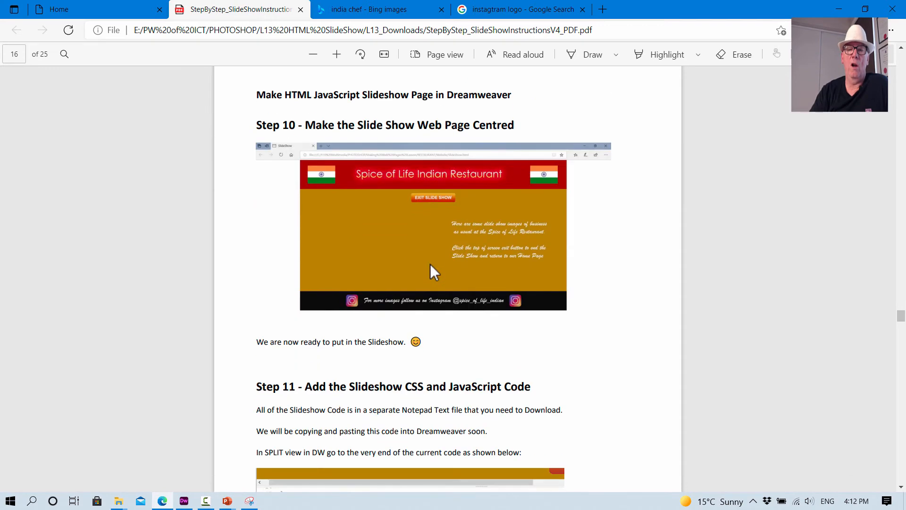
scroll(430, 263, "down", 3)
scroll(406, 203, "down", 1)
scroll(420, 197, "up", 3)
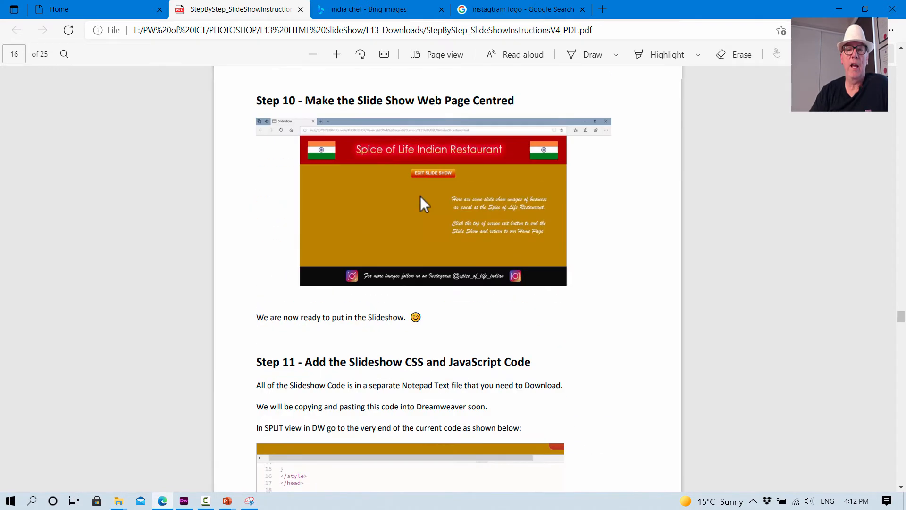
scroll(420, 196, "up", 1)
scroll(443, 202, "down", 5)
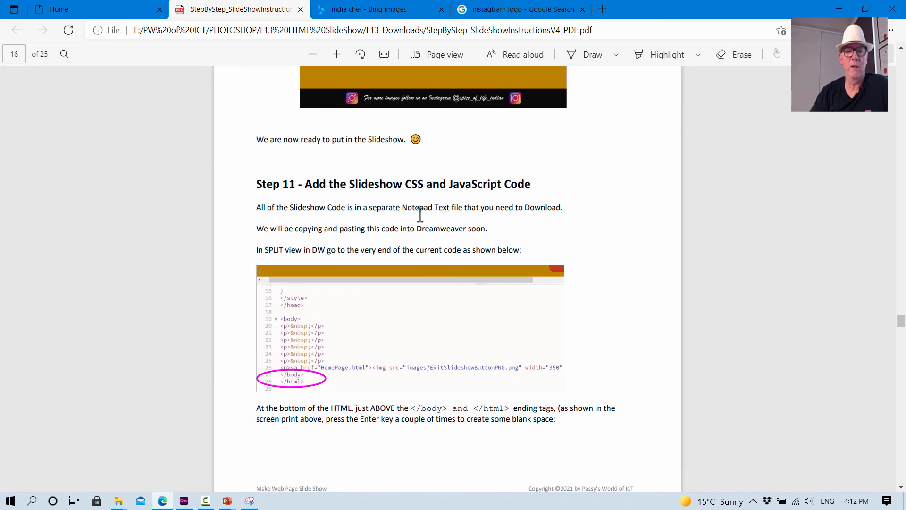
scroll(350, 227, "down", 2)
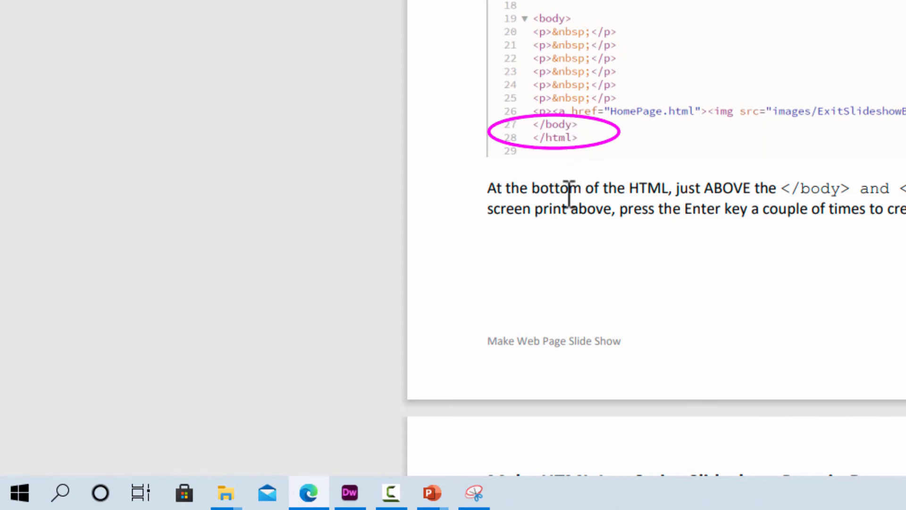
- In Dreamweaver's code, insert three blank lines between the closing </p> tag and the </body> tag at the end of the page
left_click(350, 494)
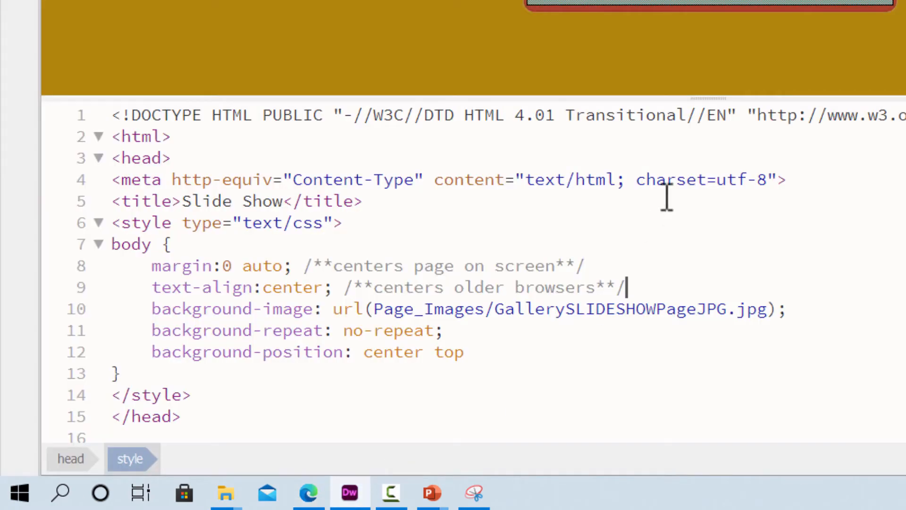
scroll(384, 217, "down", 5)
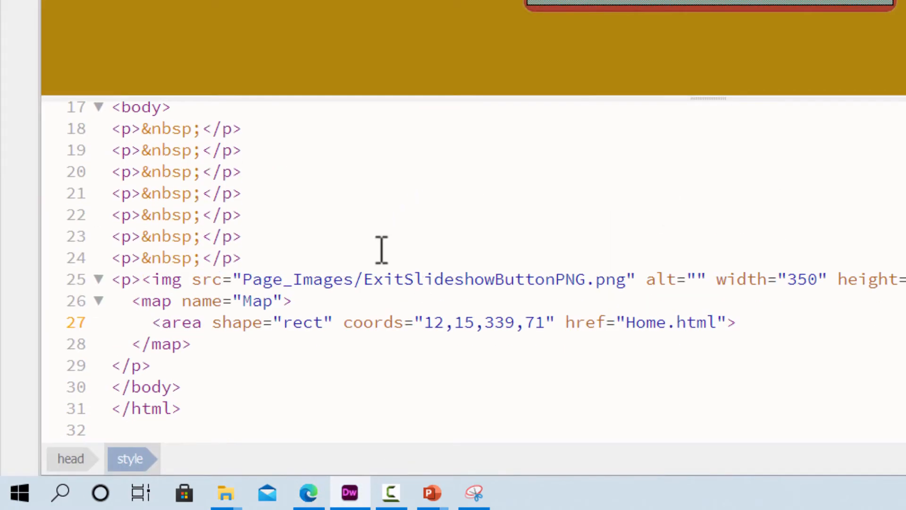
left_click(160, 366)
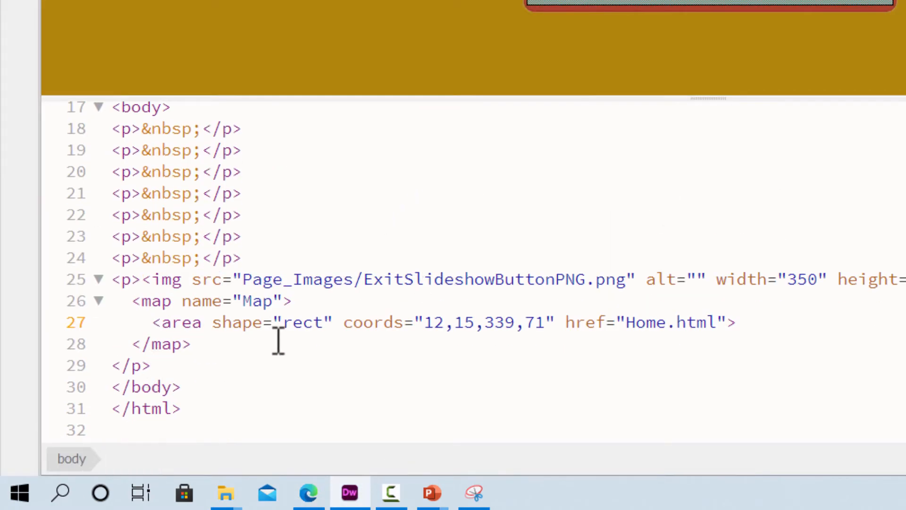
key("Return")
key("Return")
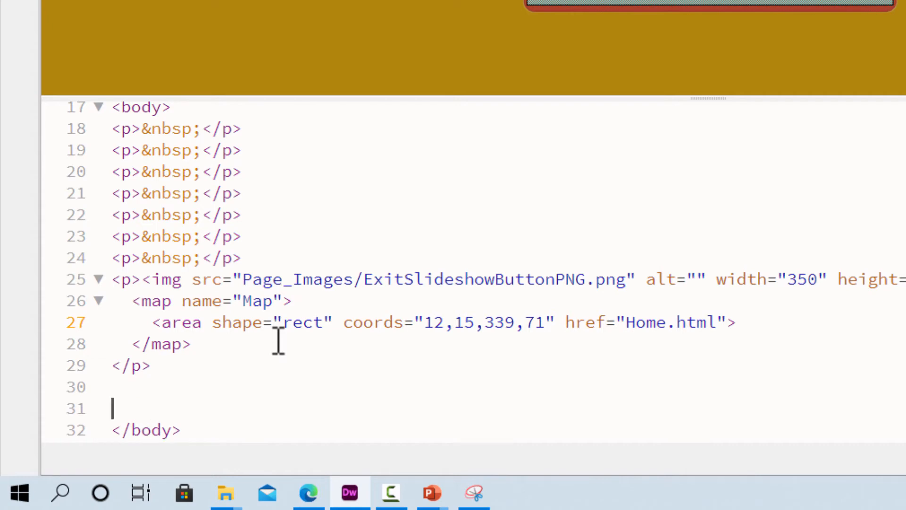
scroll(184, 373, "down", 1)
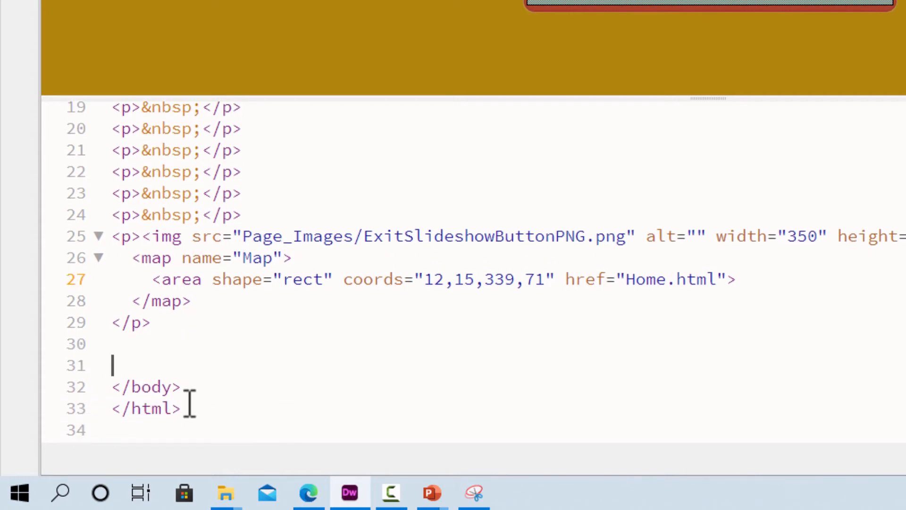
left_click(112, 350)
key("Return")
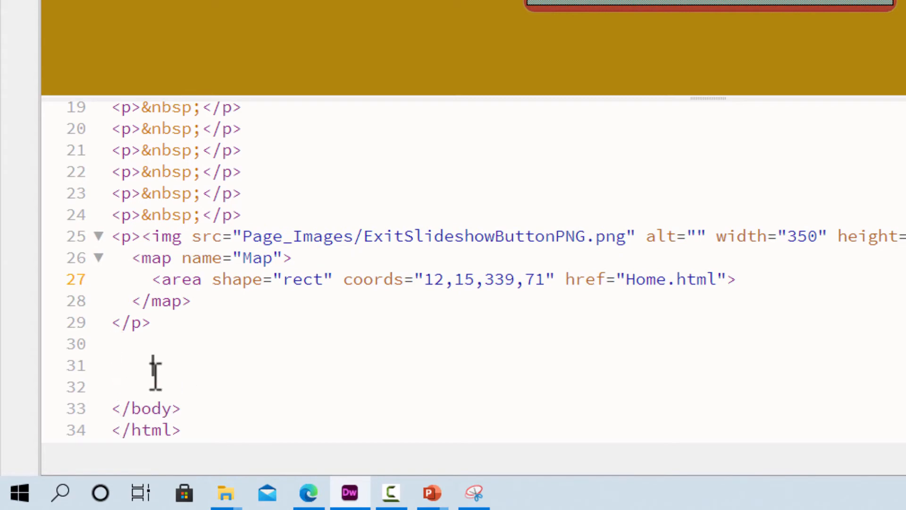
left_click(121, 350)
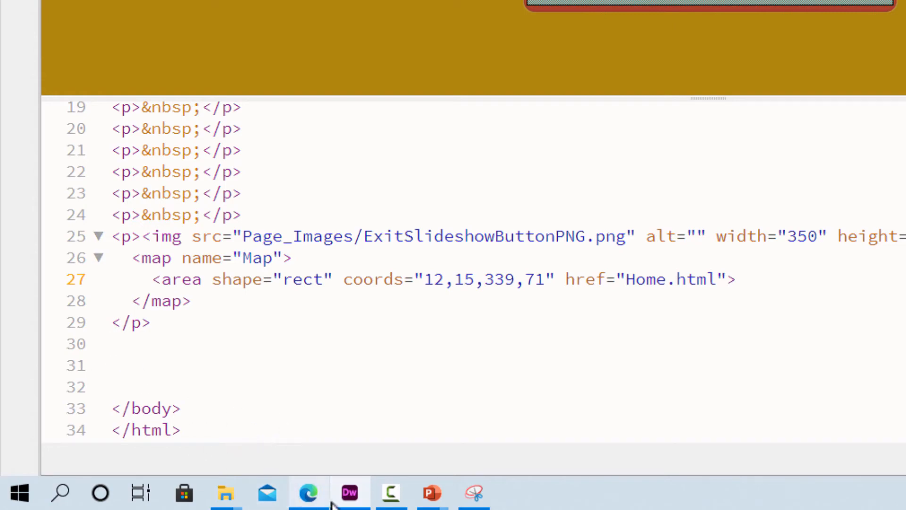
- Return to the PDF in Edge and read the page 17 instructions on opening the downloaded slideshow code text file in Notepad
left_click(308, 496)
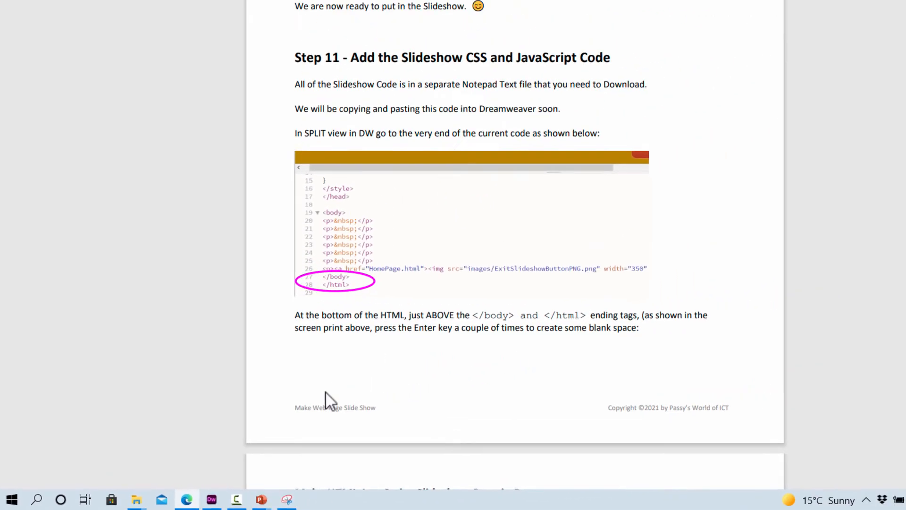
scroll(326, 392, "down", 5)
scroll(282, 412, "up", 2)
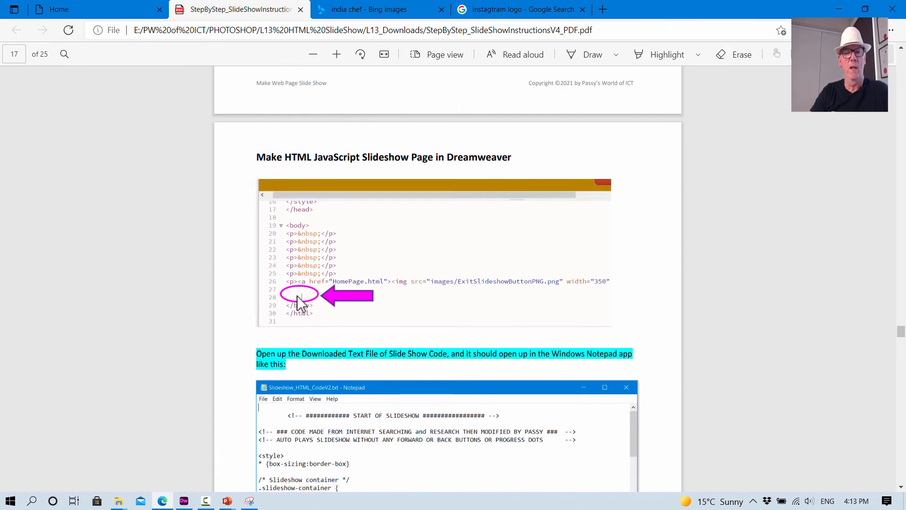
scroll(452, 344, "down", 2)
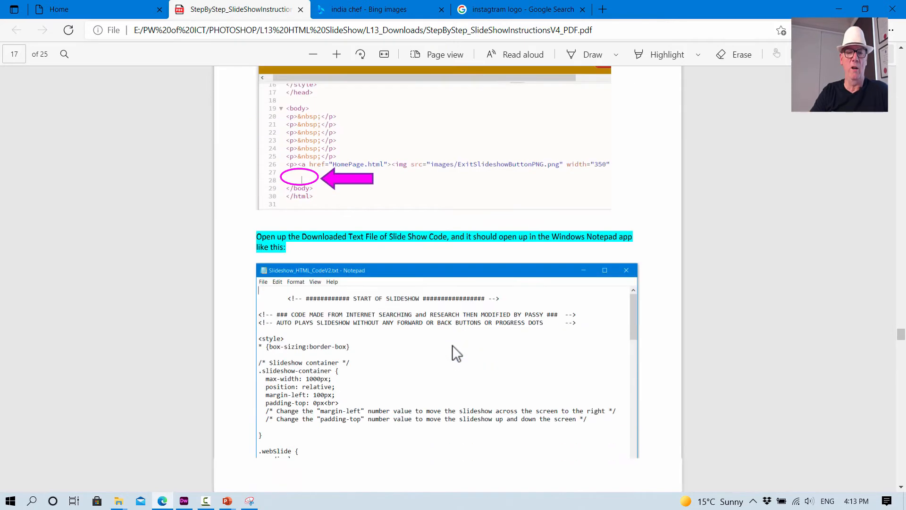
scroll(452, 345, "down", 2)
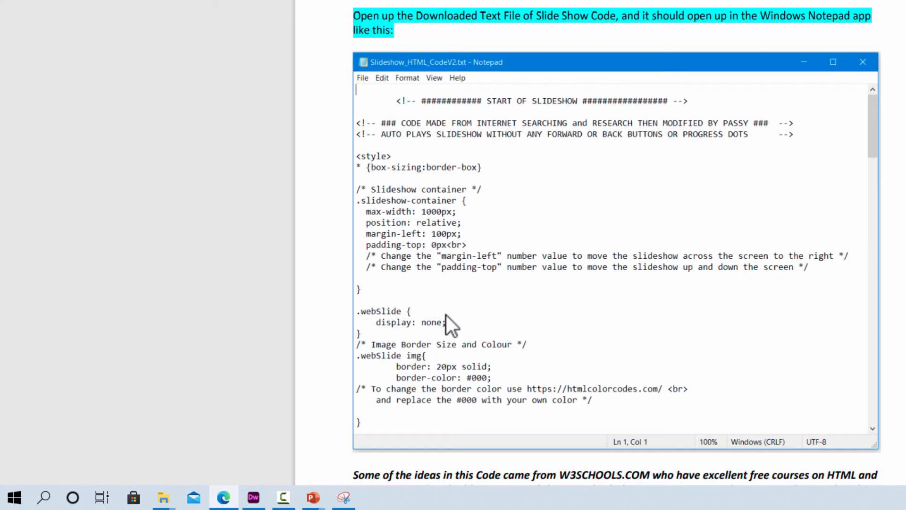
- Switch to File Explorer, go to the L13_Downloads folder inside L13 HTML SlideShow and open Slideshow_HTML_CodeV2.txt in Notepad
scroll(446, 316, "down", 2)
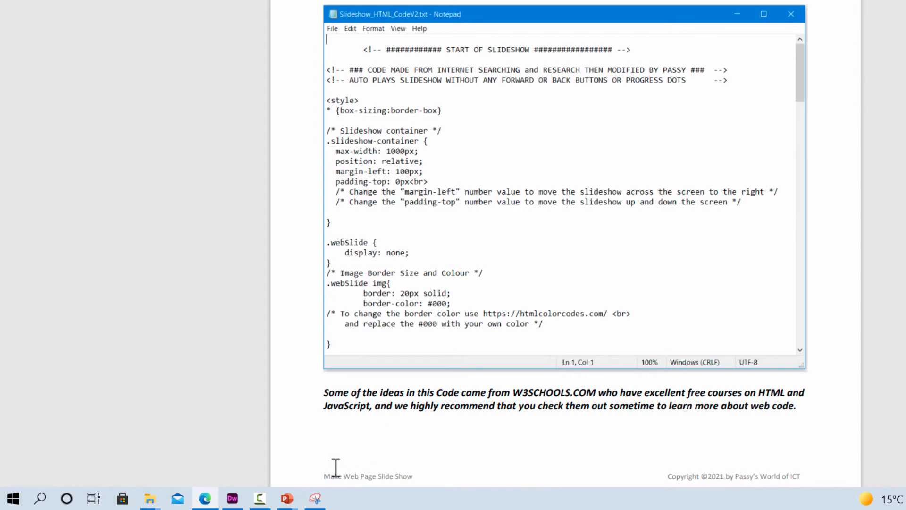
mouse_move(150, 495)
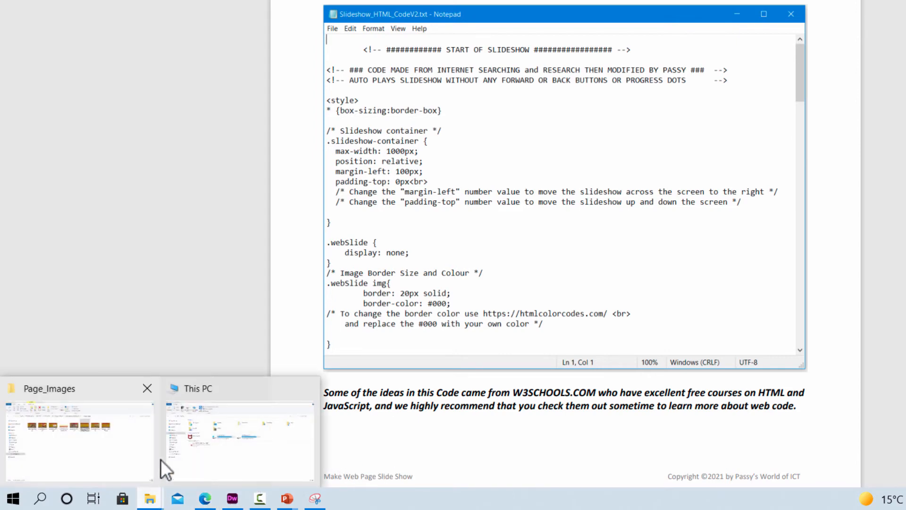
left_click(109, 460)
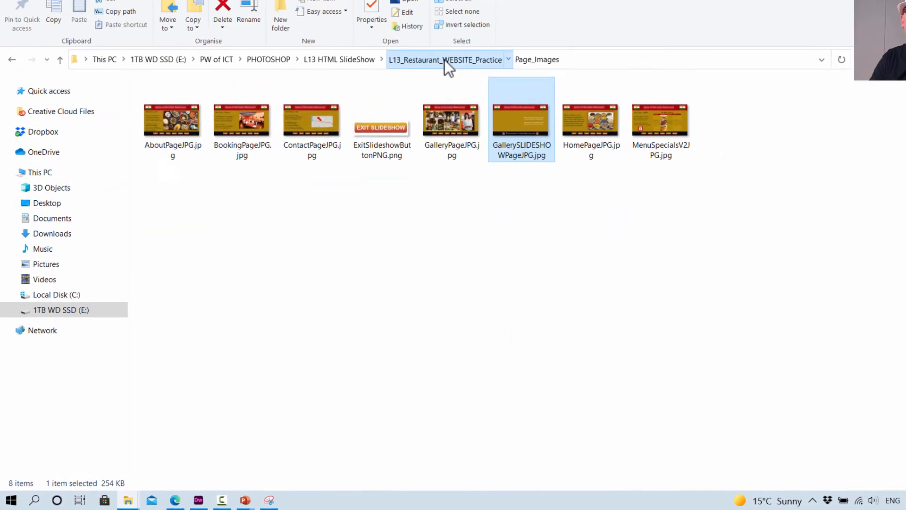
left_click(443, 60)
left_click(324, 93)
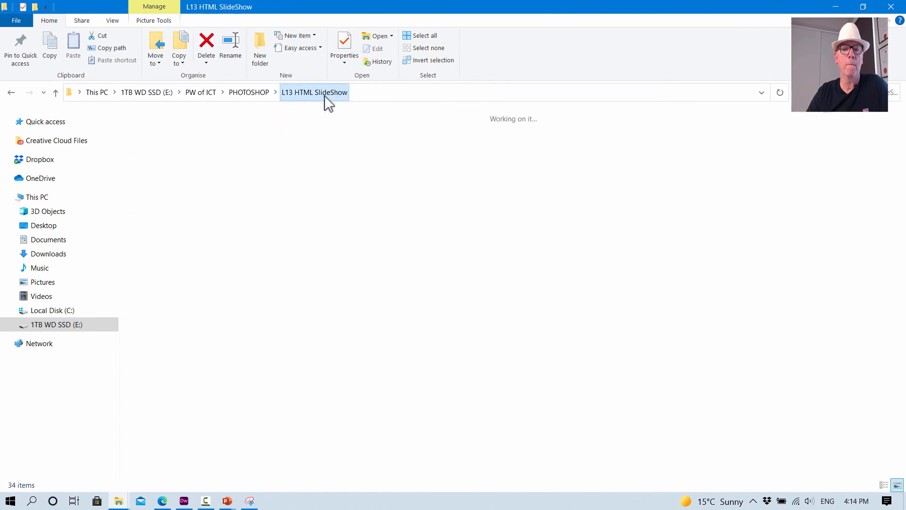
double_click(225, 142)
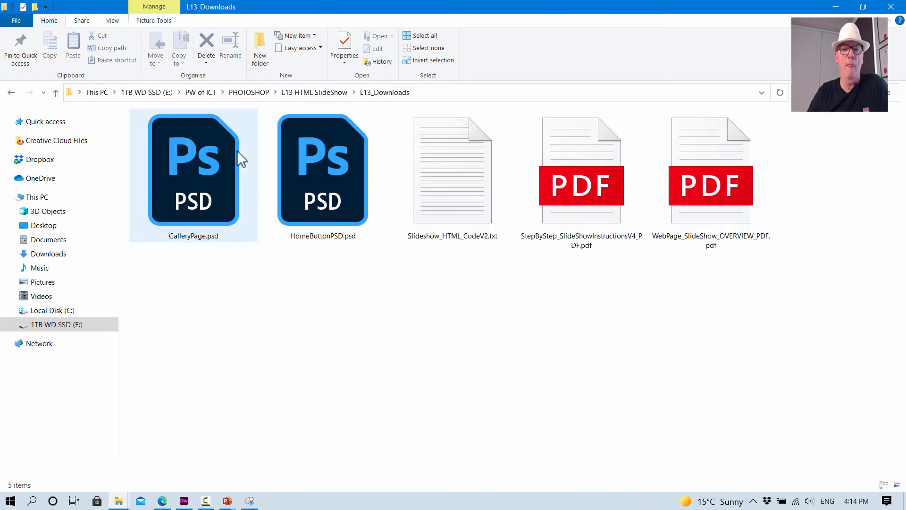
double_click(473, 184)
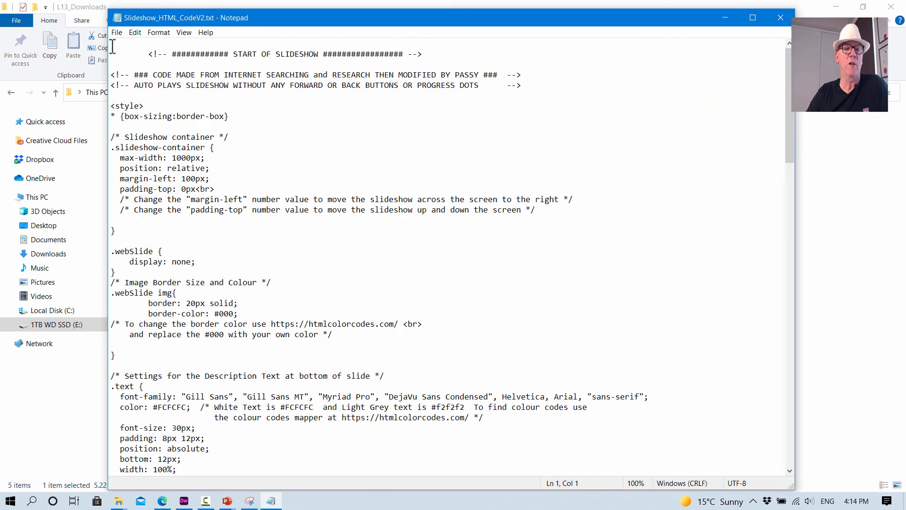
- Copy the entire slideshow code from Notepad and paste it into the blank lines before </body> in LessonSlideShow.html in Dreamweaver
left_click_drag(113, 46, 47, 500)
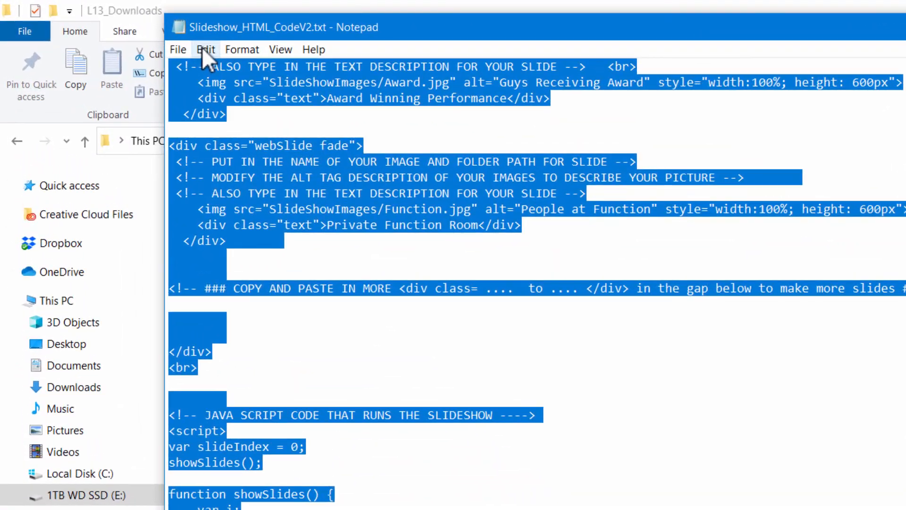
left_click(134, 32)
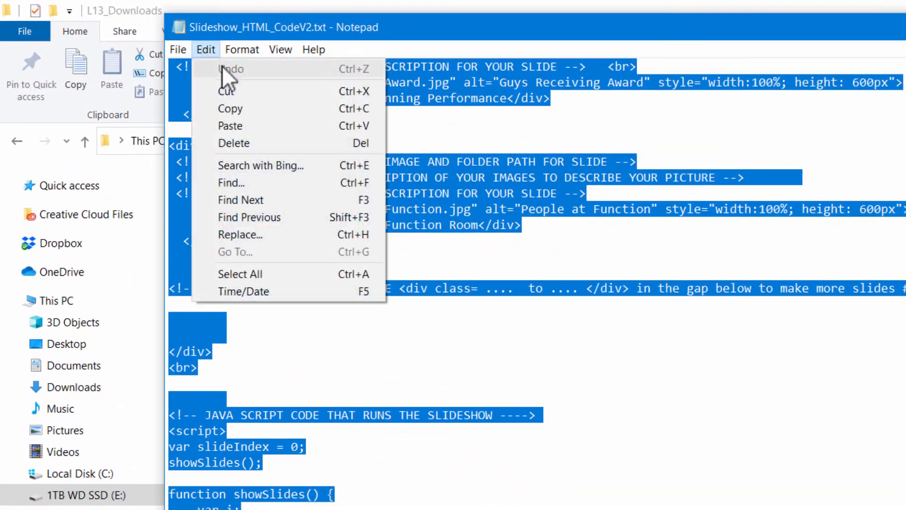
left_click(231, 108)
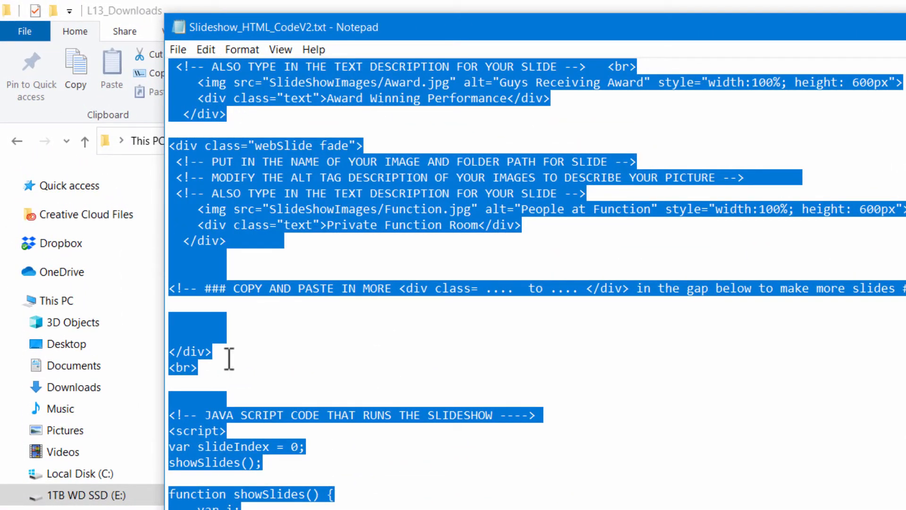
left_click(184, 500)
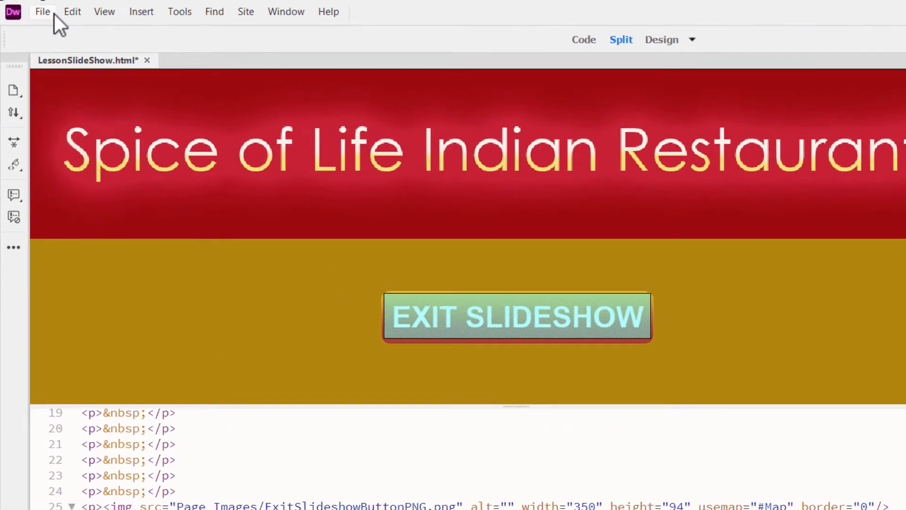
left_click(52, 8)
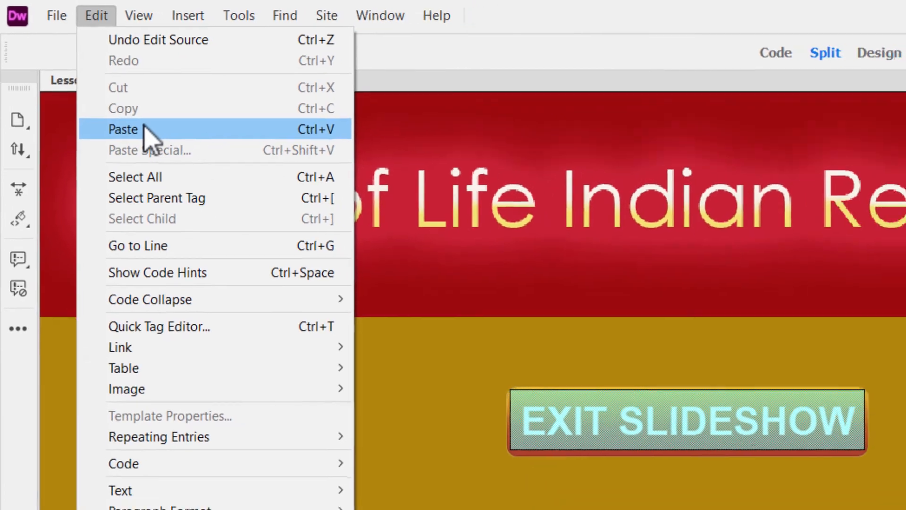
left_click(163, 148)
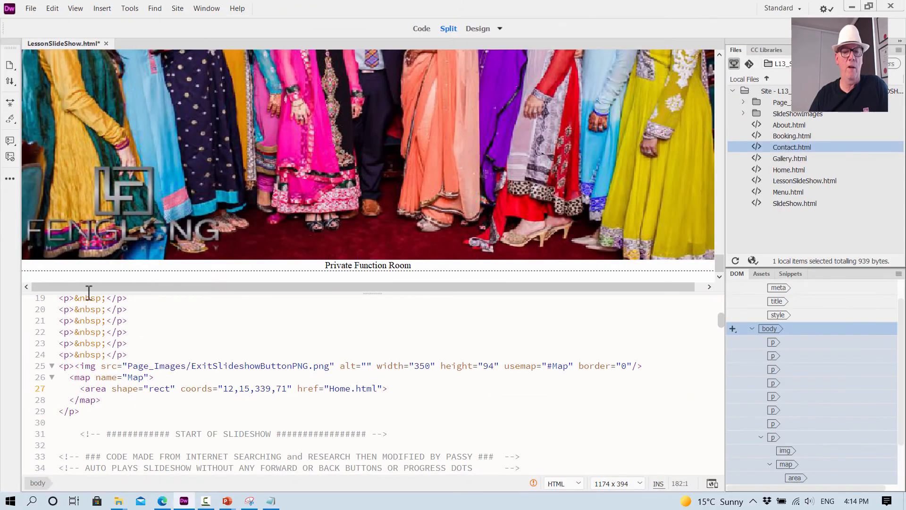
- Look over the pasted slide images in the split layout and show LessonSlideShow.html in full code view
scroll(227, 438, "down", 2)
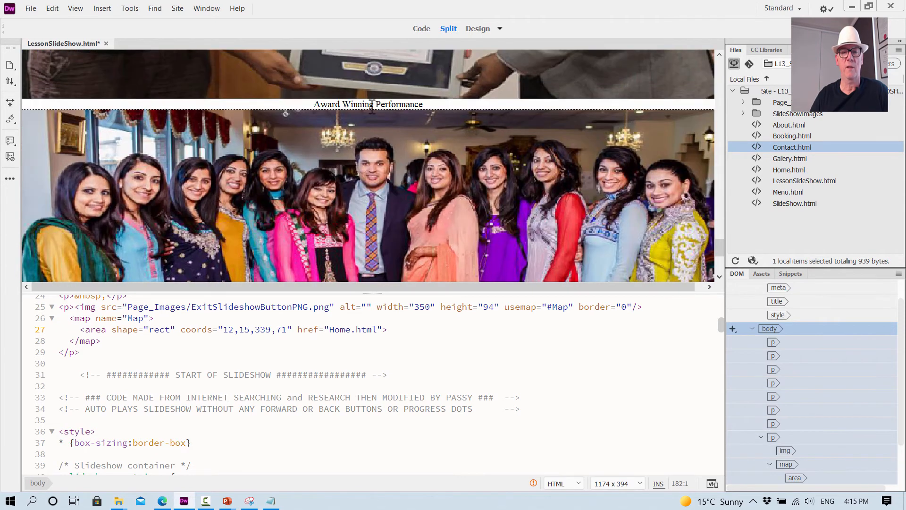
scroll(401, 122, "up", 2)
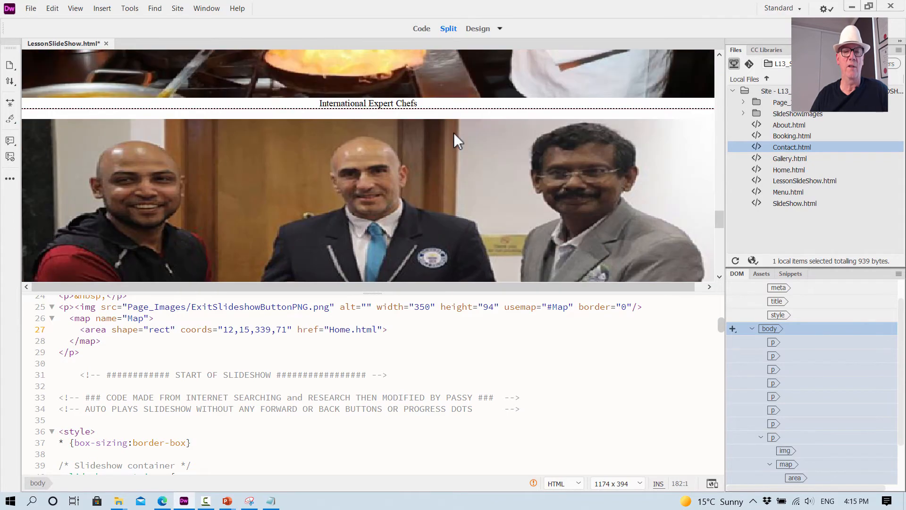
scroll(377, 417, "down", 5)
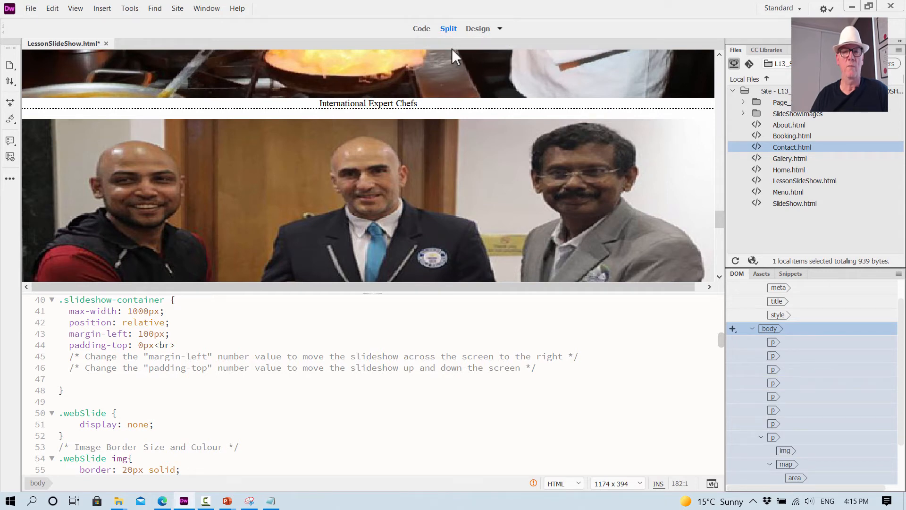
left_click(423, 28)
scroll(187, 165, "up", 9)
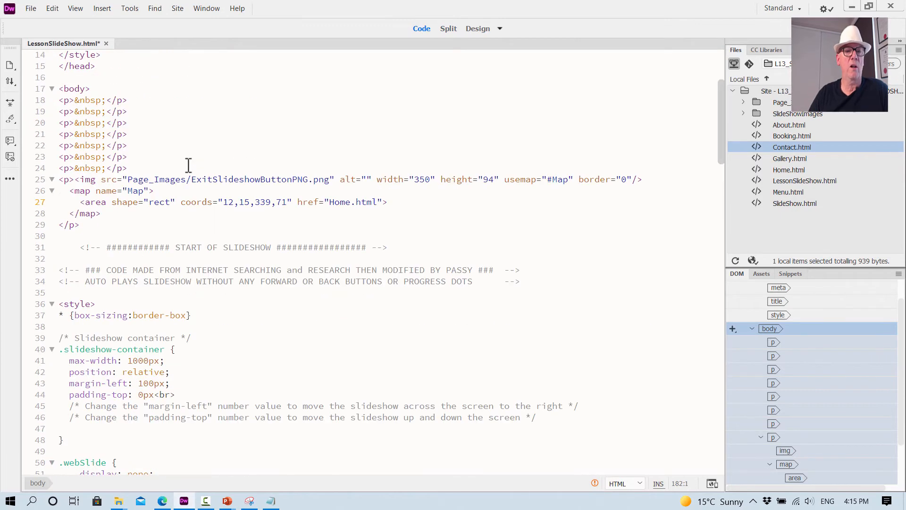
- Read through the pasted slideshow code, from the container, border, text and fade styles to the slide image paths and descriptions
scroll(188, 165, "down", 4)
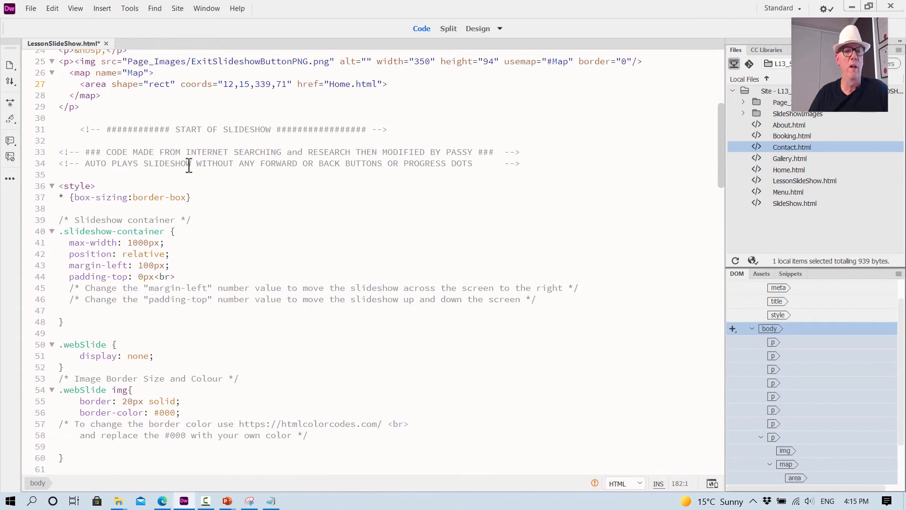
scroll(188, 165, "down", 2)
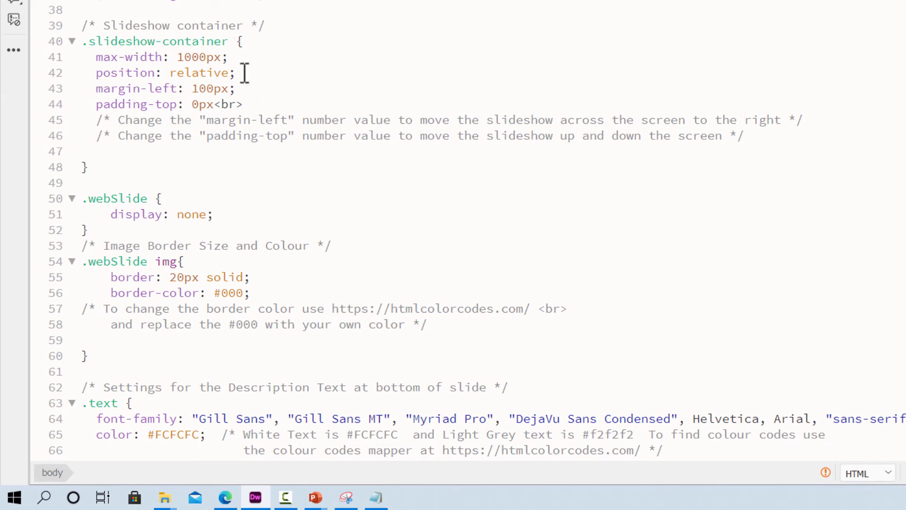
scroll(241, 83, "down", 3)
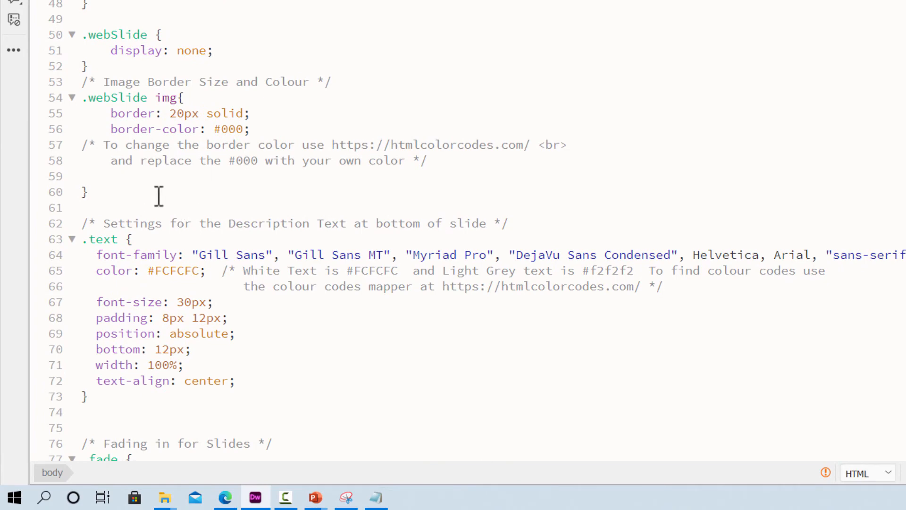
scroll(239, 247, "down", 5)
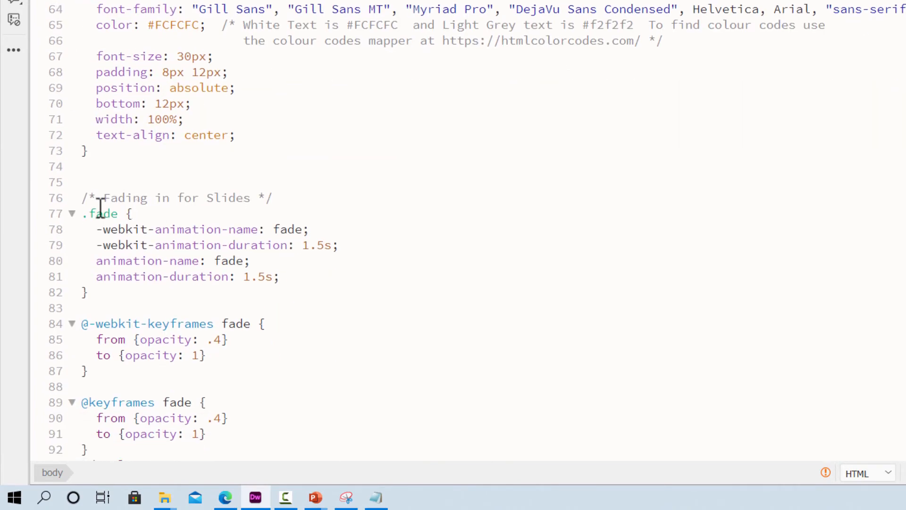
scroll(284, 194, "down", 2)
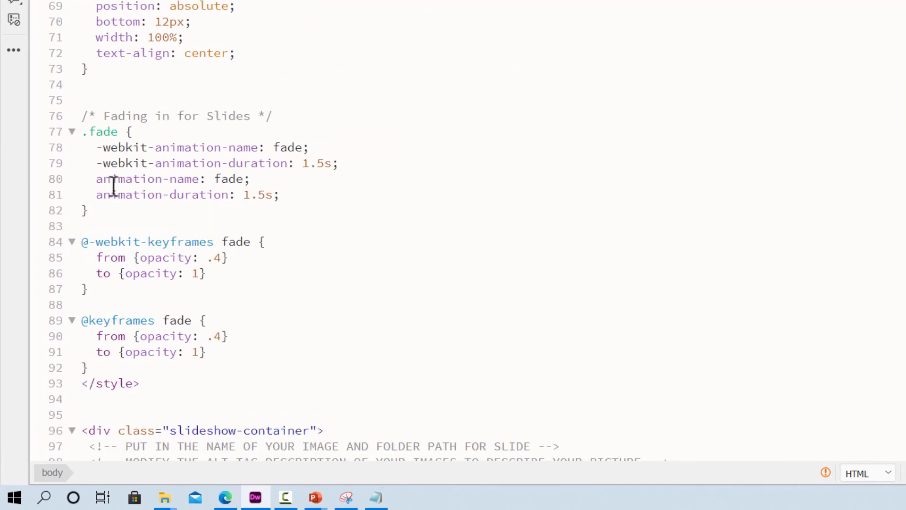
scroll(227, 187, "down", 3)
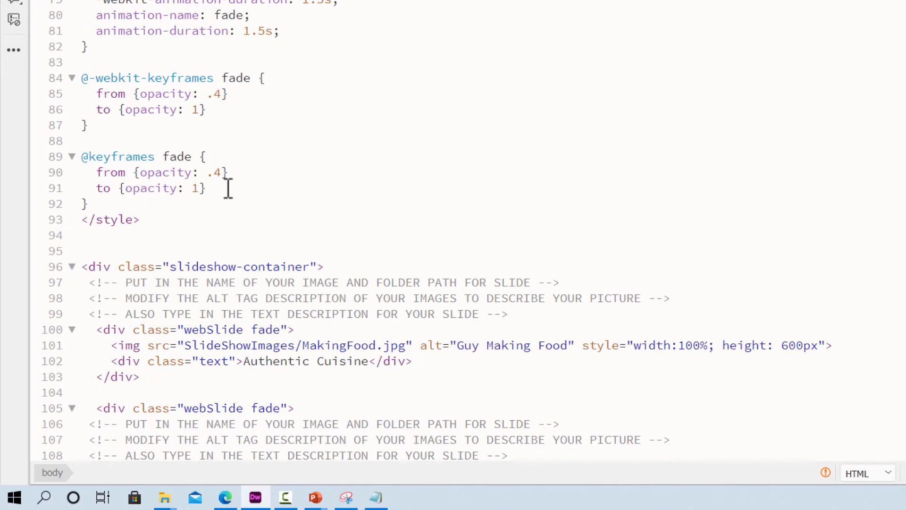
scroll(228, 188, "down", 2)
scroll(228, 188, "down", 2)
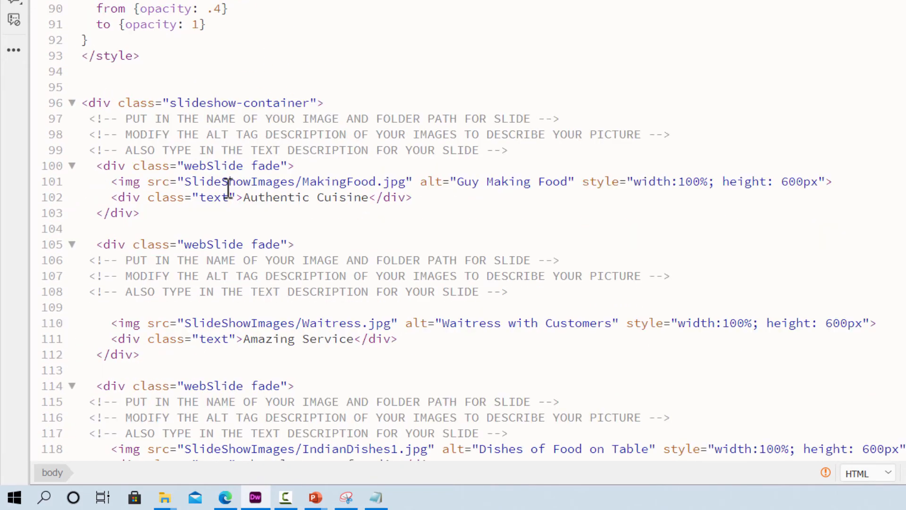
scroll(228, 188, "down", 2)
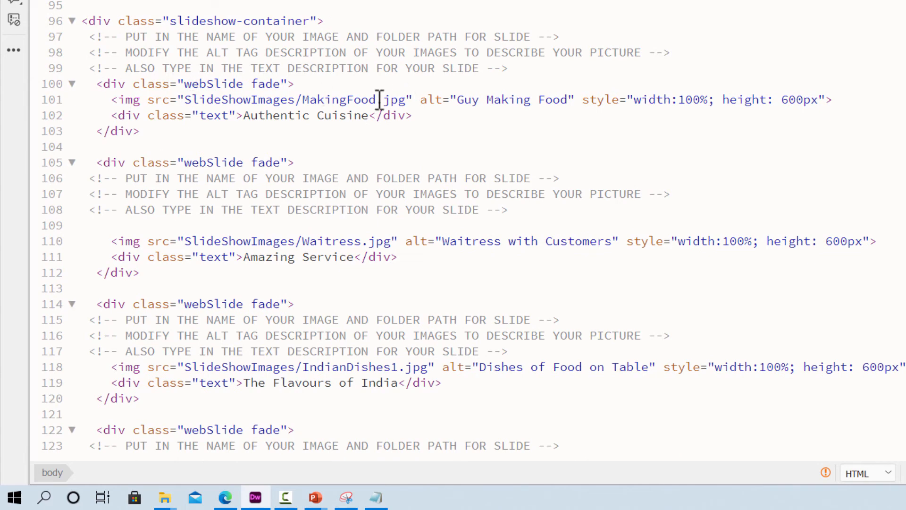
mouse_move(378, 100)
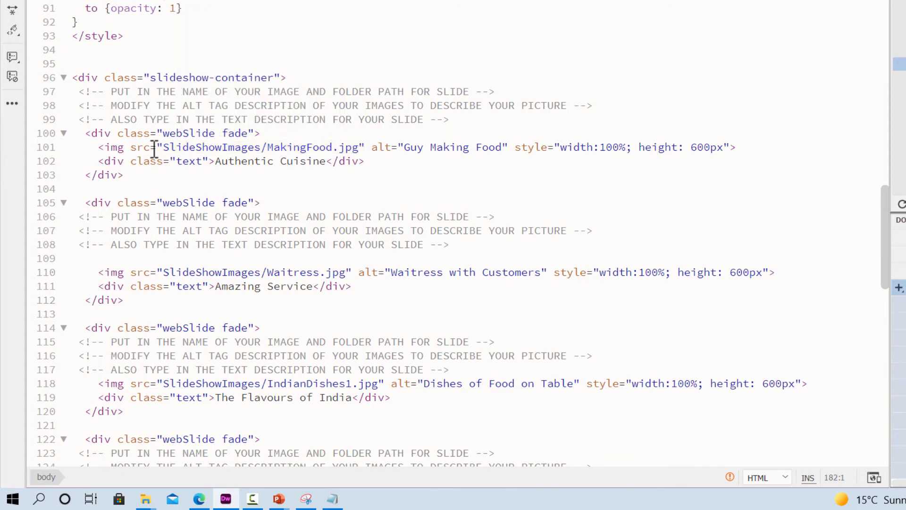
mouse_move(218, 147)
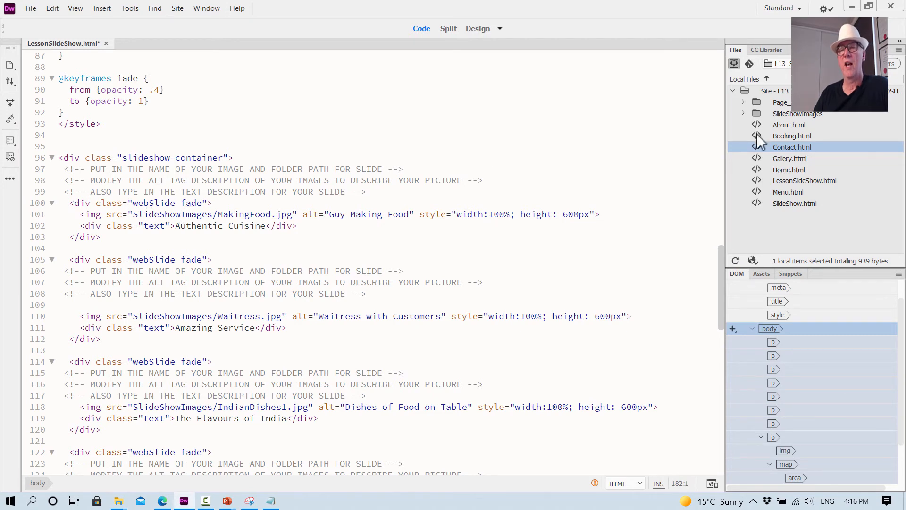
- List the files in the SlideShowImages folder and examine the first slide's alt text and image path on line 101
left_click(744, 114)
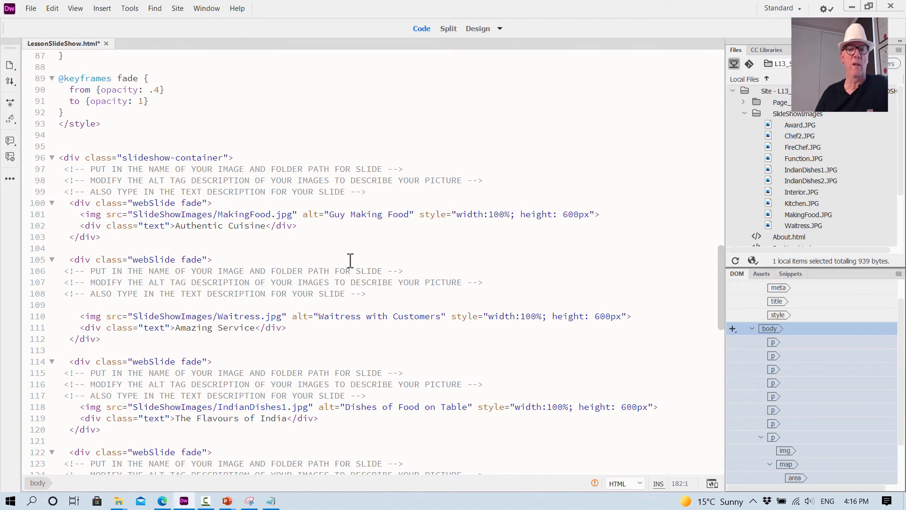
left_click(347, 214)
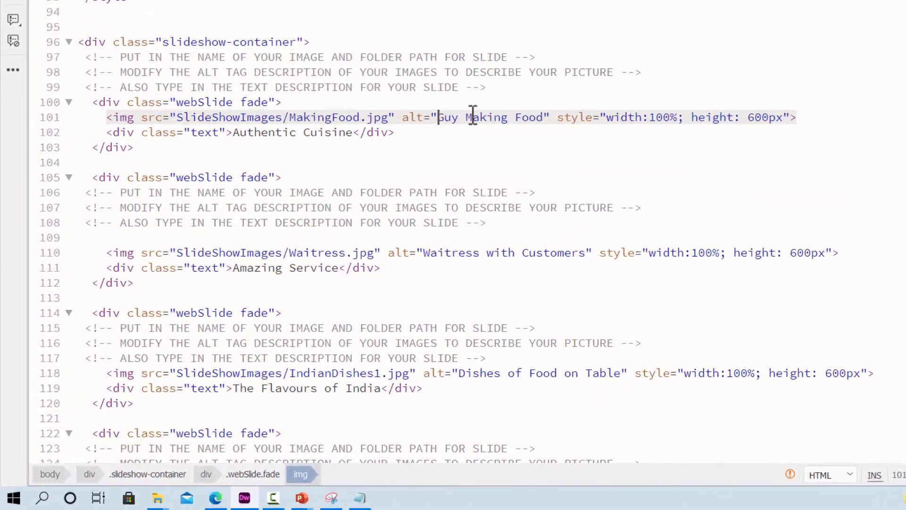
left_click_drag(328, 214, 389, 211)
left_click_drag(547, 92, 572, 94)
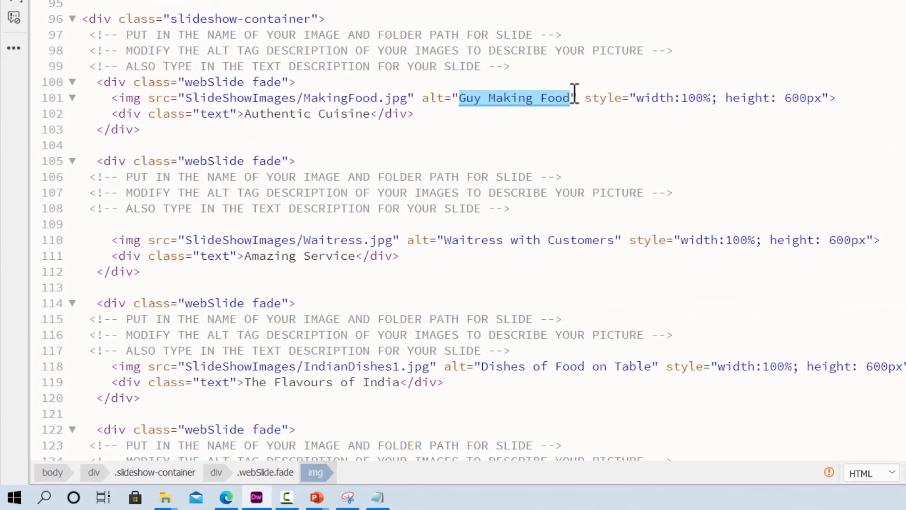
left_click(529, 98)
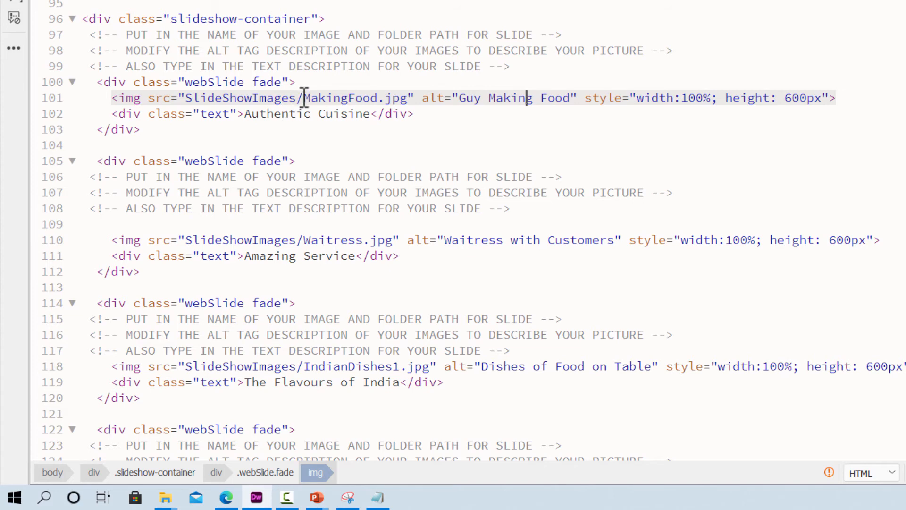
mouse_move(305, 98)
mouse_move(354, 98)
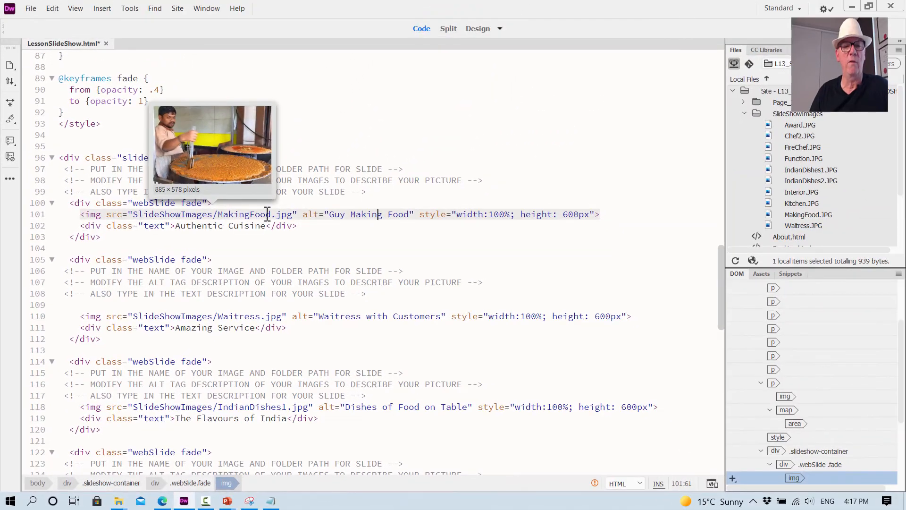
- Change the first slide's image source on line 101 to SlideShowImages/Chef2.jpg
left_click(271, 213)
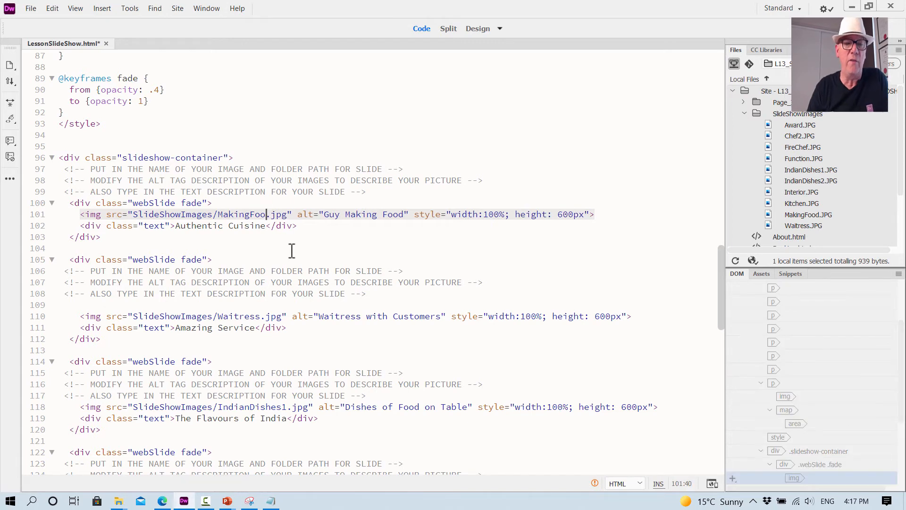
key("BackSpace")
key("BackSpace")
key("BackSpace")
key("BackSpace")
key("BackSpace")
key("BackSpace")
key("BackSpace")
key("BackSpace")
key("BackSpace")
key("BackSpace")
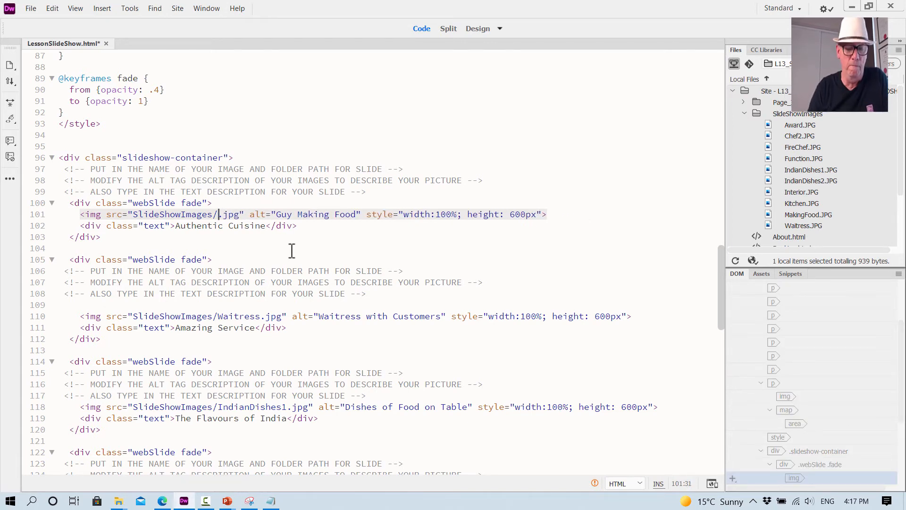
type("Chef2")
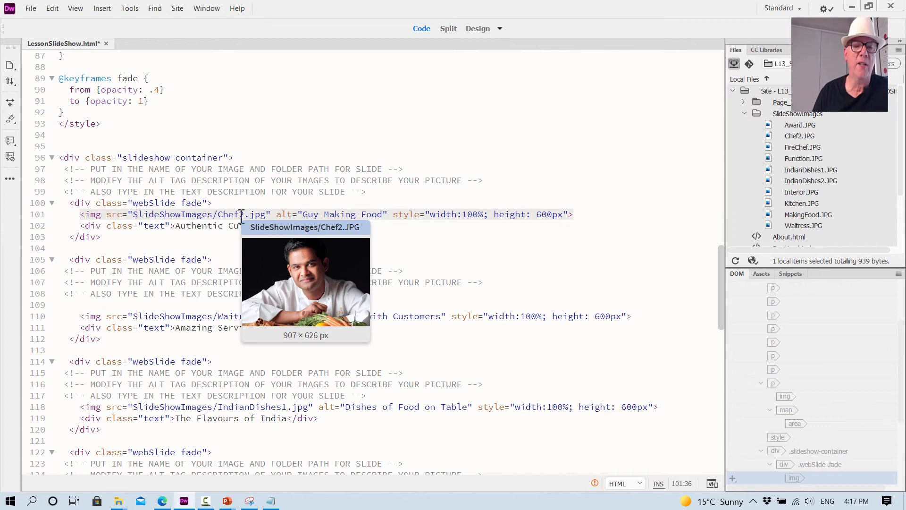
mouse_move(229, 214)
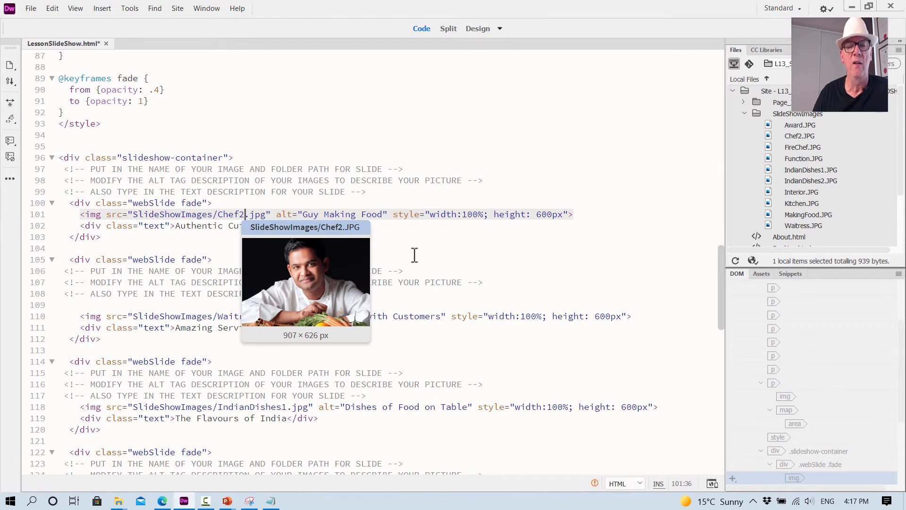
- Replace the first slide's alt text on line 101 with "hsappy Smiling Chef"
left_click(377, 250)
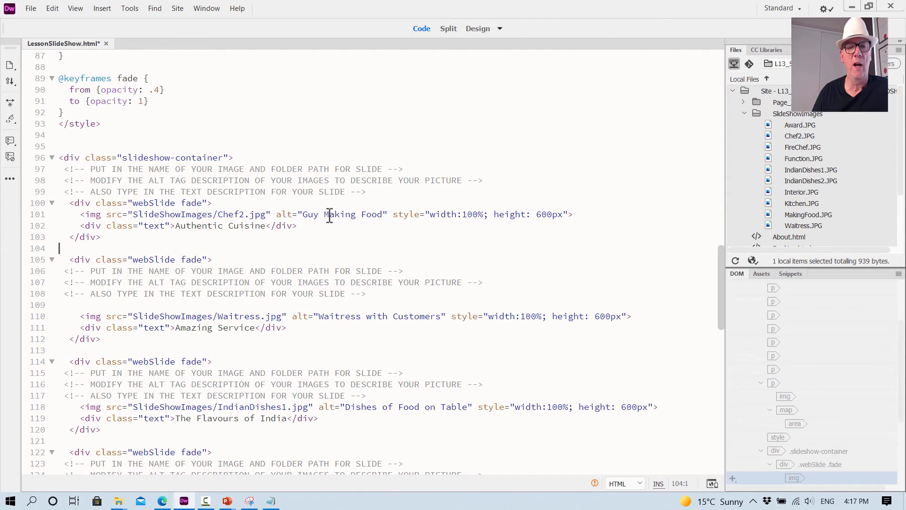
left_click(384, 214)
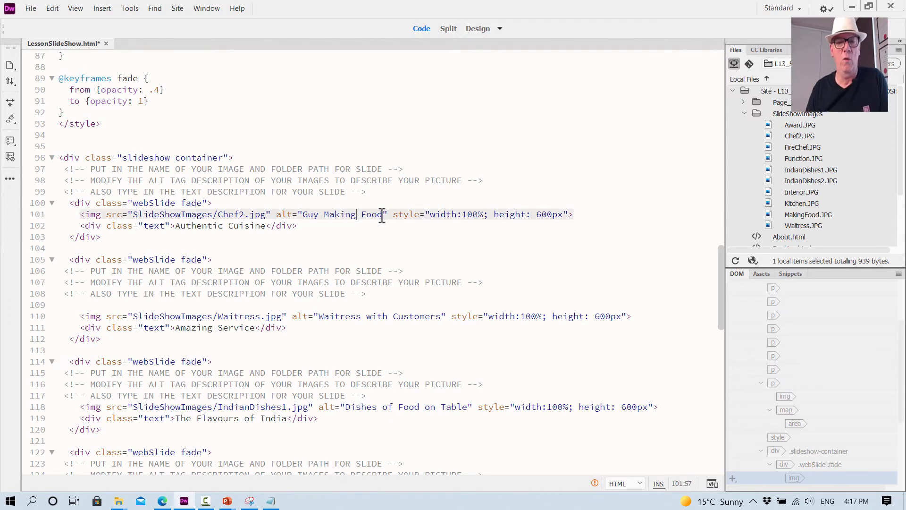
key("BackSpace")
key("BackSpace")
key("BackSpace")
key("BackSpace")
key("BackSpace")
key("BackSpace")
key("BackSpace")
key("BackSpace")
key("BackSpace")
key("BackSpace")
key("BackSpace")
key("BackSpace")
key("BackSpace")
key("BackSpace")
key("BackSpace")
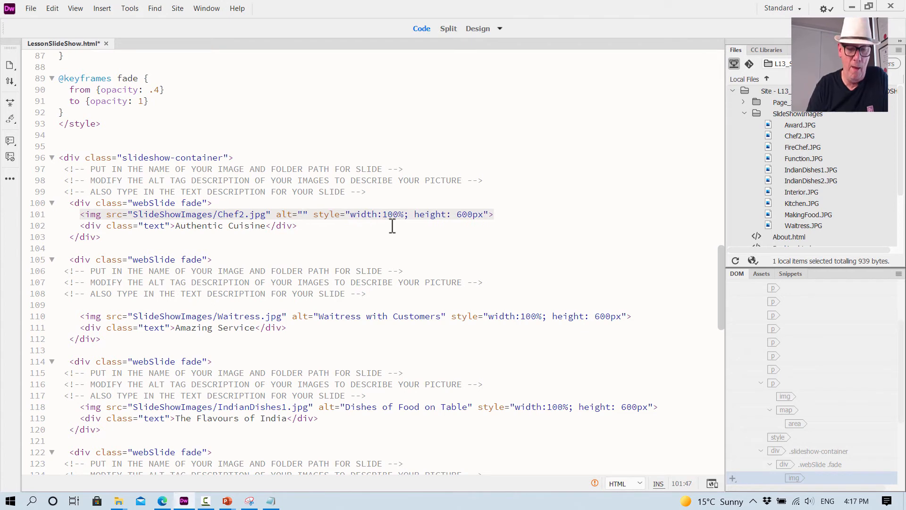
type("hsappy ")
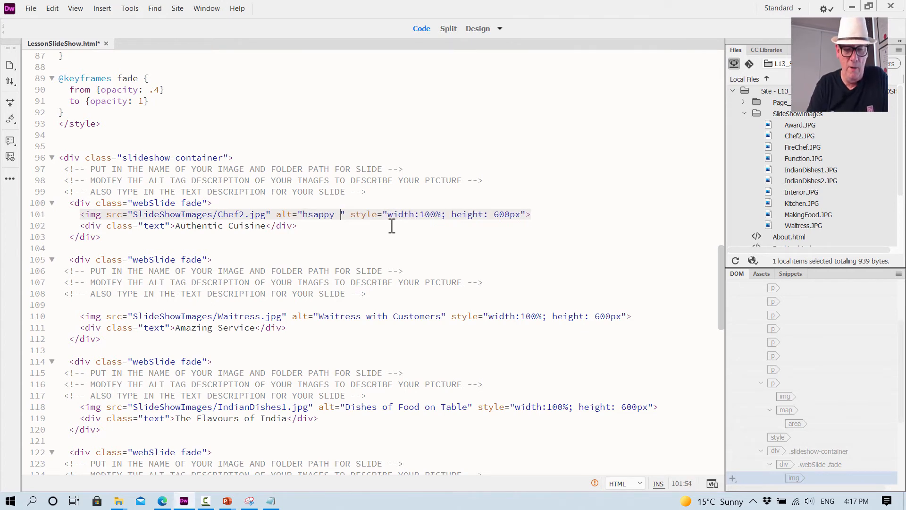
type("Smiling ")
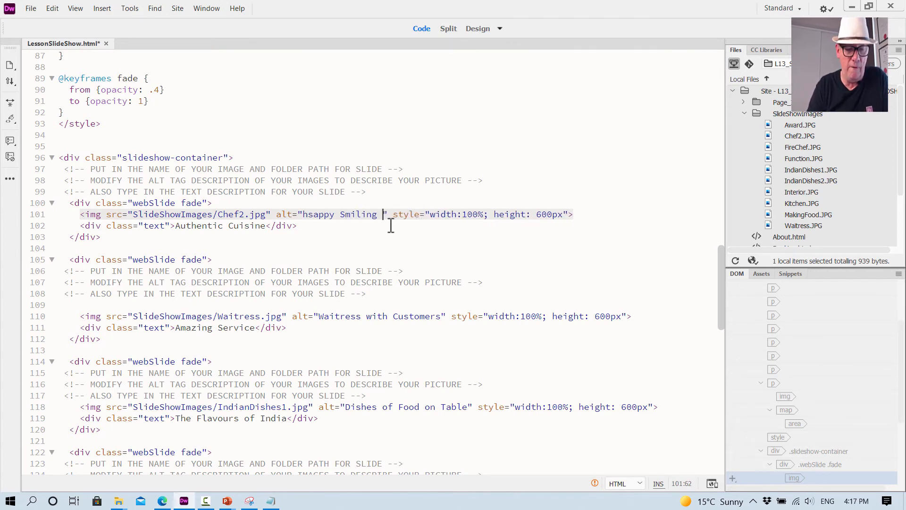
type("Chef")
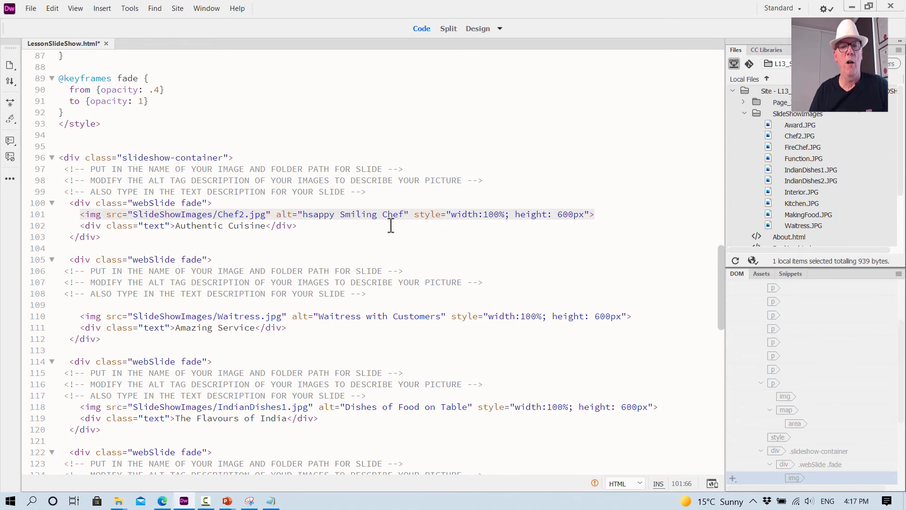
left_click(368, 241)
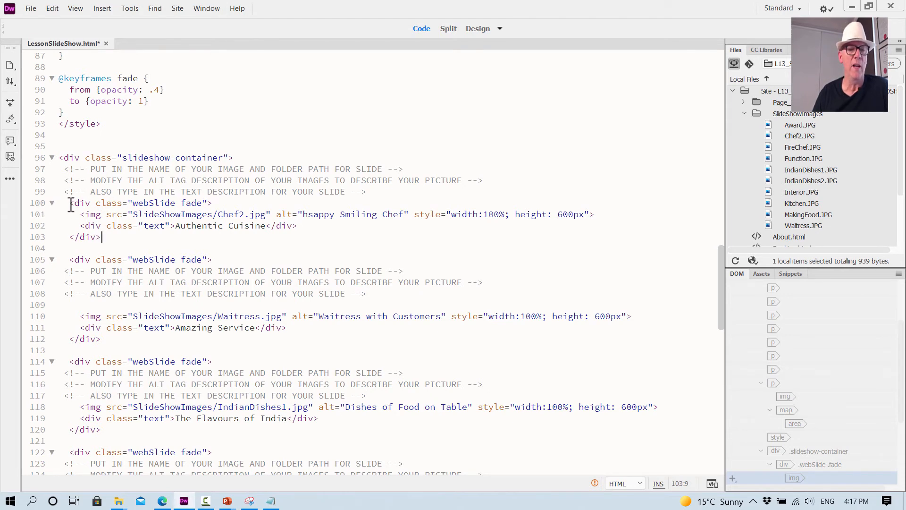
- Duplicate the first slide's code block, including its three comment lines, in the gap directly below its closing div
left_click_drag(70, 204, 110, 238)
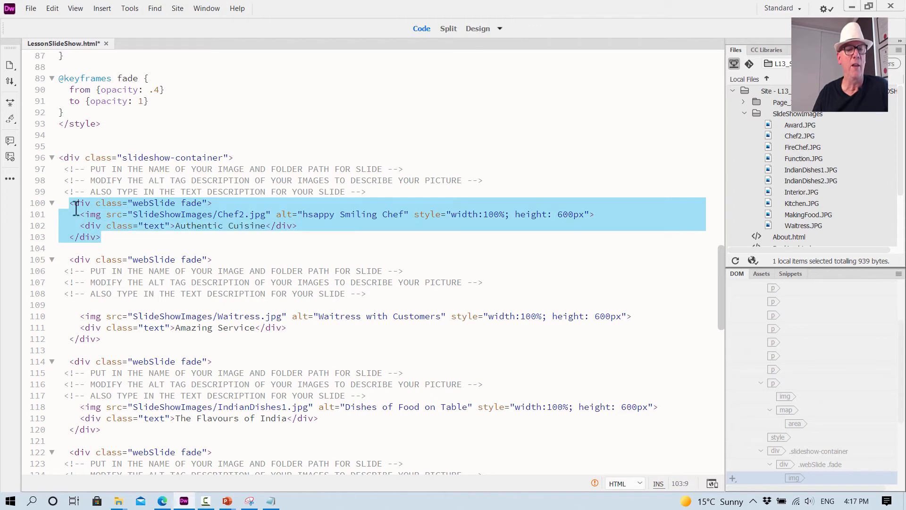
left_click_drag(61, 203, 113, 237)
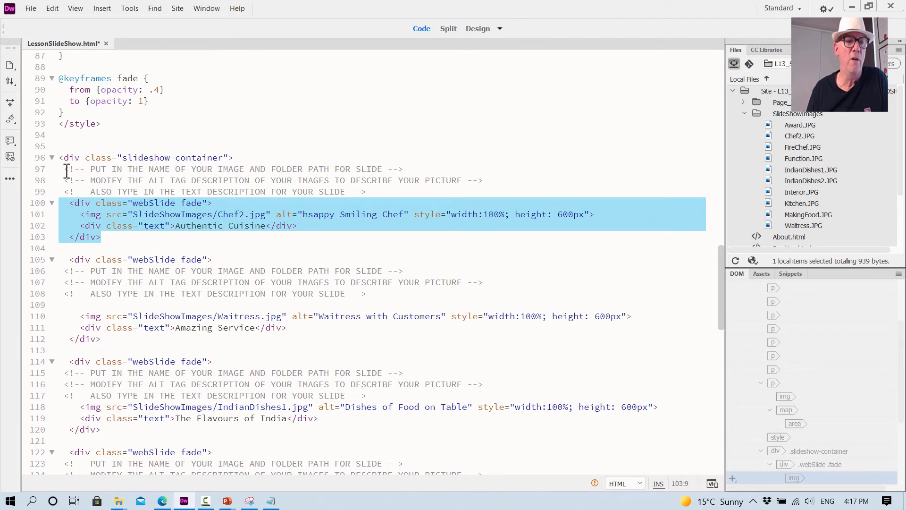
left_click_drag(65, 169, 119, 240)
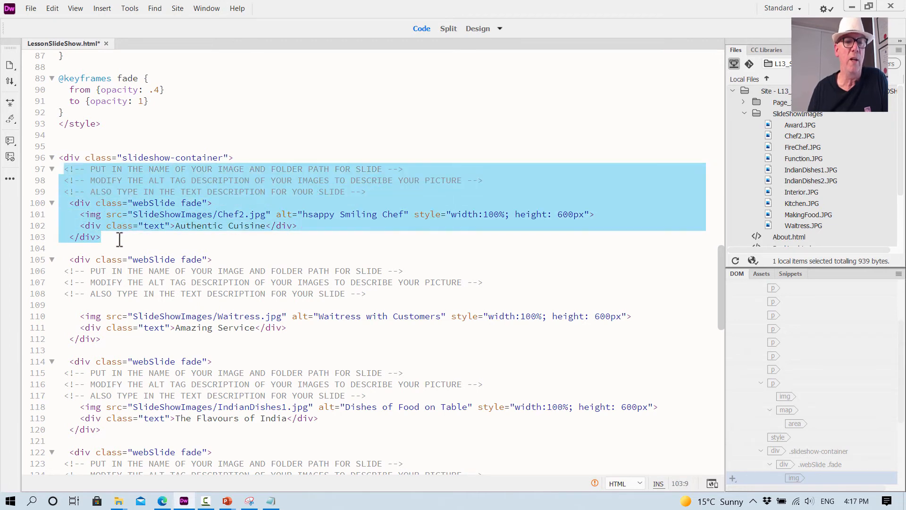
left_click_drag(60, 168, 127, 236)
key("ctrl+c")
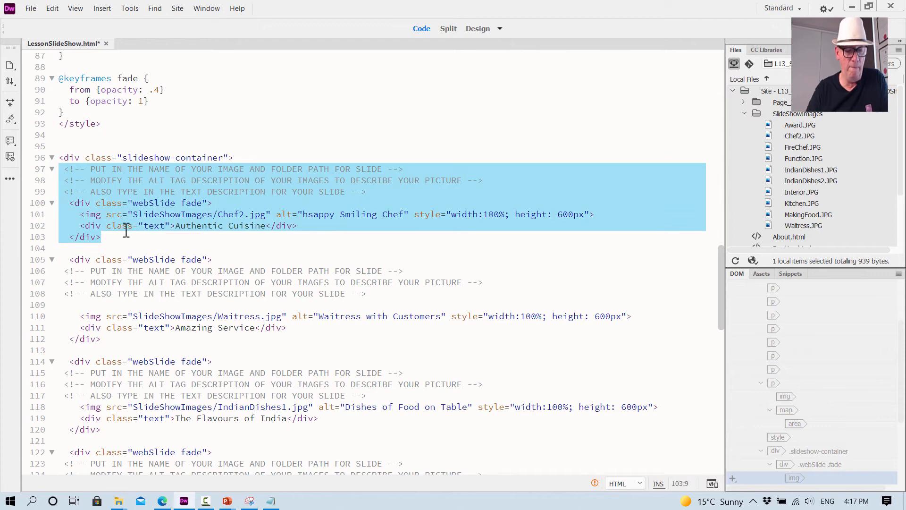
left_click(123, 239)
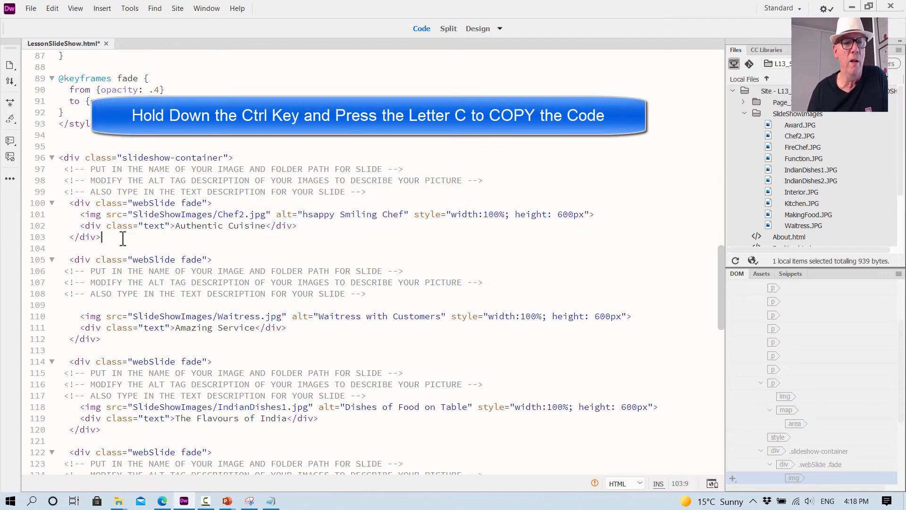
key("Return")
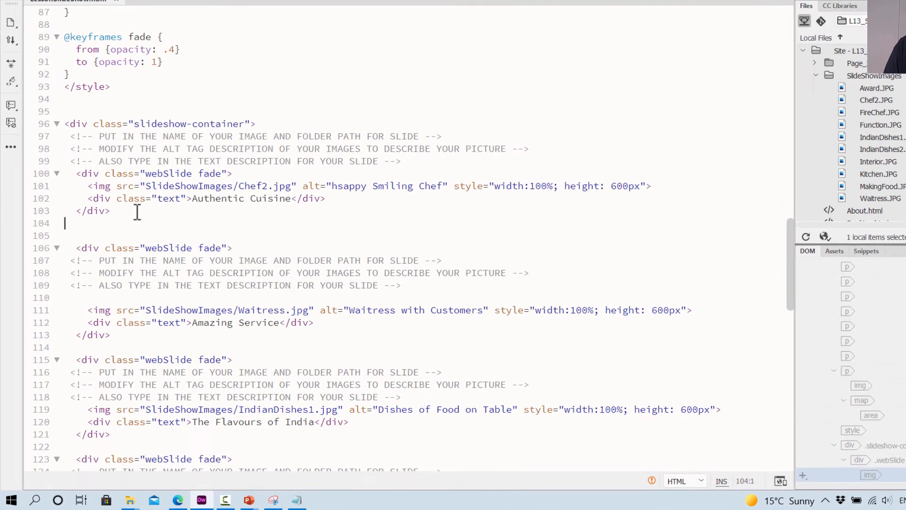
key("Return")
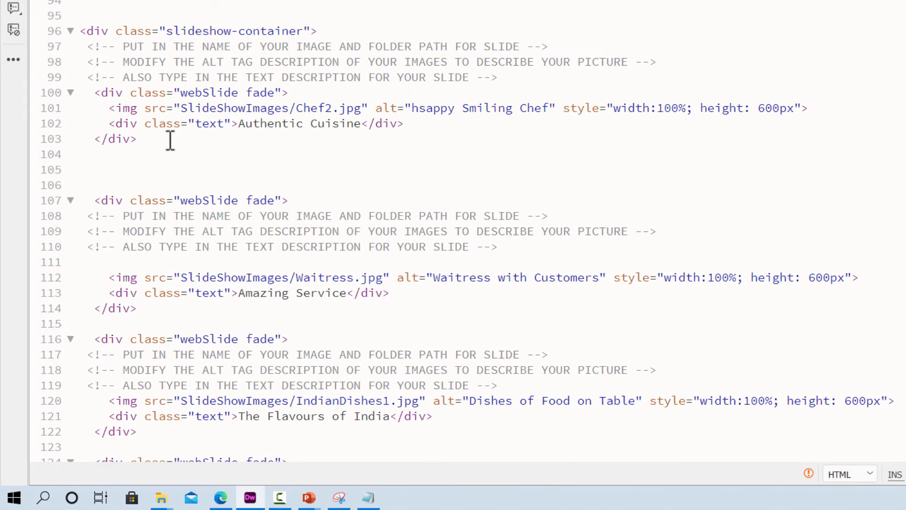
key("ctrl+v")
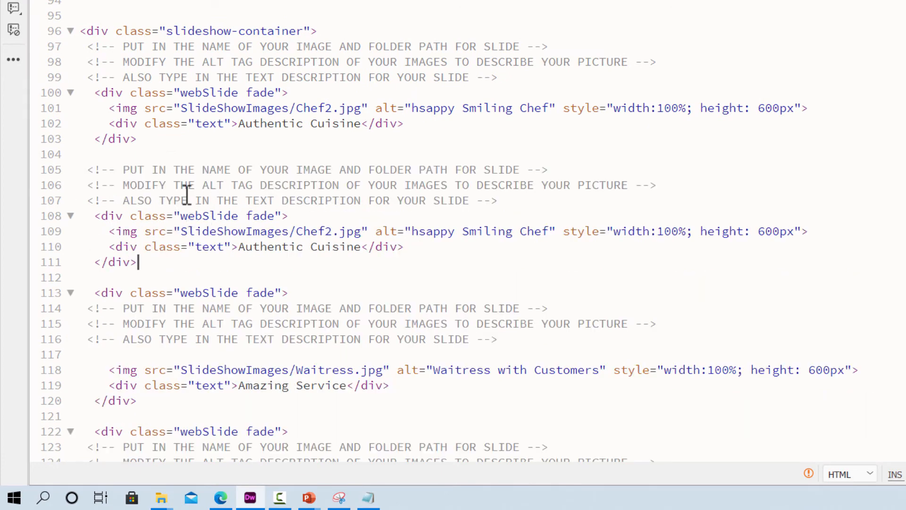
- Change the image source of the upper slide block on line 101 to SlideShowImages/MakingFood.jpg
left_click(333, 108)
key("BackSpace")
key("BackSpace")
key("BackSpace")
key("BackSpace")
key("BackSpace")
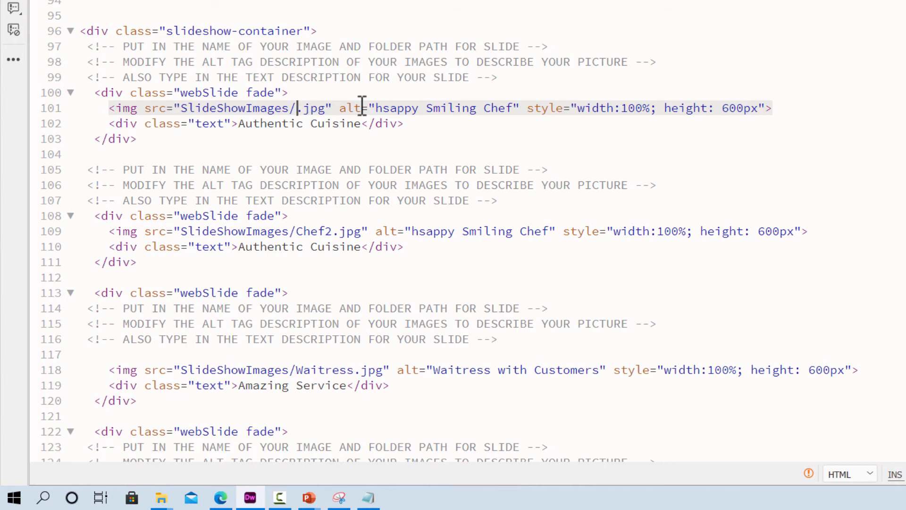
type("Making")
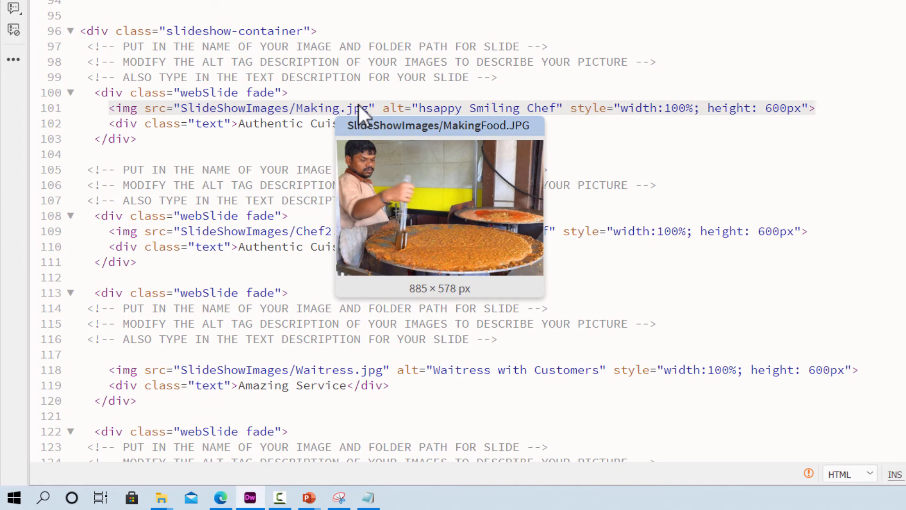
type("Food")
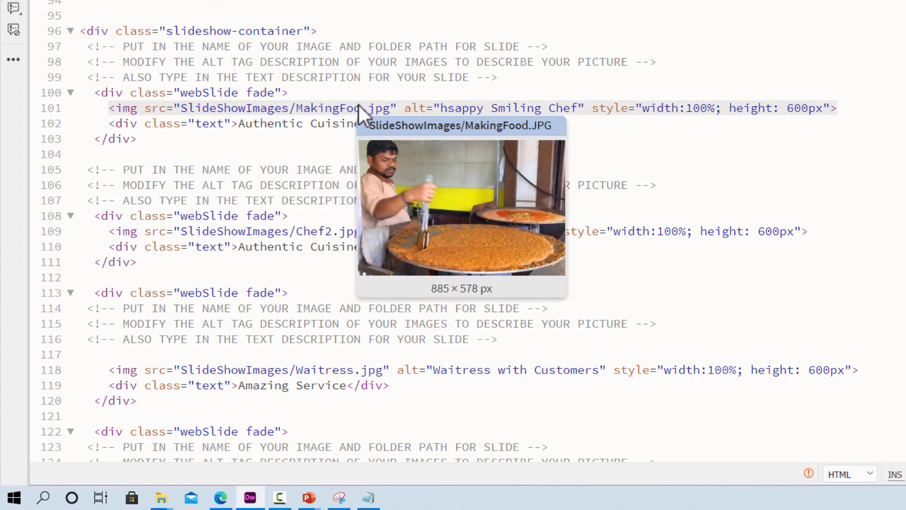
type("d")
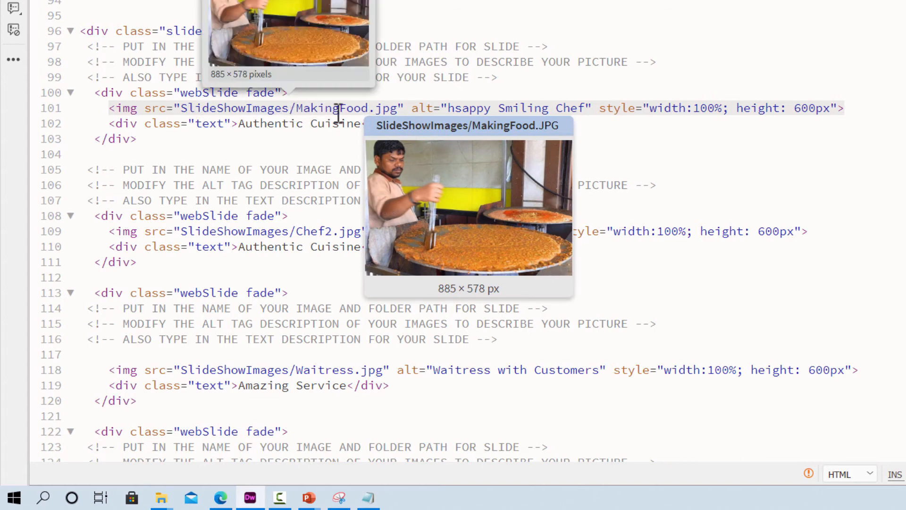
- Change the MakingFood slide's alt text on line 101 to "Cooking Chef"
left_click(558, 107)
key("BackSpace")
key("BackSpace")
key("BackSpace")
key("BackSpace")
key("BackSpace")
key("BackSpace")
key("BackSpace")
key("BackSpace")
key("BackSpace")
key("BackSpace")
key("BackSpace")
key("BackSpace")
key("BackSpace")
key("BackSpace")
key("BackSpace")
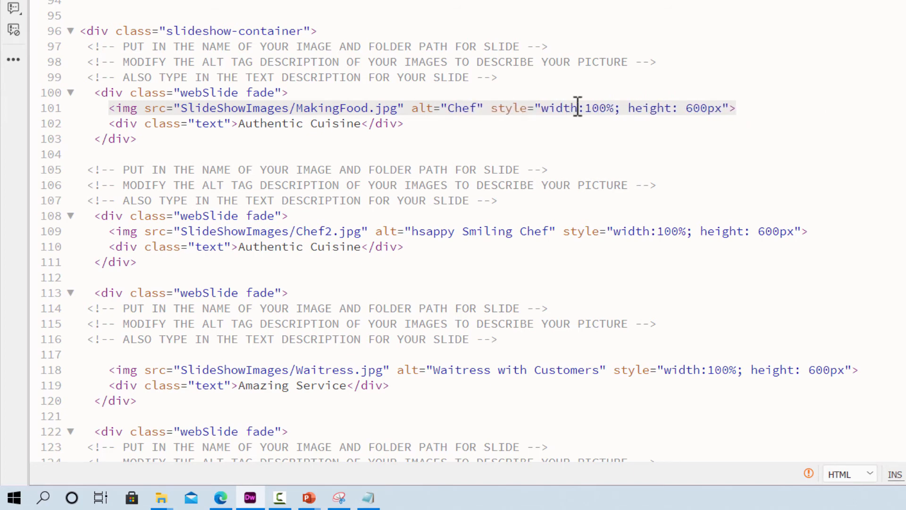
type("Cooking C")
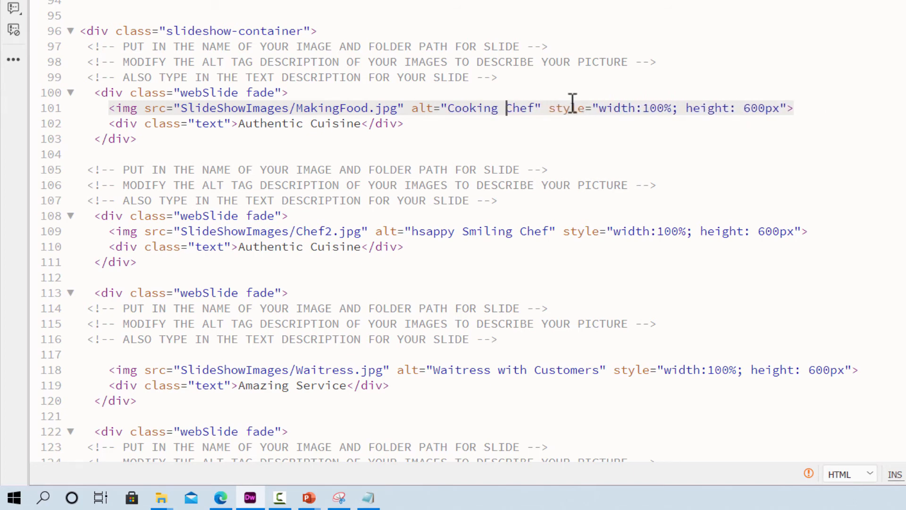
left_click(584, 138)
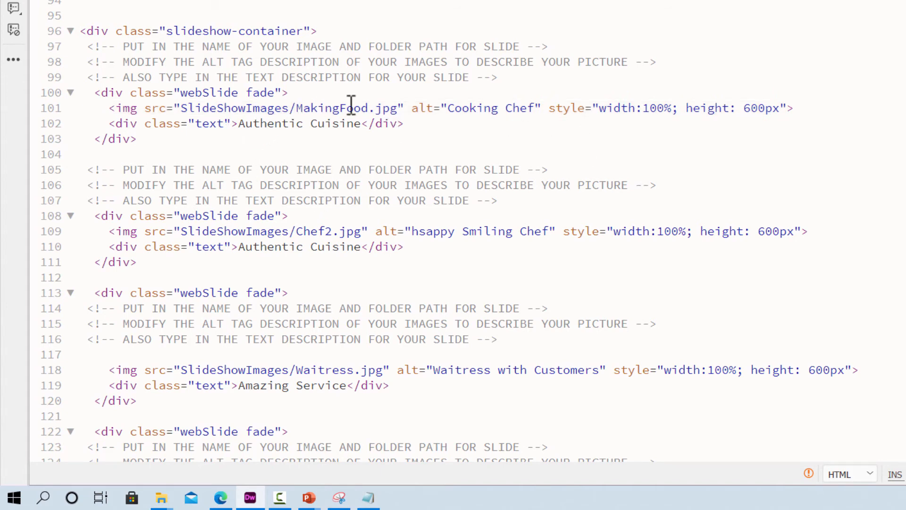
- Check the image previews of the MakingFood and Chef2 slides and compare the duplicated block with the slides around it
mouse_move(350, 106)
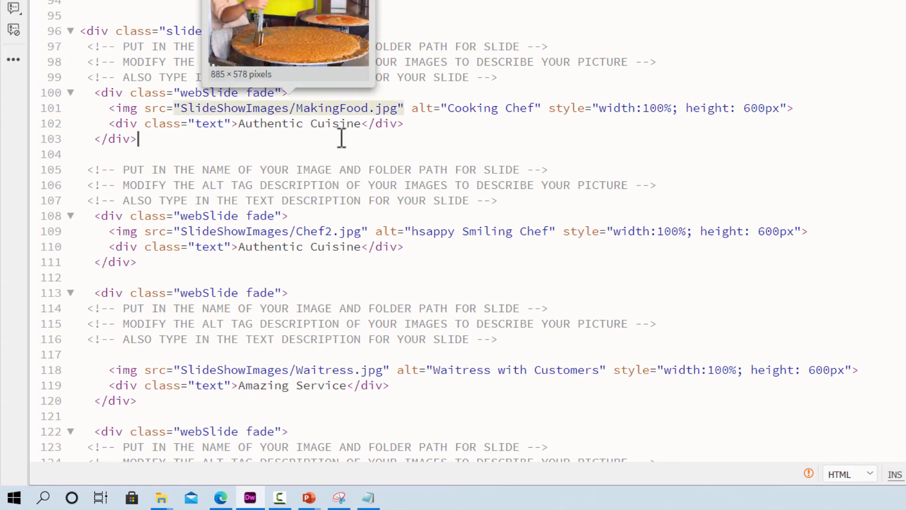
mouse_move(328, 231)
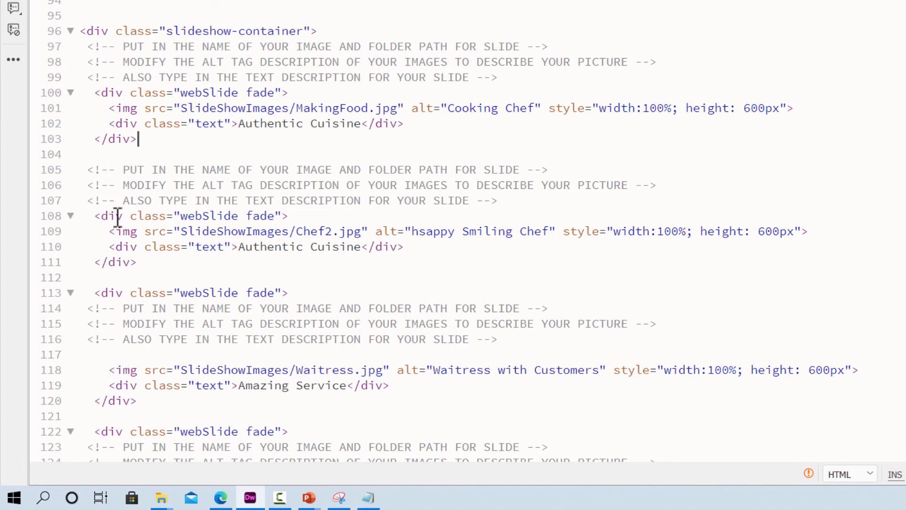
left_click_drag(89, 170, 174, 263)
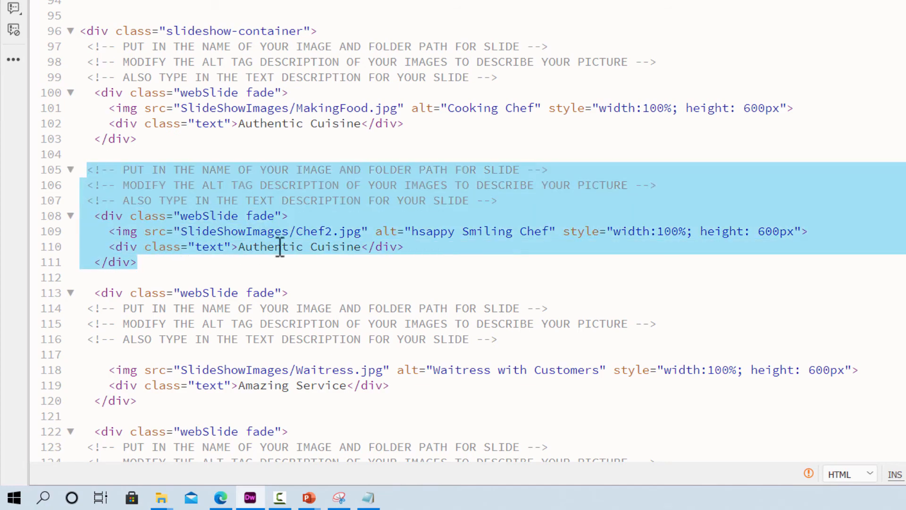
scroll(279, 245, "down", 3)
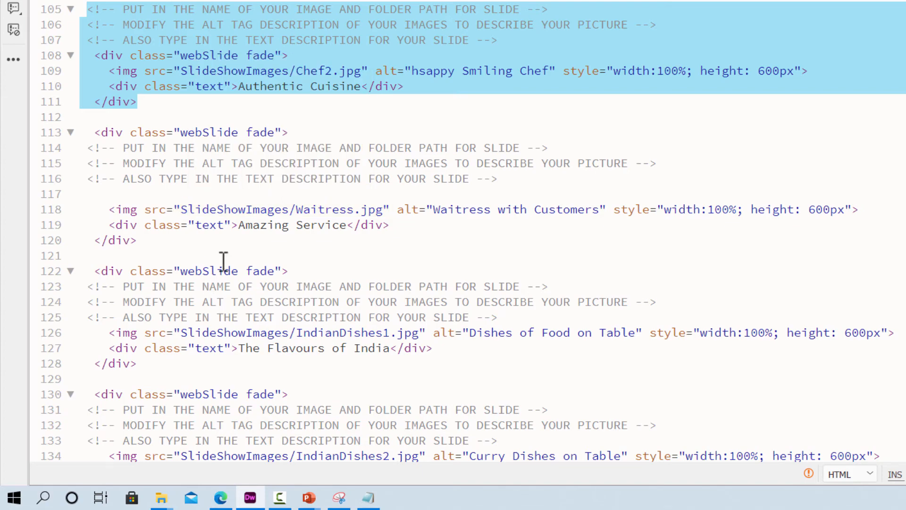
scroll(196, 38, "up", 2)
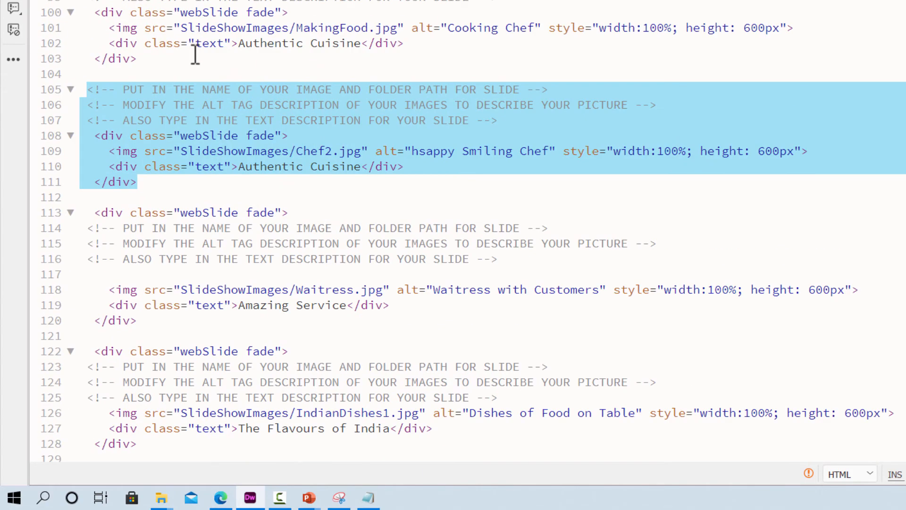
scroll(195, 56, "up", 2)
scroll(189, 94, "down", 2)
left_click(260, 195)
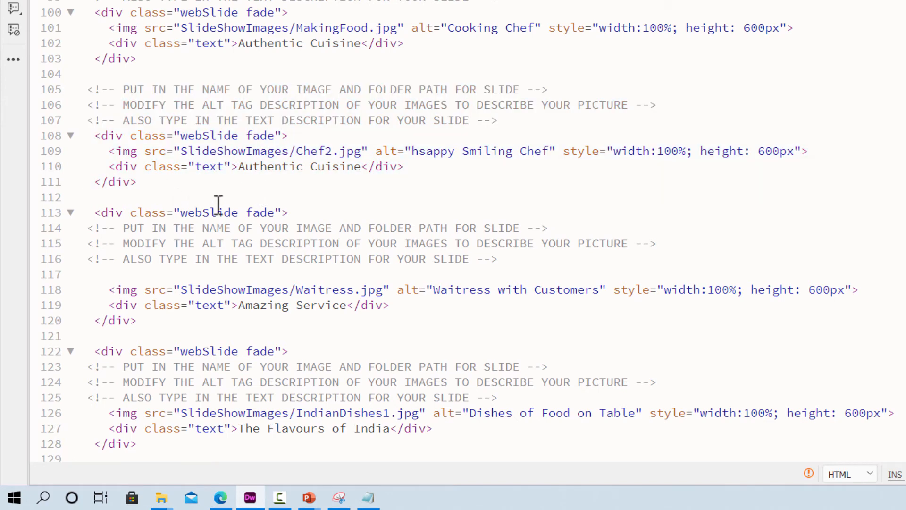
- Review the remaining slide blocks from Waitress to Function and collapse the last one, starting on line 154
scroll(218, 205, "down", 2)
mouse_move(333, 209)
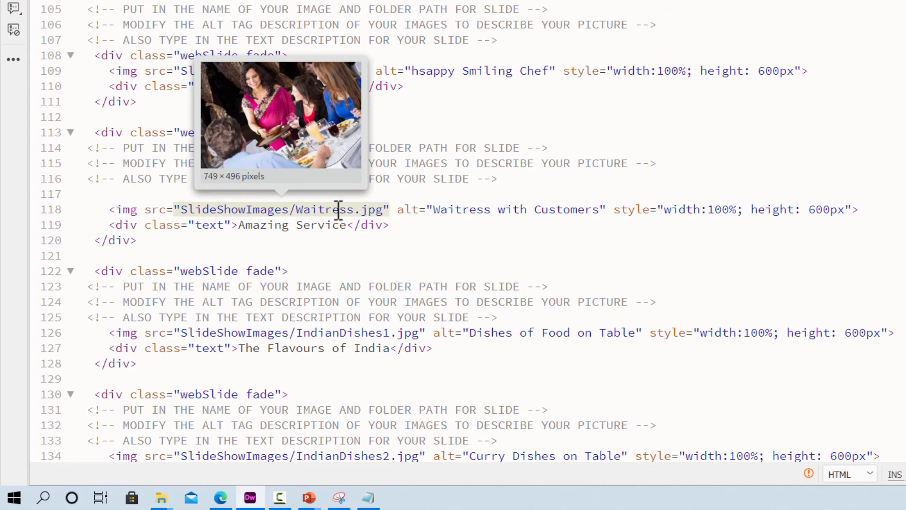
scroll(338, 209, "down", 2)
scroll(338, 210, "down", 2)
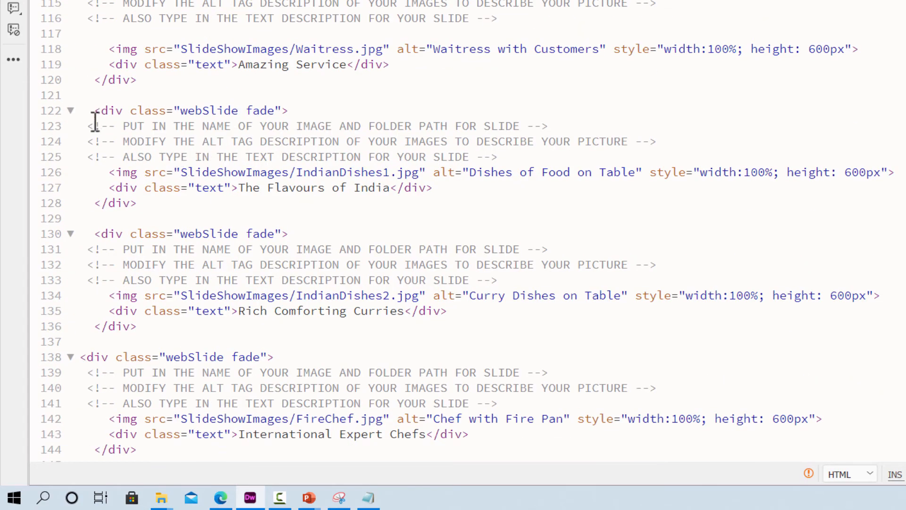
left_click_drag(97, 114, 162, 202)
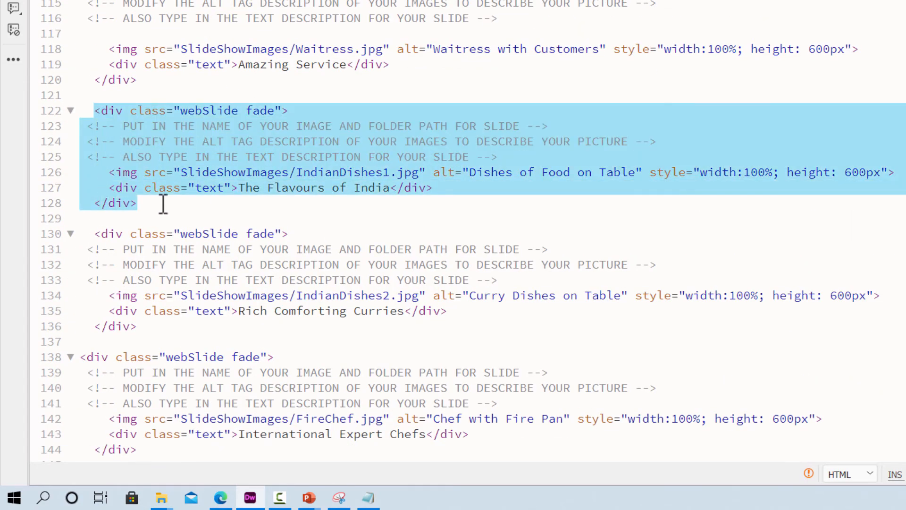
left_click(274, 173)
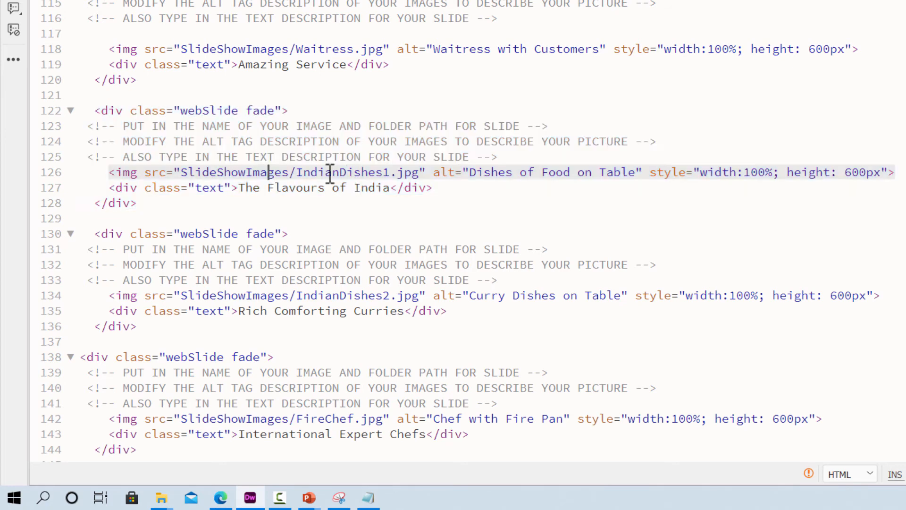
mouse_move(365, 173)
scroll(472, 222, "down", 7)
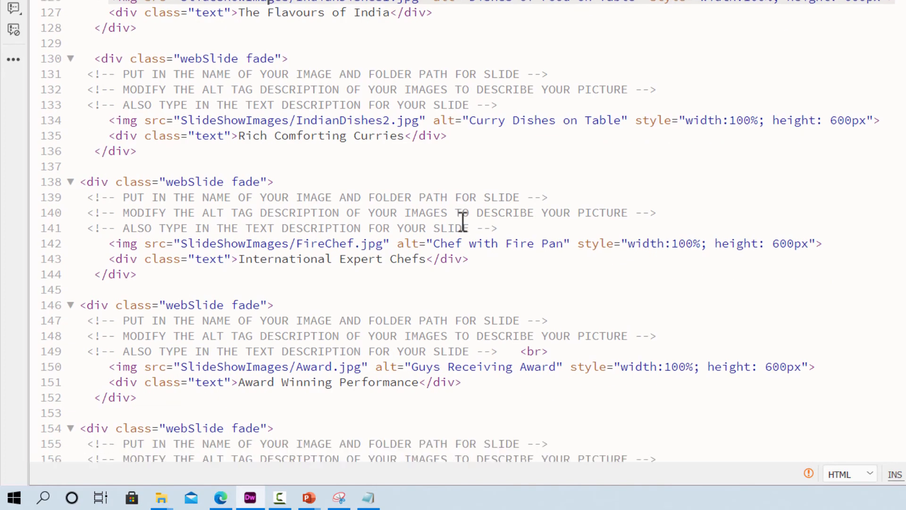
scroll(444, 229, "down", 2)
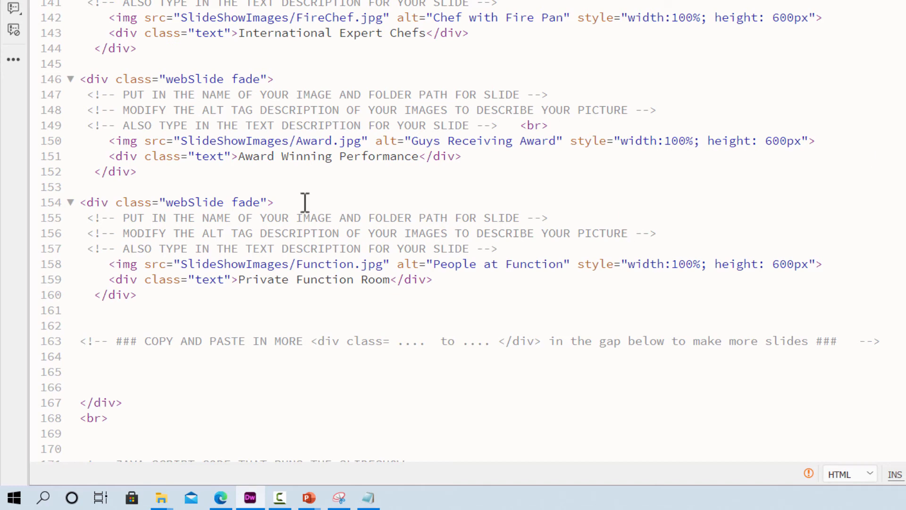
left_click(71, 202)
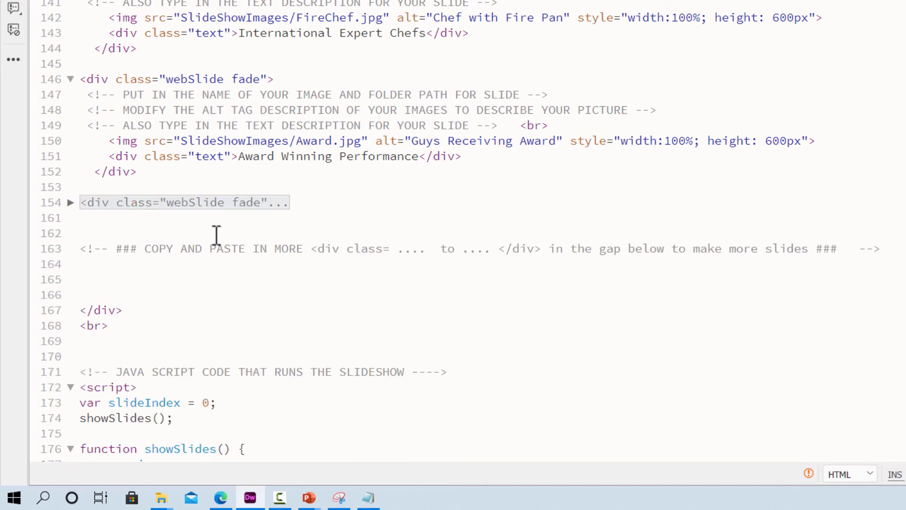
- Expand the Function slide block on line 154 and paste a copy of it below, starting on line 162
left_click(70, 203)
left_click(69, 203)
left_click(70, 203)
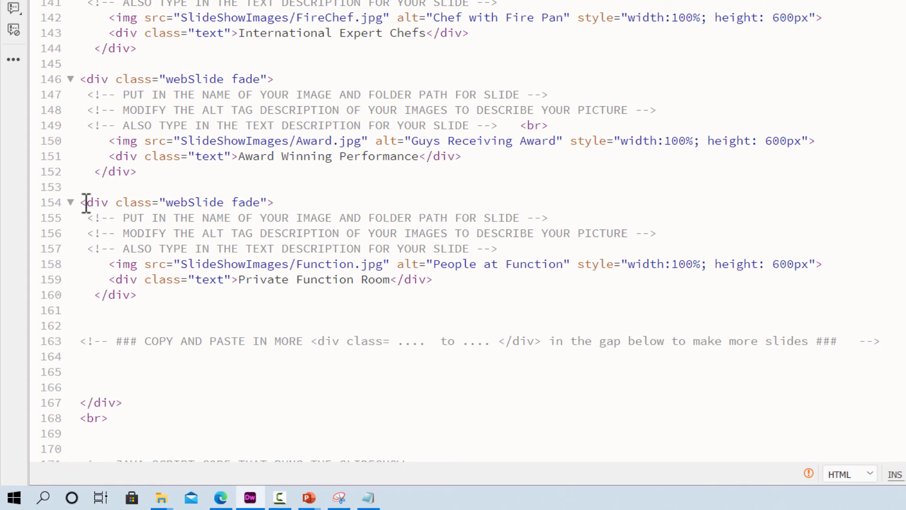
left_click_drag(84, 203, 166, 297)
key("ctrl+c")
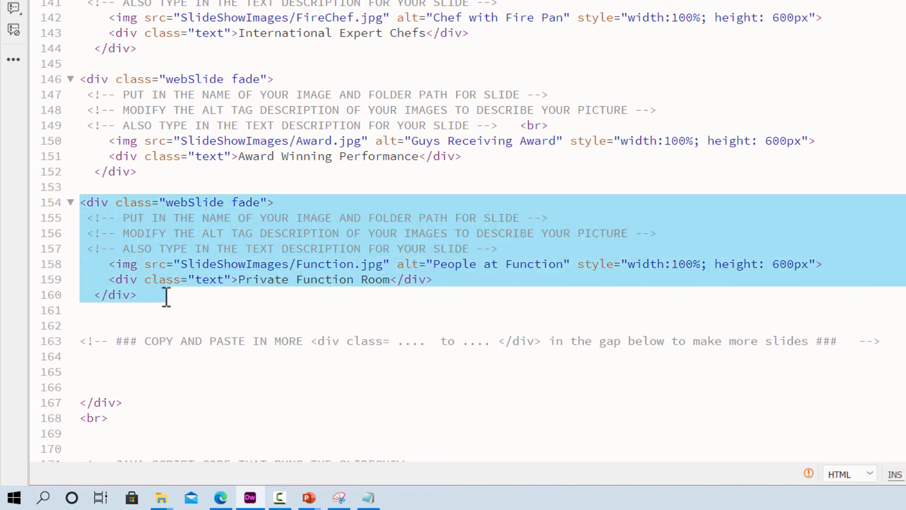
left_click(108, 315)
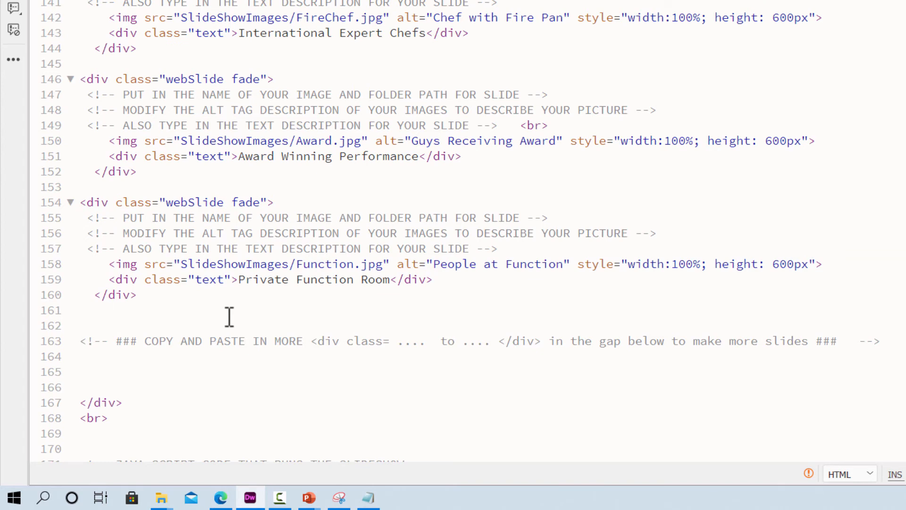
key("Return")
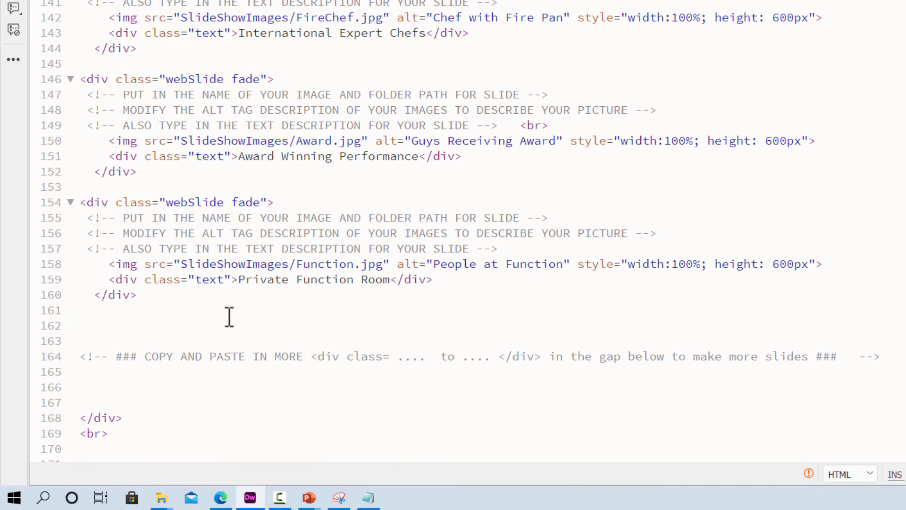
key("ctrl+v")
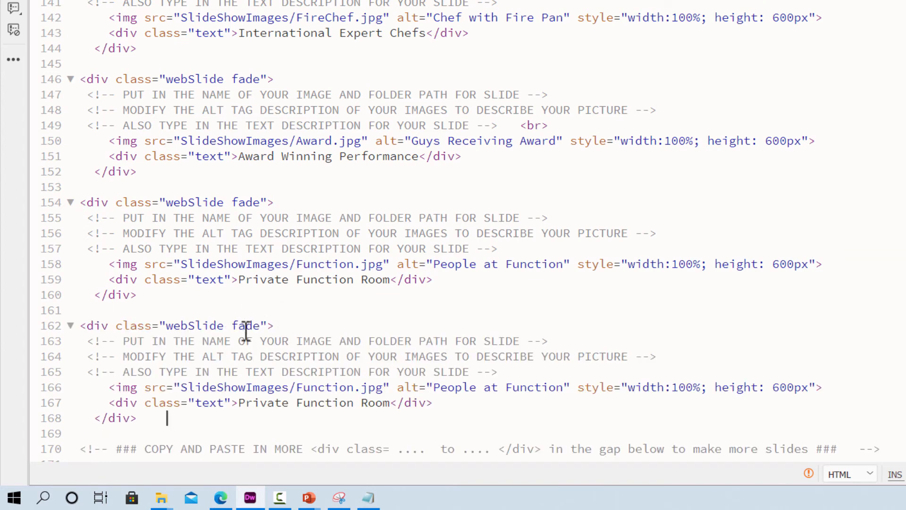
- Change the image source of the duplicated slide on line 166 to SlideShowImages/Kitchen.JPG
scroll(276, 354, "down", 2)
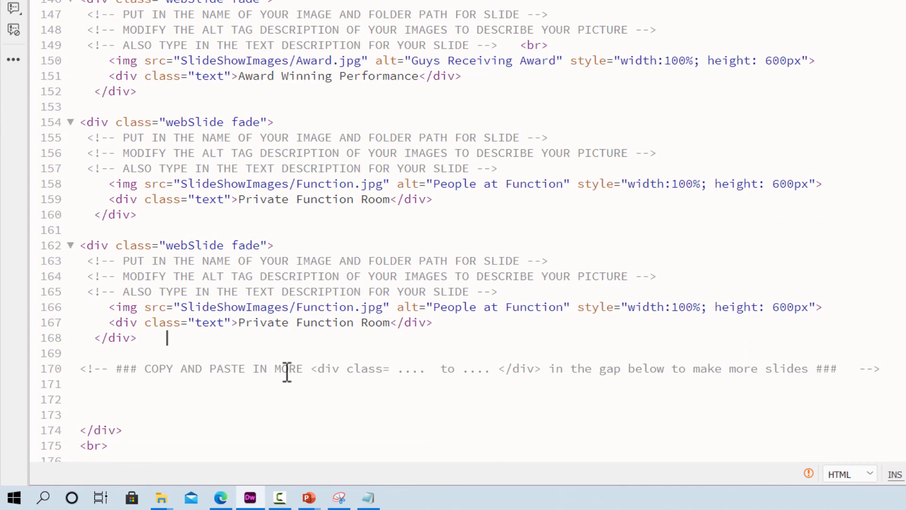
left_click(356, 306)
mouse_move(368, 306)
key("BackSpace")
key("BackSpace")
key("BackSpace")
key("BackSpace")
key("BackSpace")
key("BackSpace")
key("BackSpace")
key("BackSpace")
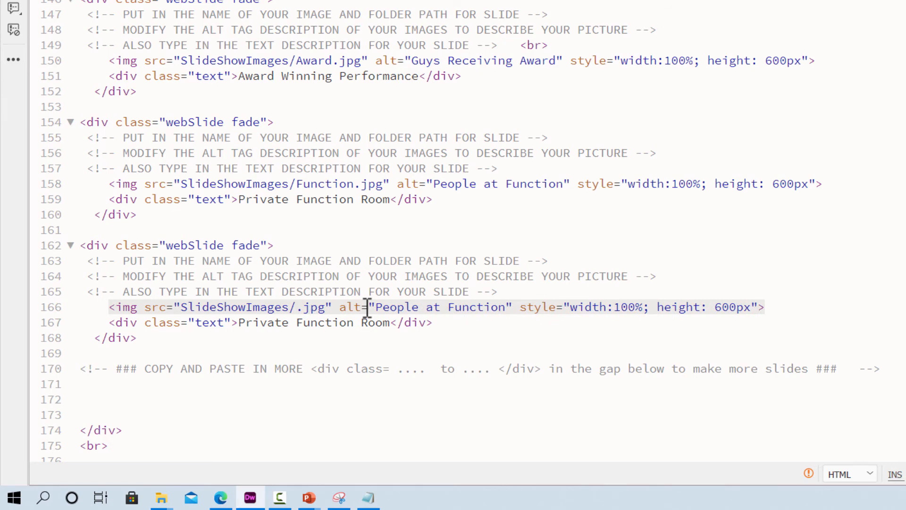
type("Kit")
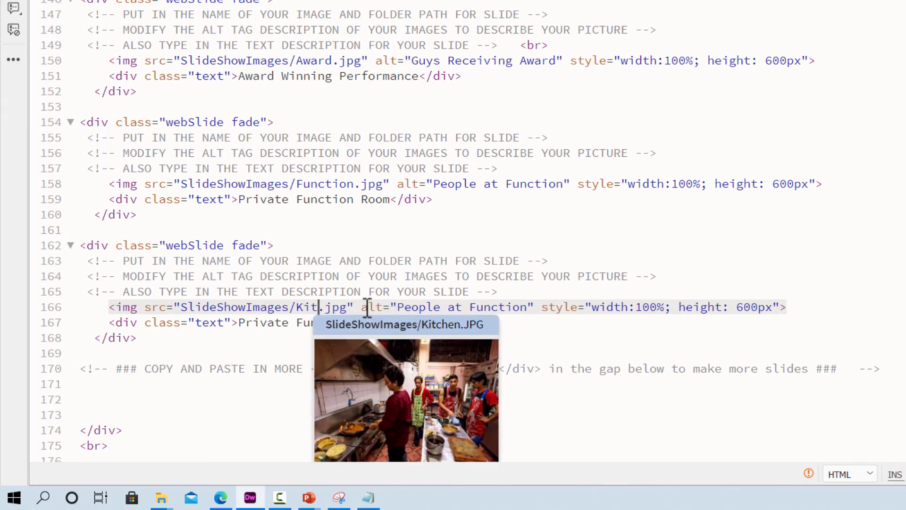
type("ch")
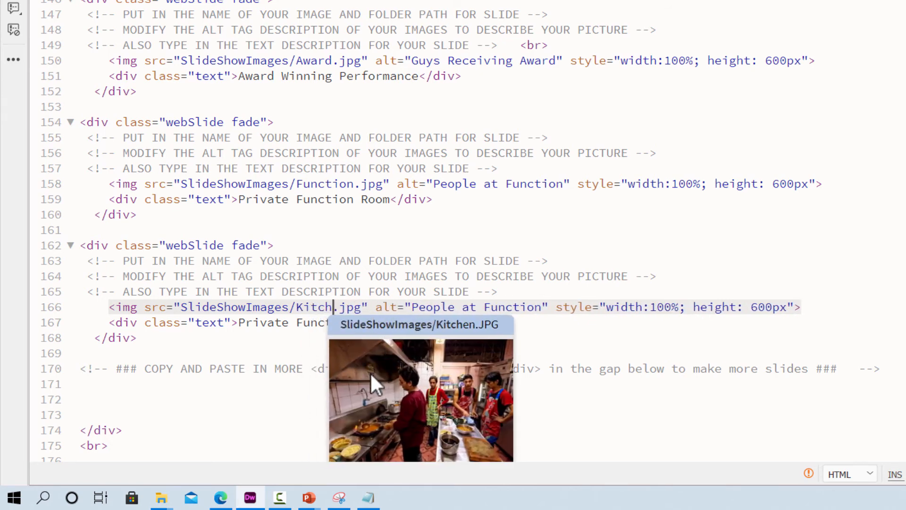
left_click(389, 323)
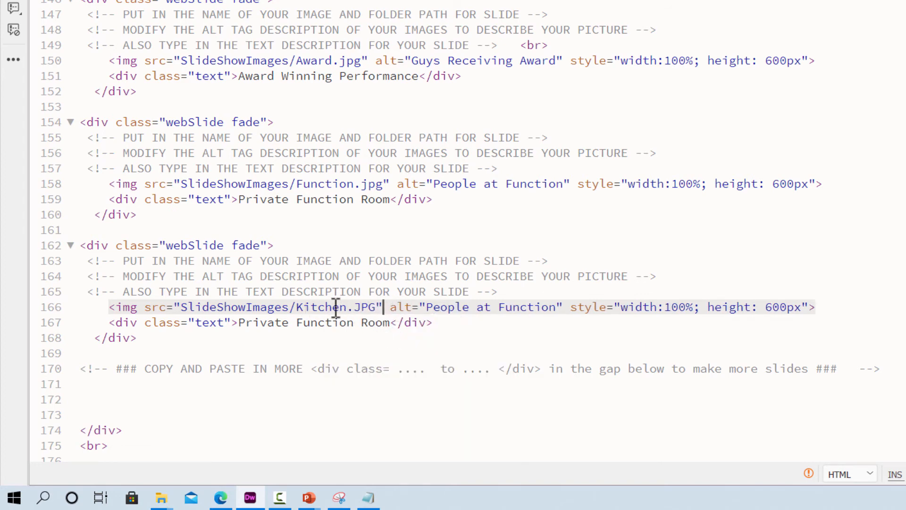
- Change the Kitchen slide's alt text on line 166 to "People in Kitchen"
left_click(560, 304)
key("BackSpace")
key("BackSpace")
key("BackSpace")
key("BackSpace")
key("BackSpace")
key("BackSpace")
key("BackSpace")
key("BackSpace")
key("BackSpace")
key("BackSpace")
key("BackSpace")
key("BackSpace")
key("BackSpace")
key("BackSpace")
key("BackSpace")
key("BackSpace")
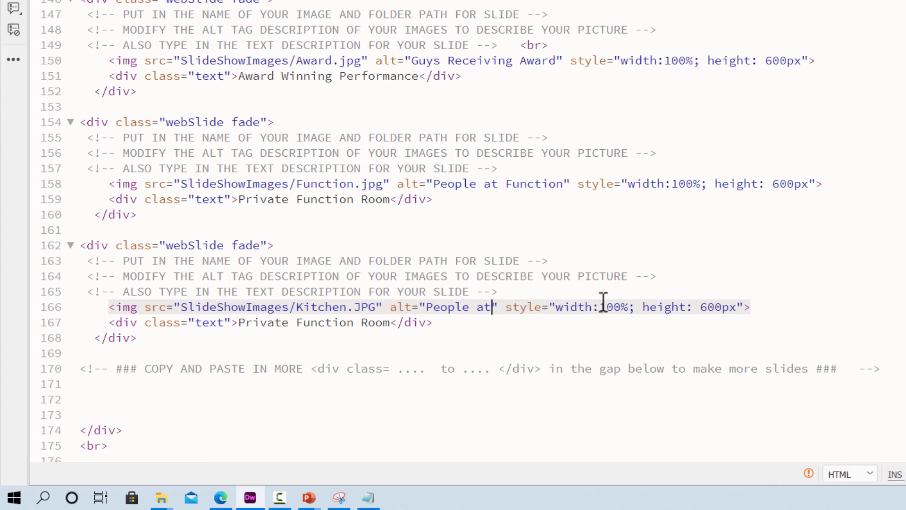
type("ople in ")
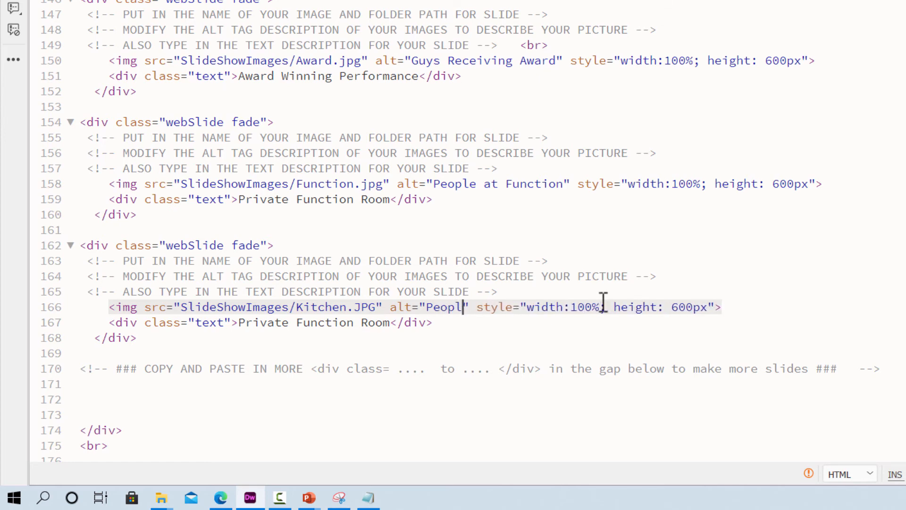
type("Kitchen")
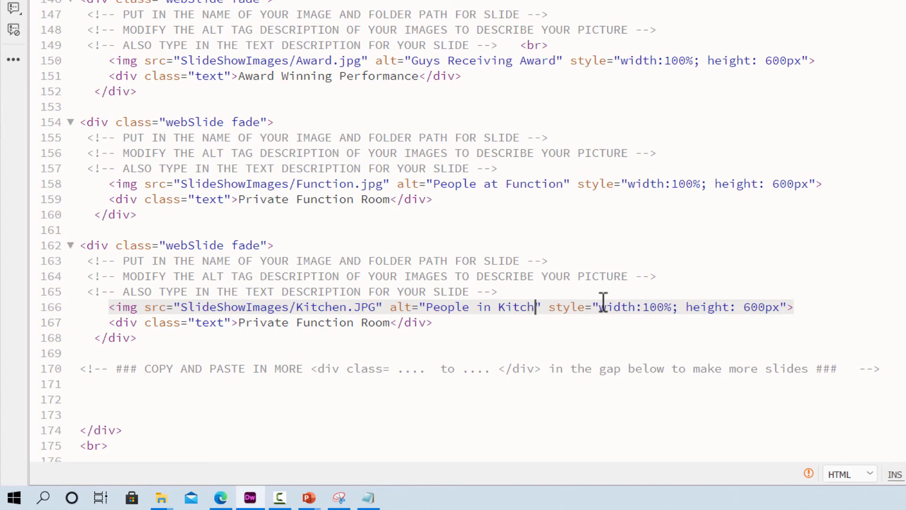
left_click(578, 337)
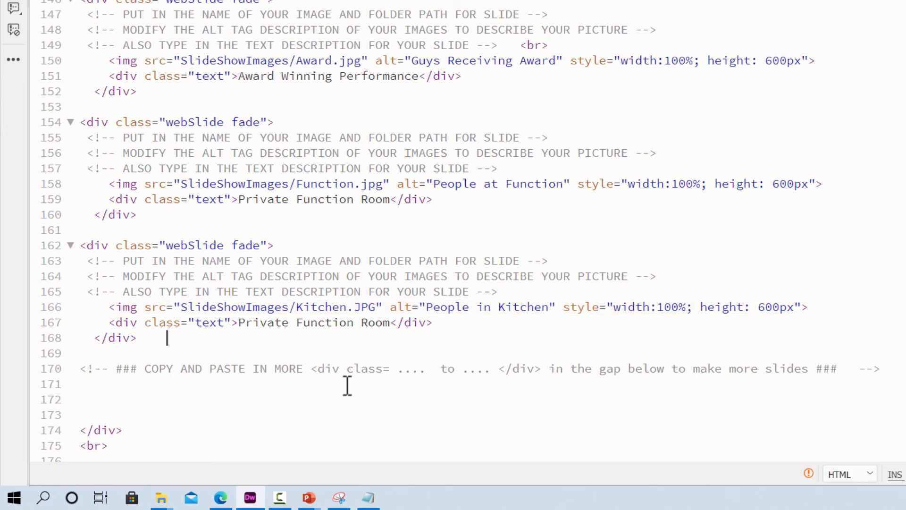
- Compare the webSlide class name in the slideshow script with the Kitchen slide's class, and review the code through to the page's end
scroll(344, 383, "down", 5)
scroll(340, 377, "down", 2)
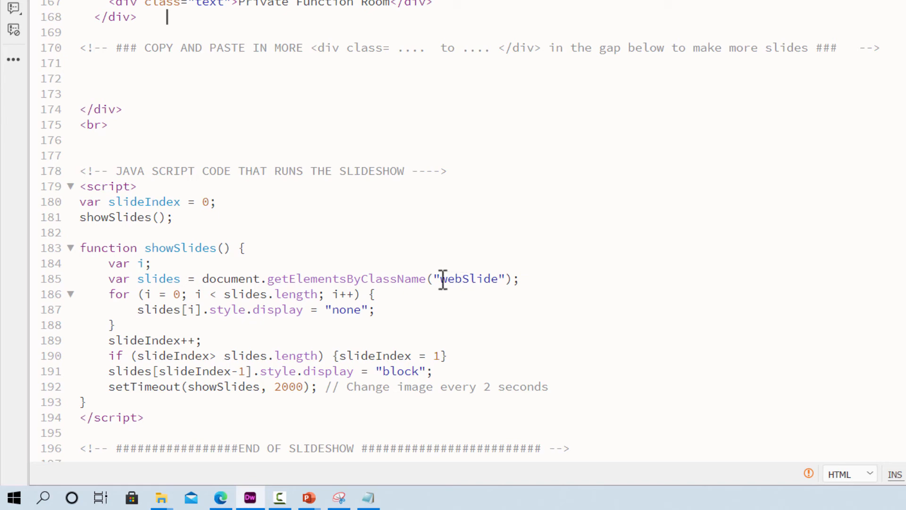
left_click_drag(450, 282, 500, 283)
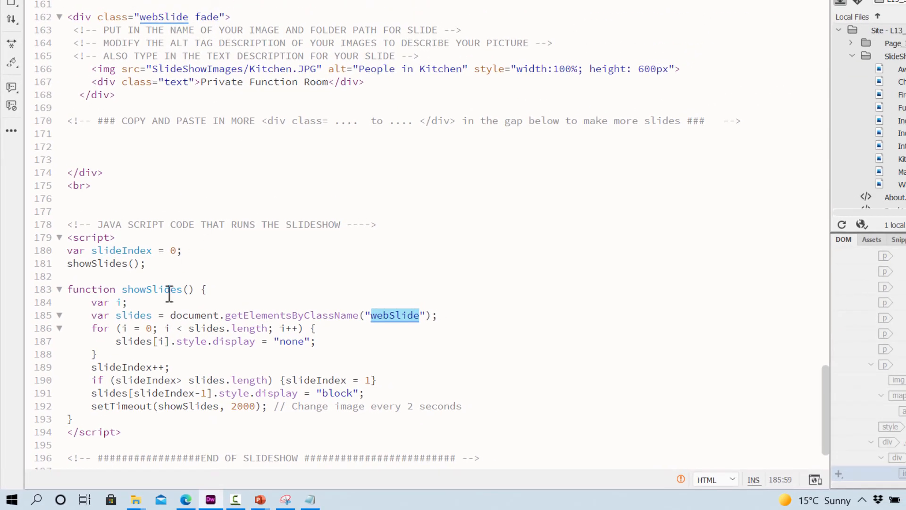
left_click(147, 17)
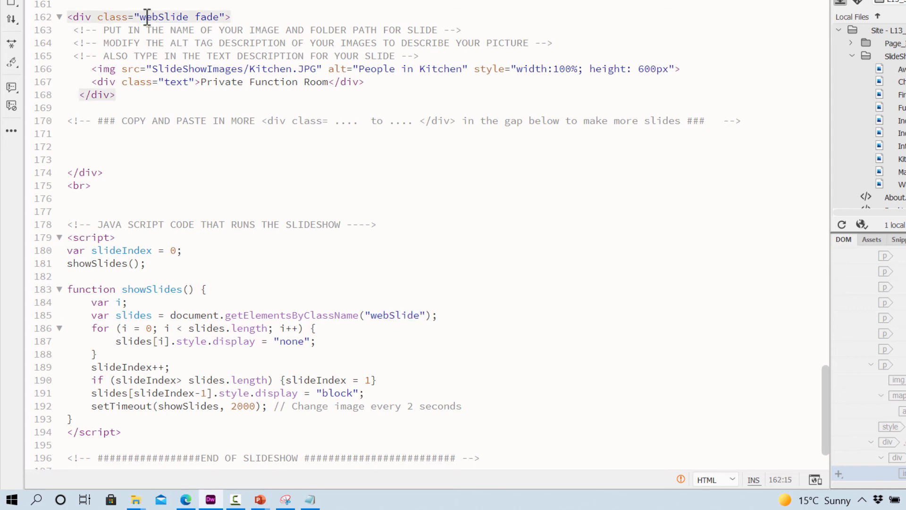
left_click_drag(145, 17, 192, 17)
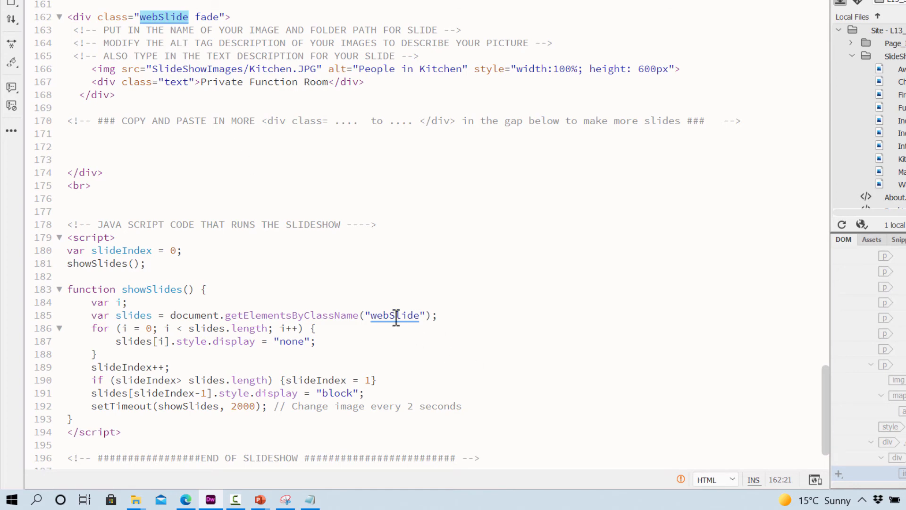
scroll(210, 258, "down", 2)
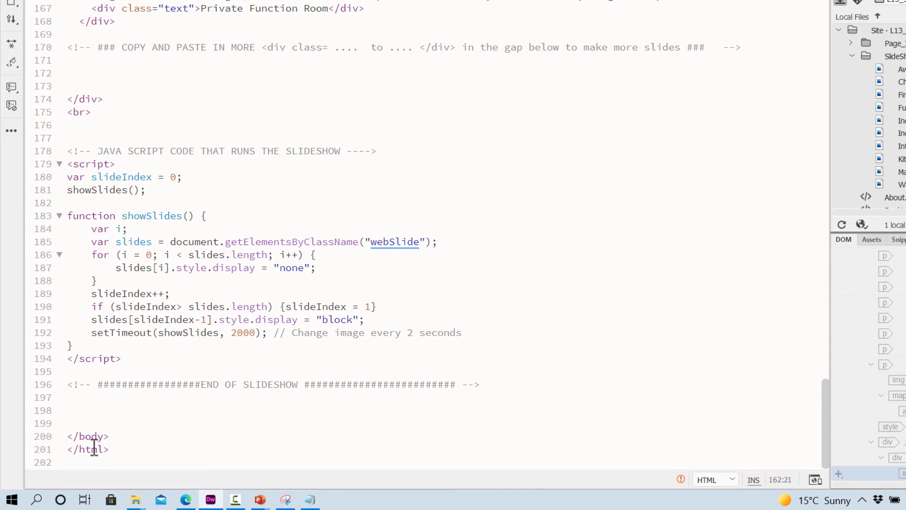
scroll(210, 264, "up", 20)
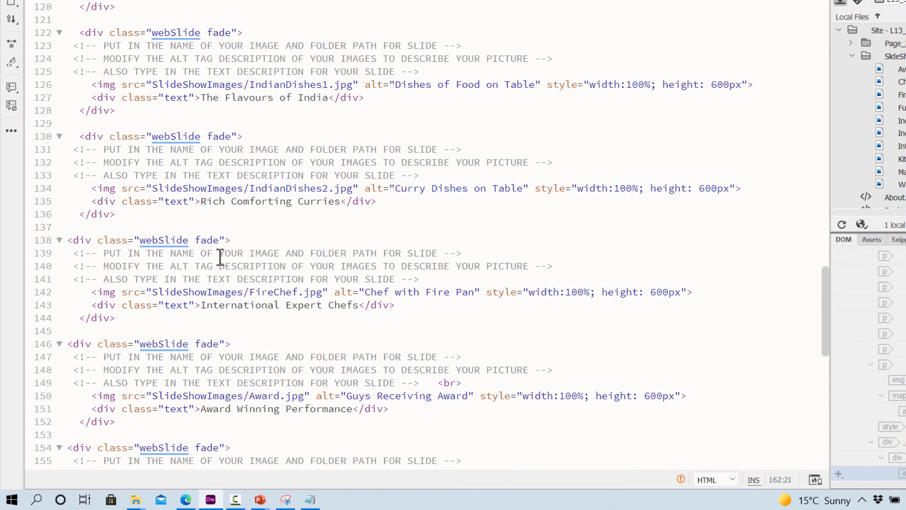
scroll(220, 258, "up", 20)
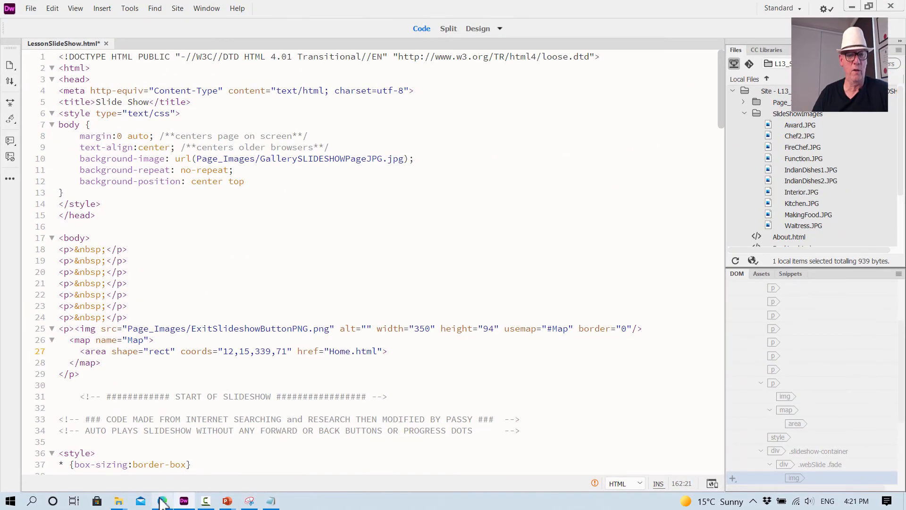
- Switch to the step-by-step PDF in Edge and read the instructions for Step 11 and Step 12, testing the slideshow
left_click(163, 500)
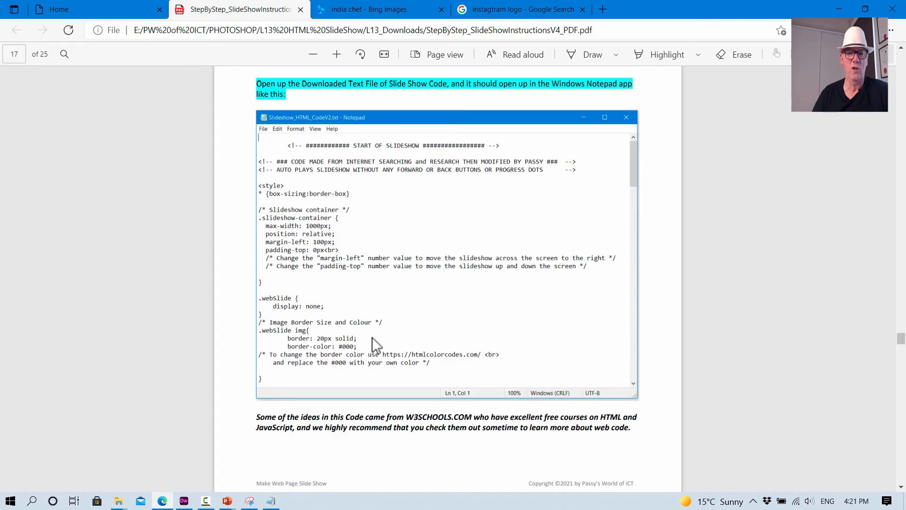
scroll(372, 352, "down", 10)
scroll(373, 350, "down", 6)
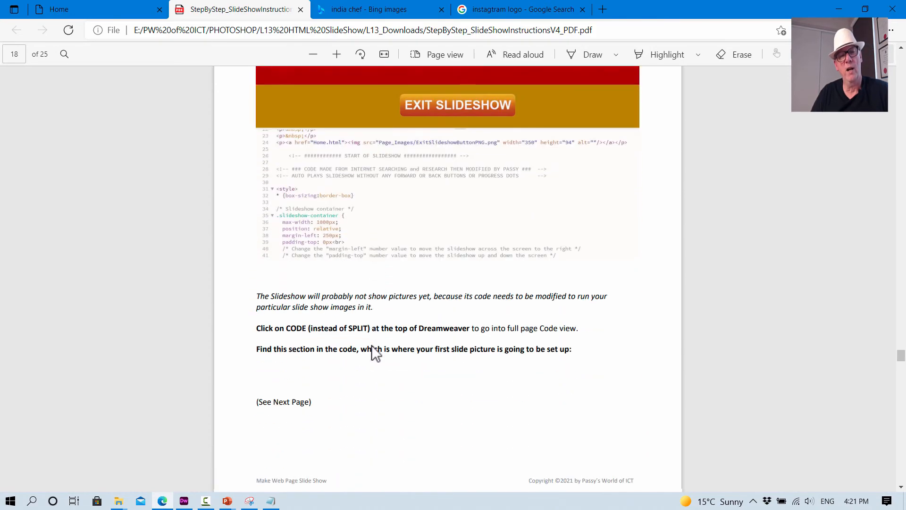
scroll(372, 345, "down", 9)
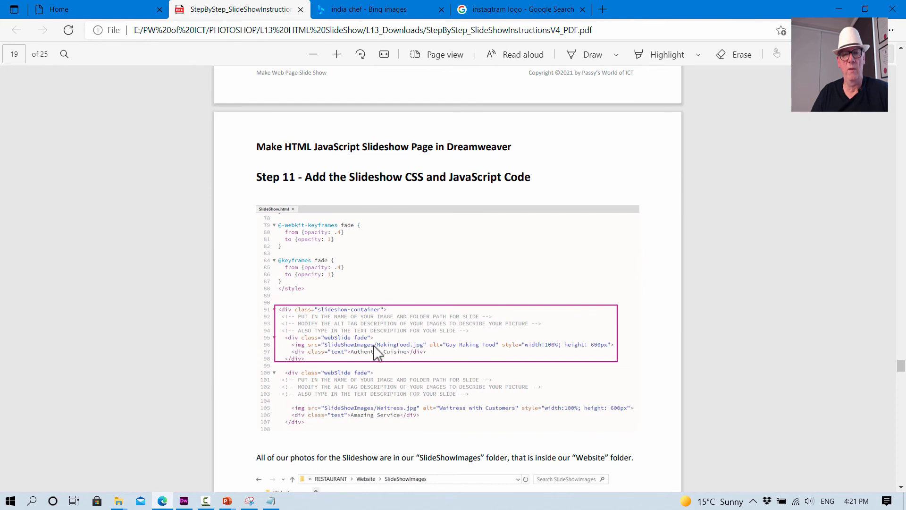
scroll(407, 349, "down", 2)
scroll(402, 310, "down", 4)
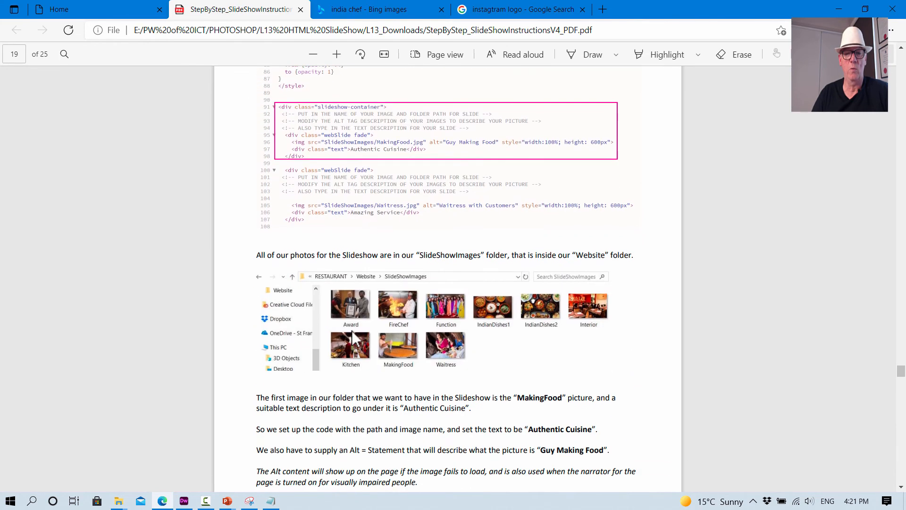
scroll(443, 361, "down", 6)
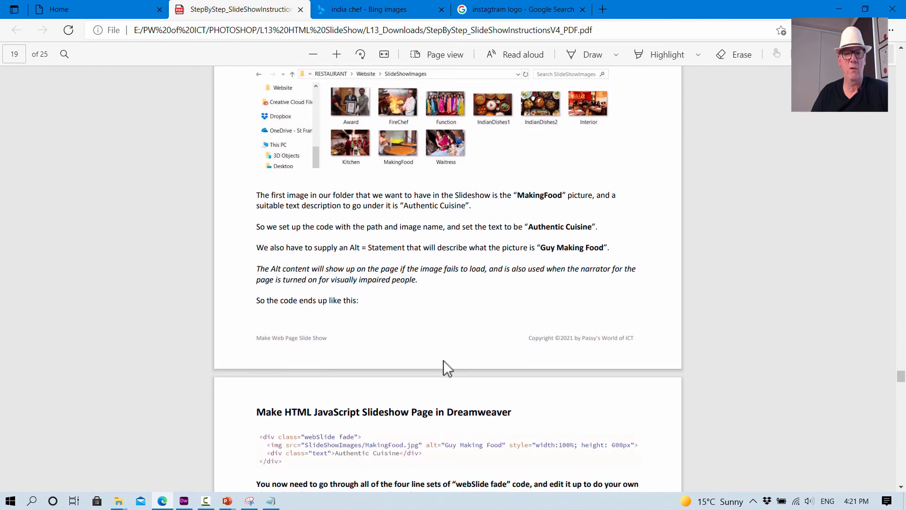
scroll(443, 360, "down", 4)
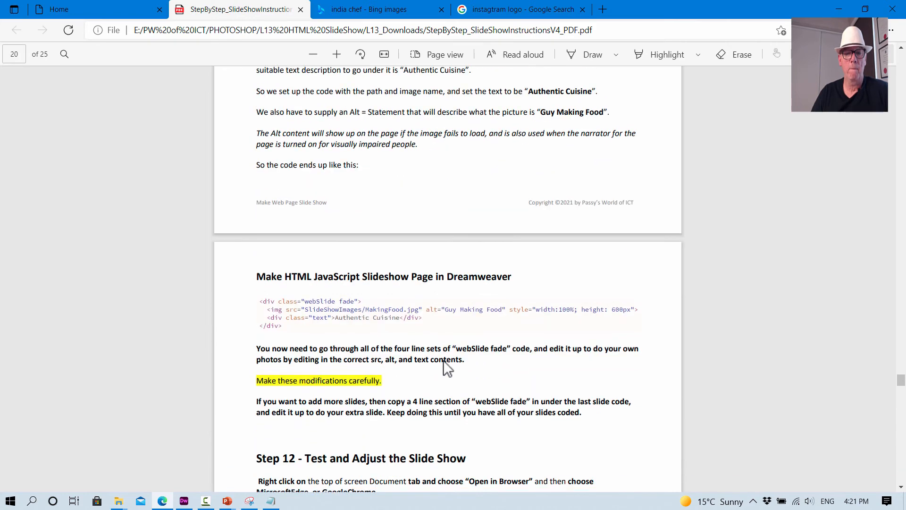
scroll(443, 360, "down", 2)
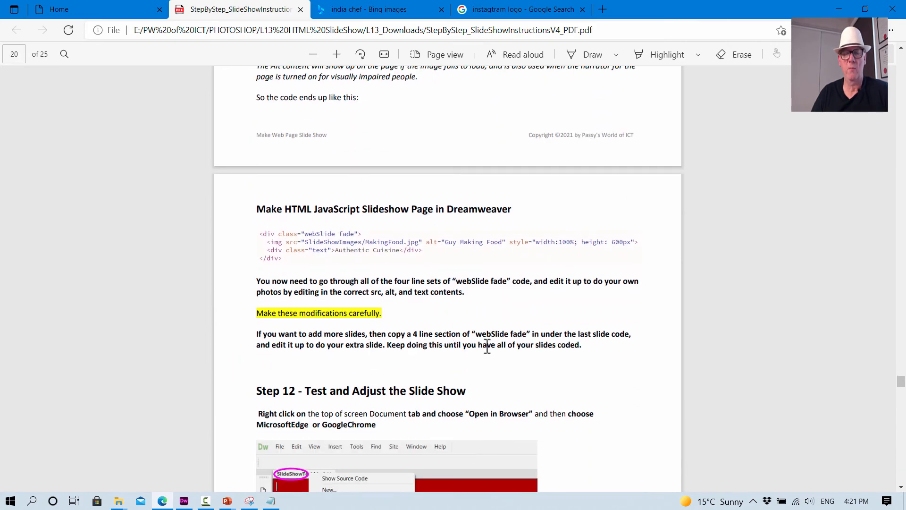
scroll(394, 334, "down", 2)
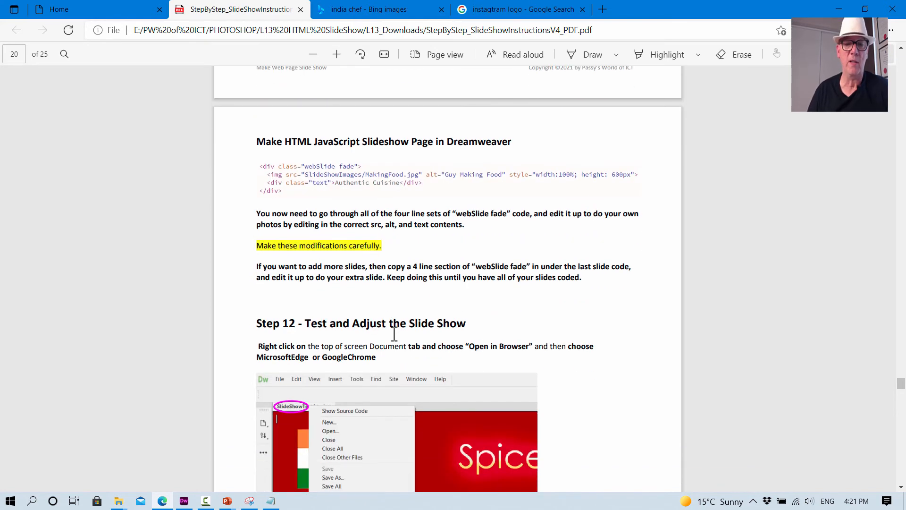
scroll(249, 279, "down", 4)
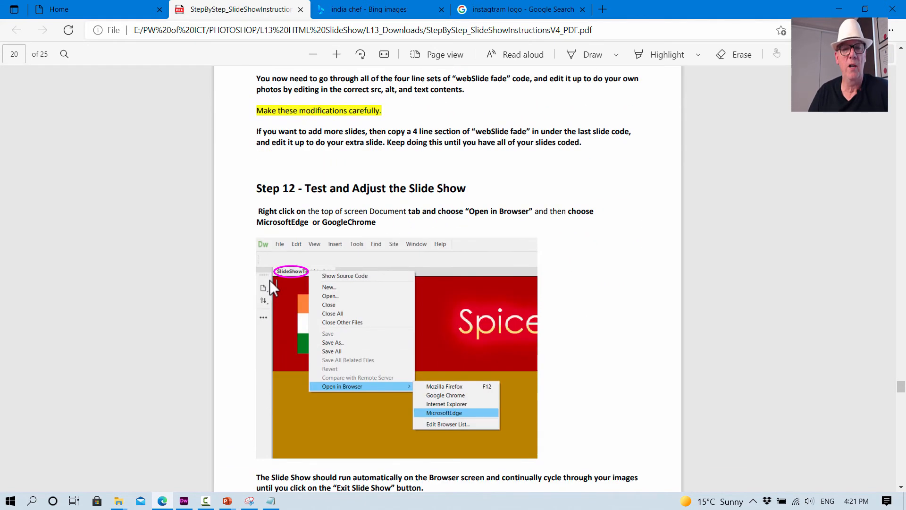
scroll(272, 288, "down", 2)
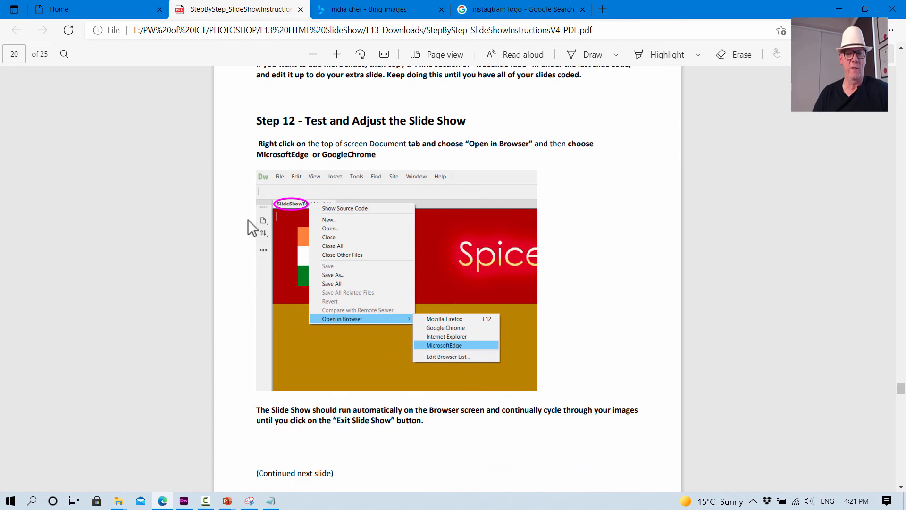
- Switch back to Dreamweaver and open LessonSlideShow.html in Google Chrome, saving the changes
left_click(184, 501)
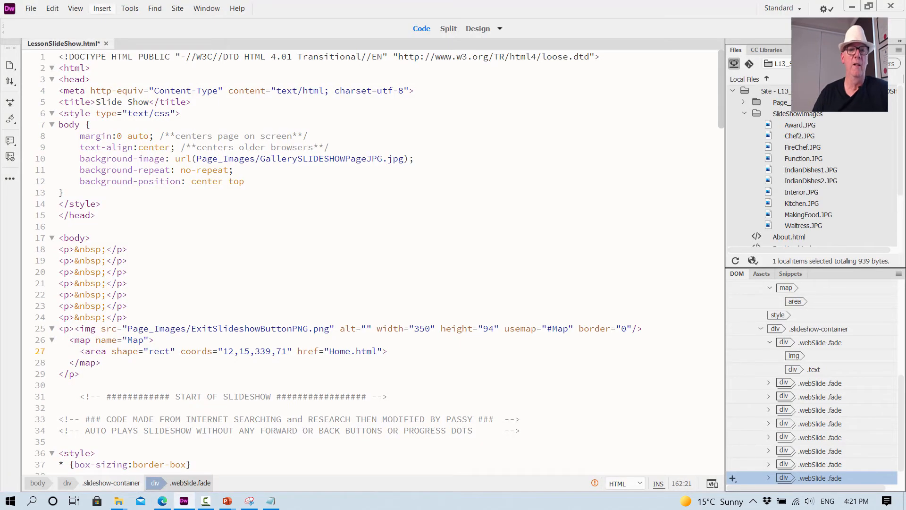
right_click(58, 44)
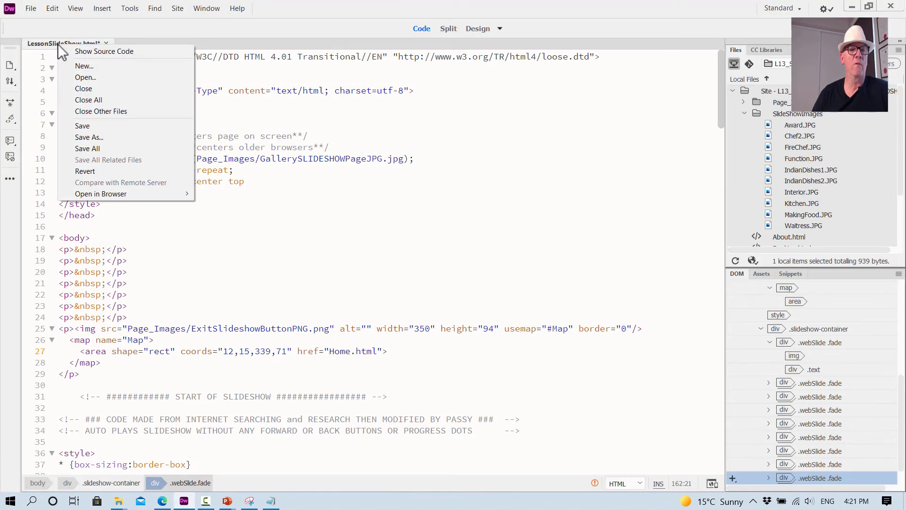
mouse_move(106, 194)
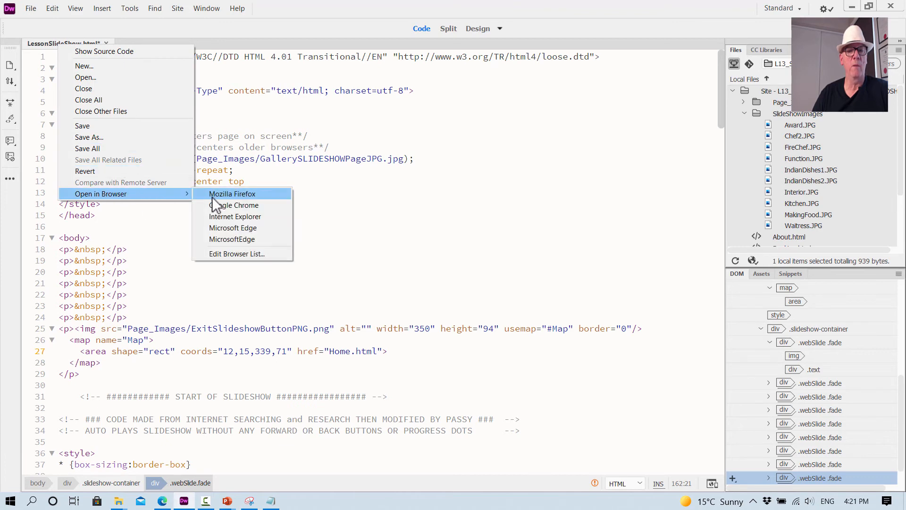
left_click(225, 205)
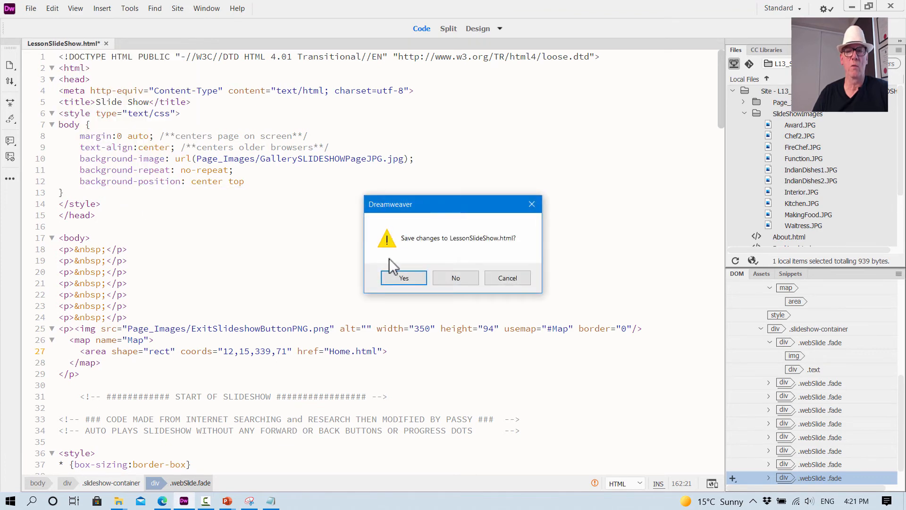
left_click(401, 279)
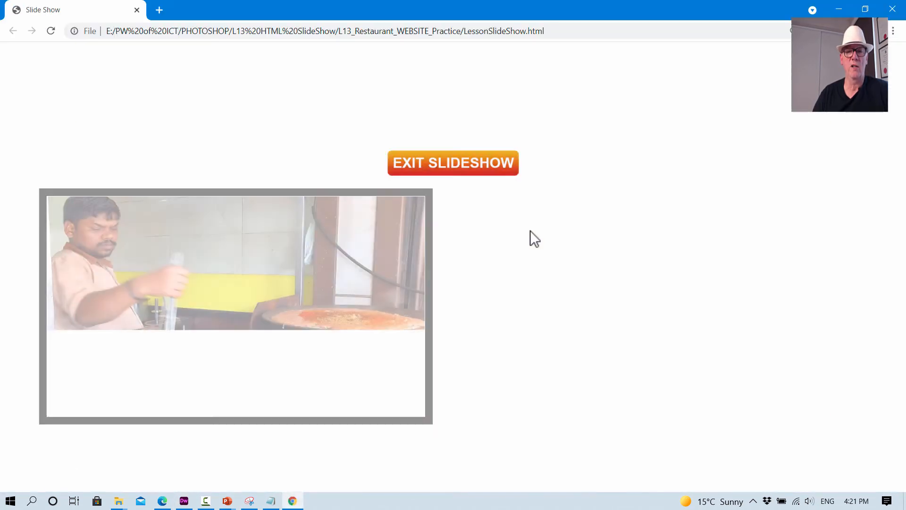
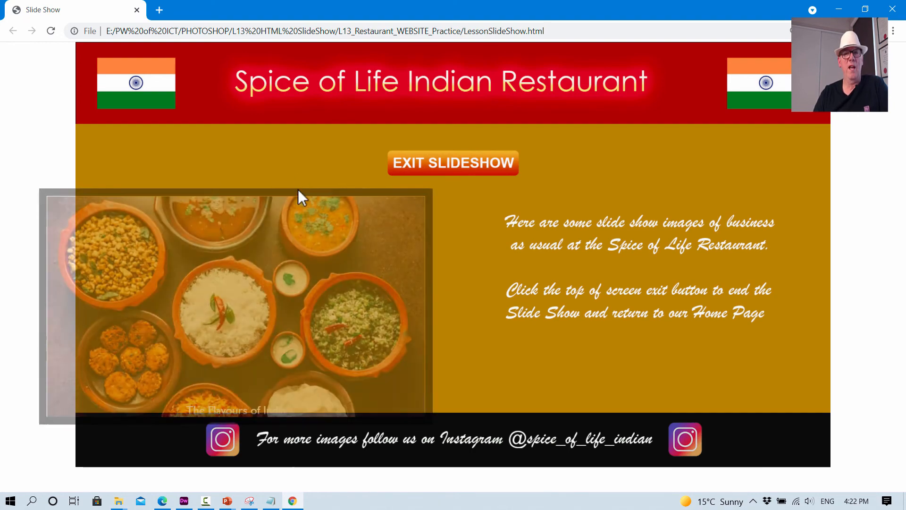
- Close the browser preview and delete the last empty paragraph, on line 24, above the Exit Slideshow button
left_click(892, 9)
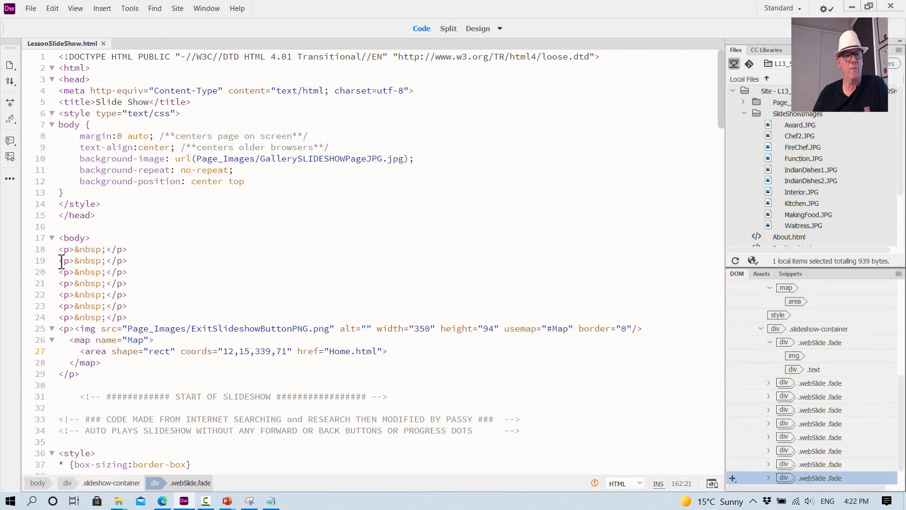
left_click_drag(61, 261, 133, 326)
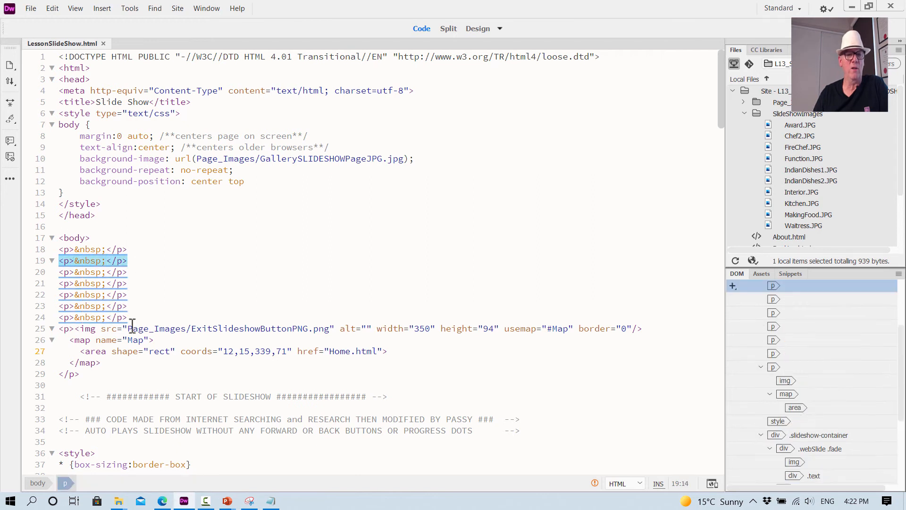
left_click(178, 316)
key("BackSpace")
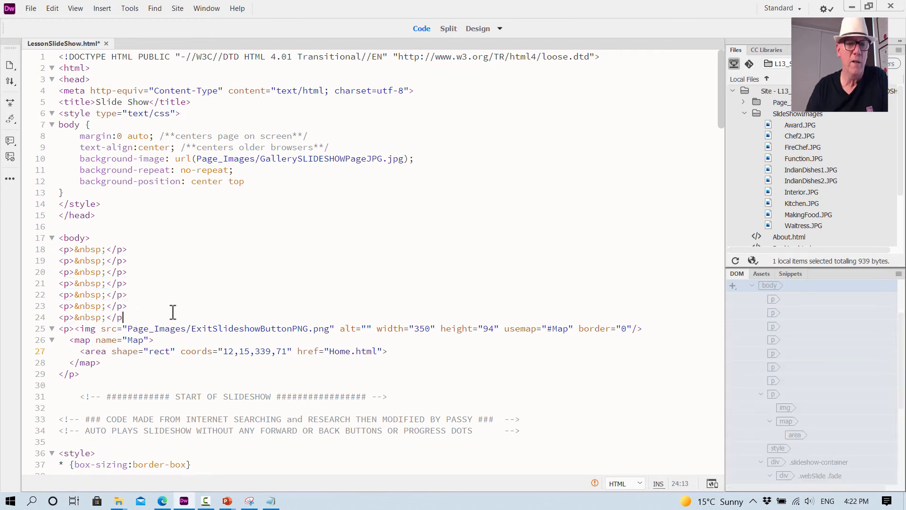
key("BackSpace")
key("BackSpace")
key("BackSpace")
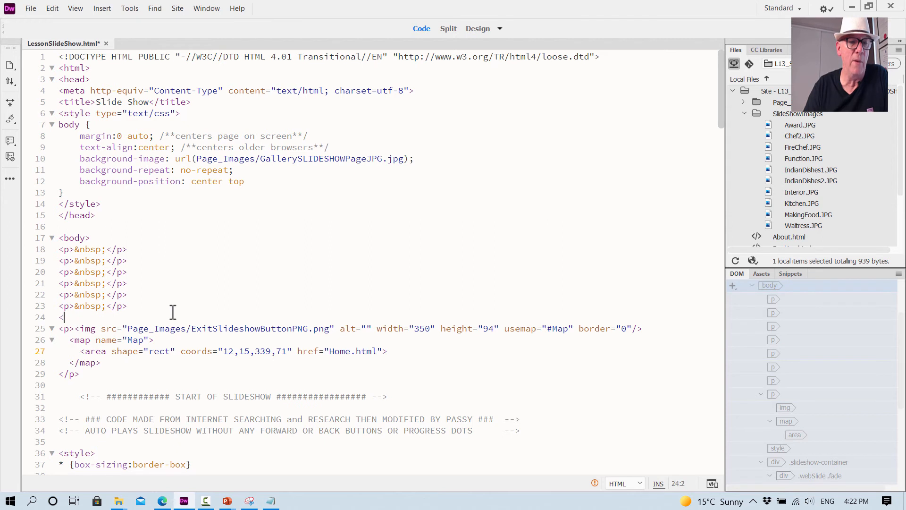
key("BackSpace")
key("BackSpace")
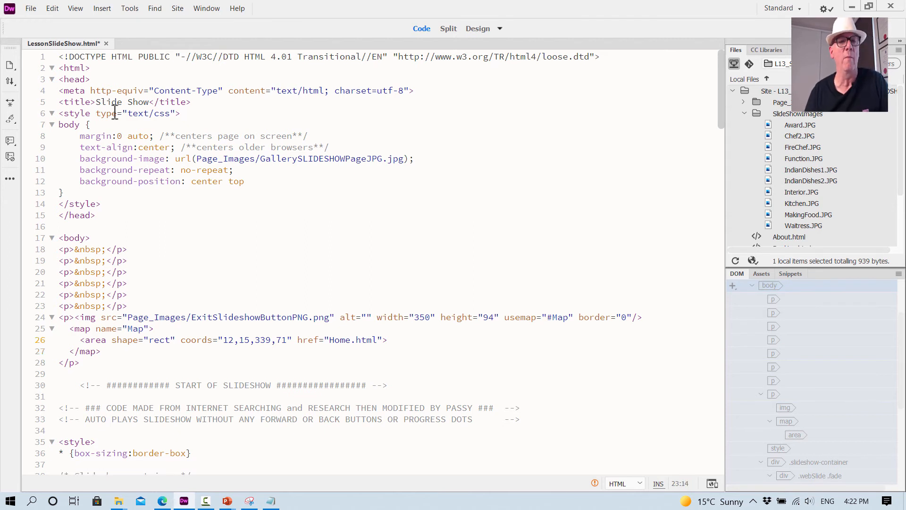
- Preview LessonSlideShow.html in Google Chrome, saving the changes, and close the browser after watching the slideshow
right_click(70, 43)
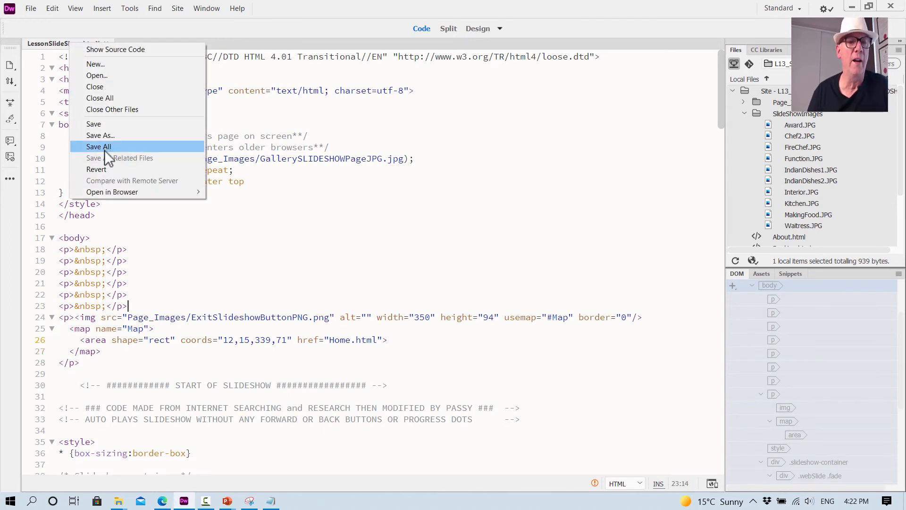
mouse_move(111, 193)
left_click(243, 202)
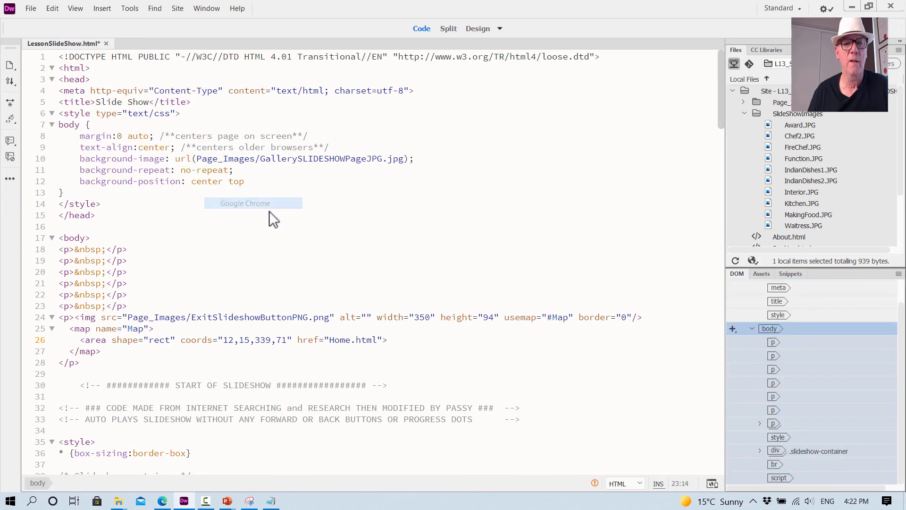
left_click(400, 278)
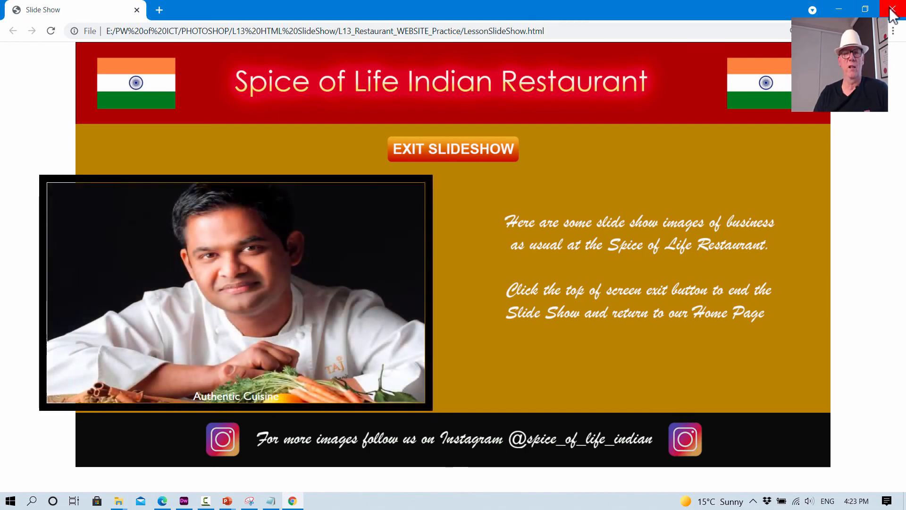
left_click(892, 9)
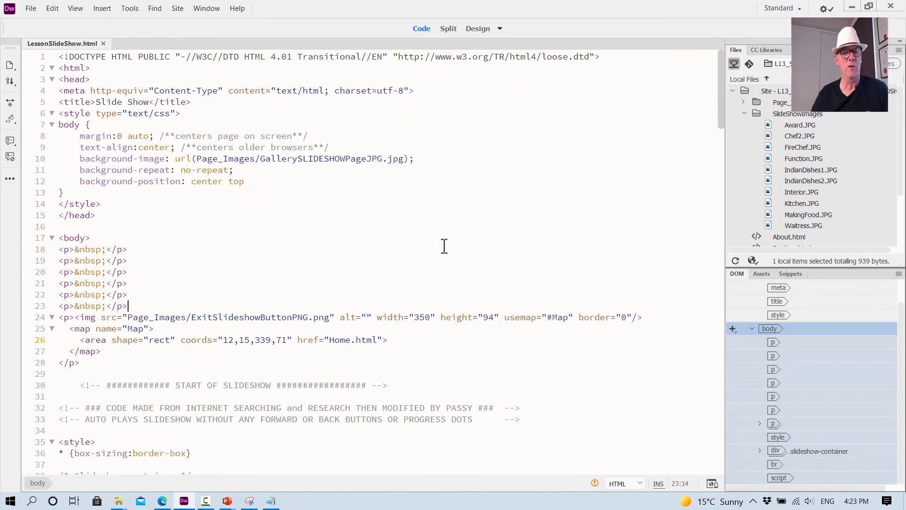
- Replace the Kitchen slide's caption on line 166 with "Working Hard in the Kigtchen"
scroll(295, 289, "down", 20)
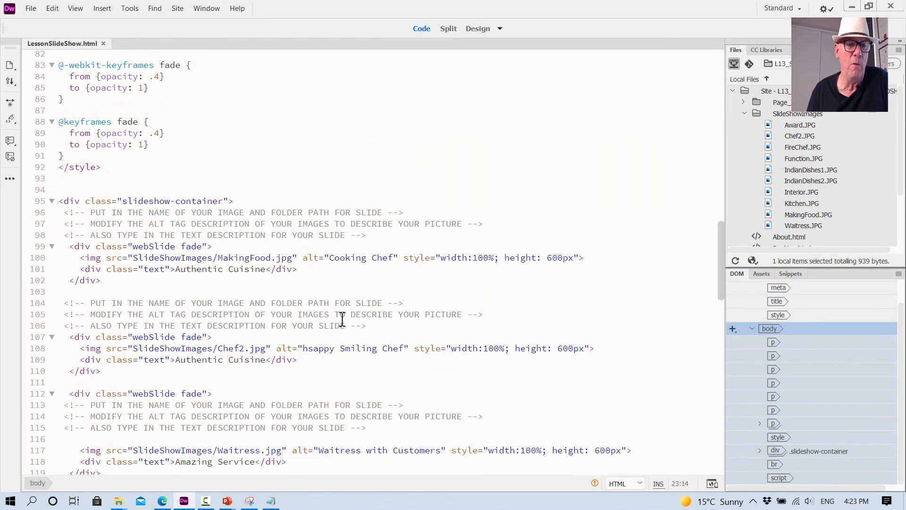
scroll(342, 321, "down", 14)
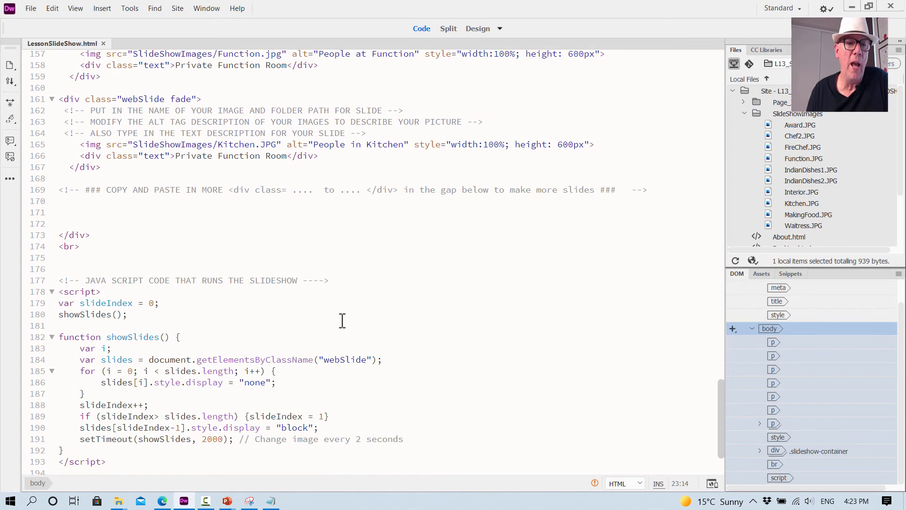
scroll(343, 321, "up", 3)
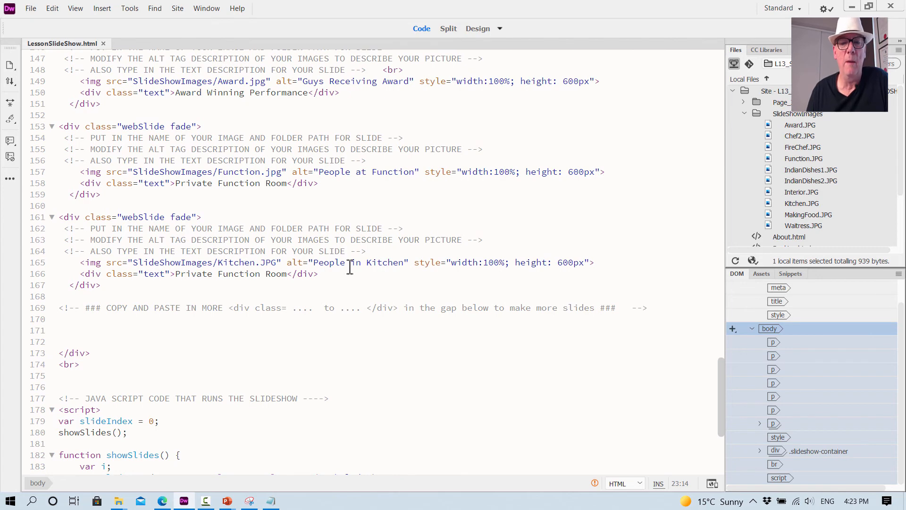
left_click(287, 276)
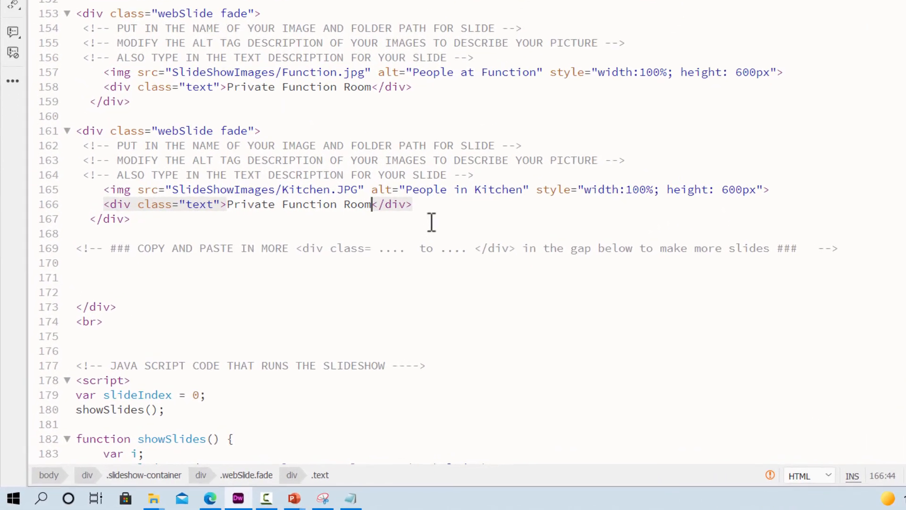
key("BackSpace")
key("BackSpace")
key("BackSpace")
key("BackSpace")
key("BackSpace")
key("BackSpace")
key("BackSpace")
key("BackSpace")
key("BackSpace")
key("BackSpace")
key("BackSpace")
key("BackSpace")
key("BackSpace")
key("BackSpace")
key("BackSpace")
key("BackSpace")
key("BackSpace")
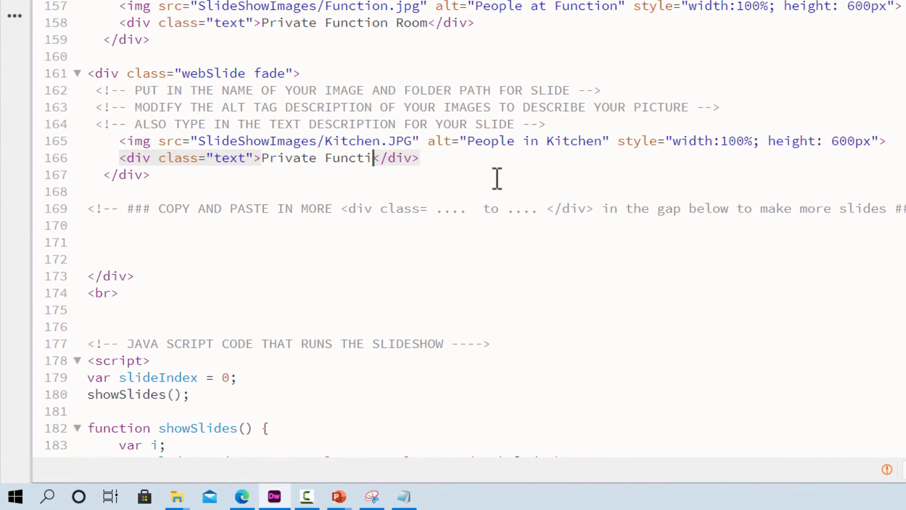
key("BackSpace")
key("BackSpace")
key("BackSpace")
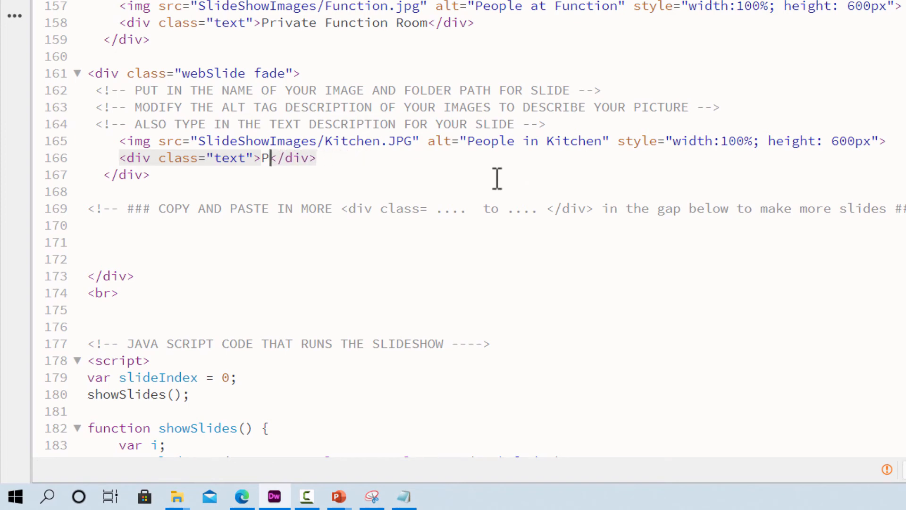
key("BackSpace")
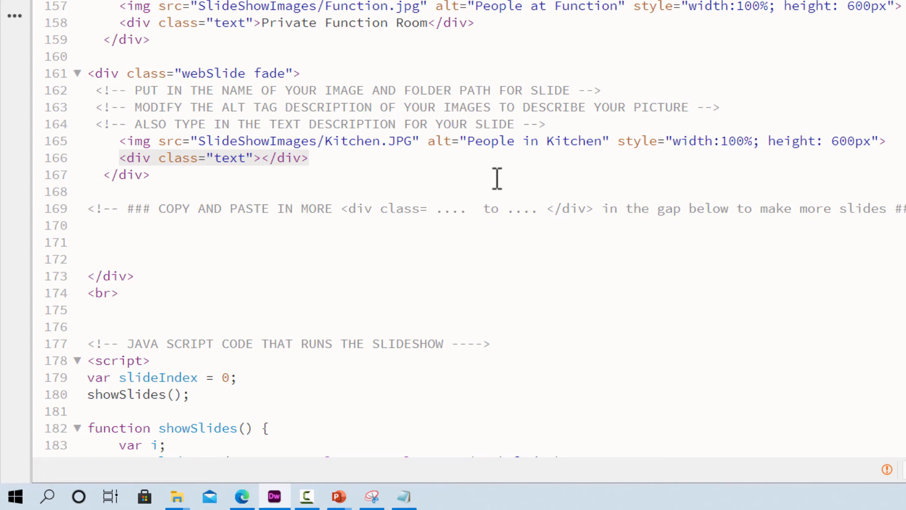
type("Worki")
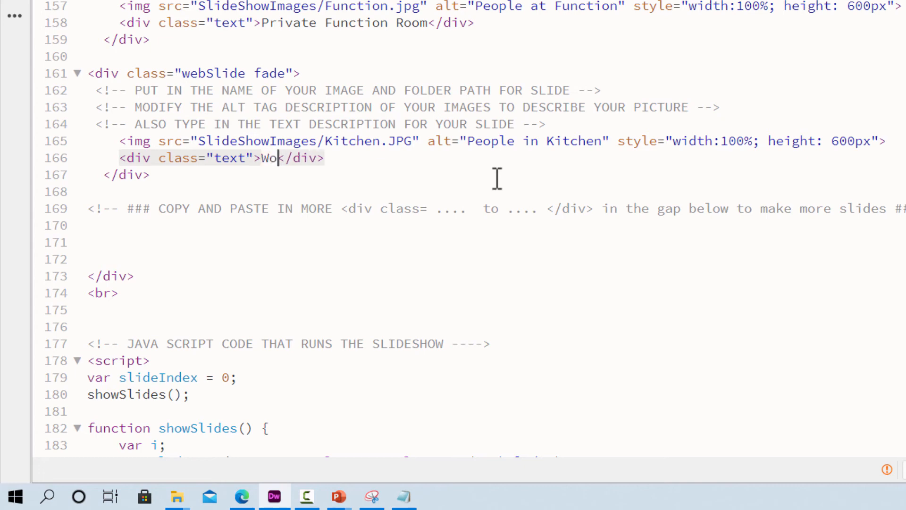
type("ng Hard in")
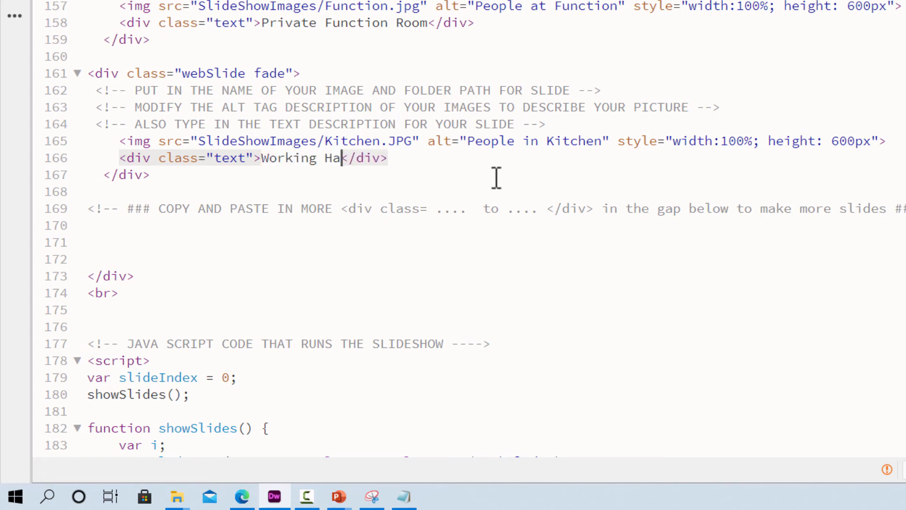
type(" the Kigt")
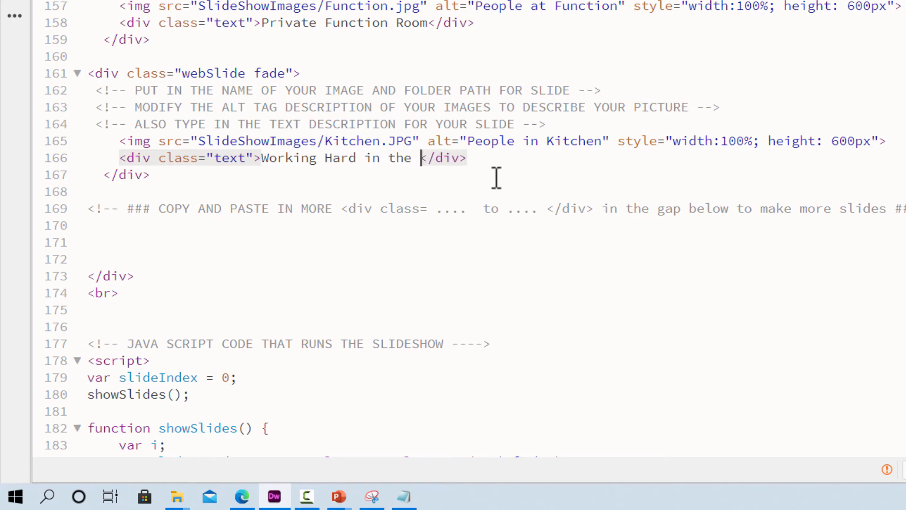
type("chen")
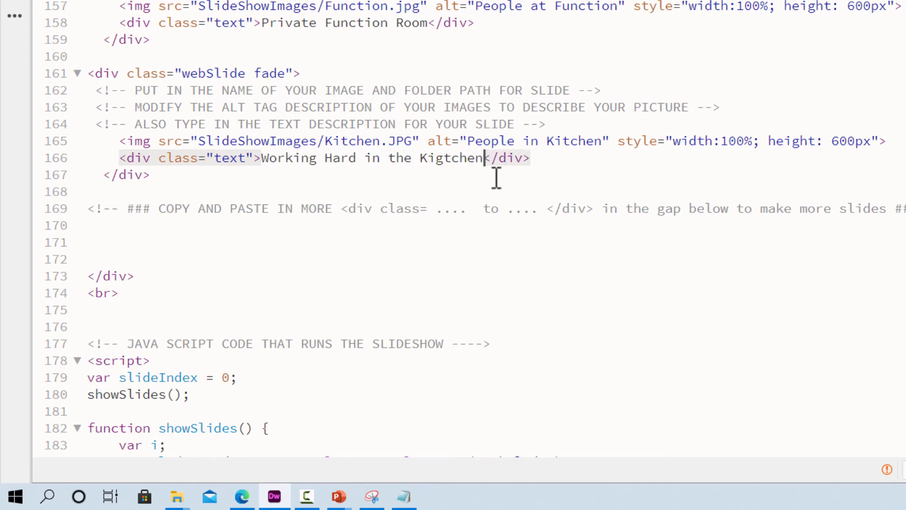
- Replace the Chef2.jpg slide's caption on line 109 with "Fresh Produce"
scroll(320, 38, "up", 12)
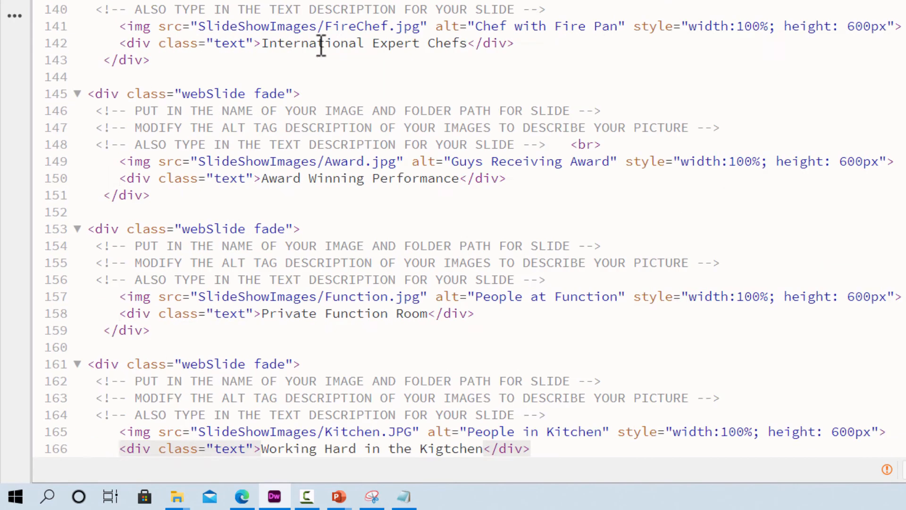
scroll(323, 41, "up", 2)
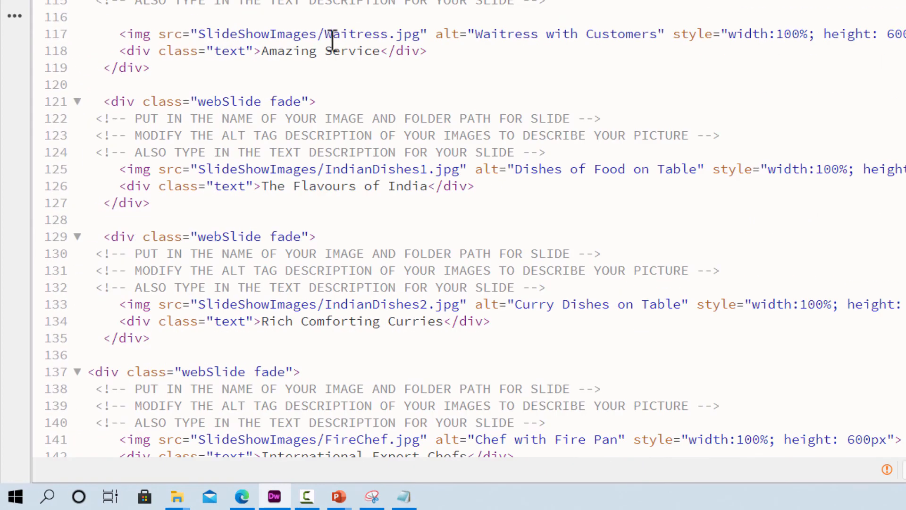
scroll(332, 41, "up", 8)
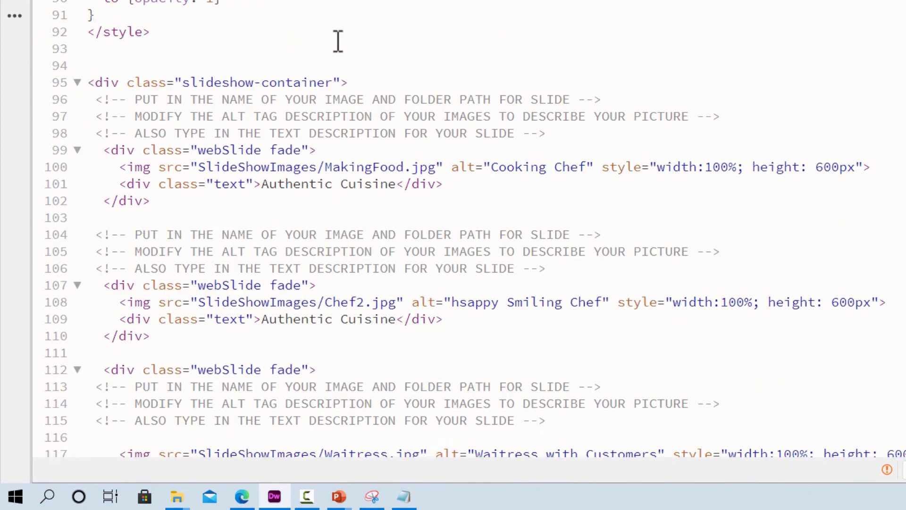
scroll(338, 42, "up", 1)
scroll(368, 239, "down", 3)
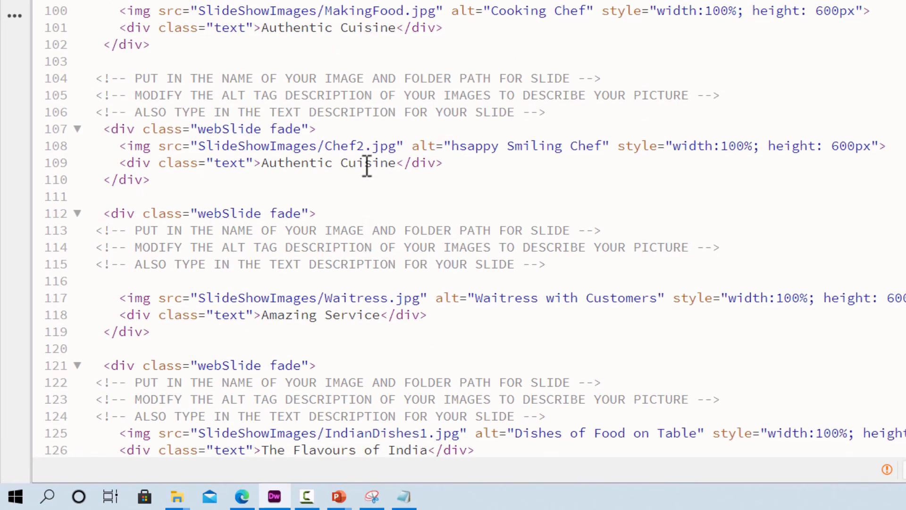
mouse_move(356, 144)
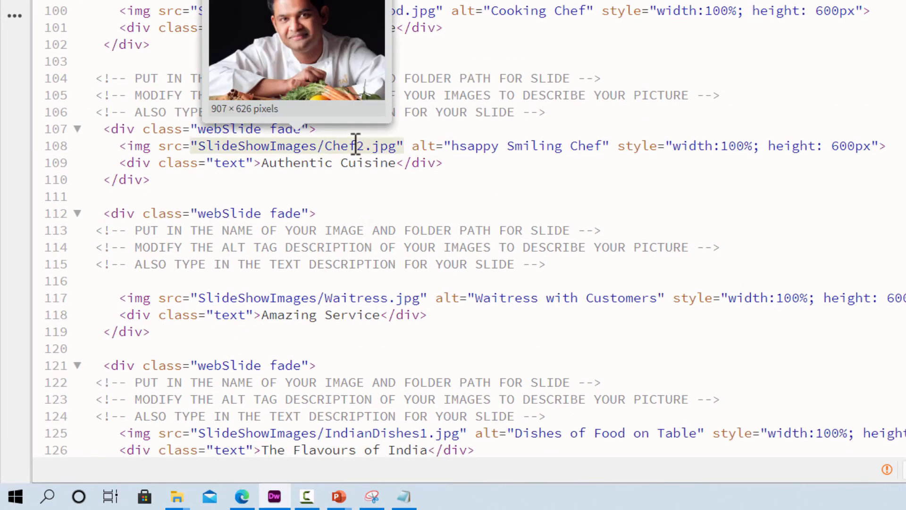
left_click(398, 163)
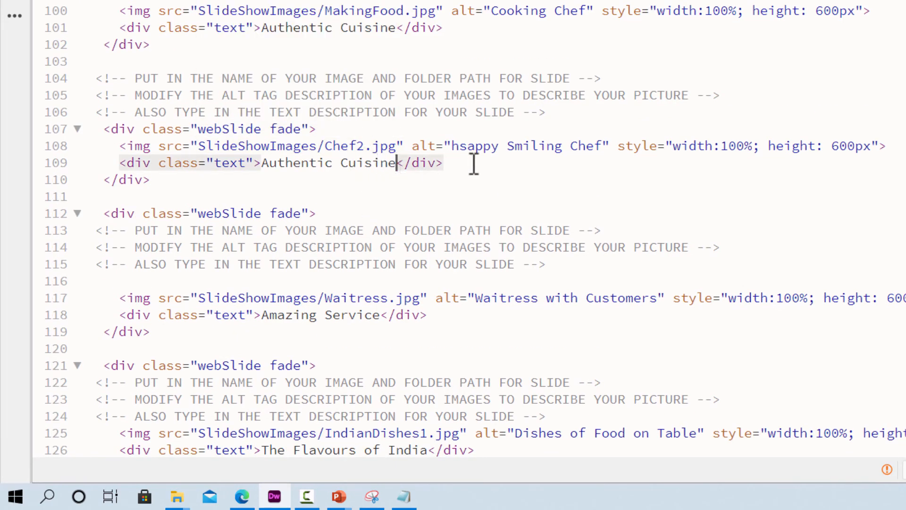
key("BackSpace")
key("BackSpace")
key("BackSpace")
key("BackSpace")
key("BackSpace")
key("BackSpace")
key("BackSpace")
key("BackSpace")
key("BackSpace")
key("BackSpace")
key("BackSpace")
key("BackSpace")
key("BackSpace")
key("BackSpace")
key("BackSpace")
key("BackSpace")
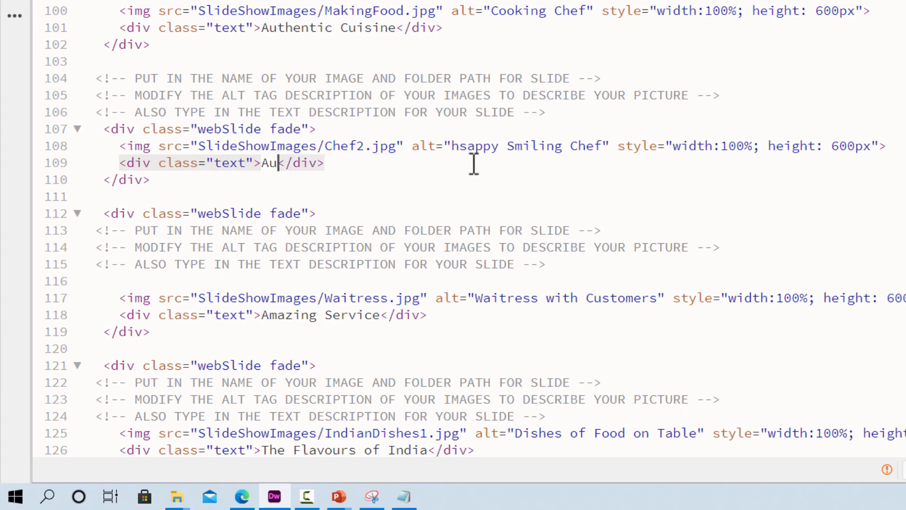
key("BackSpace")
type("Fresh ")
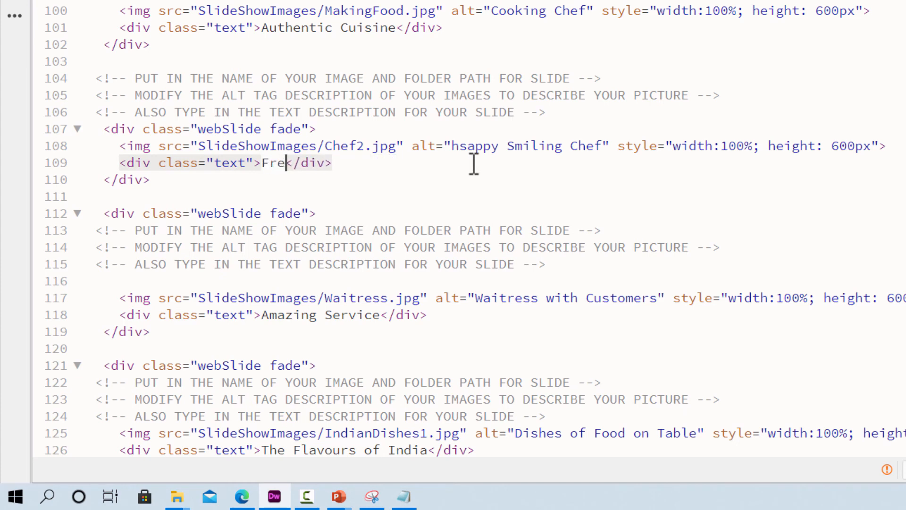
type("Preoduce")
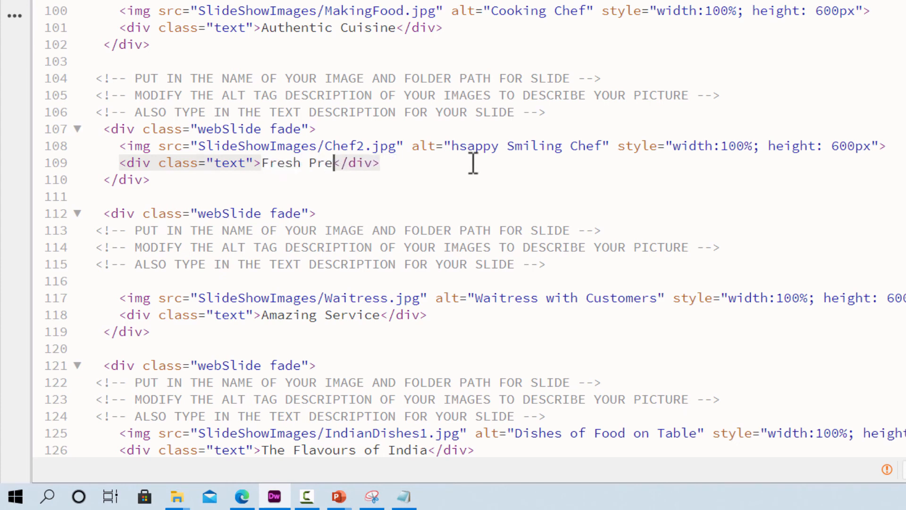
key("BackSpace")
key("BackSpace")
key("BackSpace")
key("BackSpace")
key("BackSpace")
key("BackSpace")
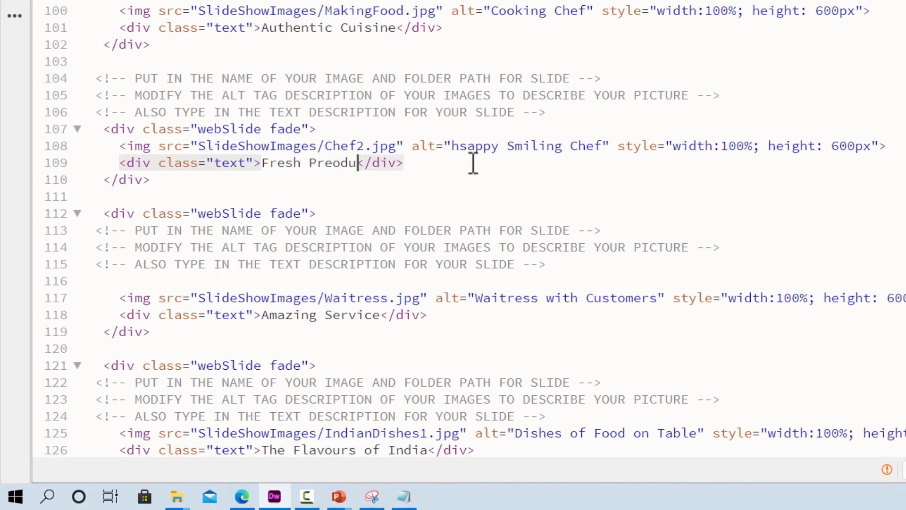
type("oduce")
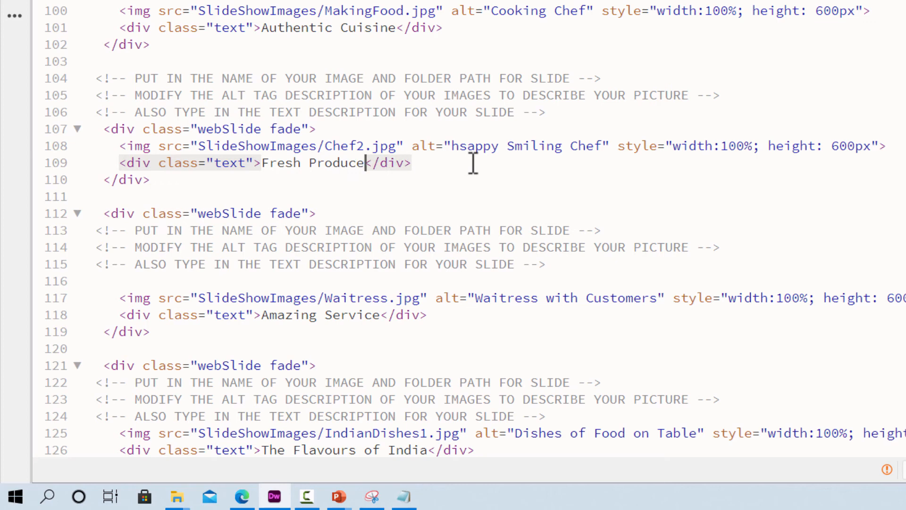
- Insert the word "Organic" before "Produce" in the Chef2.jpg slide's caption
key("Left")
key("Left")
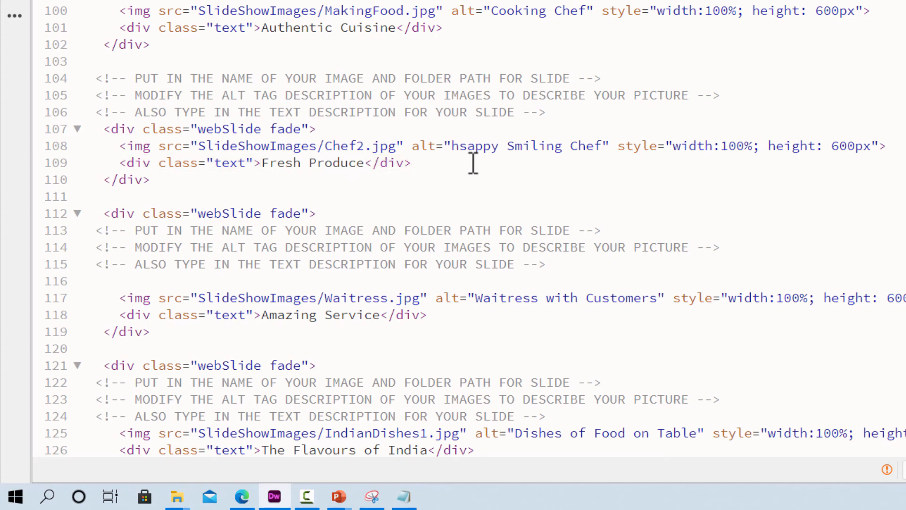
key("ctrl+Left")
type("Organ")
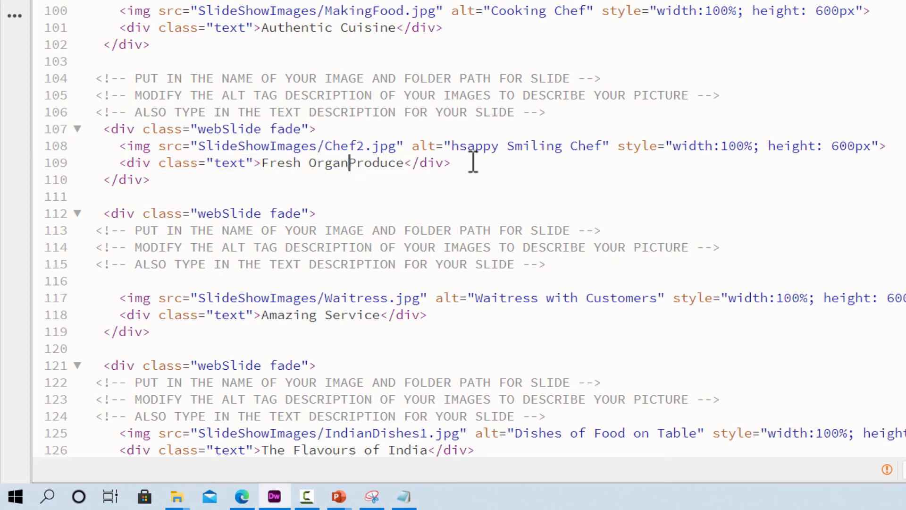
type("ic")
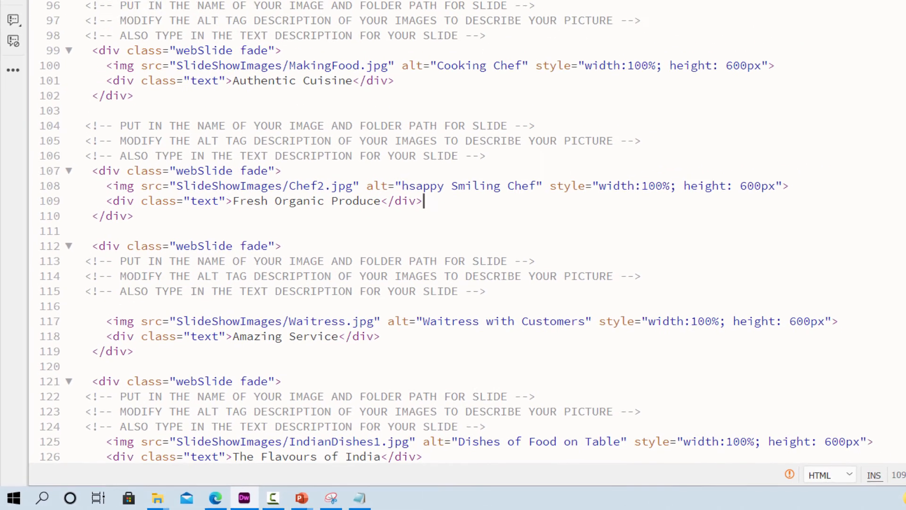
- Save LessonSlideShow.html while previewing it in Google Chrome, watch the slides with their new captions, and close the browser
right_click(55, 44)
mouse_move(121, 190)
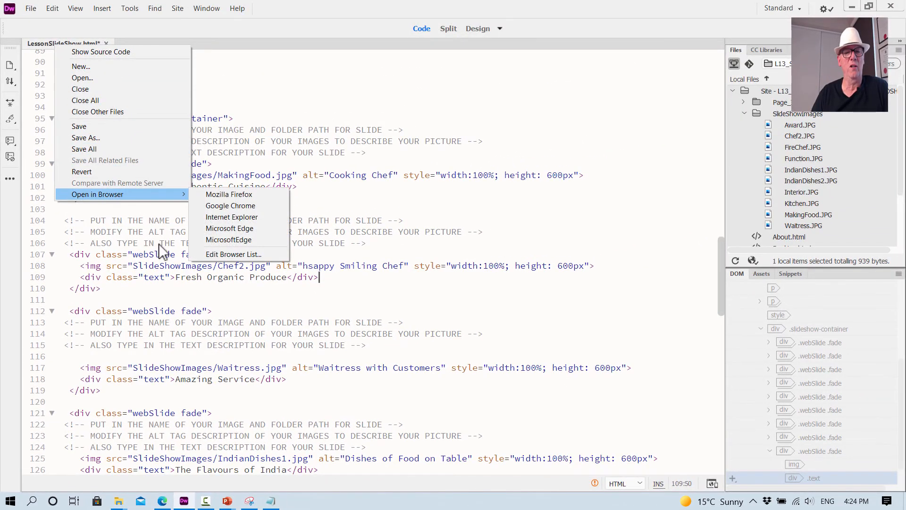
left_click(231, 205)
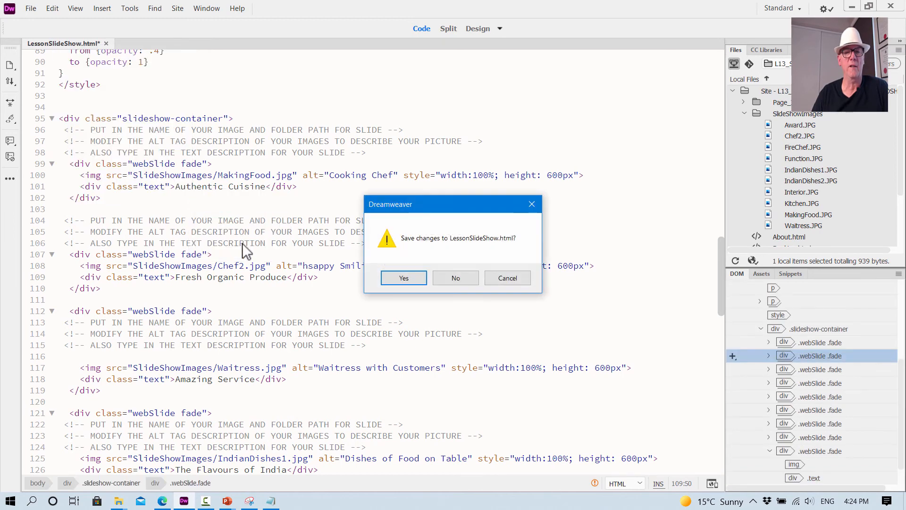
left_click(397, 279)
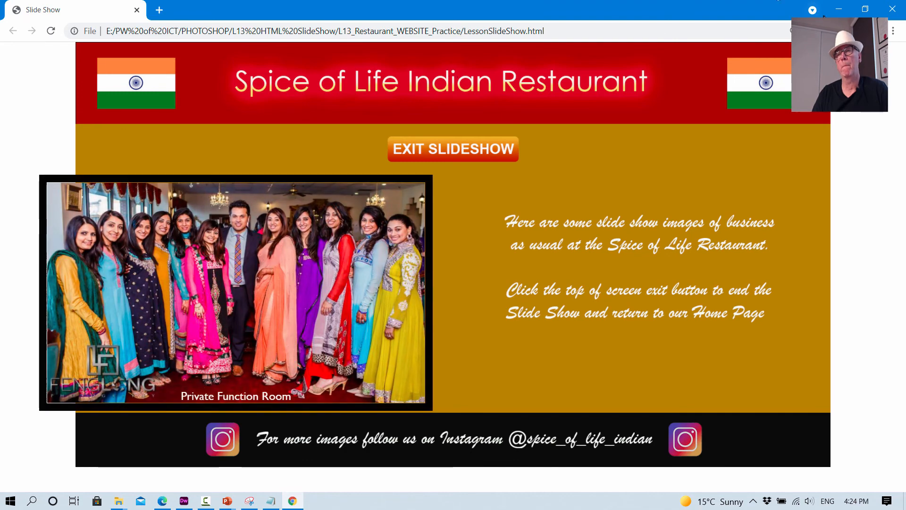
left_click(888, 16)
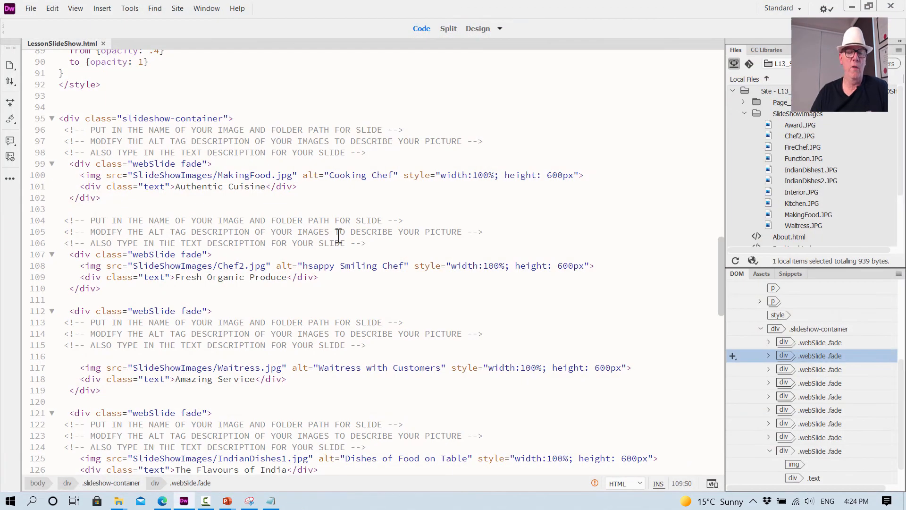
- Place the cursor in the height value of the Award.jpg slide's image on line 149
scroll(344, 262, "down", 5)
left_click_drag(338, 245, 345, 257)
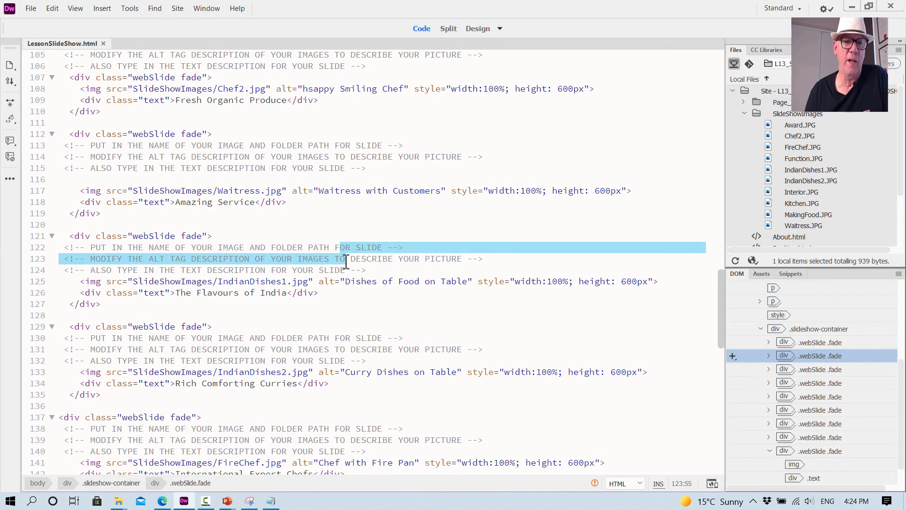
scroll(346, 262, "down", 5)
scroll(346, 262, "down", 2)
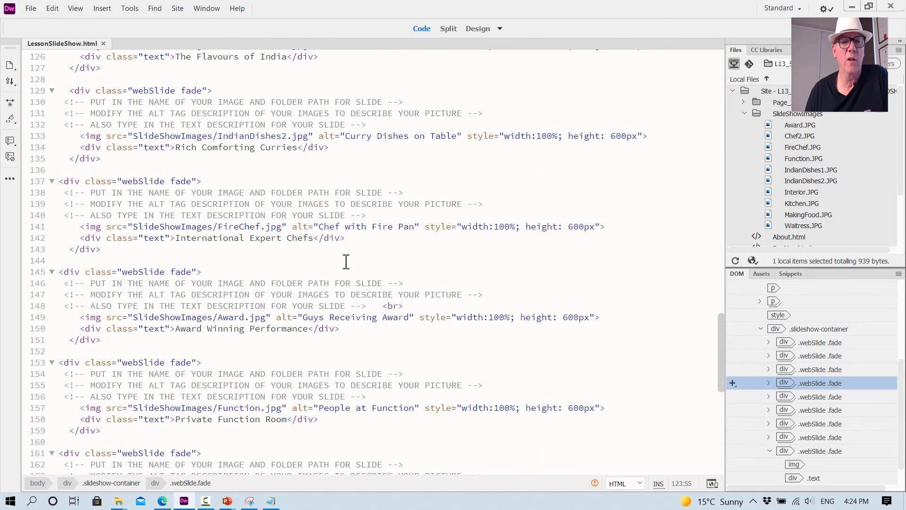
mouse_move(255, 227)
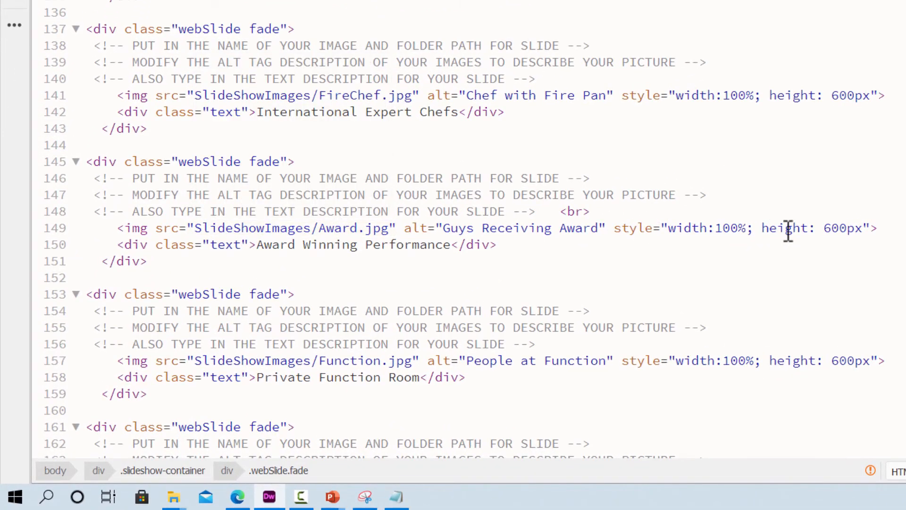
left_click(843, 227)
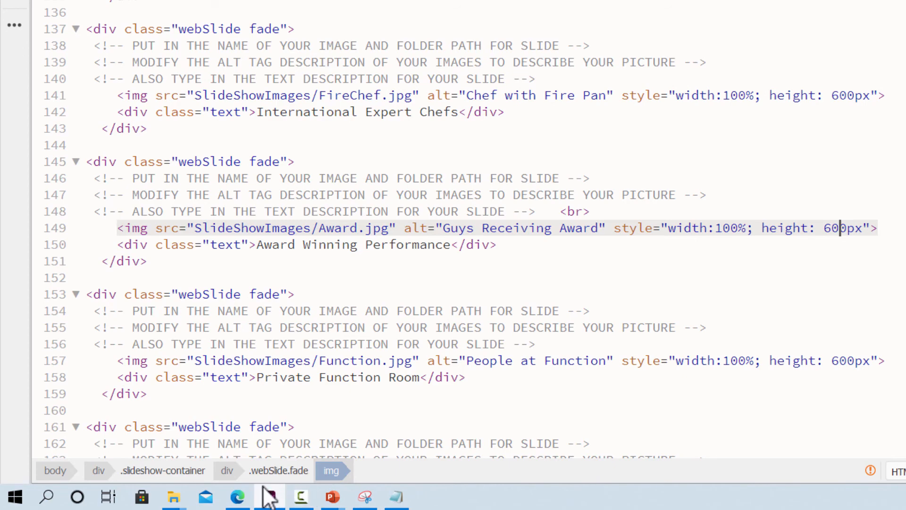
- Switch to the PDF guide in Edge and examine Step 12's instructions for the slideshow's left margin and the Award slide's height
left_click(242, 497)
scroll(576, 257, "down", 10)
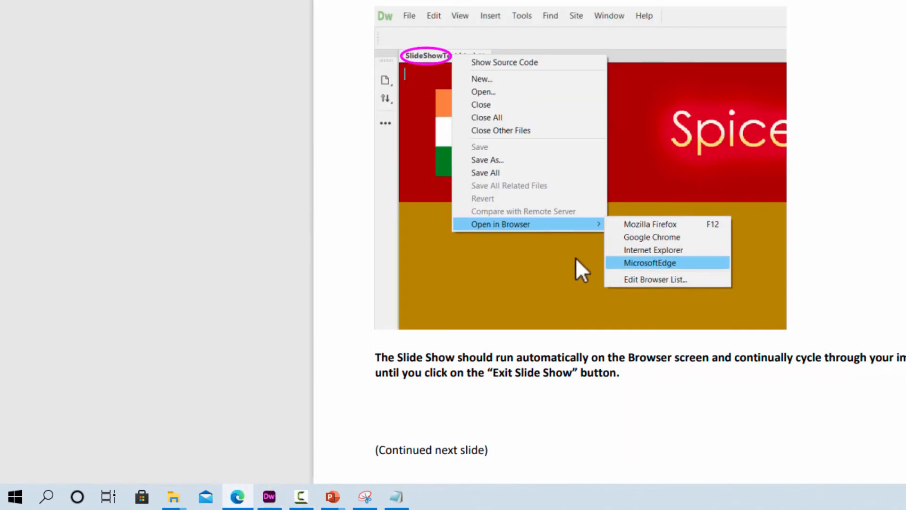
scroll(576, 261, "down", 5)
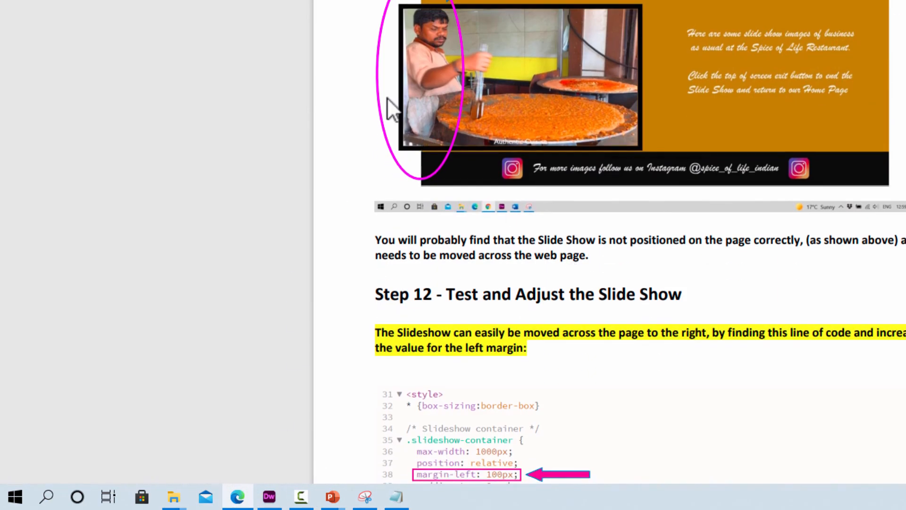
scroll(526, 170, "down", 5)
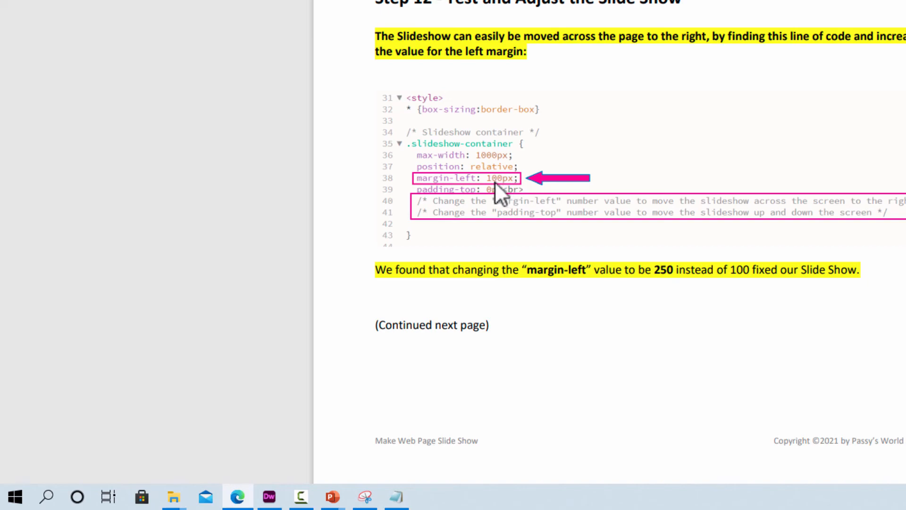
scroll(494, 181, "down", 16)
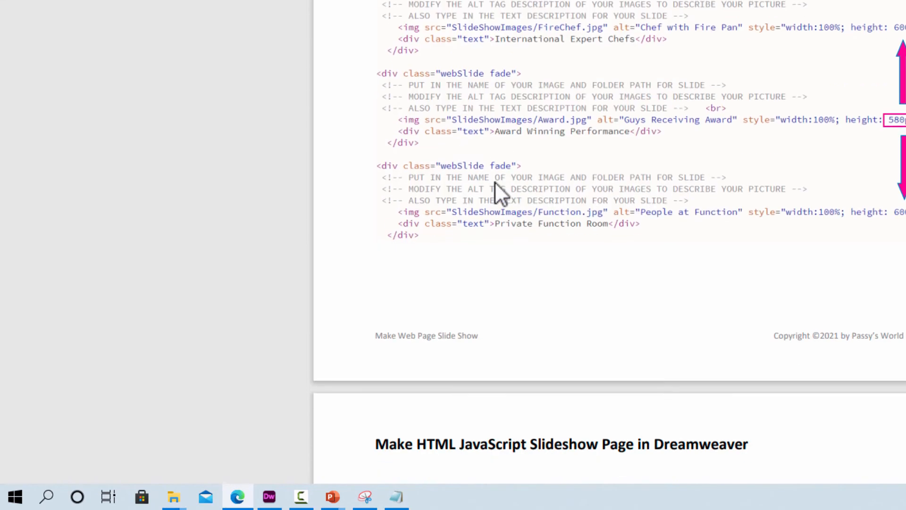
scroll(495, 181, "down", 20)
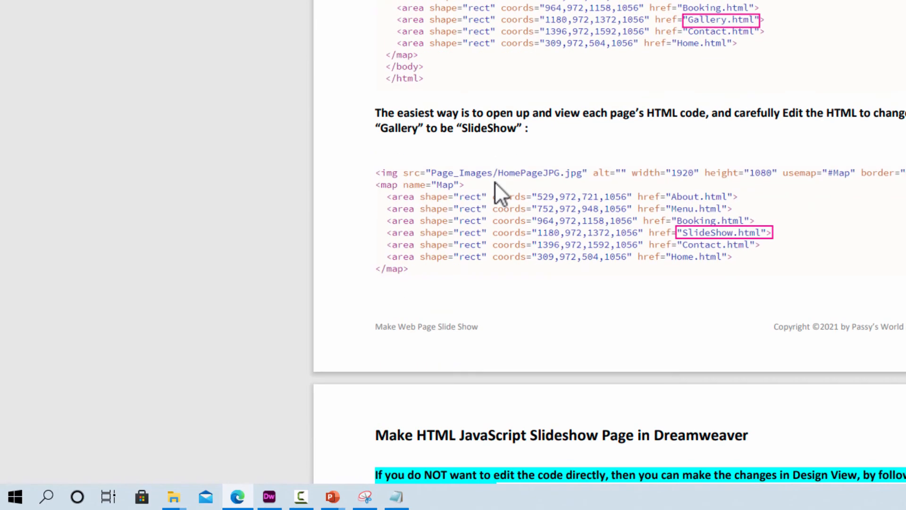
scroll(495, 182, "down", 20)
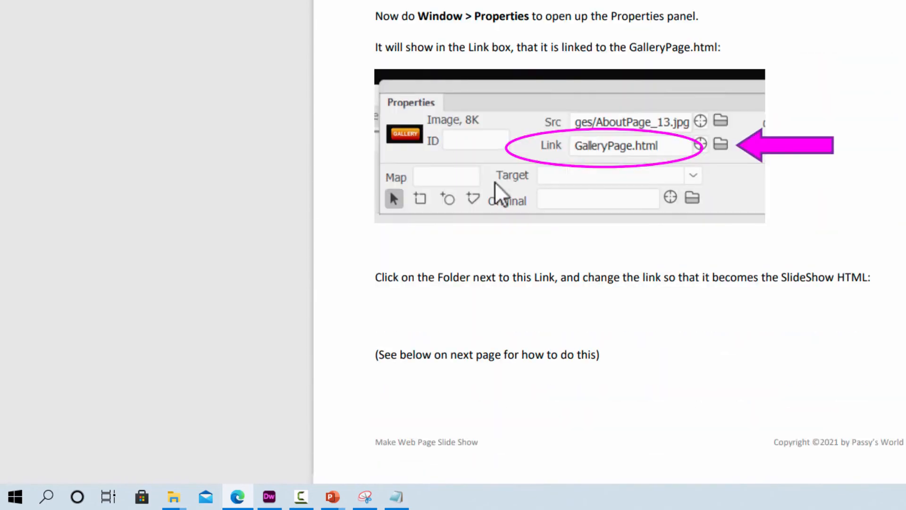
scroll(495, 182, "up", 20)
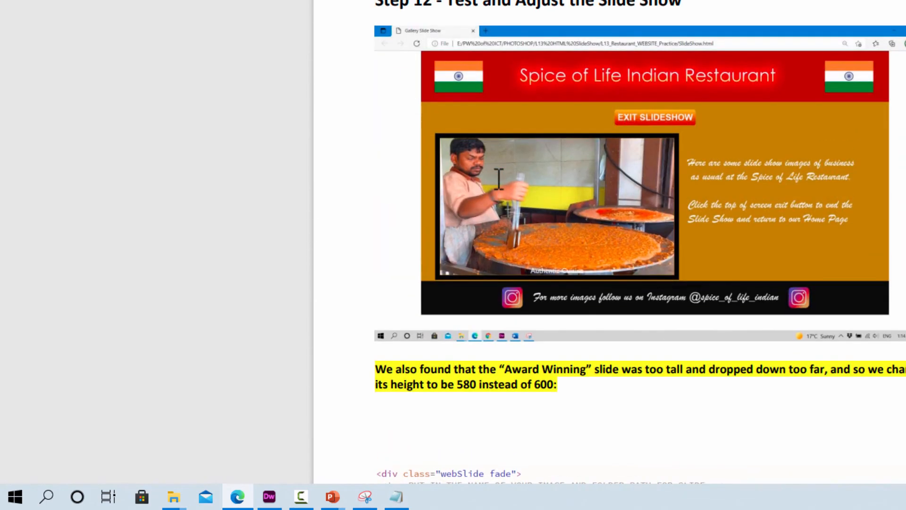
scroll(498, 178, "down", 5)
scroll(499, 178, "down", 2)
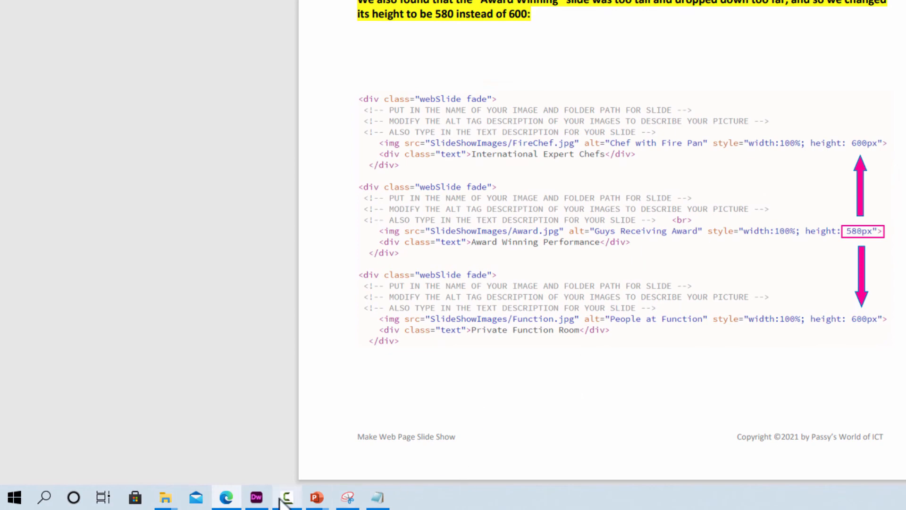
- Switch back to Dreamweaver and set the Award.jpg slide's image height to 580px on line 149
left_click(262, 498)
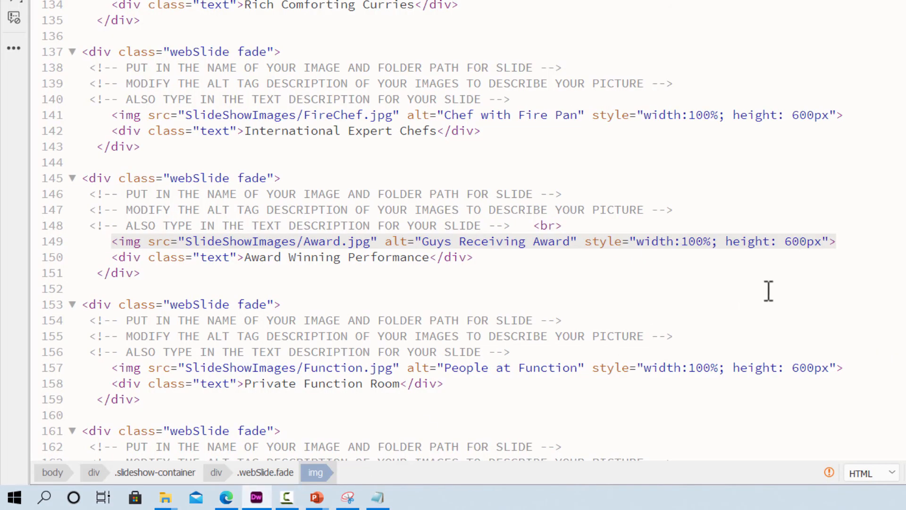
key("BackSpace")
key("BackSpace")
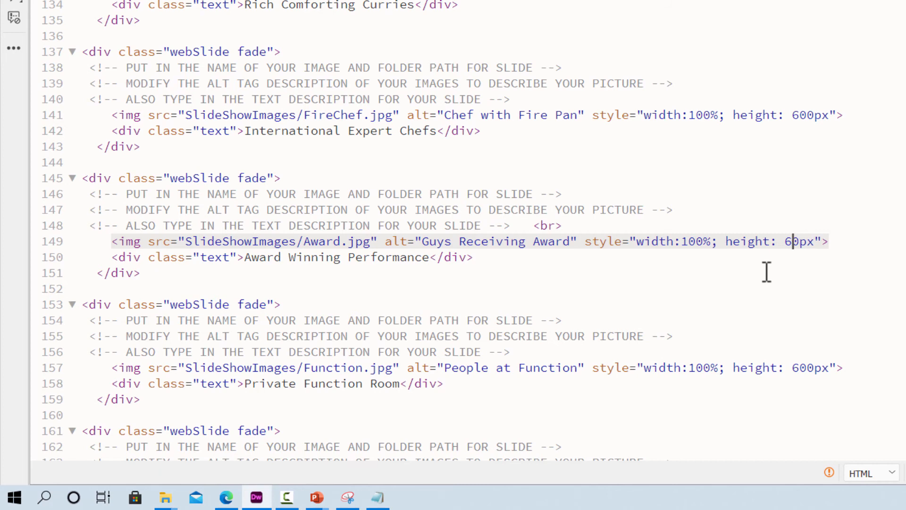
type("58")
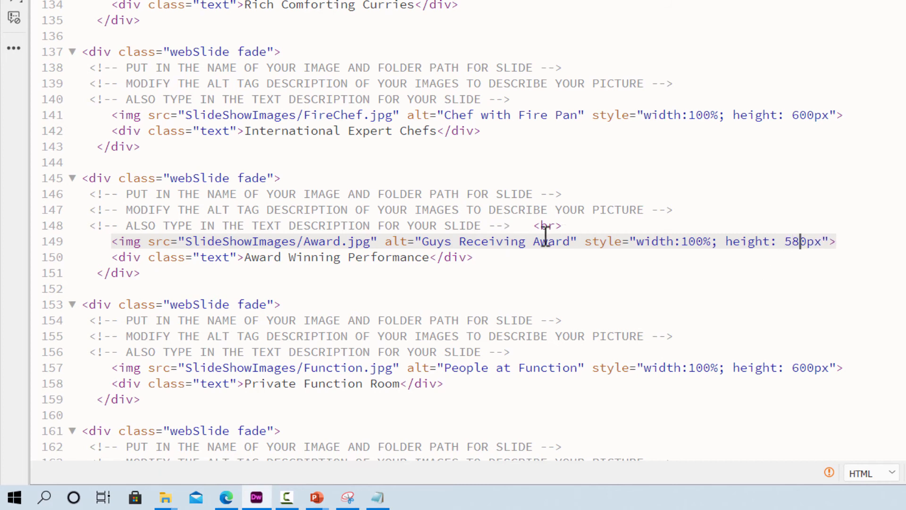
left_click(785, 200)
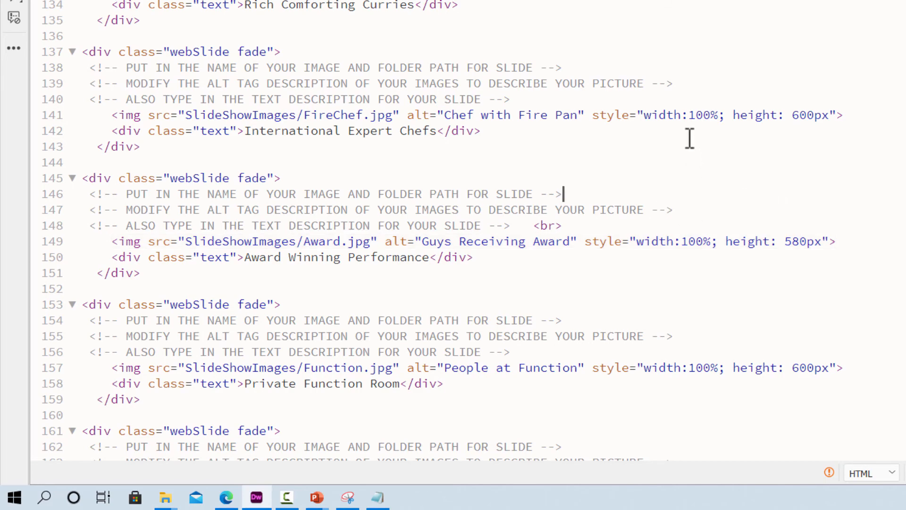
- Set the margin-left value of the .slideshow-container style rule to 250px on line 42
scroll(689, 141, "up", 15)
scroll(688, 146, "up", 9)
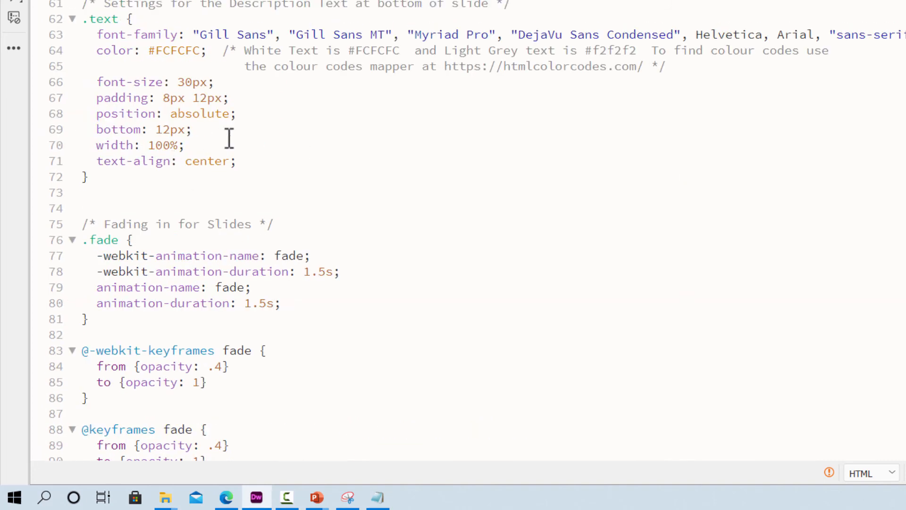
scroll(229, 138, "up", 3)
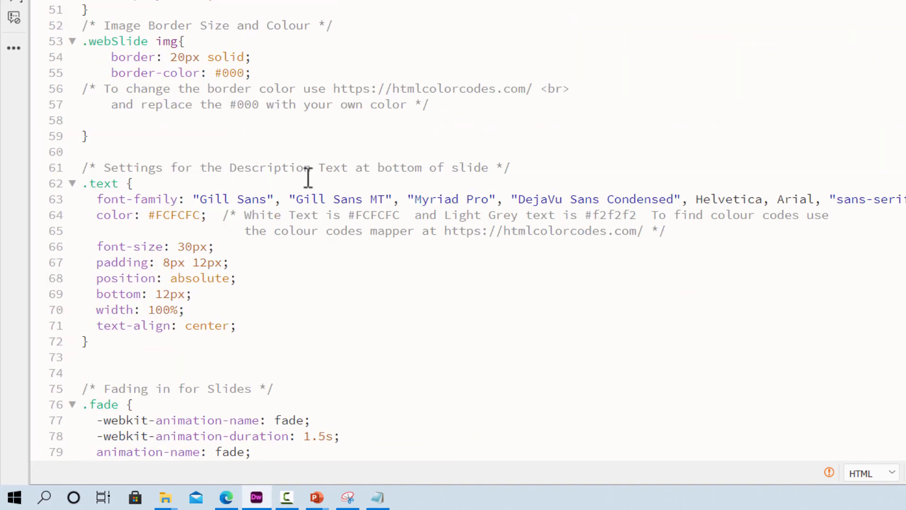
scroll(261, 104, "up", 6)
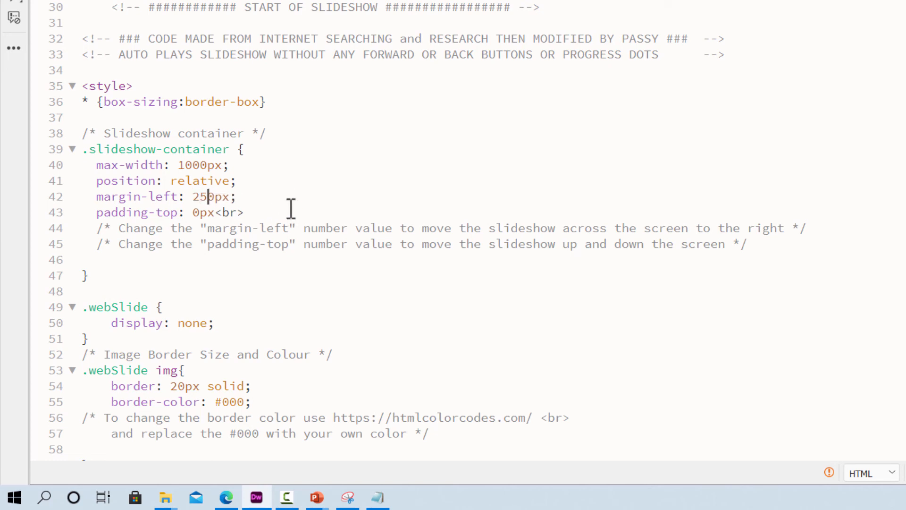
left_click(366, 166)
- Preview LessonSlideShow.html in Google Chrome, saving the changes, and test the Exit Slideshow link to the Home page
right_click(74, 44)
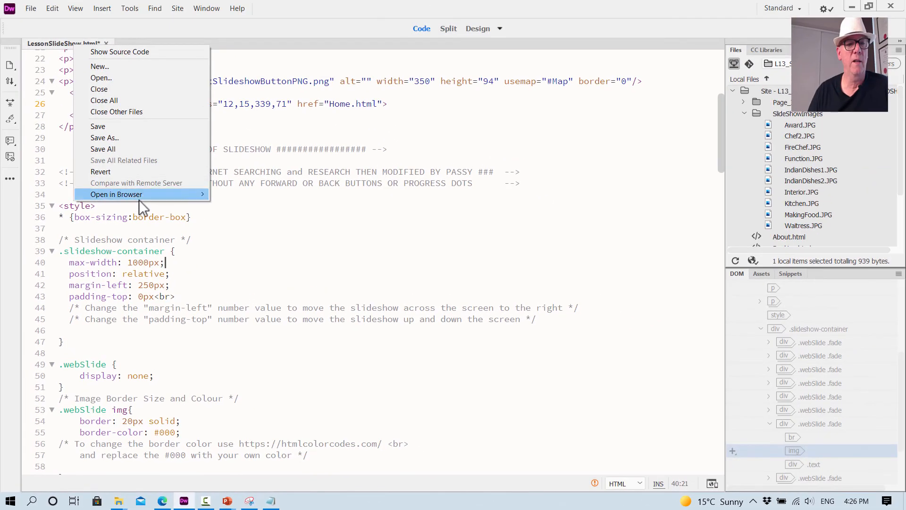
mouse_move(146, 202)
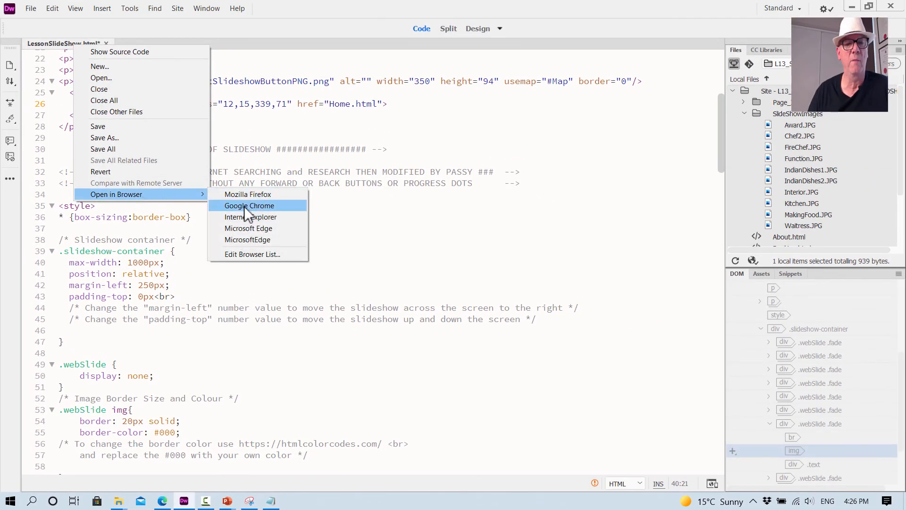
left_click(245, 206)
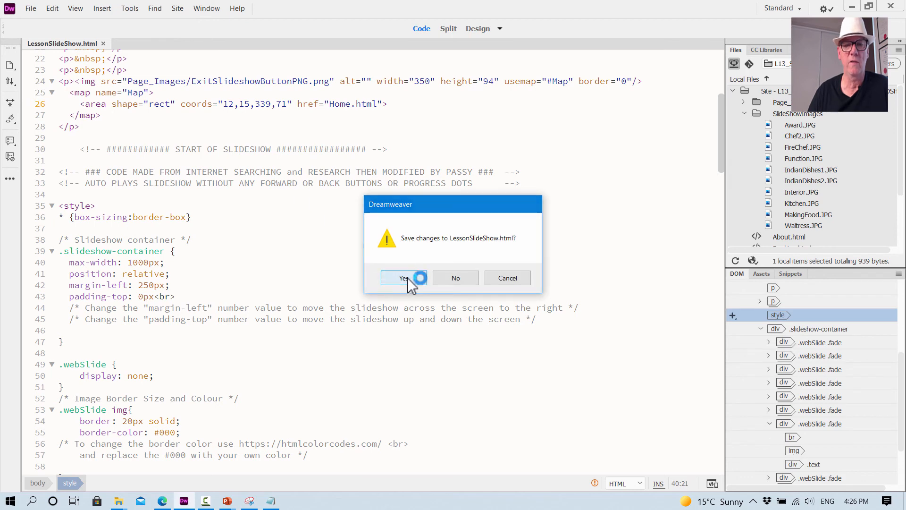
left_click(407, 279)
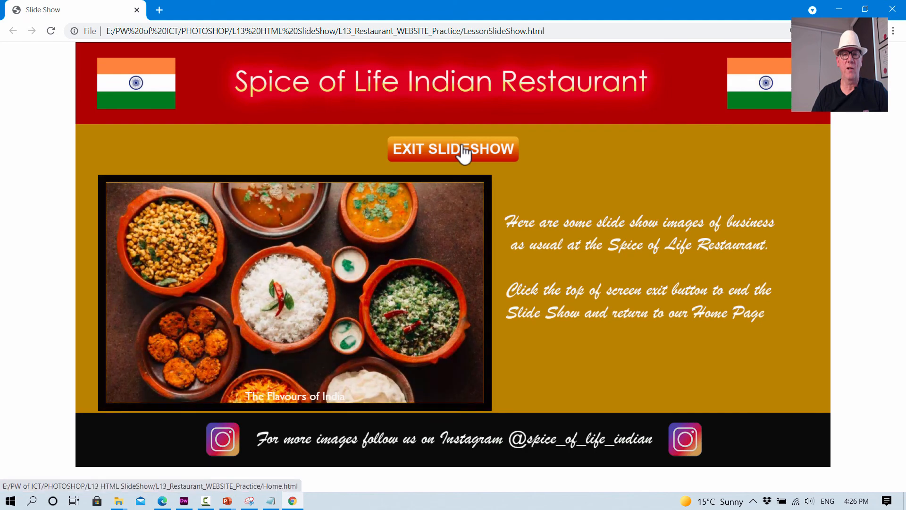
left_click(463, 150)
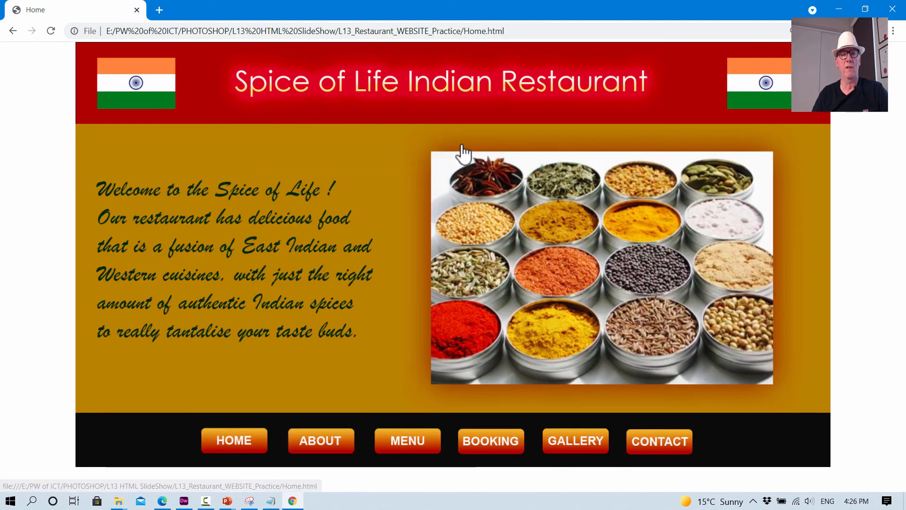
- Open the About page from the Home page and zoom it out to 67%
left_click(326, 443)
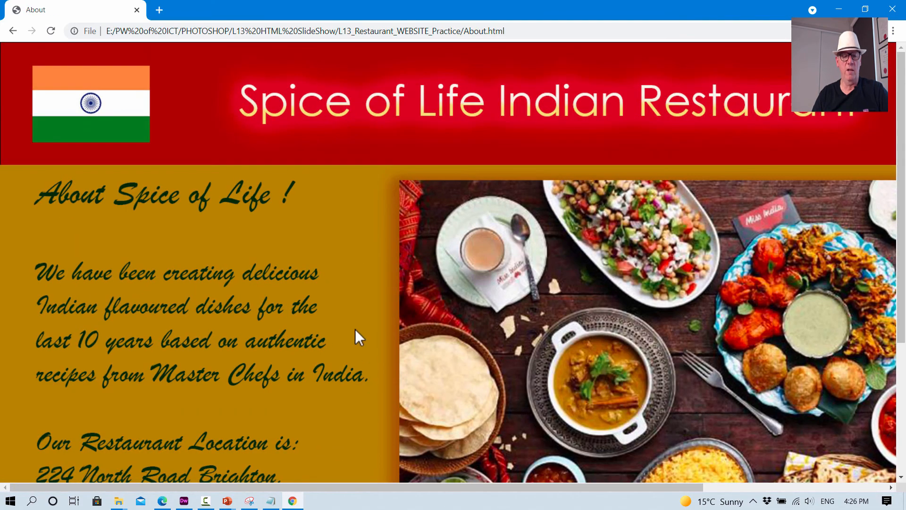
key("ctrl+minus")
key("ctrl+minus")
key("ctrl+minus")
key("ctrl+minus")
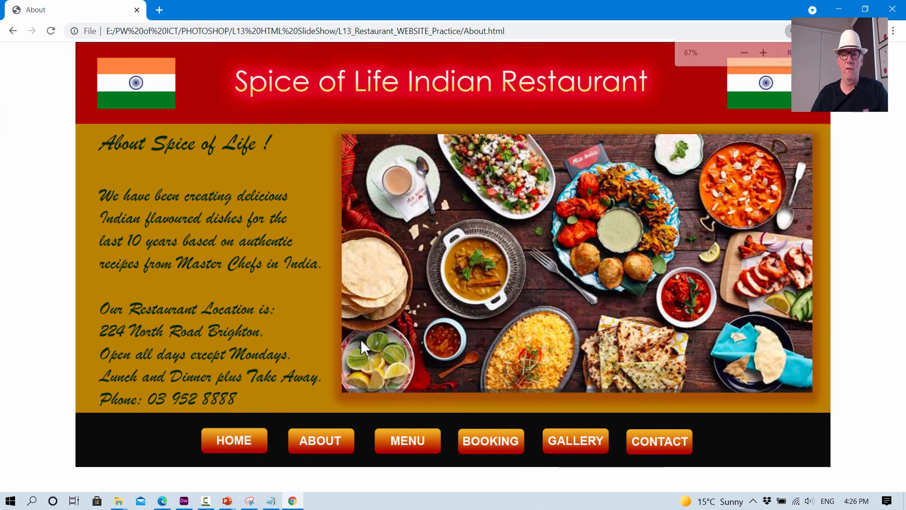
- Open the Gallery page from the About page and zoom out until the whole page fits
left_click(571, 447)
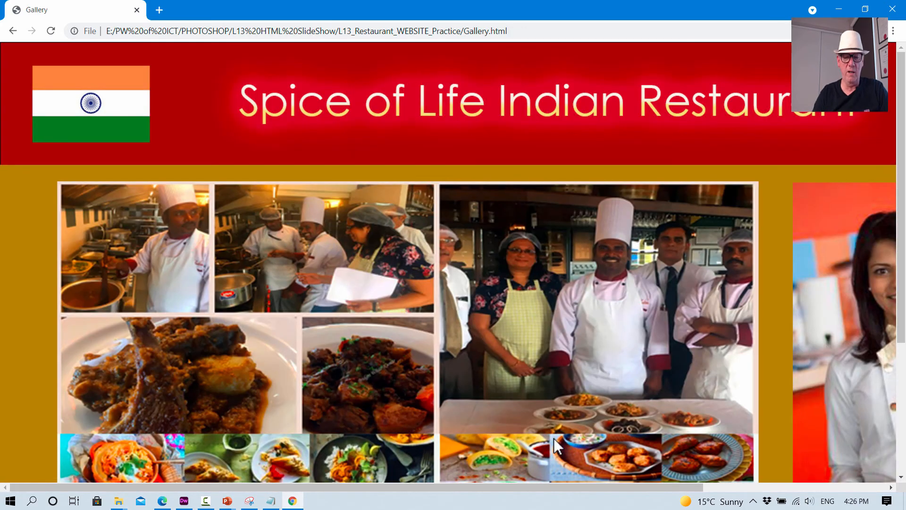
key("ctrl+minus")
key("ctrl+minus")
key("ctrl+minus")
key("ctrl+minus")
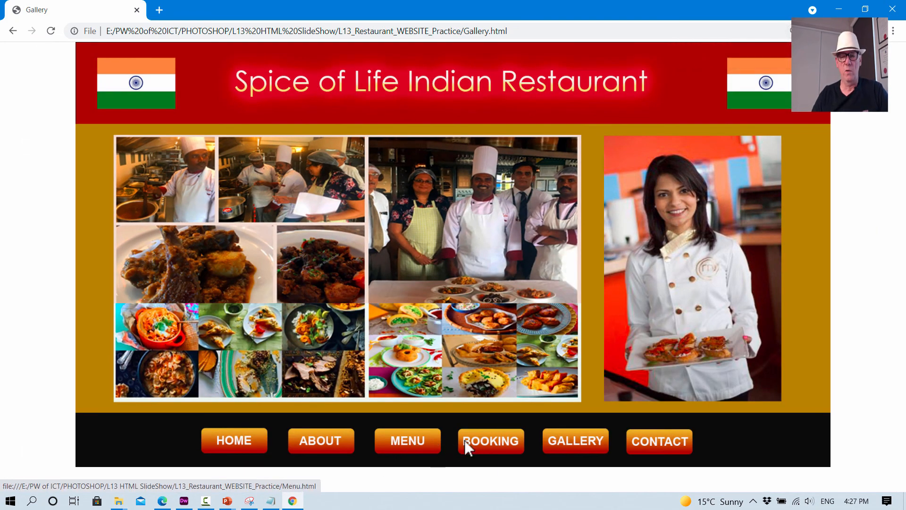
- Return to the Home page, test its Gallery link by opening SlideShow.html, and exit that slideshow back to Home
left_click(586, 441)
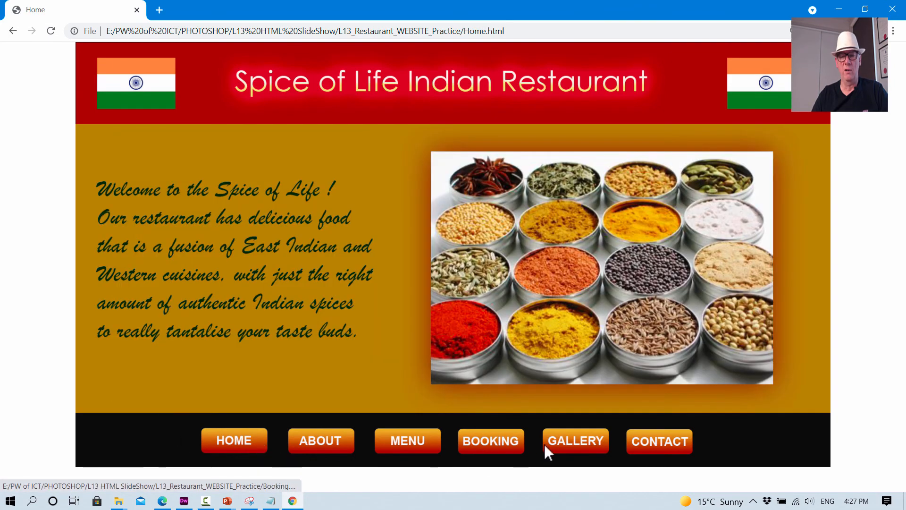
left_click(578, 440)
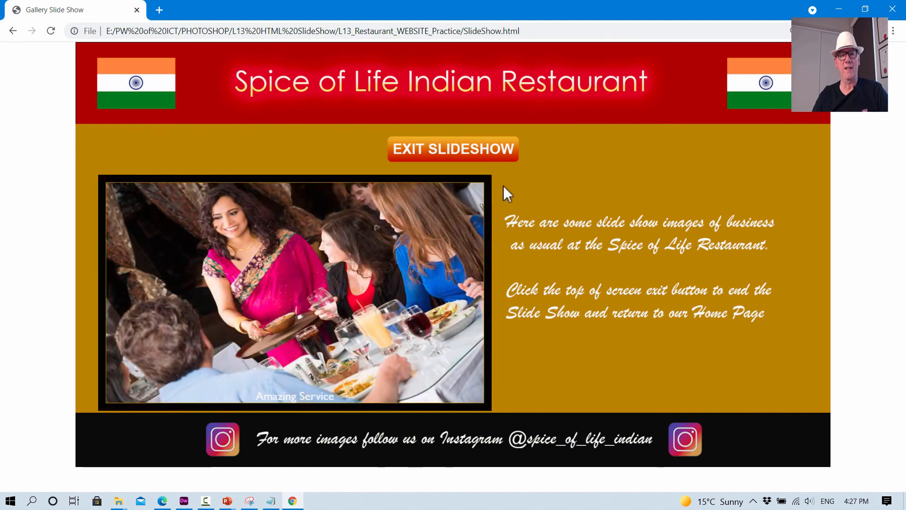
left_click(455, 153)
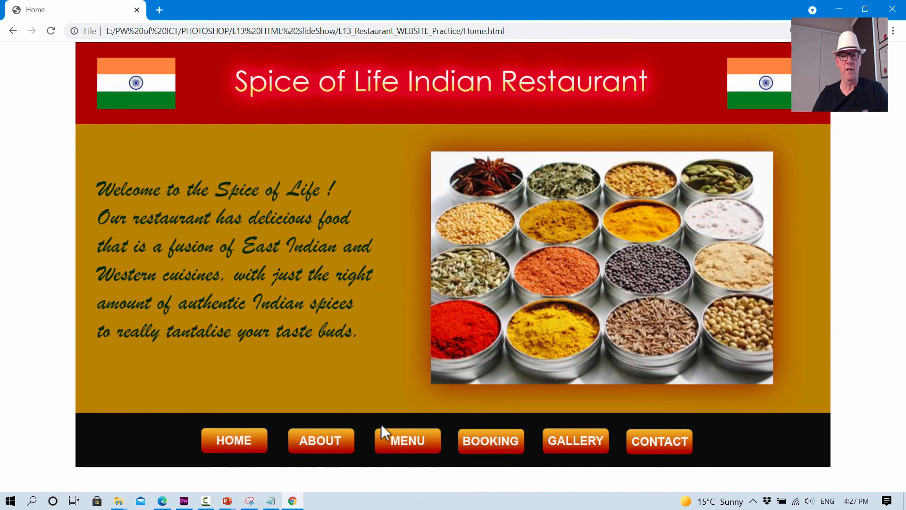
- Open the Contact page, zoom it out to 67%, and test its Gallery link before closing the browser
left_click(651, 444)
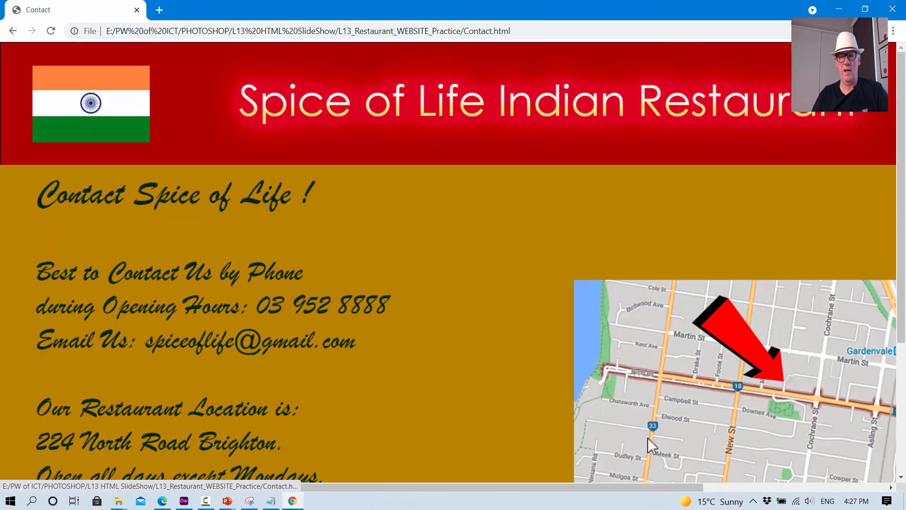
key("ctrl+minus")
key("ctrl+minus")
key("ctrl+minus")
key("ctrl+minus")
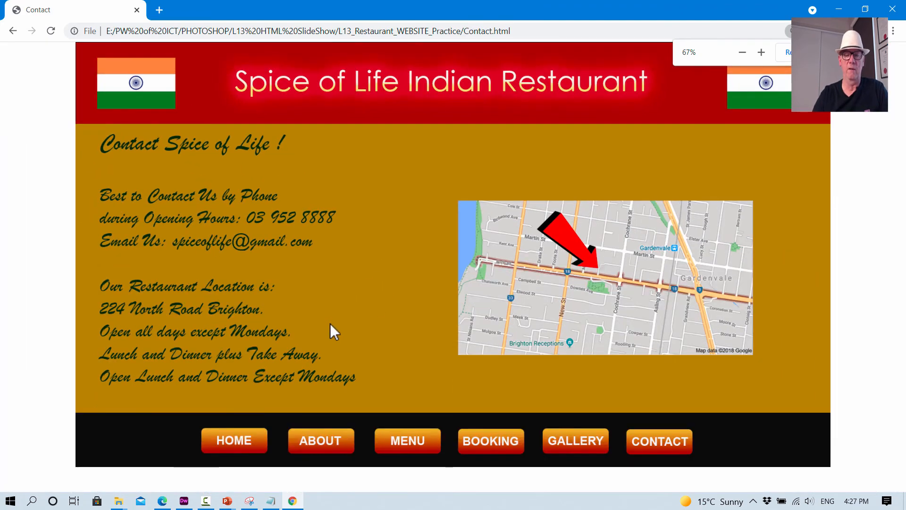
left_click(578, 444)
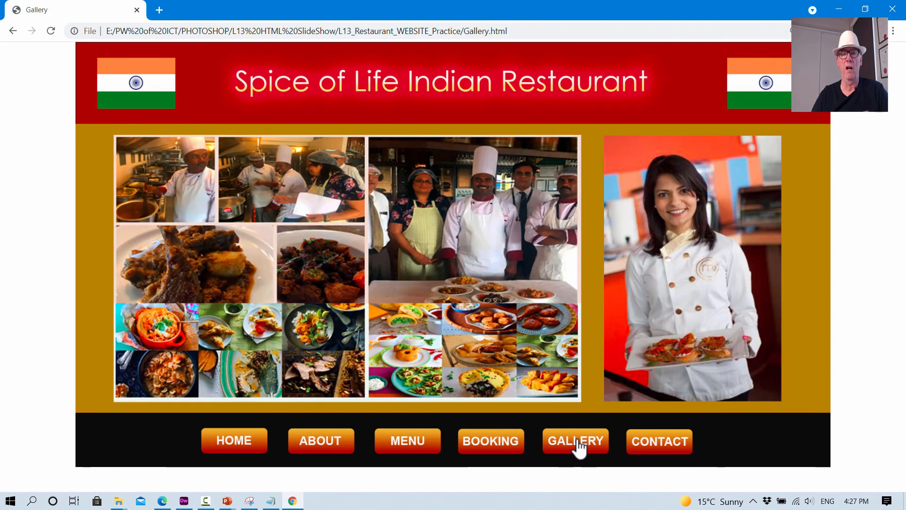
left_click(892, 9)
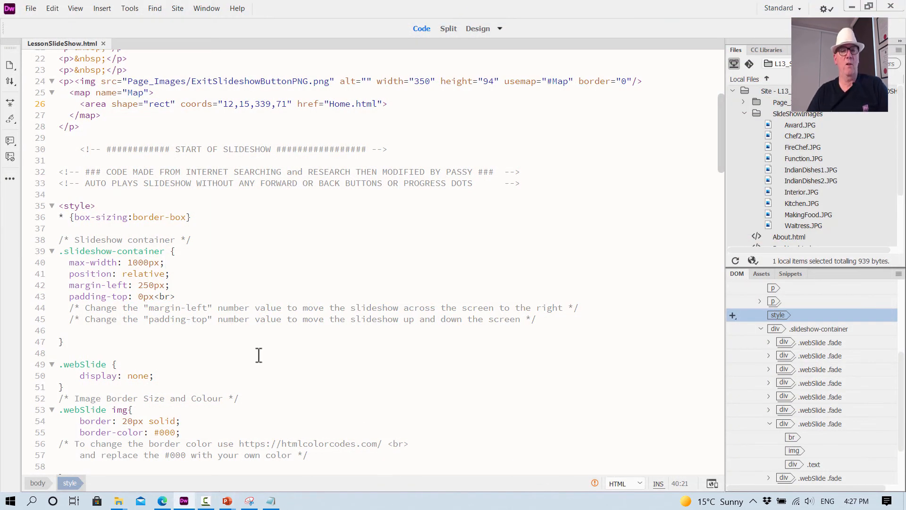
- Review LessonSlideShow.html in Code and Design views and close the file
scroll(313, 162, "up", 7)
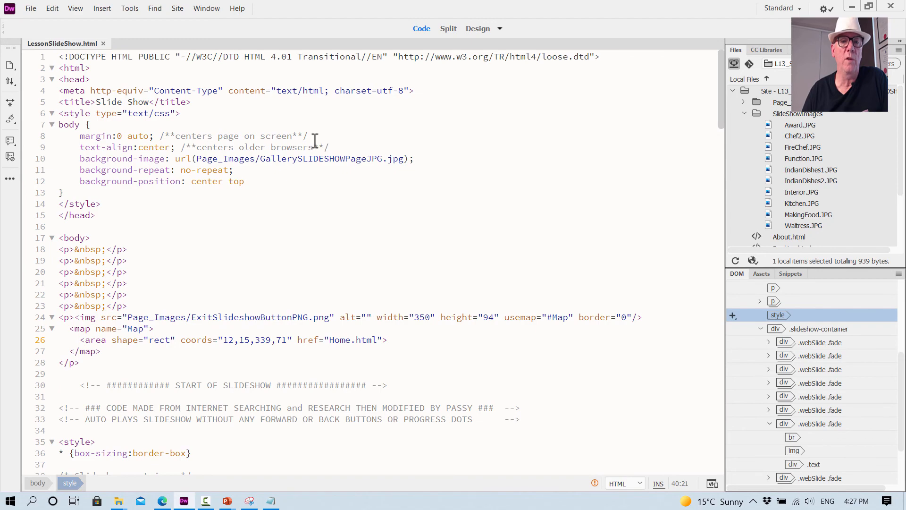
scroll(322, 147, "down", 20)
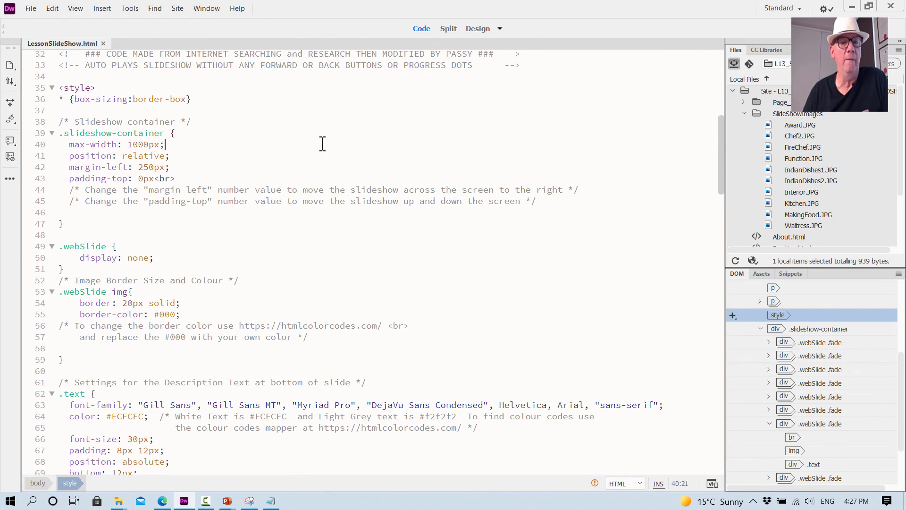
left_click(478, 29)
scroll(400, 310, "down", 20)
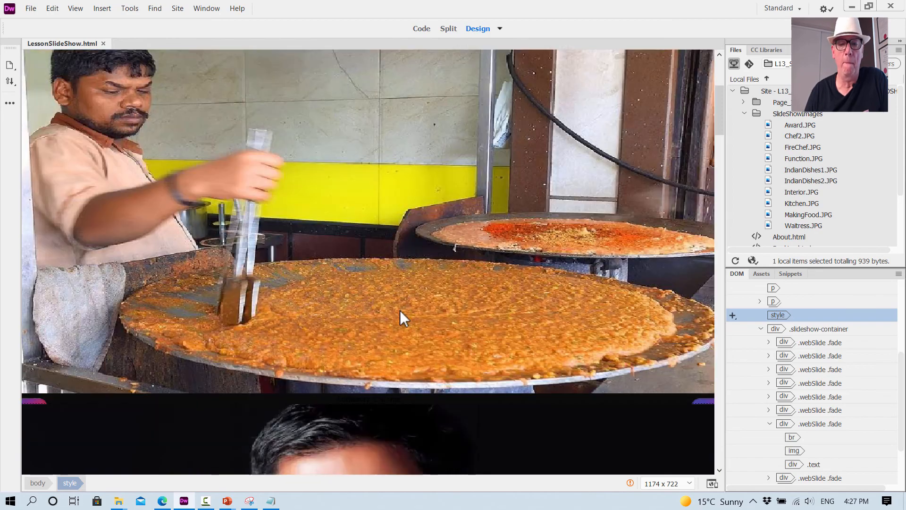
scroll(404, 321, "down", 10)
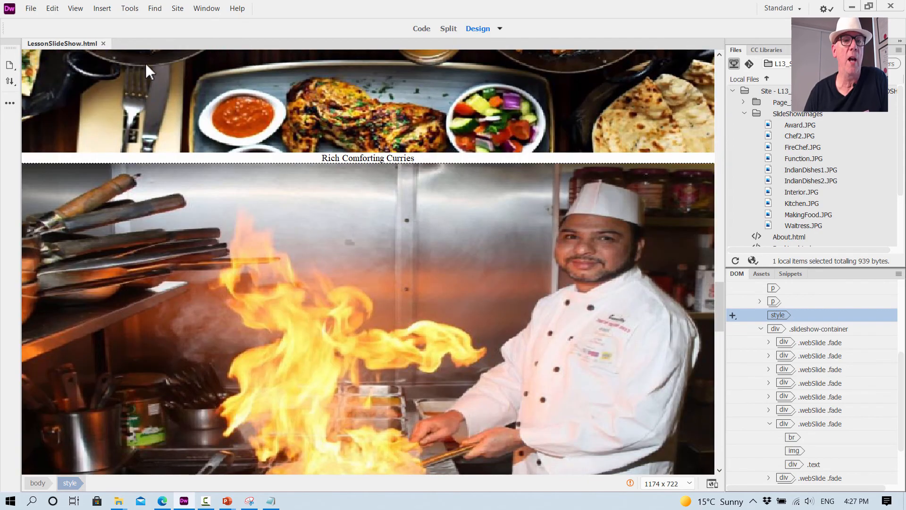
left_click(104, 43)
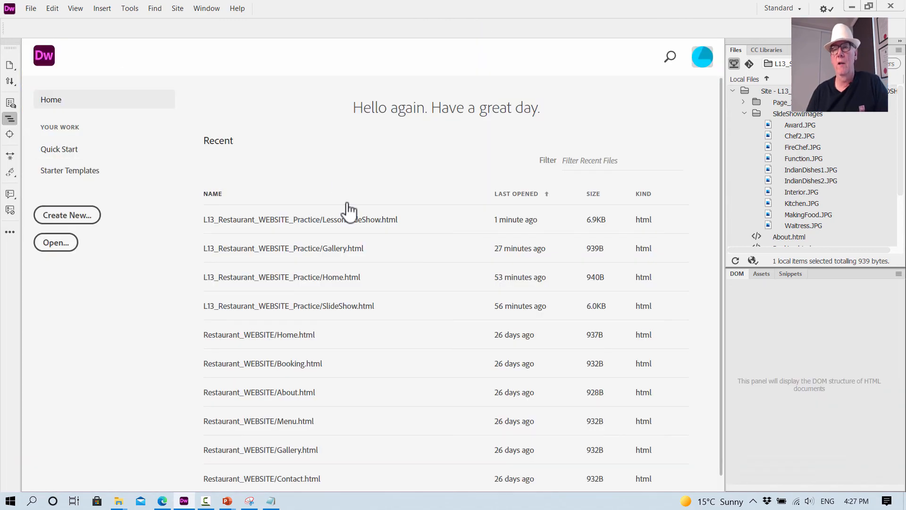
- Open Home.html from the site files, select the Gallery button's hotspot, and show its link code in Split view
left_click(744, 114)
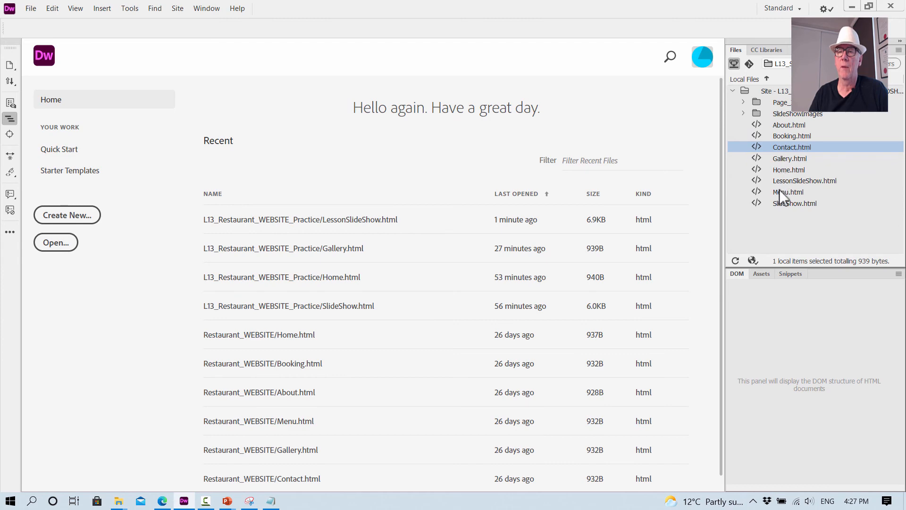
double_click(786, 170)
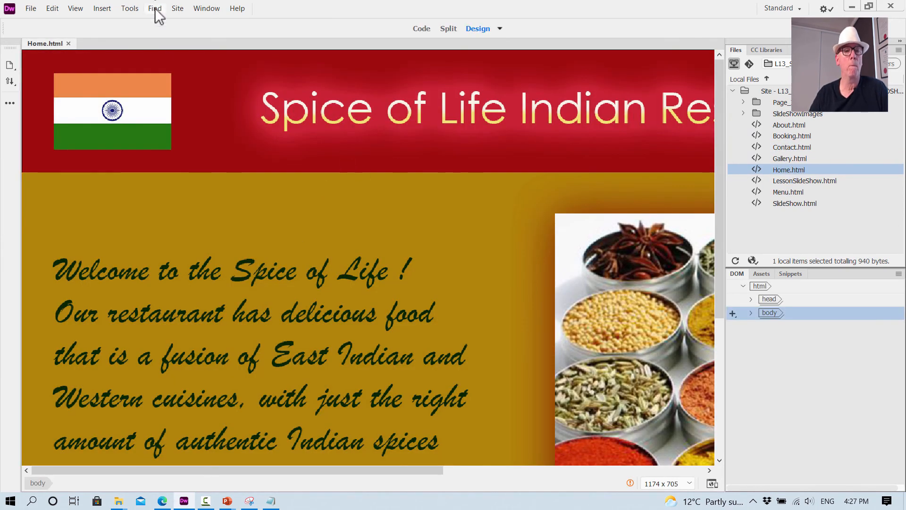
scroll(208, 179, "down", 5)
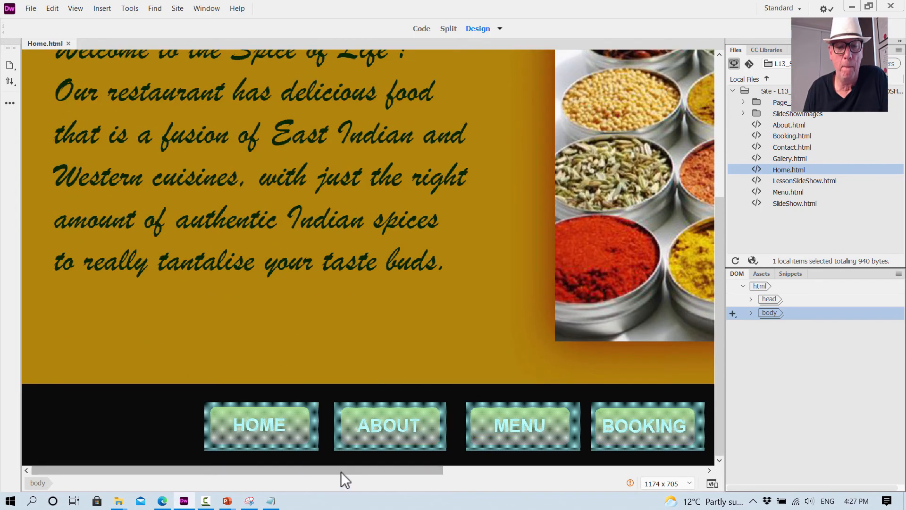
left_click_drag(341, 471, 523, 474)
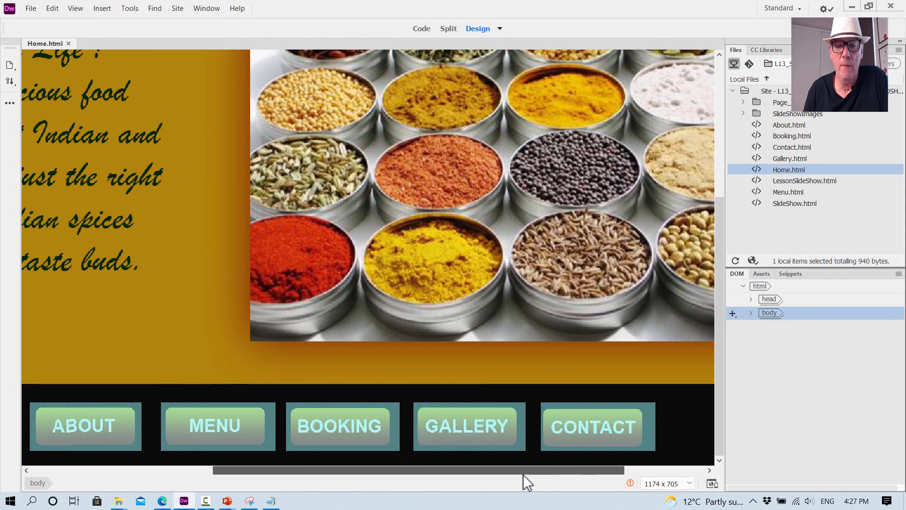
left_click(483, 421)
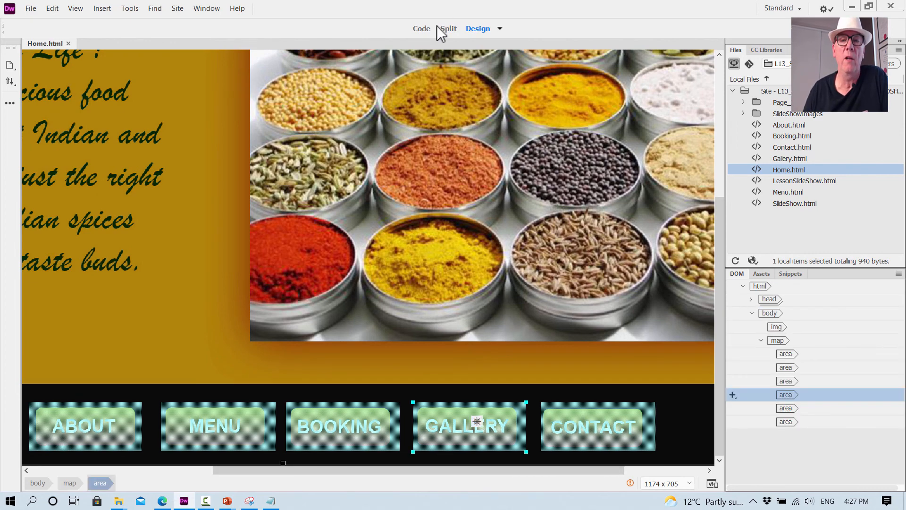
left_click(448, 28)
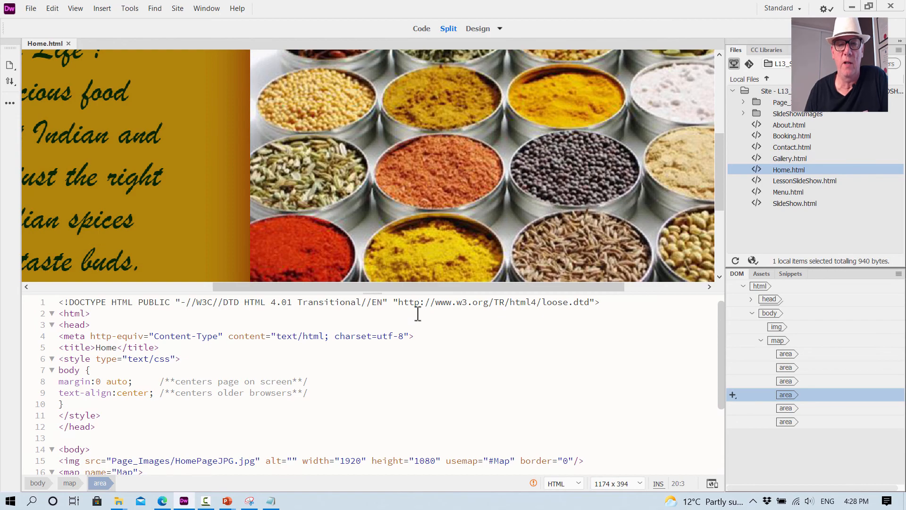
scroll(416, 214, "down", 3)
scroll(434, 192, "down", 1)
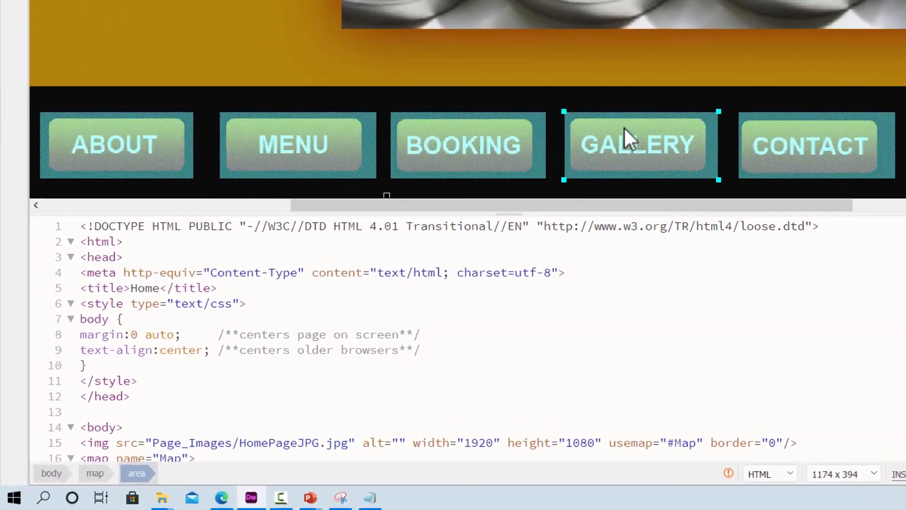
scroll(375, 296, "down", 2)
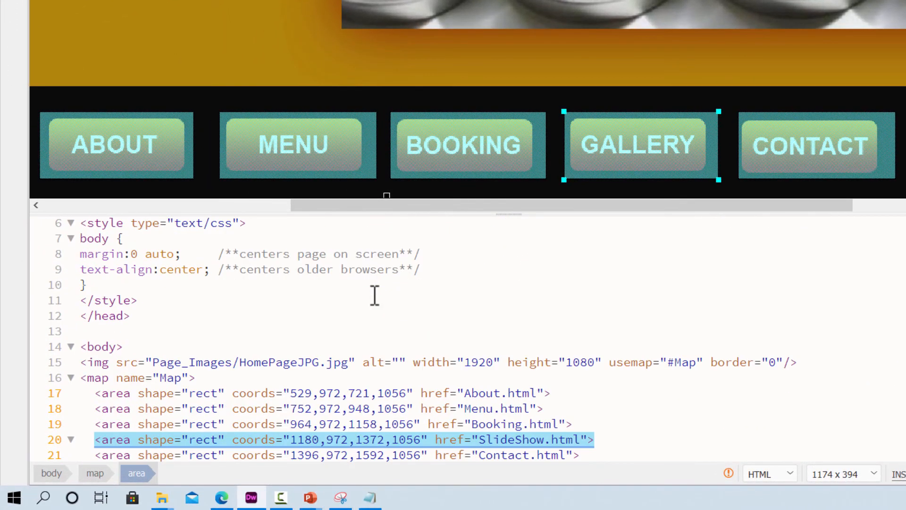
scroll(374, 295, "down", 2)
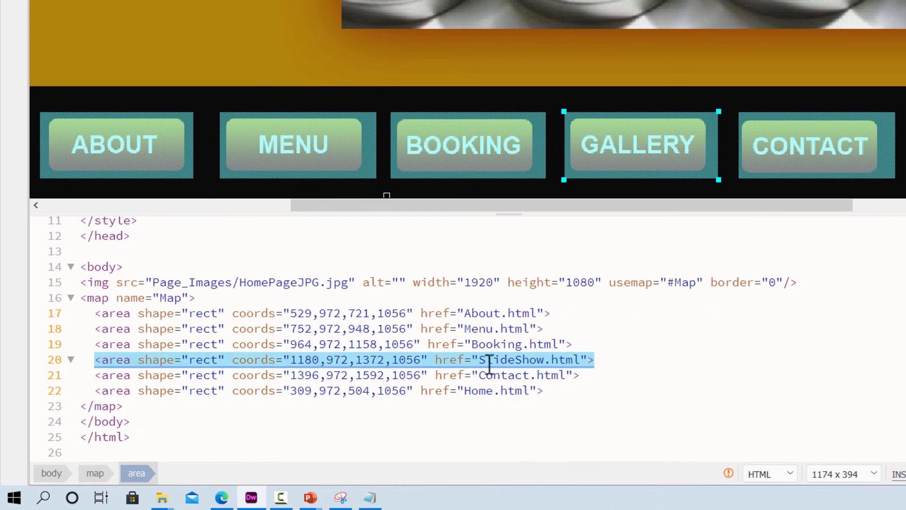
- Change the Gallery hotspot's link in the Home.html code to LessonSlideShow.html
left_click(546, 360)
left_click(478, 359)
double_click(502, 360)
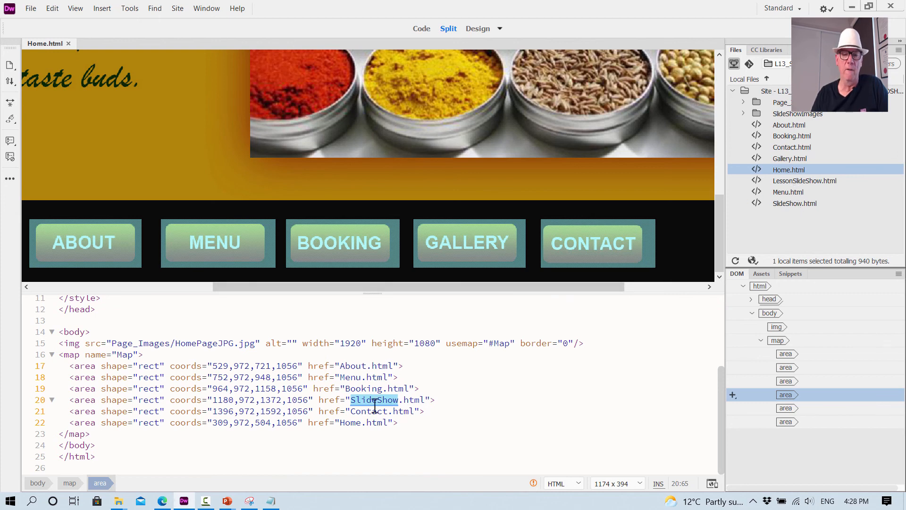
left_click(356, 399)
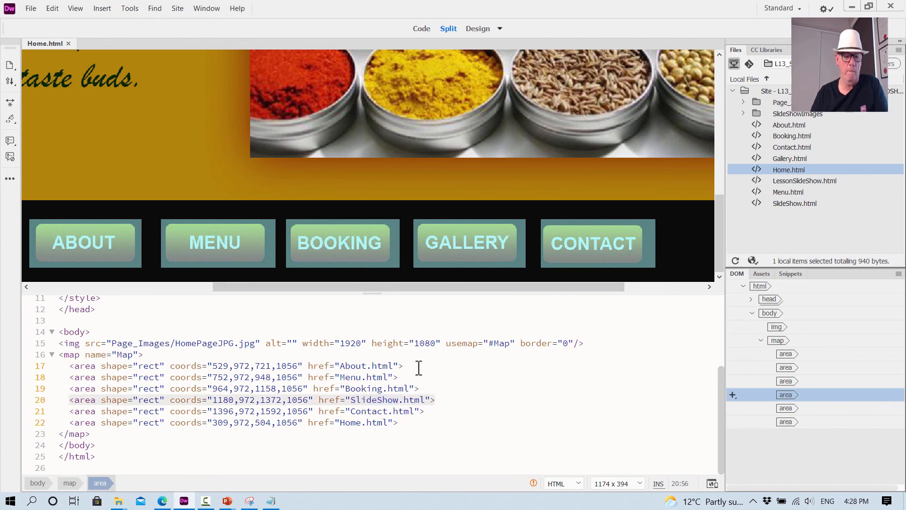
type("Lesson")
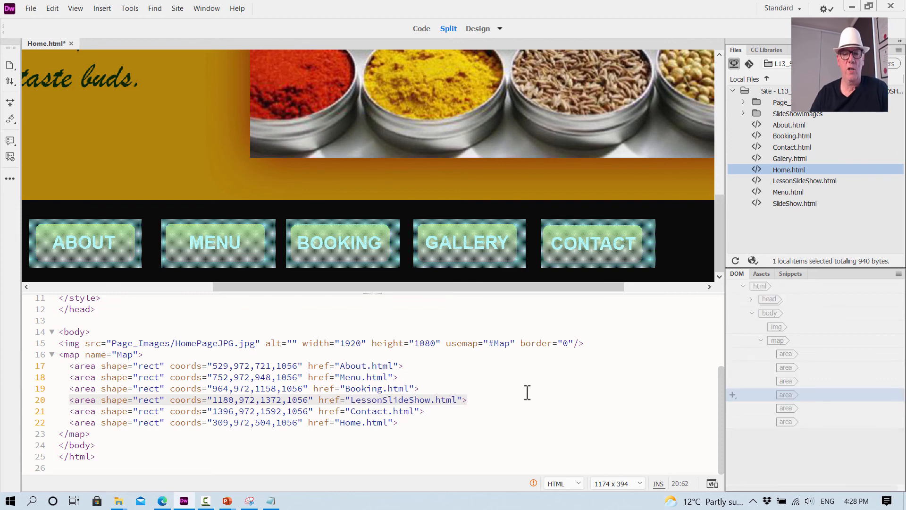
left_click_drag(353, 400, 435, 405)
key("ctrl+c")
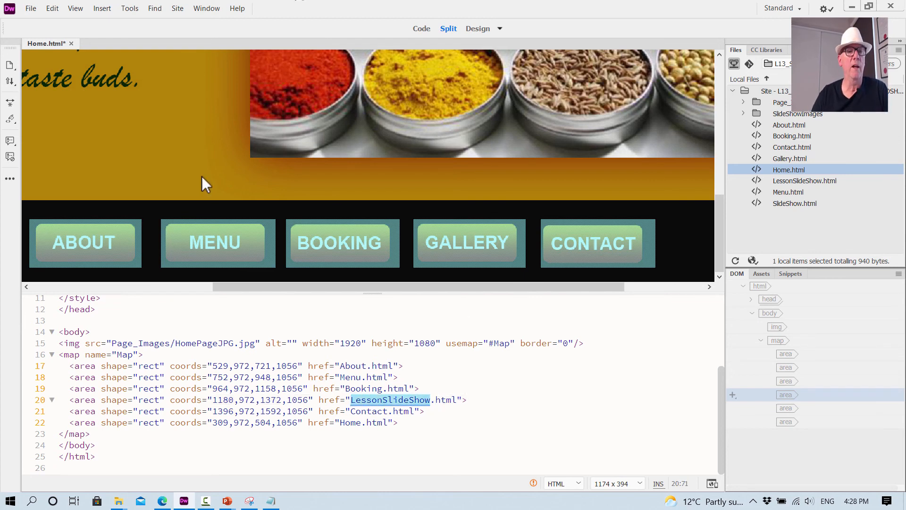
- Preview Home.html in Google Chrome, saving the changes, and test the Gallery link and the Exit Slideshow link
right_click(38, 45)
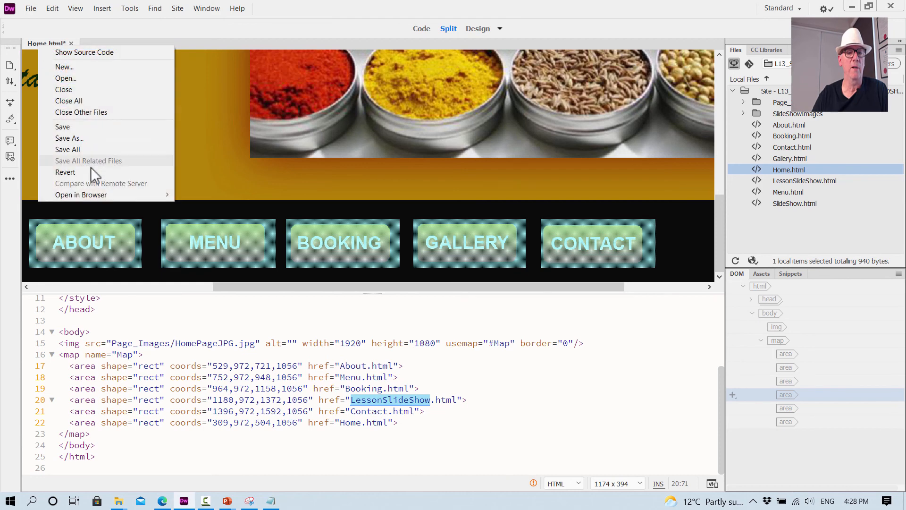
mouse_move(86, 195)
left_click(200, 205)
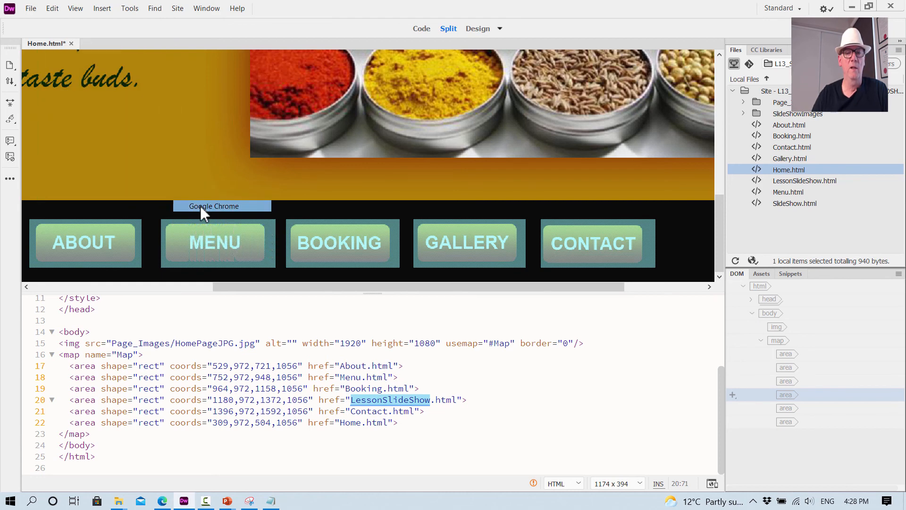
left_click(402, 277)
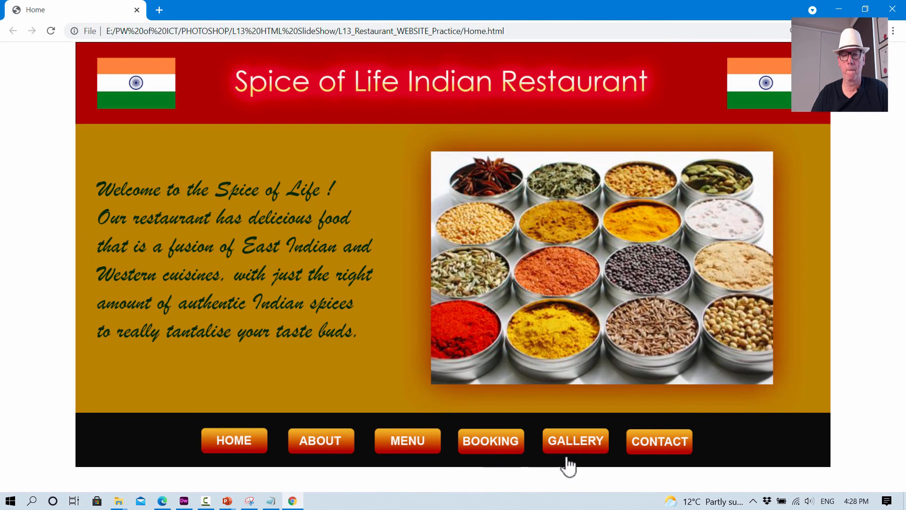
left_click(575, 444)
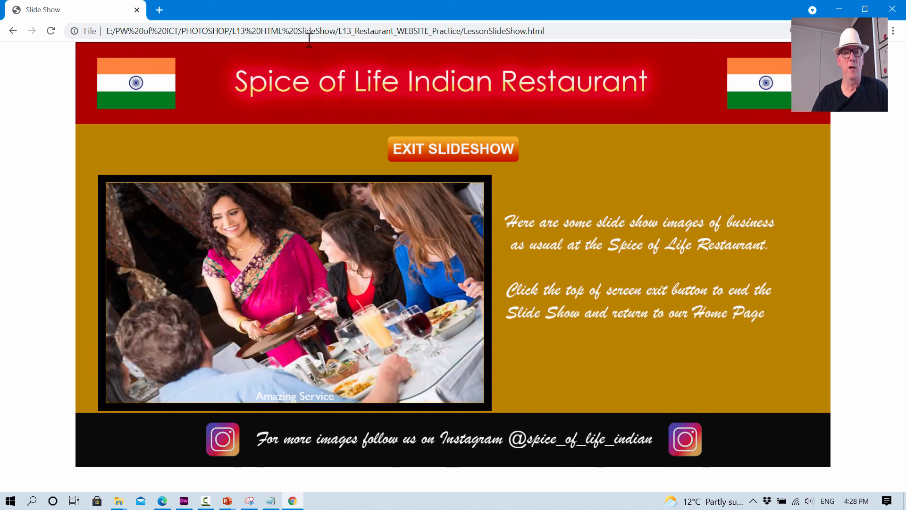
left_click(465, 155)
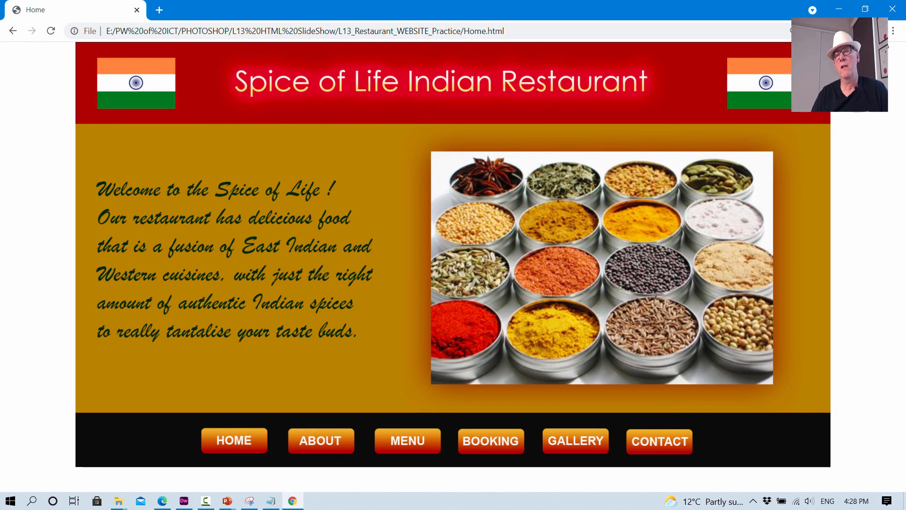
left_click(892, 9)
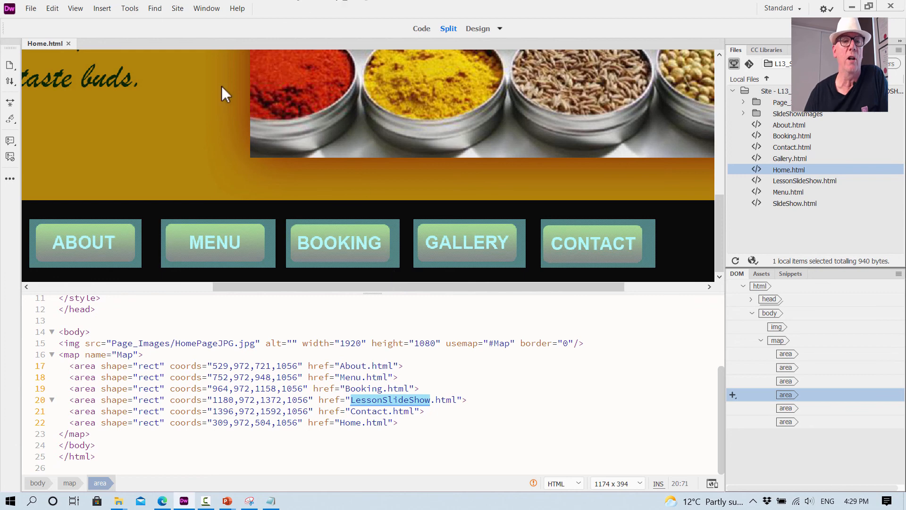
- Close Home.html, open About.html, and select its Gallery button's hotspot
left_click(69, 43)
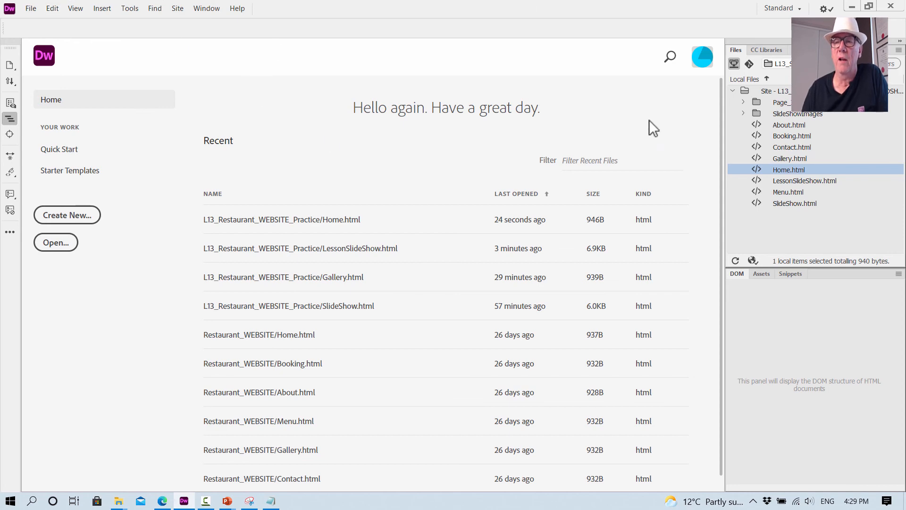
double_click(803, 126)
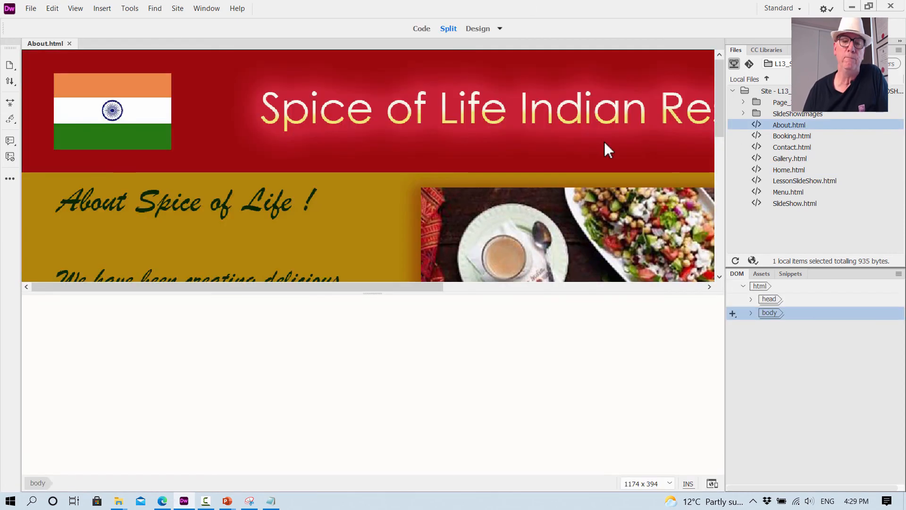
scroll(359, 226, "down", 10)
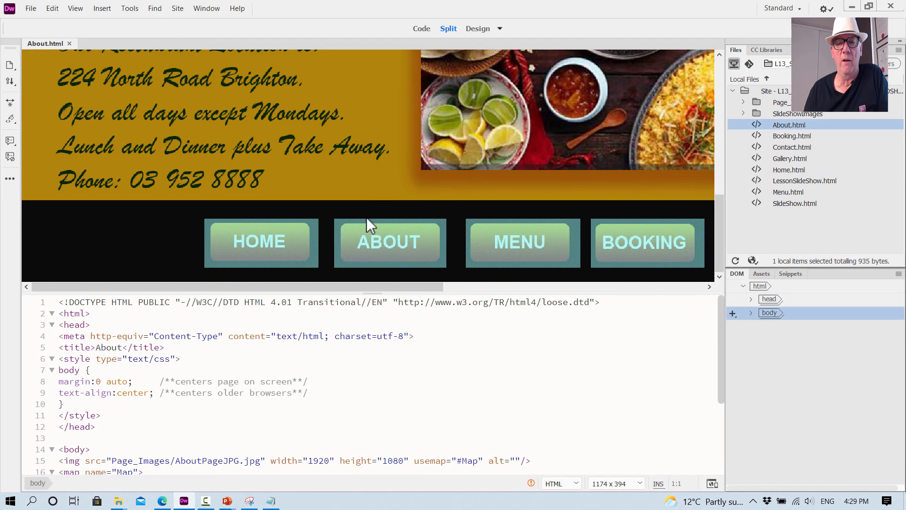
left_click_drag(350, 285, 471, 281)
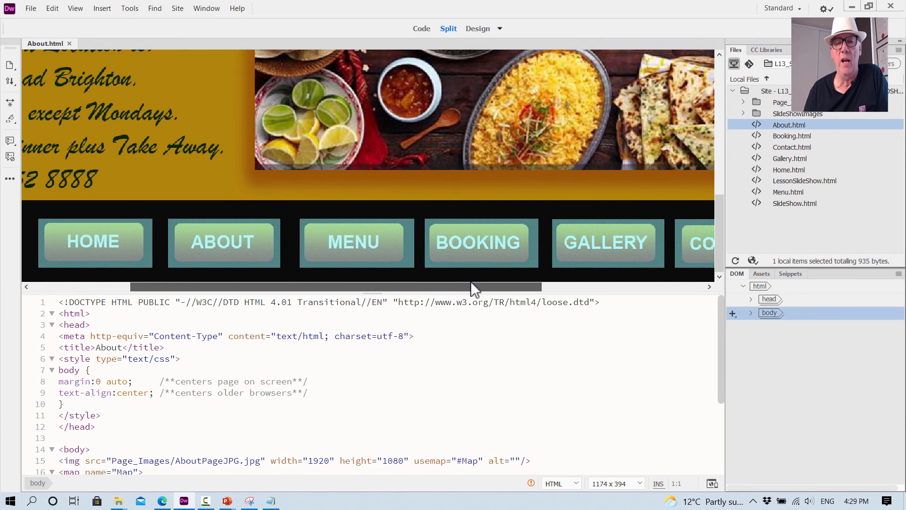
left_click(594, 245)
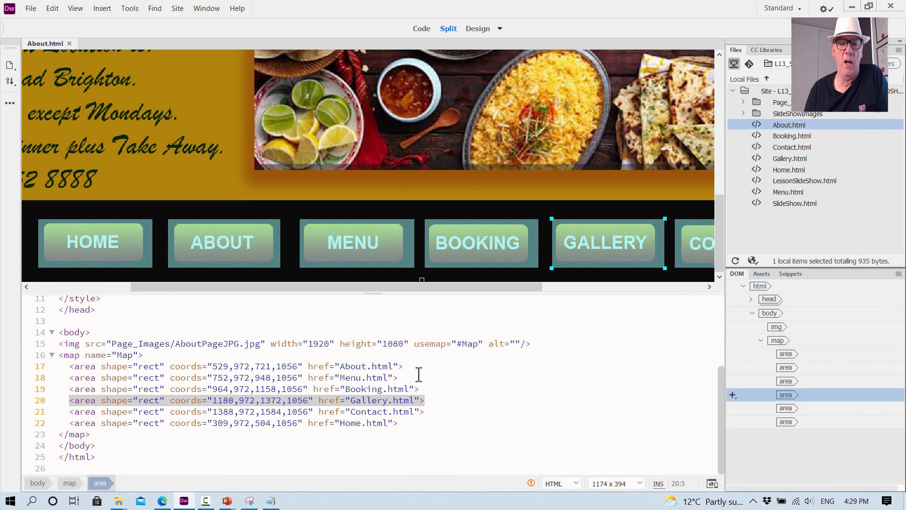
- Change the Gallery hotspot's link in the About.html code to LessonSlideShow.html
left_click(389, 400)
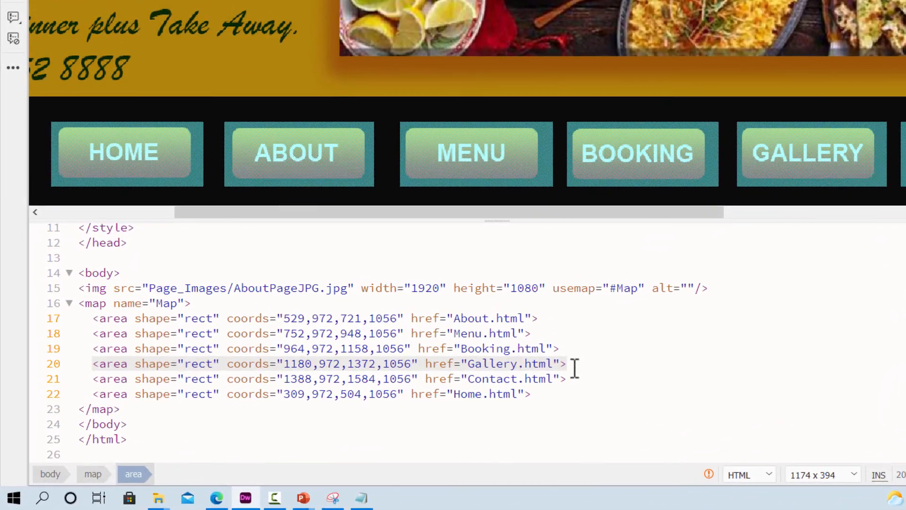
key("BackSpace")
key("BackSpace")
key("BackSpace")
key("BackSpace")
key("BackSpace")
key("BackSpace")
key("BackSpace")
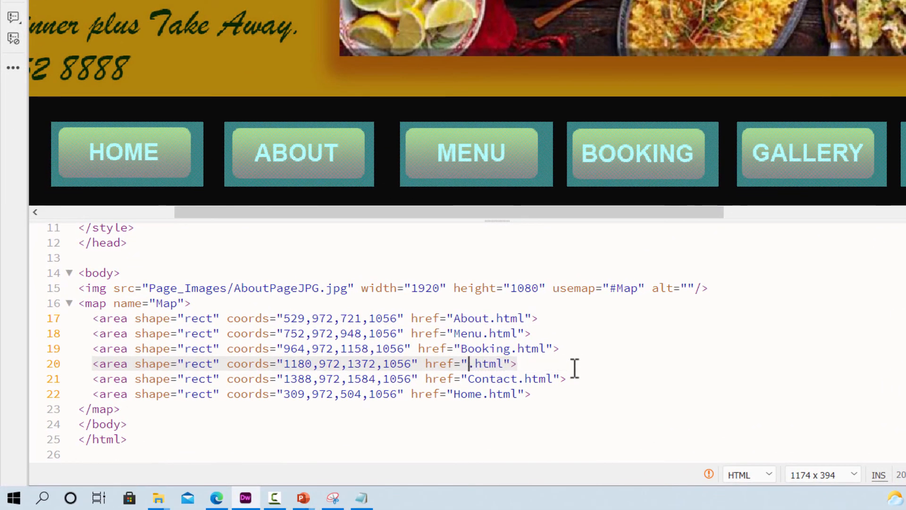
key("ctrl+v")
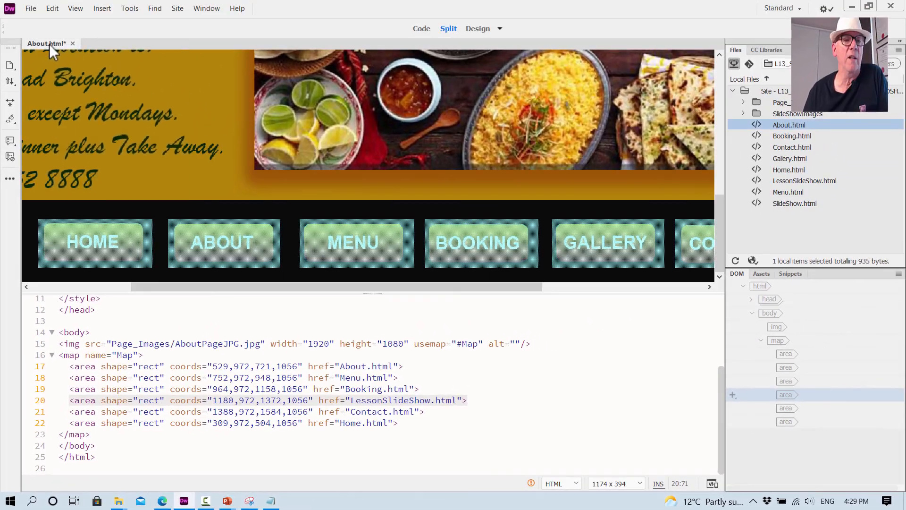
- Preview About.html in Google Chrome, saving the changes, test its Gallery link and the Exit Slideshow link twice, and close the browser
right_click(49, 44)
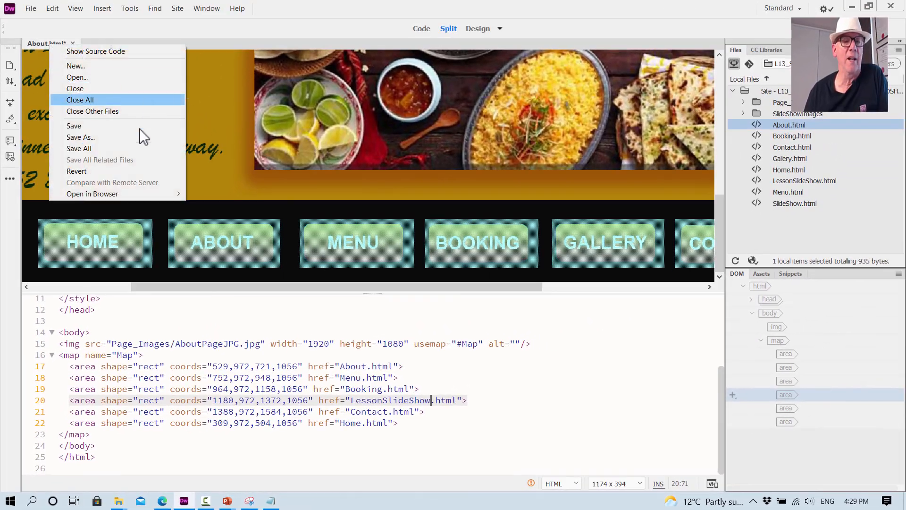
mouse_move(115, 191)
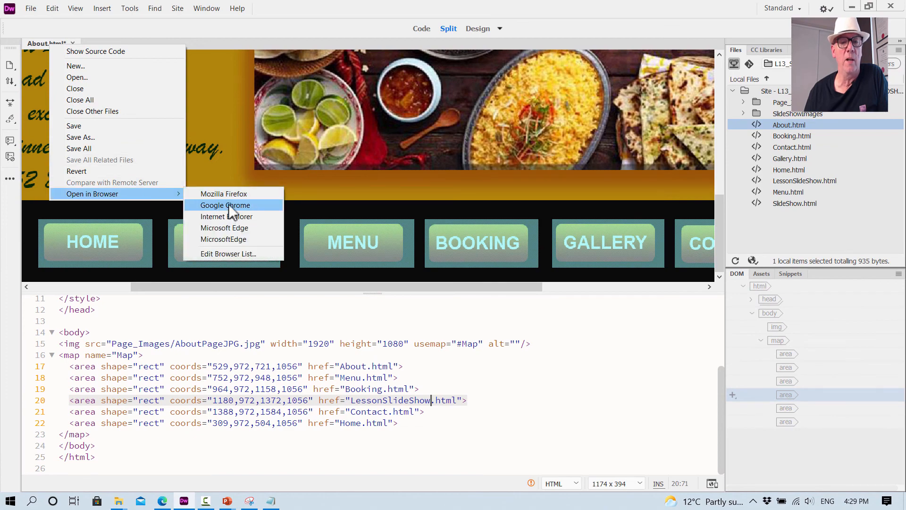
left_click(229, 205)
left_click(401, 278)
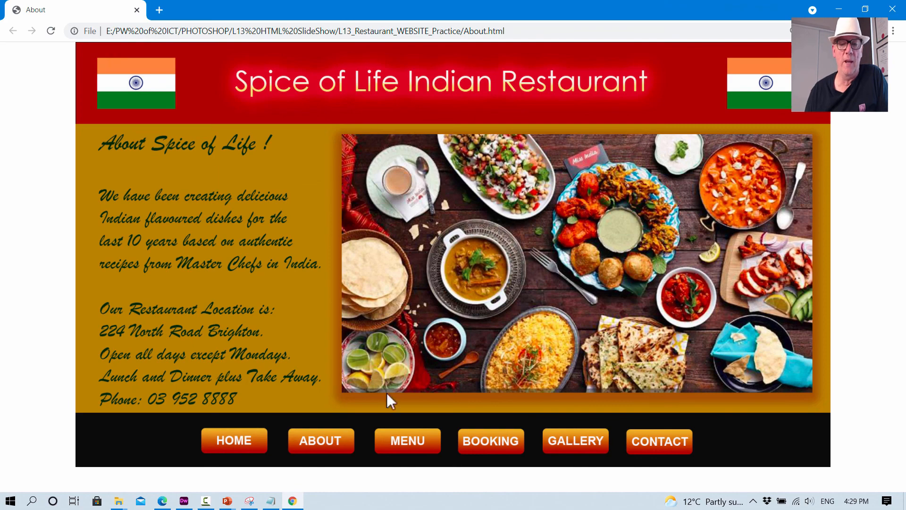
left_click(551, 448)
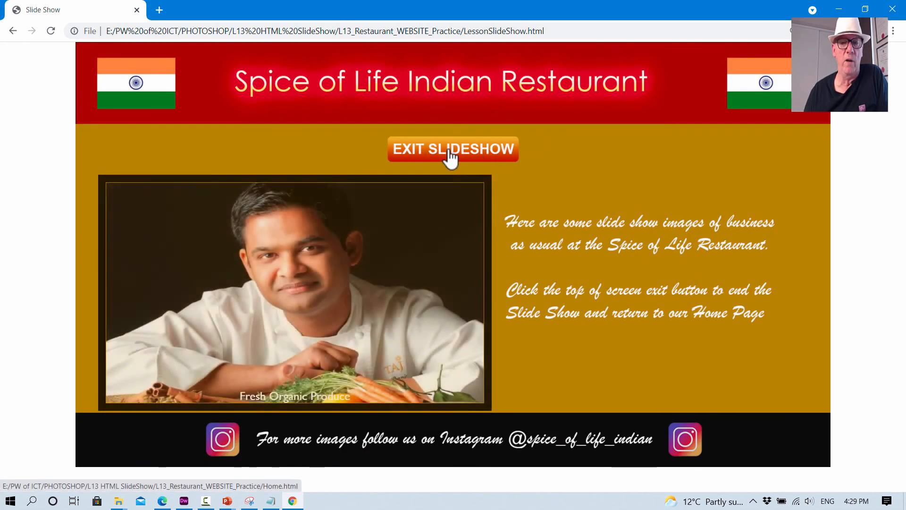
left_click(450, 156)
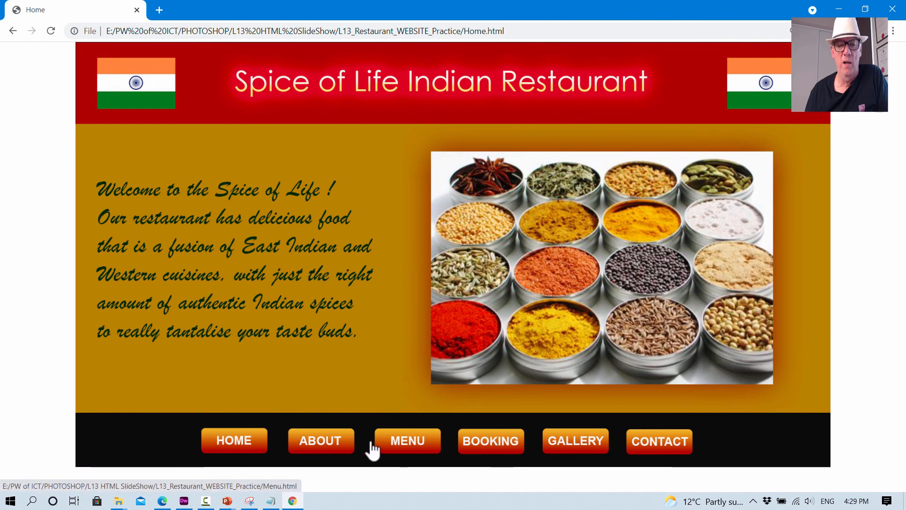
left_click(341, 449)
left_click(577, 446)
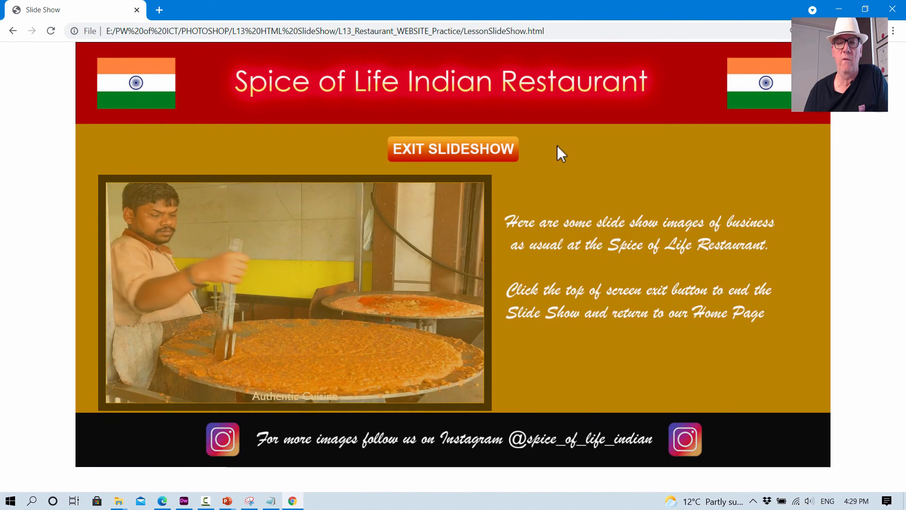
left_click(442, 153)
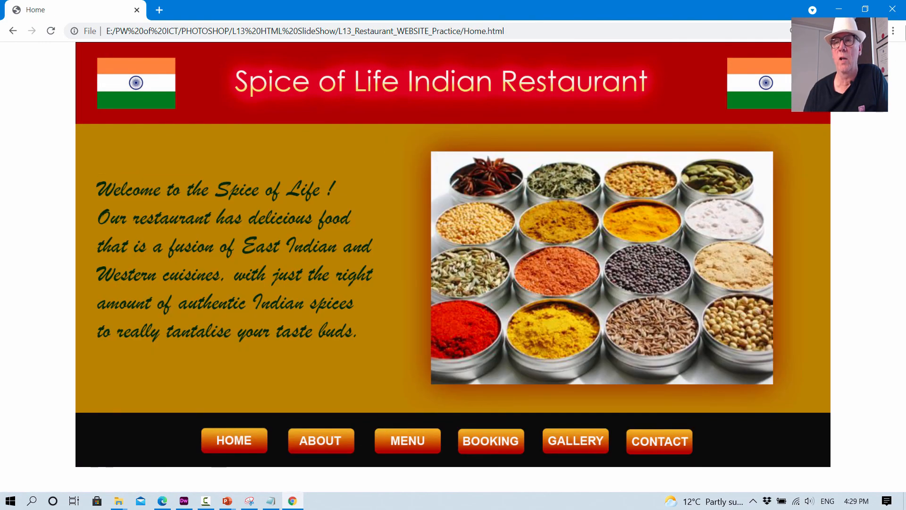
left_click(894, 11)
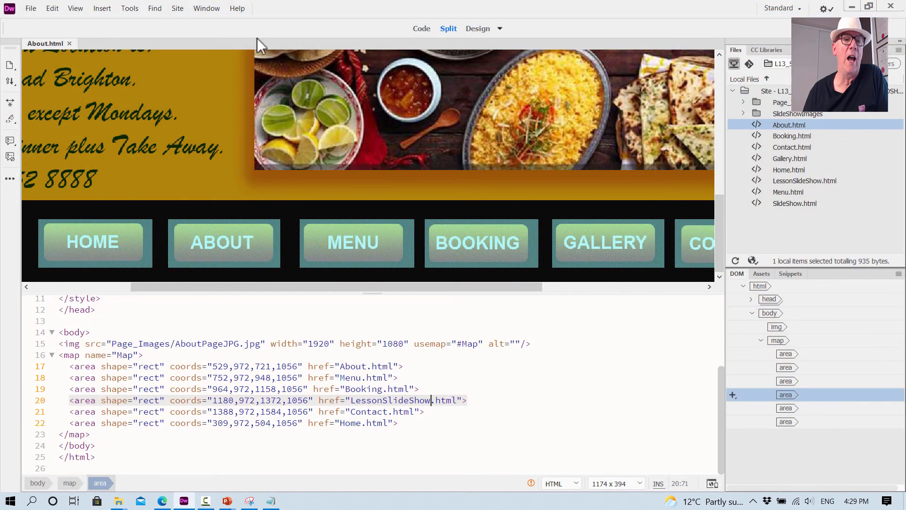
- Close About.html, open Booking.html from the site files, and select its Gallery button's hotspot
left_click(69, 43)
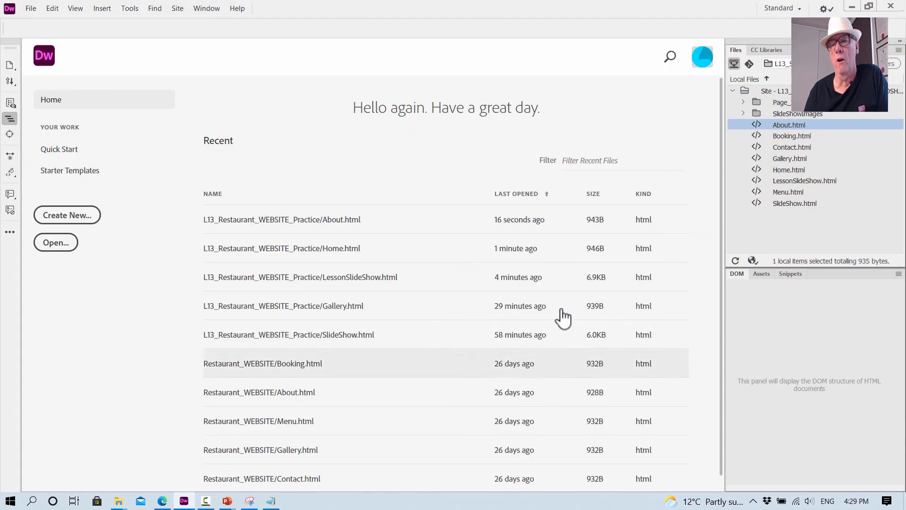
double_click(808, 135)
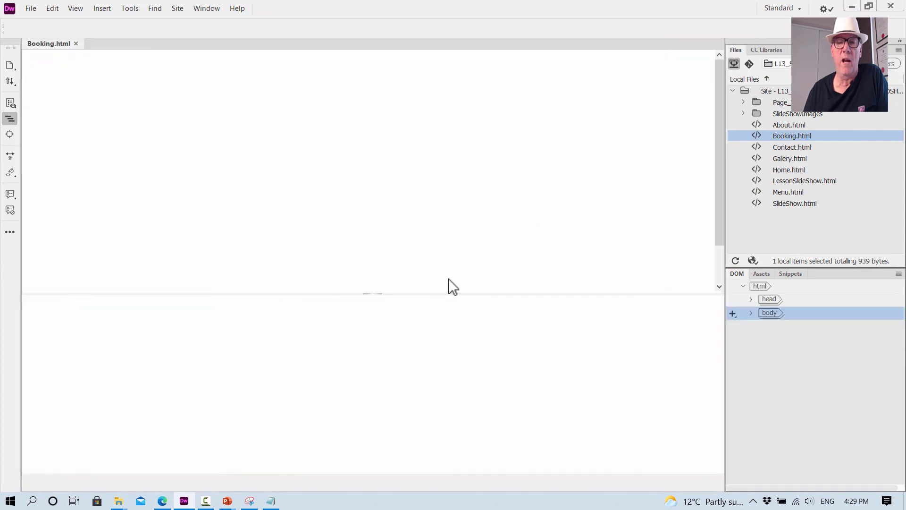
scroll(467, 244, "down", 5)
scroll(467, 246, "down", 5)
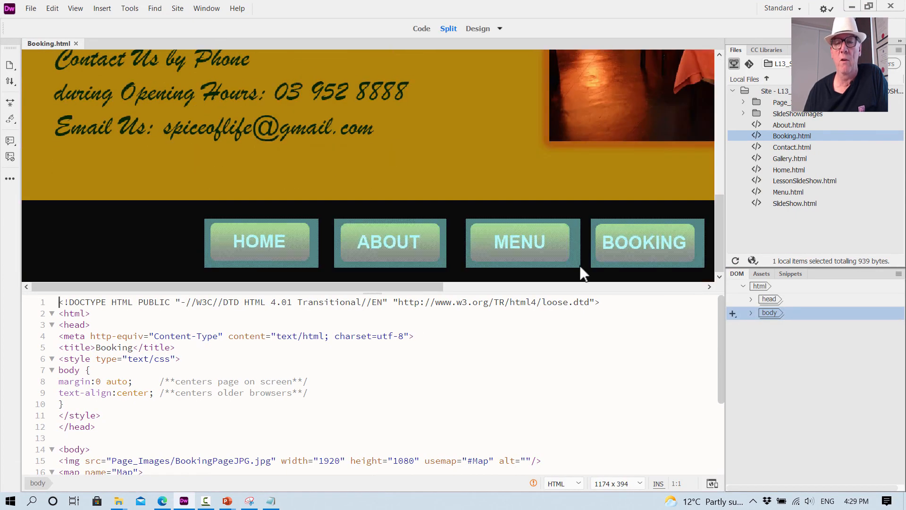
left_click_drag(402, 287, 585, 283)
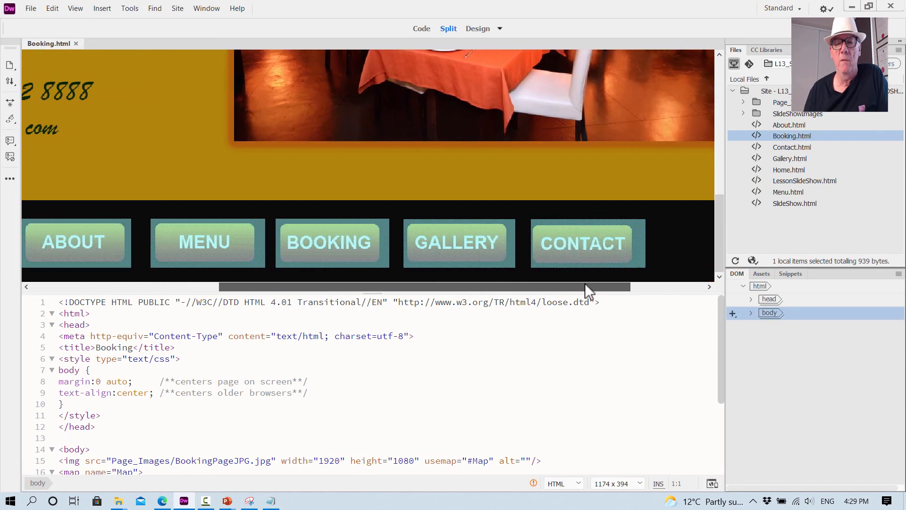
left_click(473, 239)
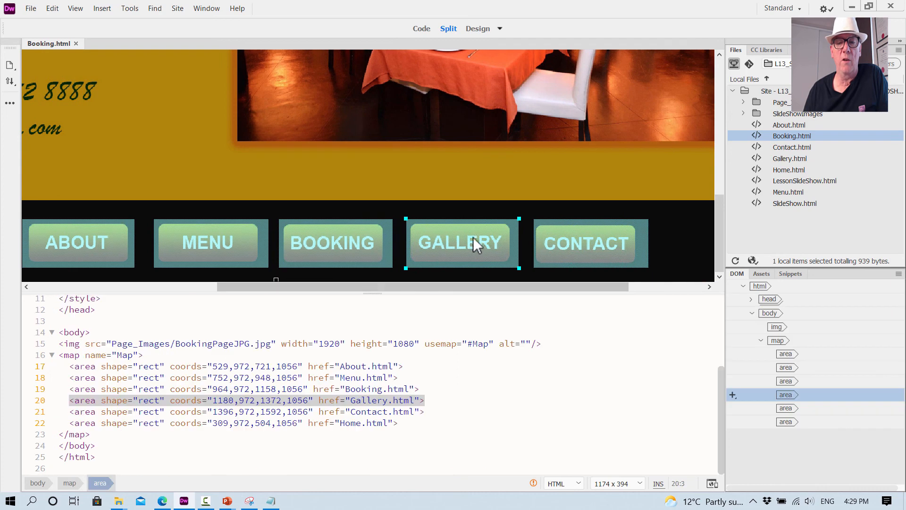
- Change the Gallery hotspot's link in the Booking.html code to LessonSlideShow.html
left_click(388, 400)
key("BackSpace")
key("BackSpace")
key("BackSpace")
key("BackSpace")
key("BackSpace")
key("BackSpace")
key("BackSpace")
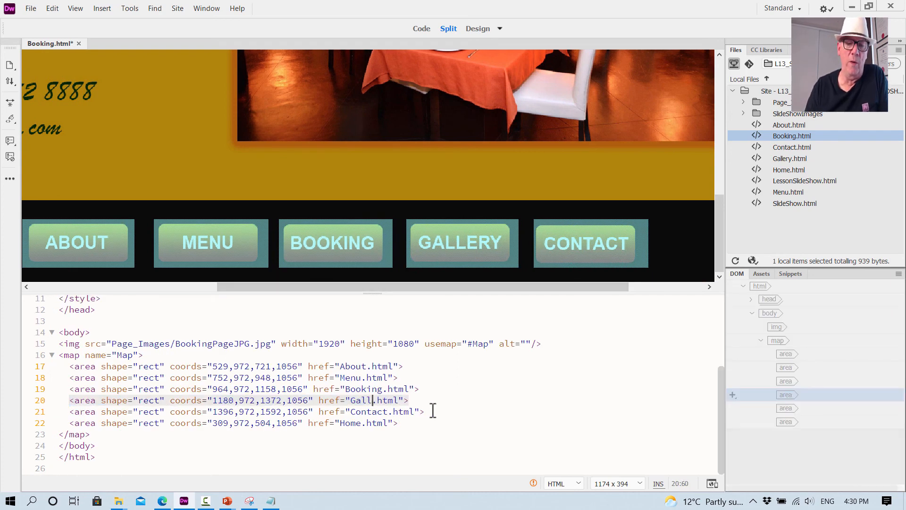
type("LessonSlideShow")
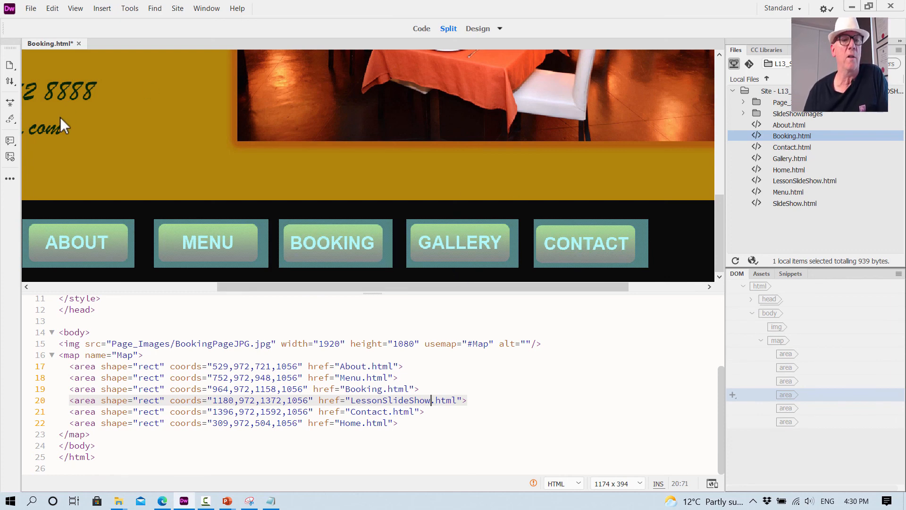
- Preview Booking.html in Google Chrome, saving the changes, and zoom the page out to 67%
right_click(53, 42)
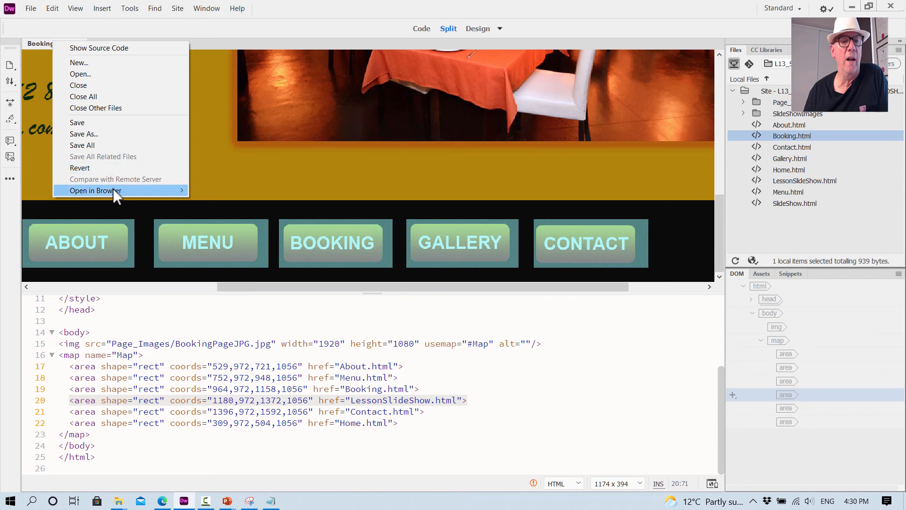
mouse_move(184, 191)
left_click(217, 205)
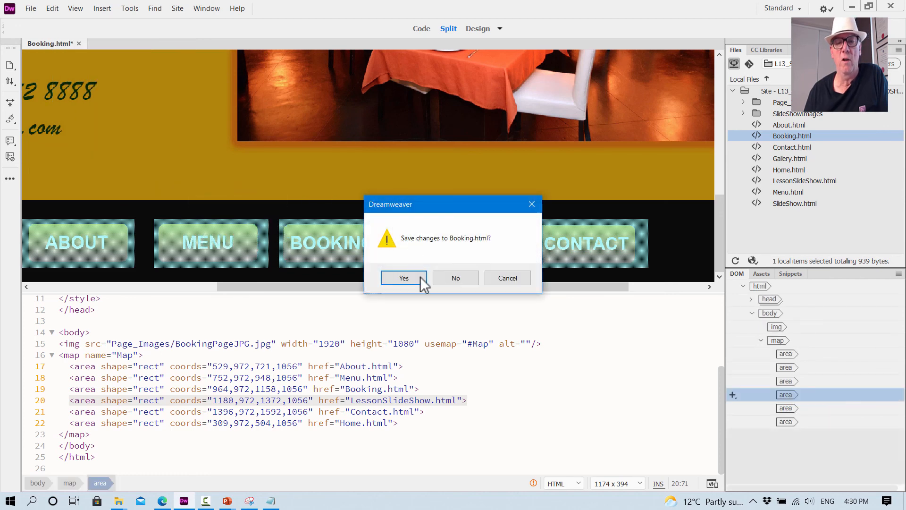
left_click(408, 279)
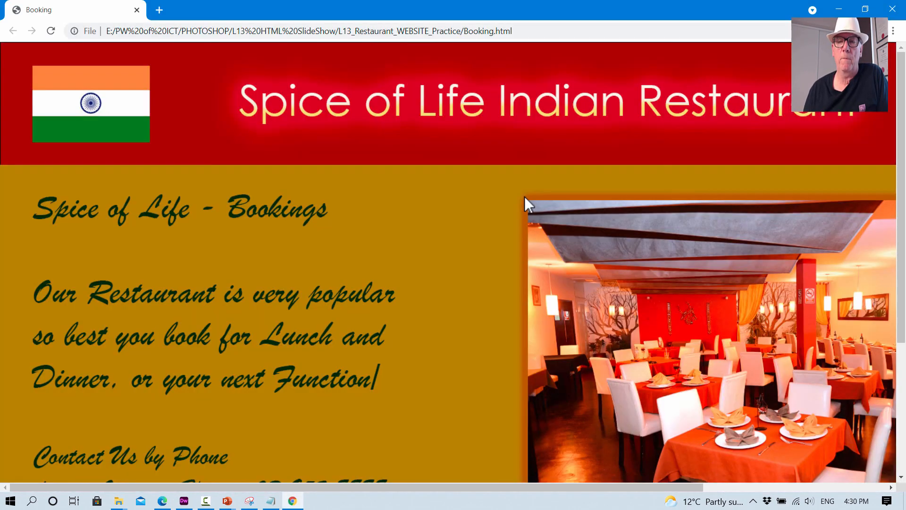
key("ctrl+minus")
key("ctrl+minus")
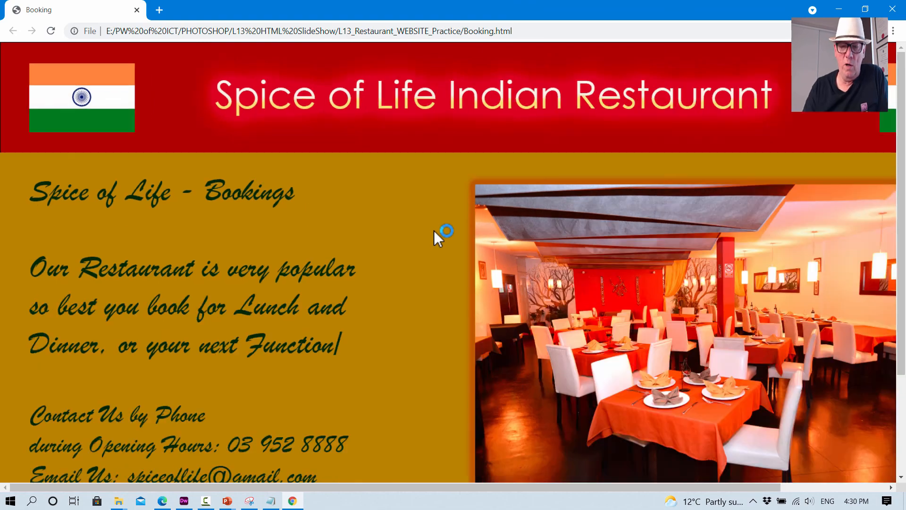
key("ctrl+minus")
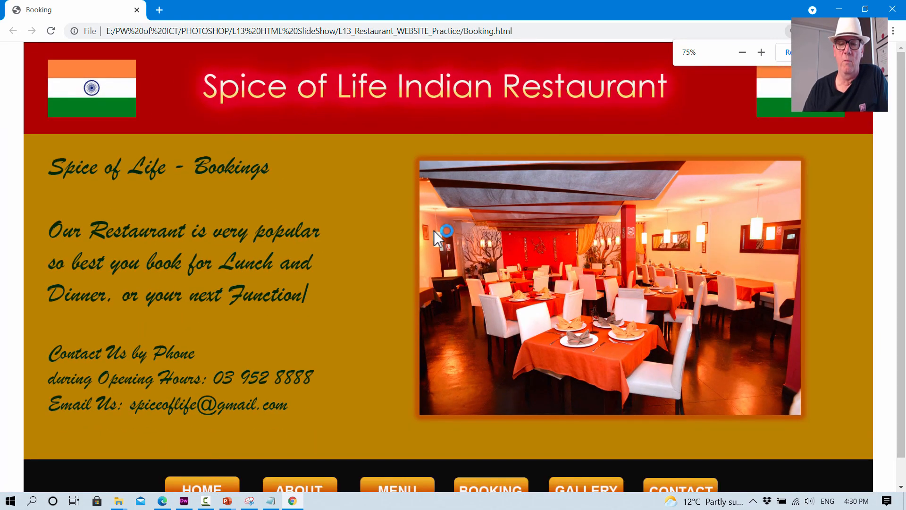
key("ctrl+minus")
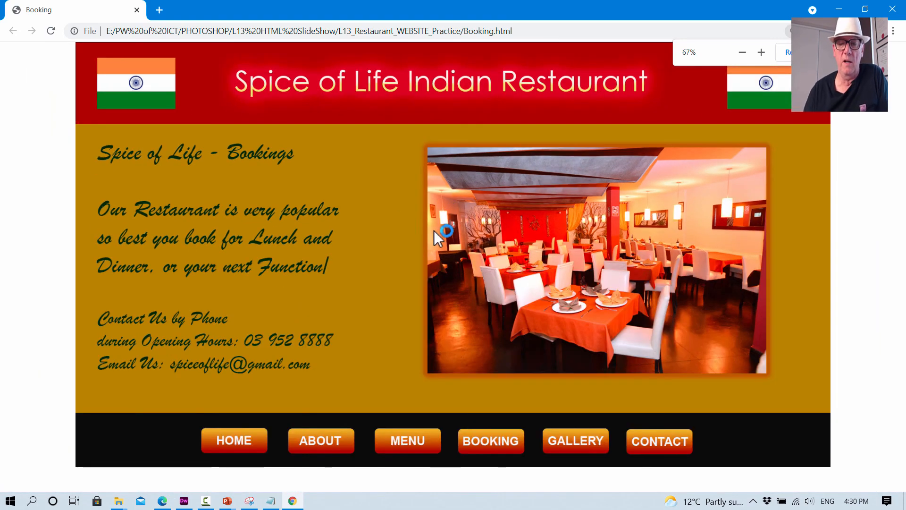
- Test the Booking page's Gallery link and the slideshow's Exit Slideshow link, repeating the round trip from the Home page
left_click(566, 444)
left_click(472, 151)
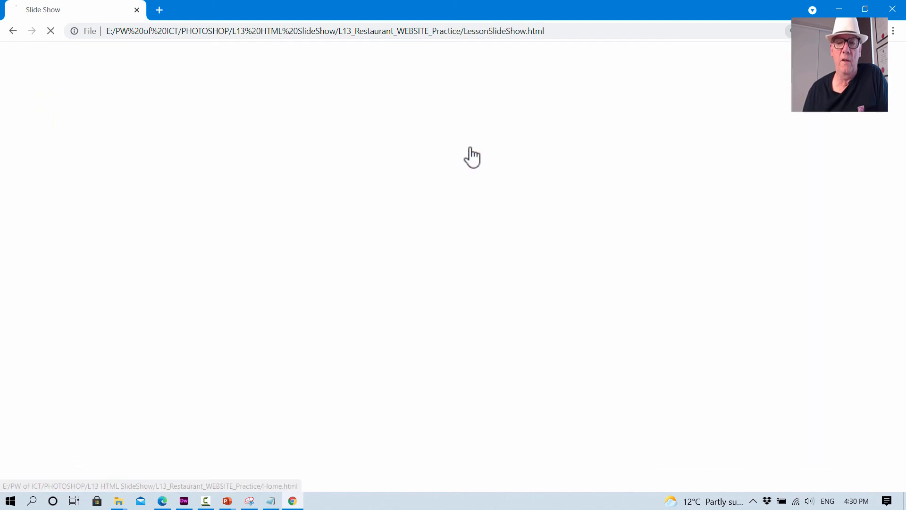
left_click(562, 444)
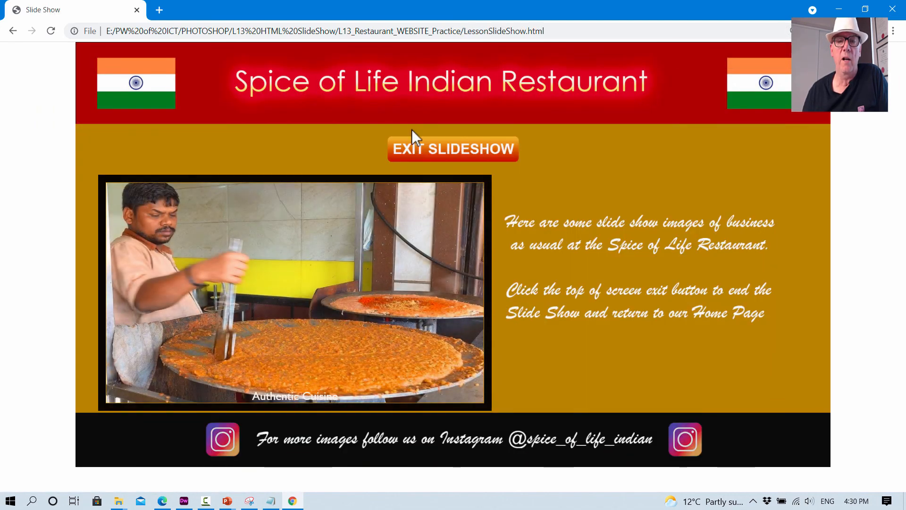
left_click(450, 151)
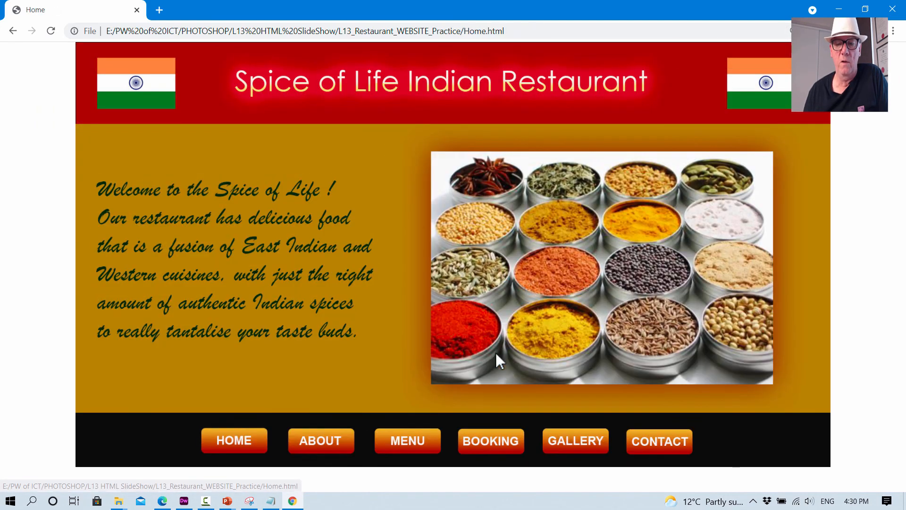
left_click(495, 437)
left_click(566, 446)
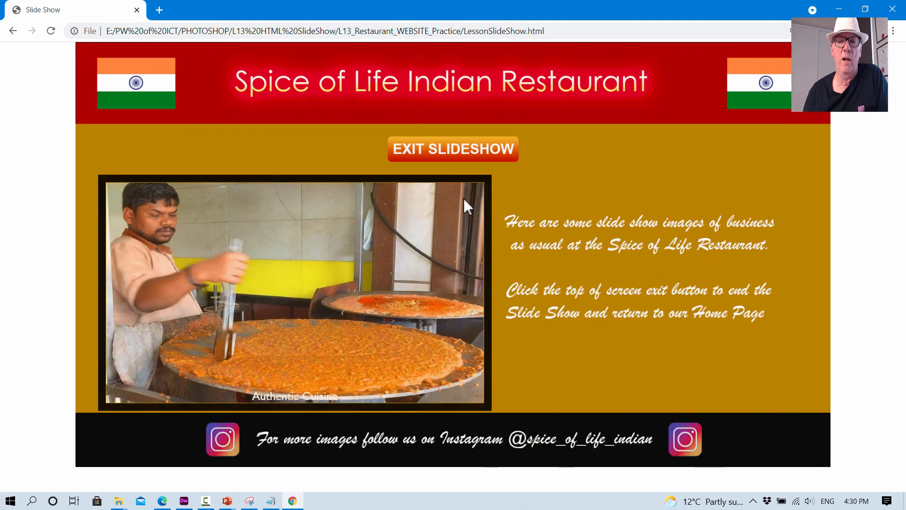
left_click(465, 149)
- Go to the Contact page in the browser, test its Gallery link, and close Chrome
left_click(661, 454)
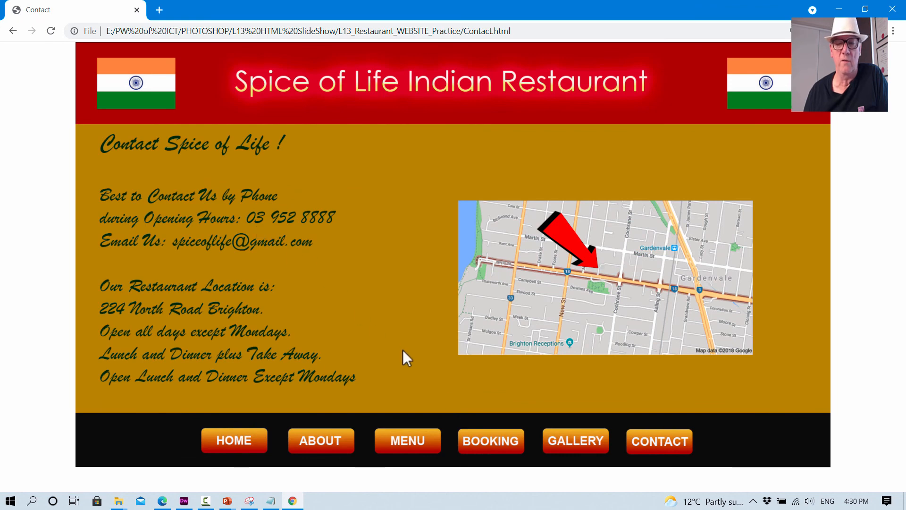
left_click(570, 438)
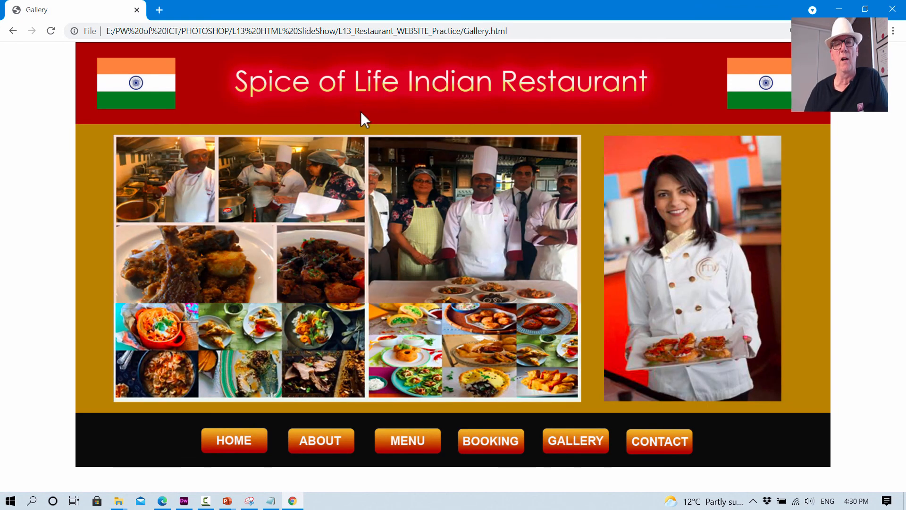
left_click(900, 7)
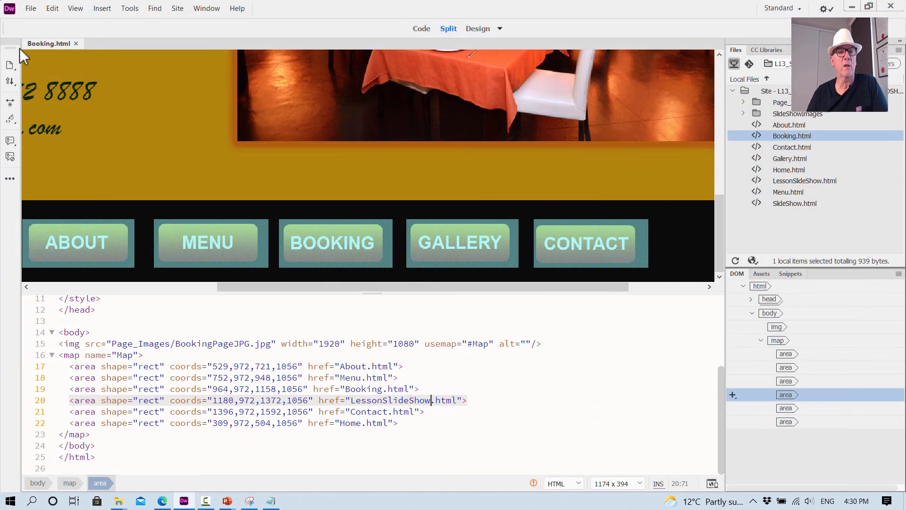
- Close Booking.html and open Contact.html from the site files
left_click(75, 42)
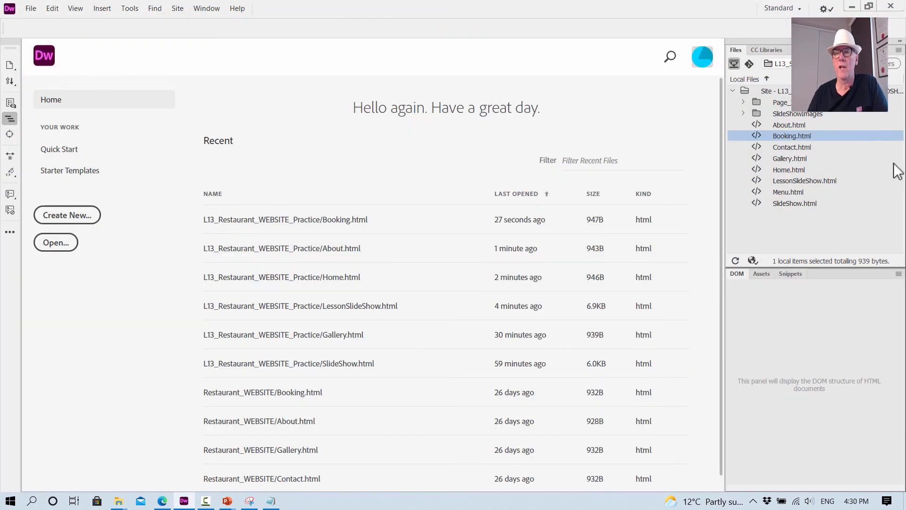
left_click(798, 147)
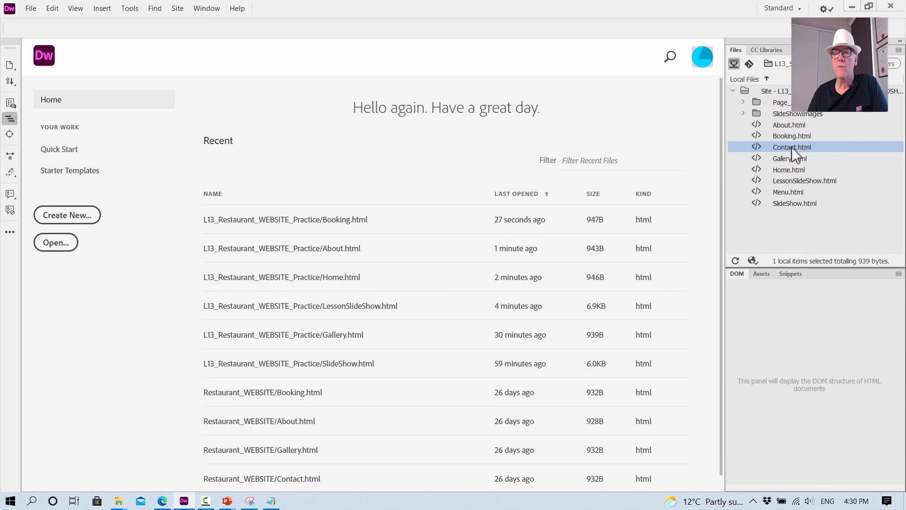
double_click(789, 146)
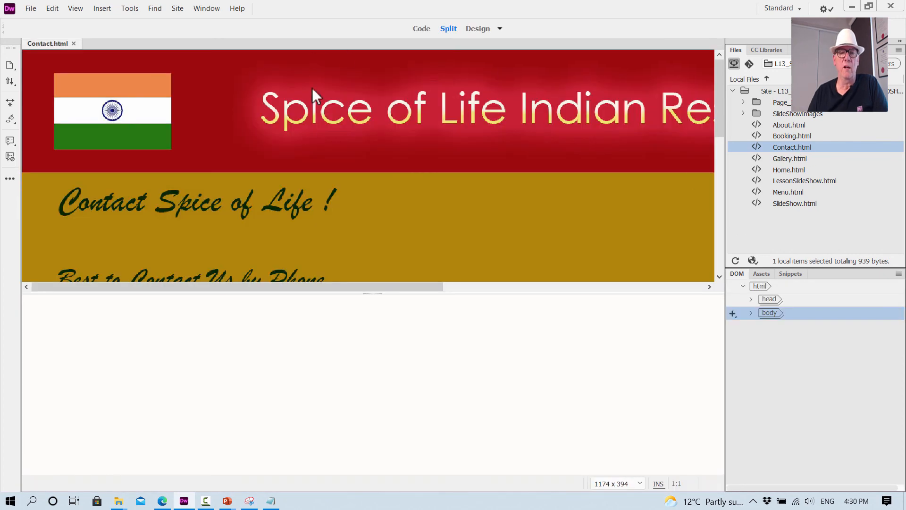
- Change the Gallery hotspot's link in the Contact.html code to LessonSlideShow.html
scroll(338, 166, "down", 5)
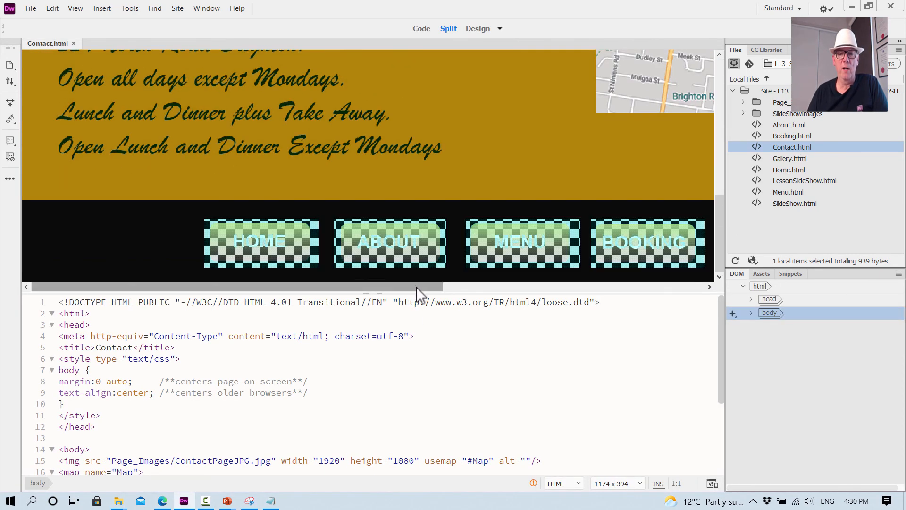
left_click_drag(416, 287, 591, 284)
left_click_drag(483, 245, 484, 247)
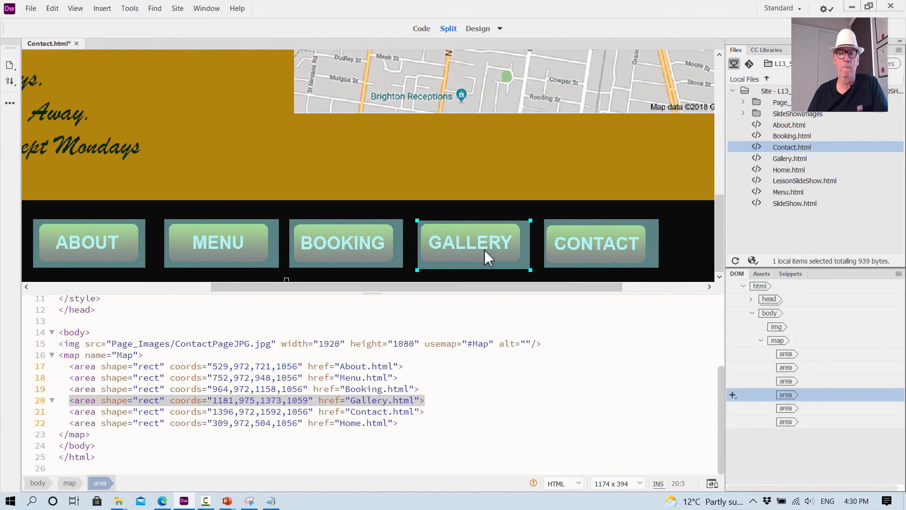
left_click(387, 400)
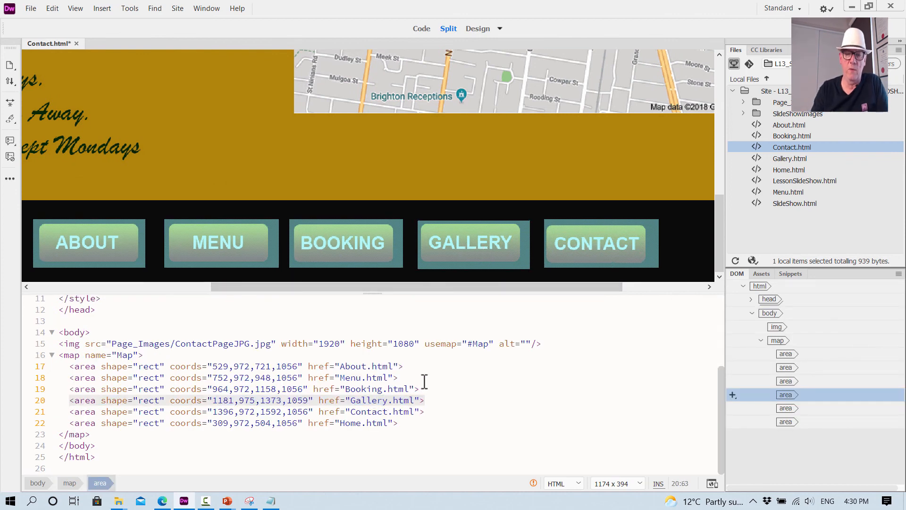
key("BackSpace")
key("BackSpace")
key("BackSpace")
key("BackSpace")
key("BackSpace")
key("BackSpace")
key("BackSpace")
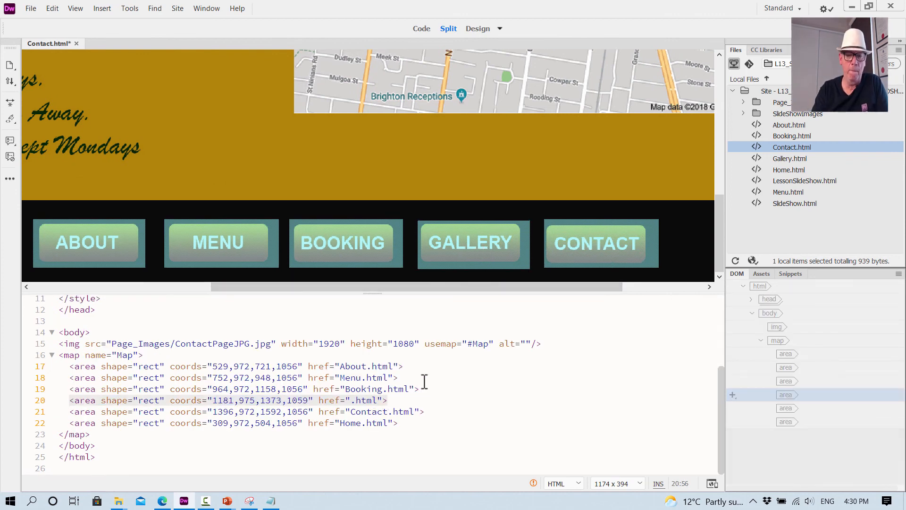
type("LessonSlideShow")
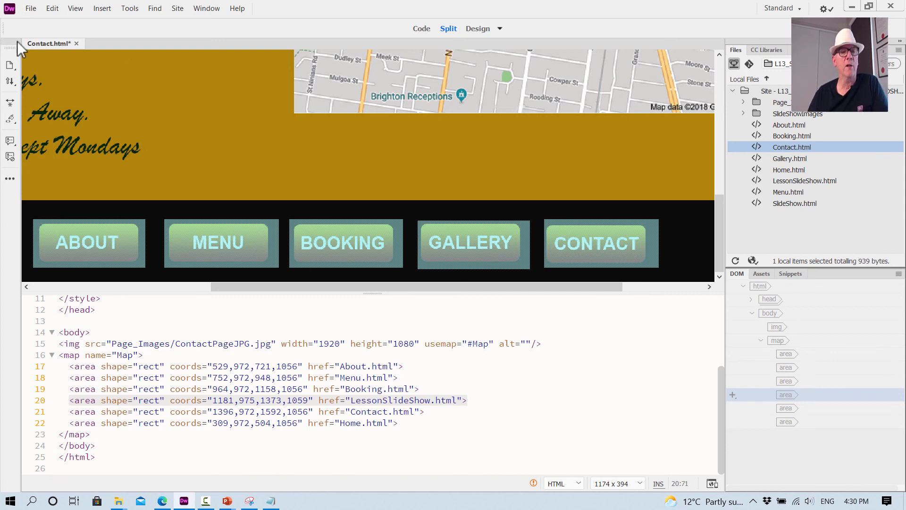
- Preview Contact.html in Google Chrome, saving the changes
right_click(43, 46)
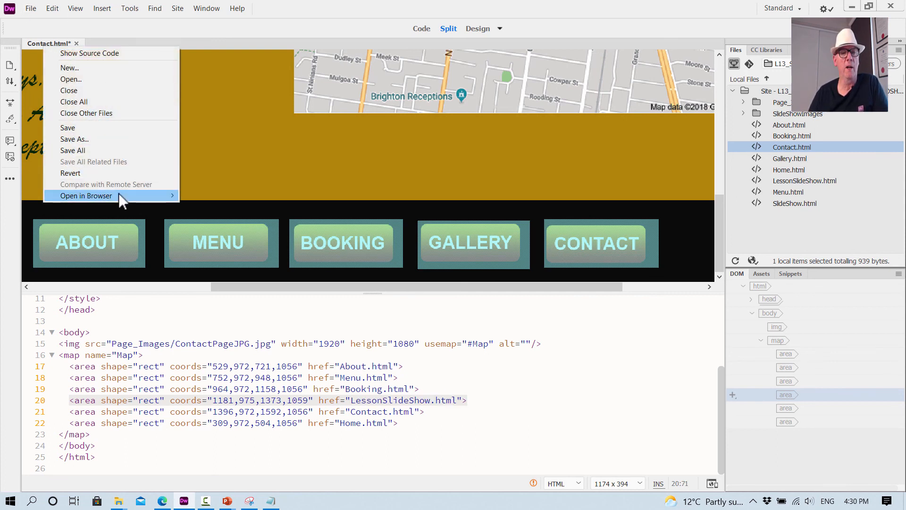
mouse_move(118, 195)
left_click(239, 207)
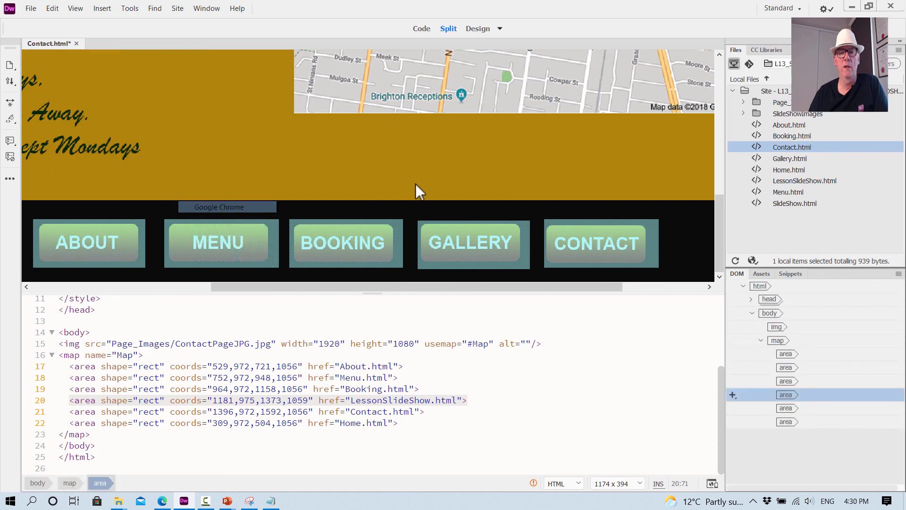
left_click(405, 279)
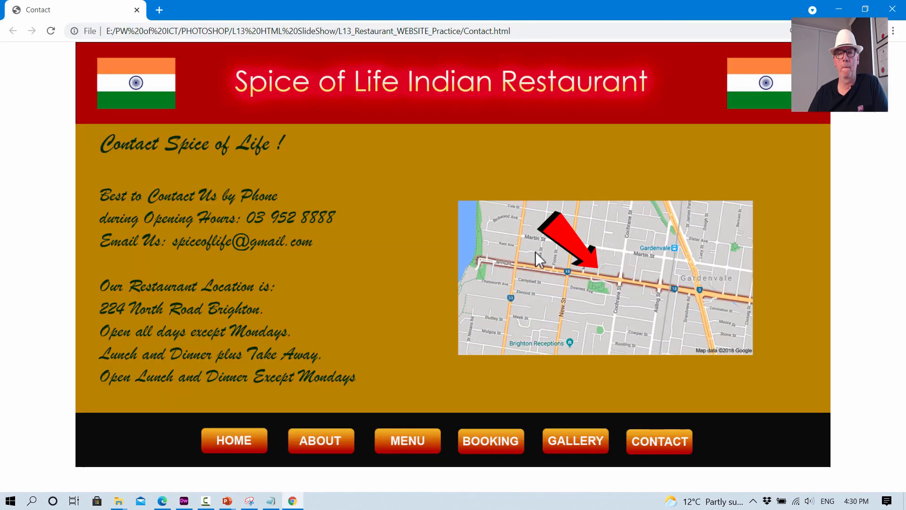
- Test the Contact page's Gallery link and the Exit Slideshow link, then repeat the round trip from the Booking page
left_click(574, 441)
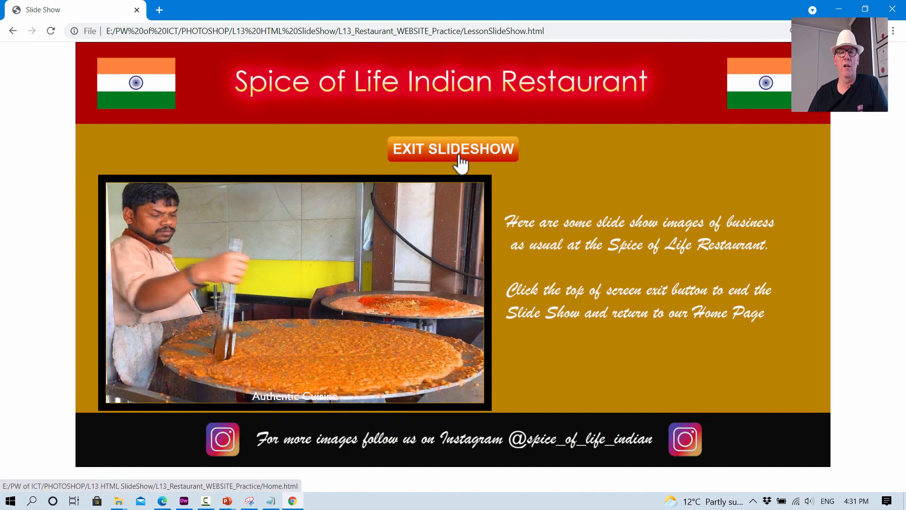
left_click(460, 160)
left_click(501, 446)
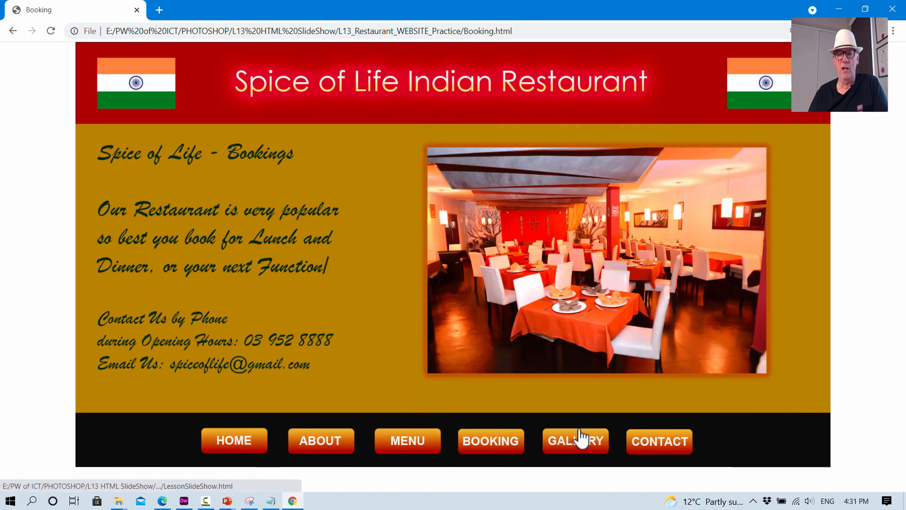
left_click(580, 444)
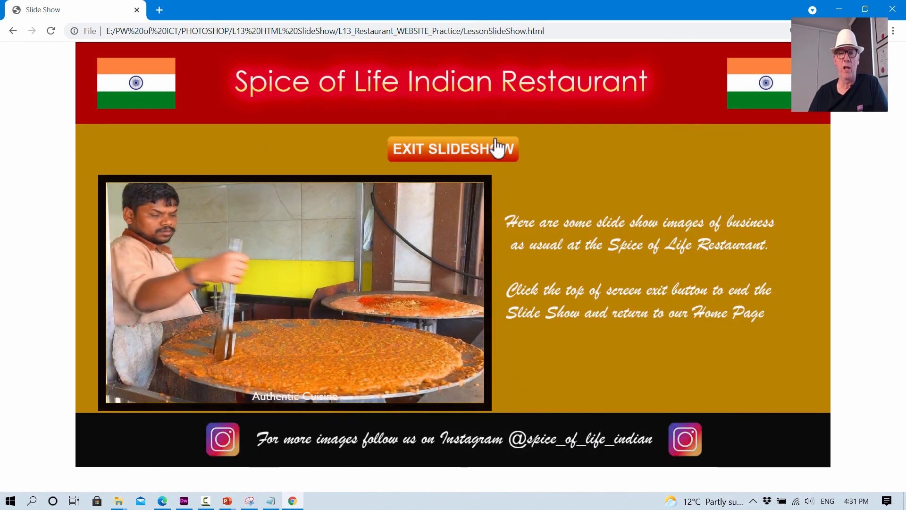
left_click(482, 154)
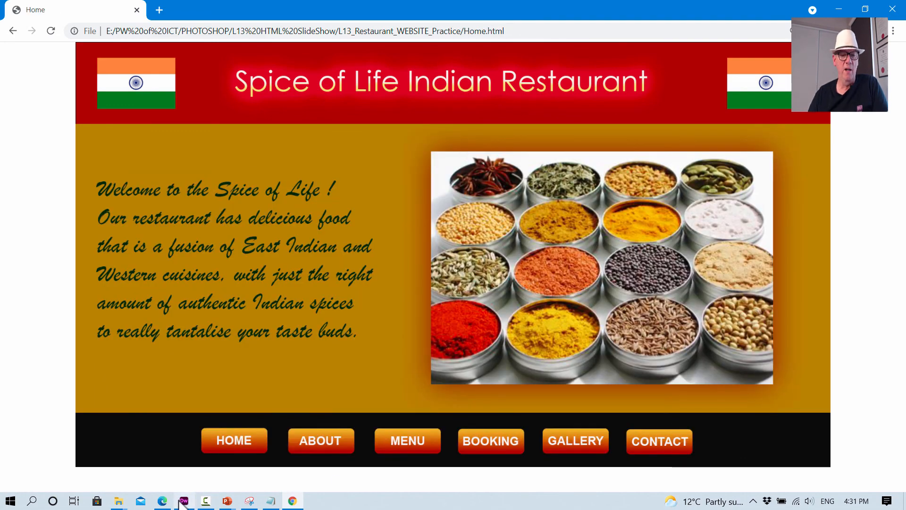
- Switch to the step-by-step PDF in Edge and review the Gallery relinking instructions and the optional Challenge Task on the final pages
left_click(162, 500)
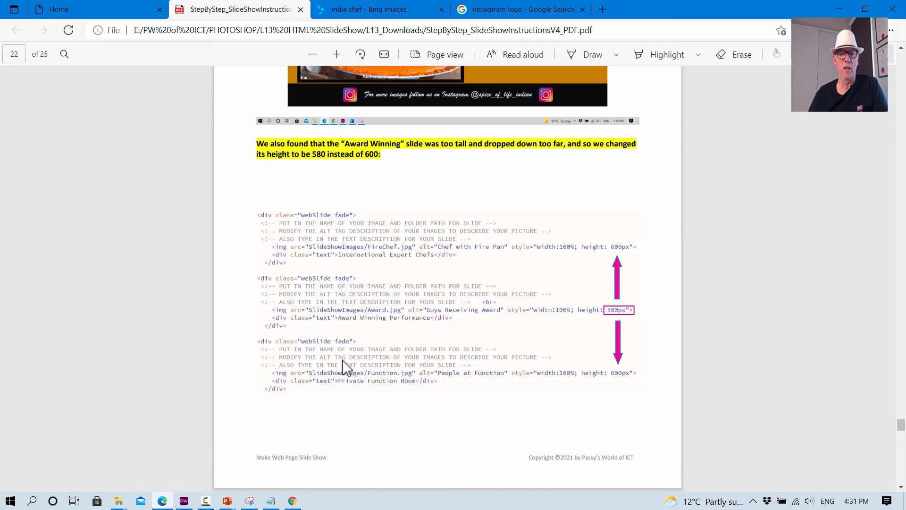
scroll(343, 361, "down", 10)
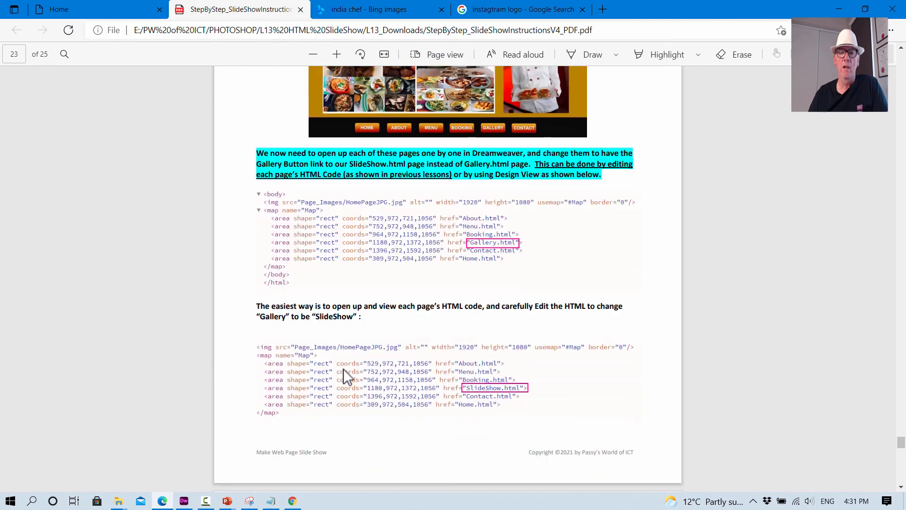
scroll(467, 306, "down", 8)
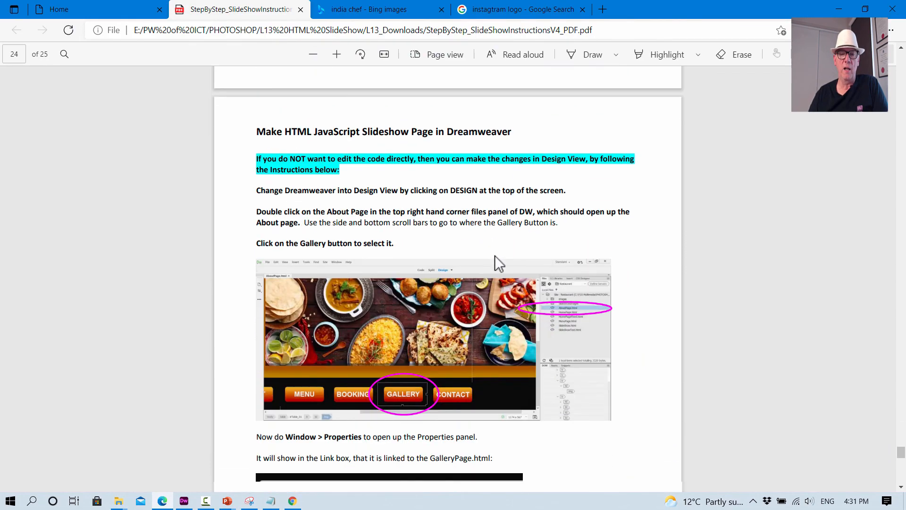
scroll(494, 257, "down", 10)
scroll(519, 251, "up", 5)
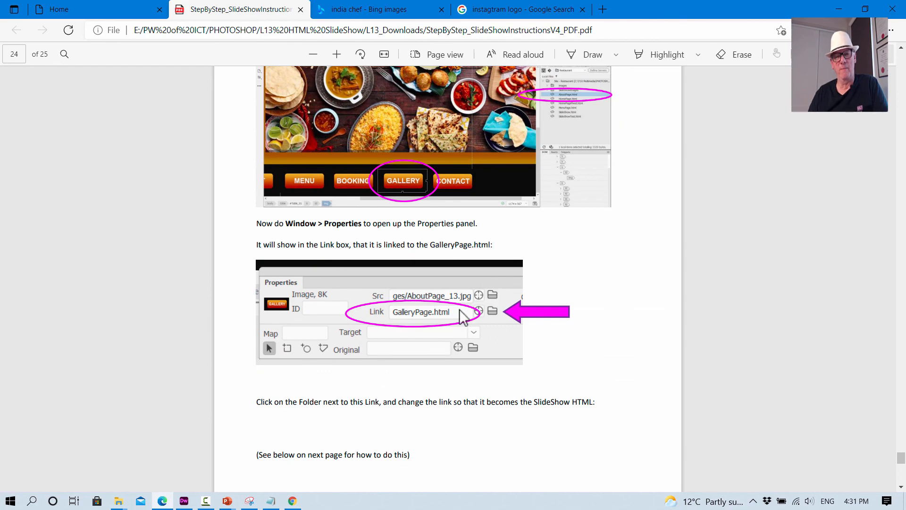
scroll(462, 212, "up", 10)
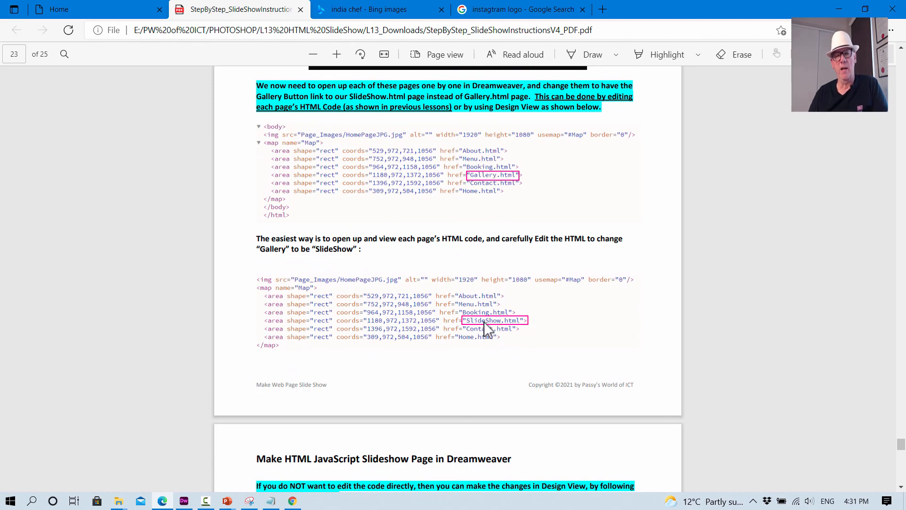
scroll(406, 358, "down", 15)
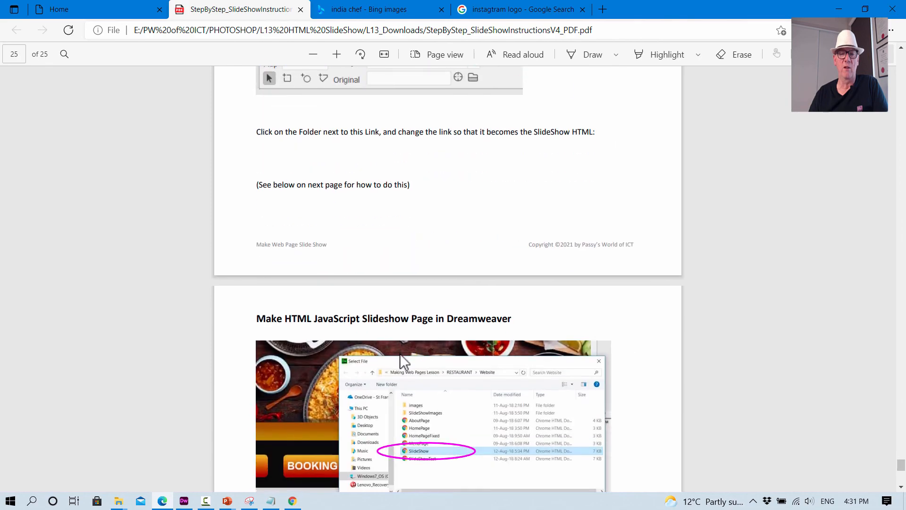
scroll(403, 363, "down", 4)
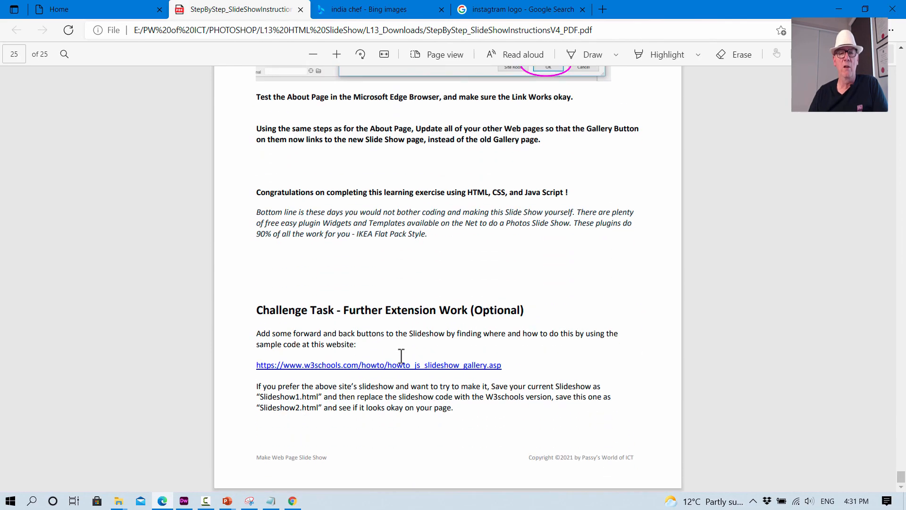
scroll(401, 355, "up", 1)
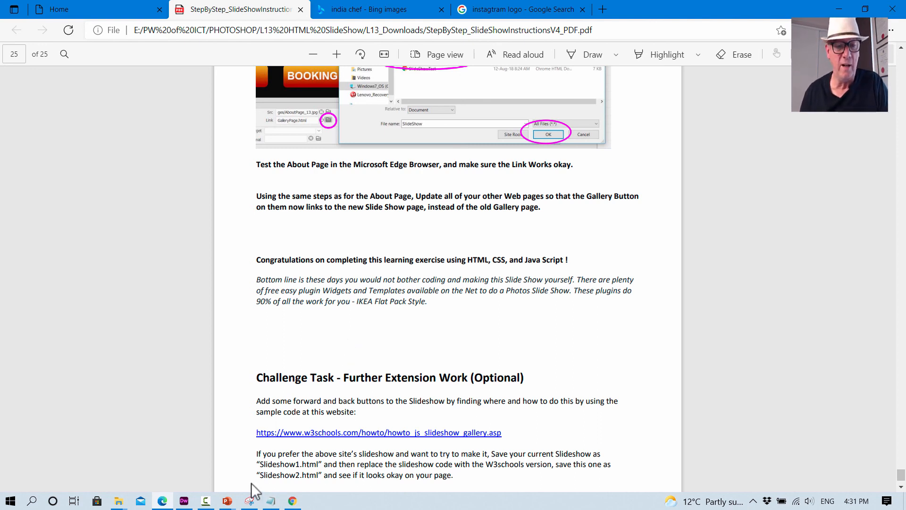
- Switch to the running PowerPoint slide show and advance to the Challenge Task slide
left_click(229, 503)
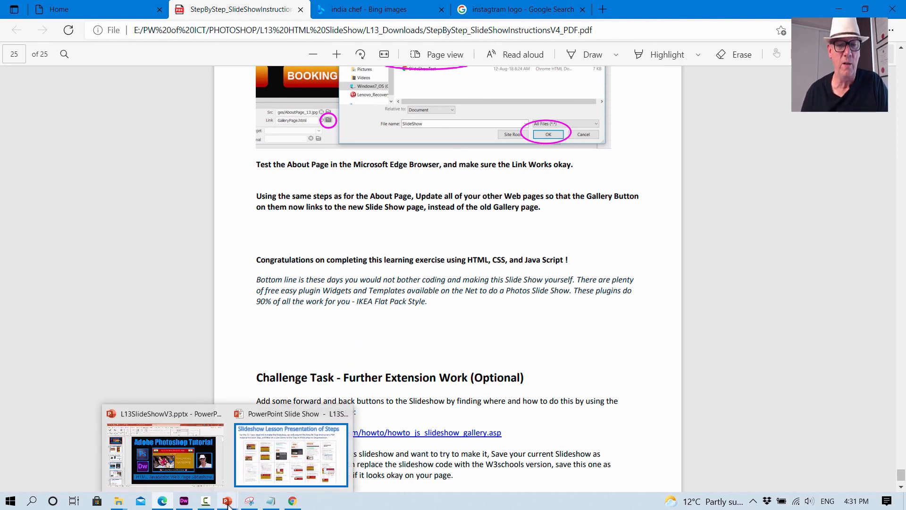
left_click(288, 460)
left_click(372, 424)
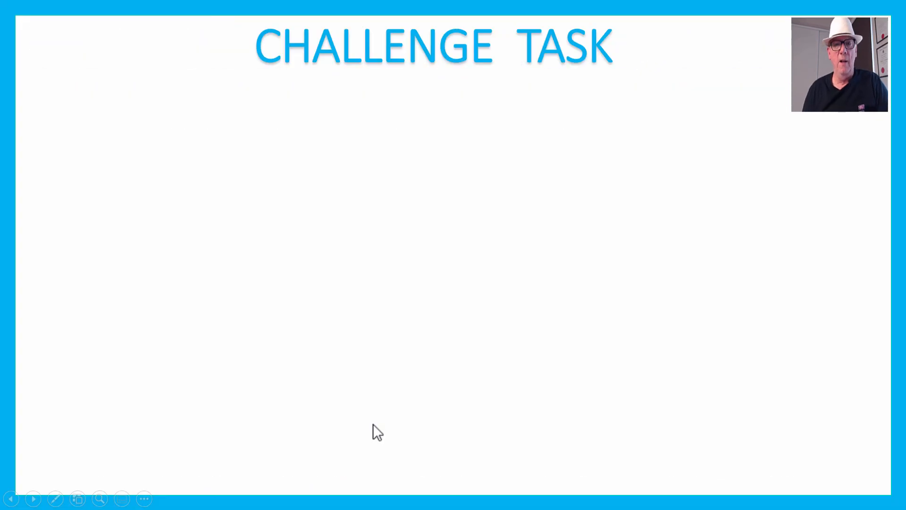